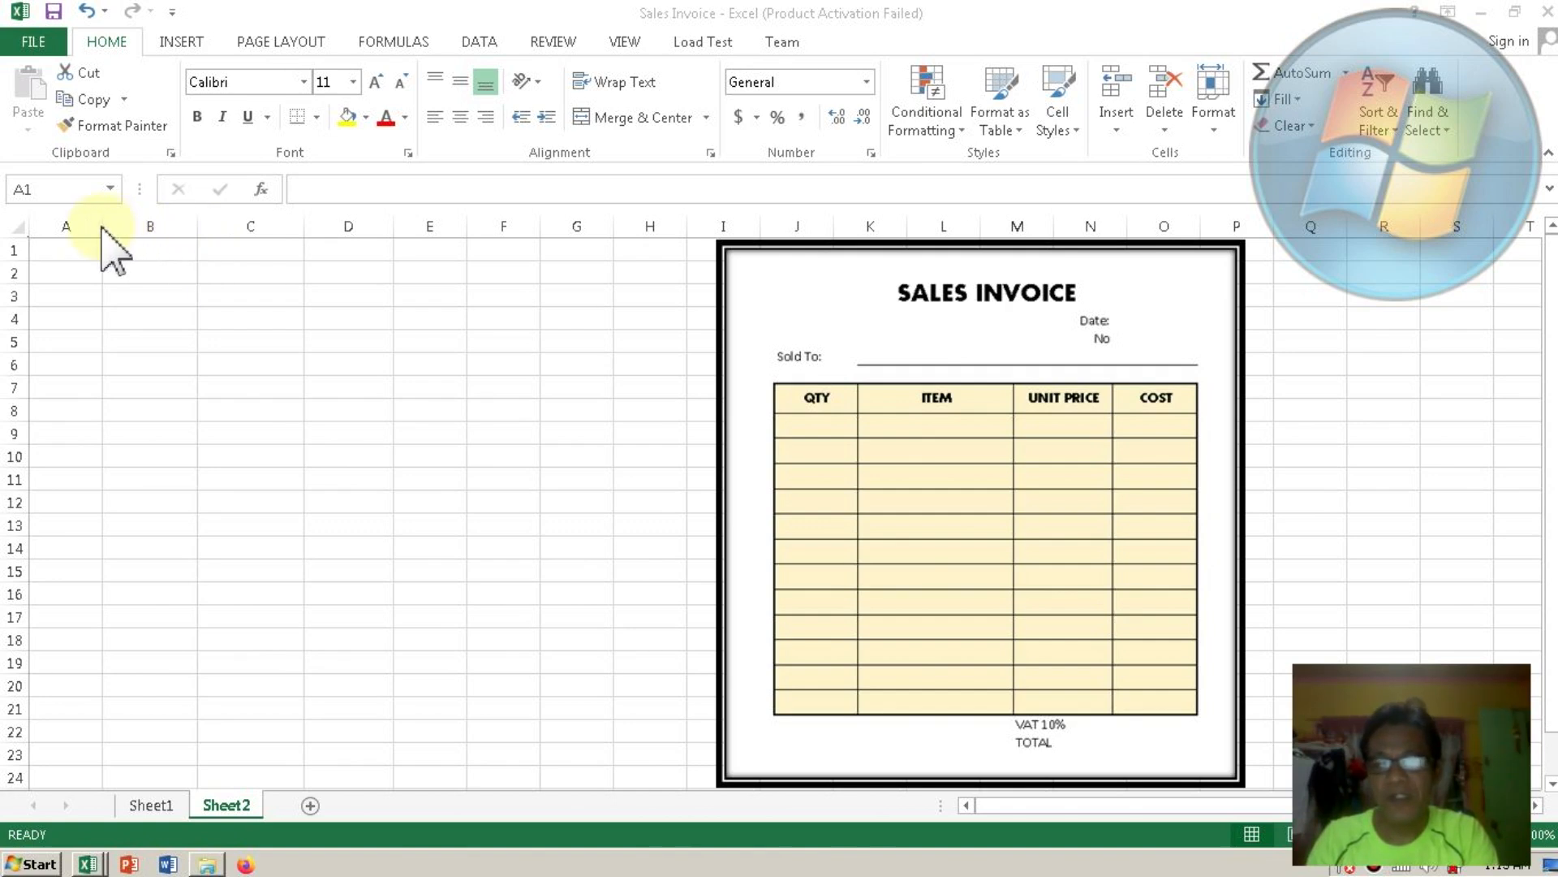
Widen columns A and B (B to 32.57) and move the invoice picture left over columns E–L.
{"action": "left_click", "coordinate": [102, 226]}
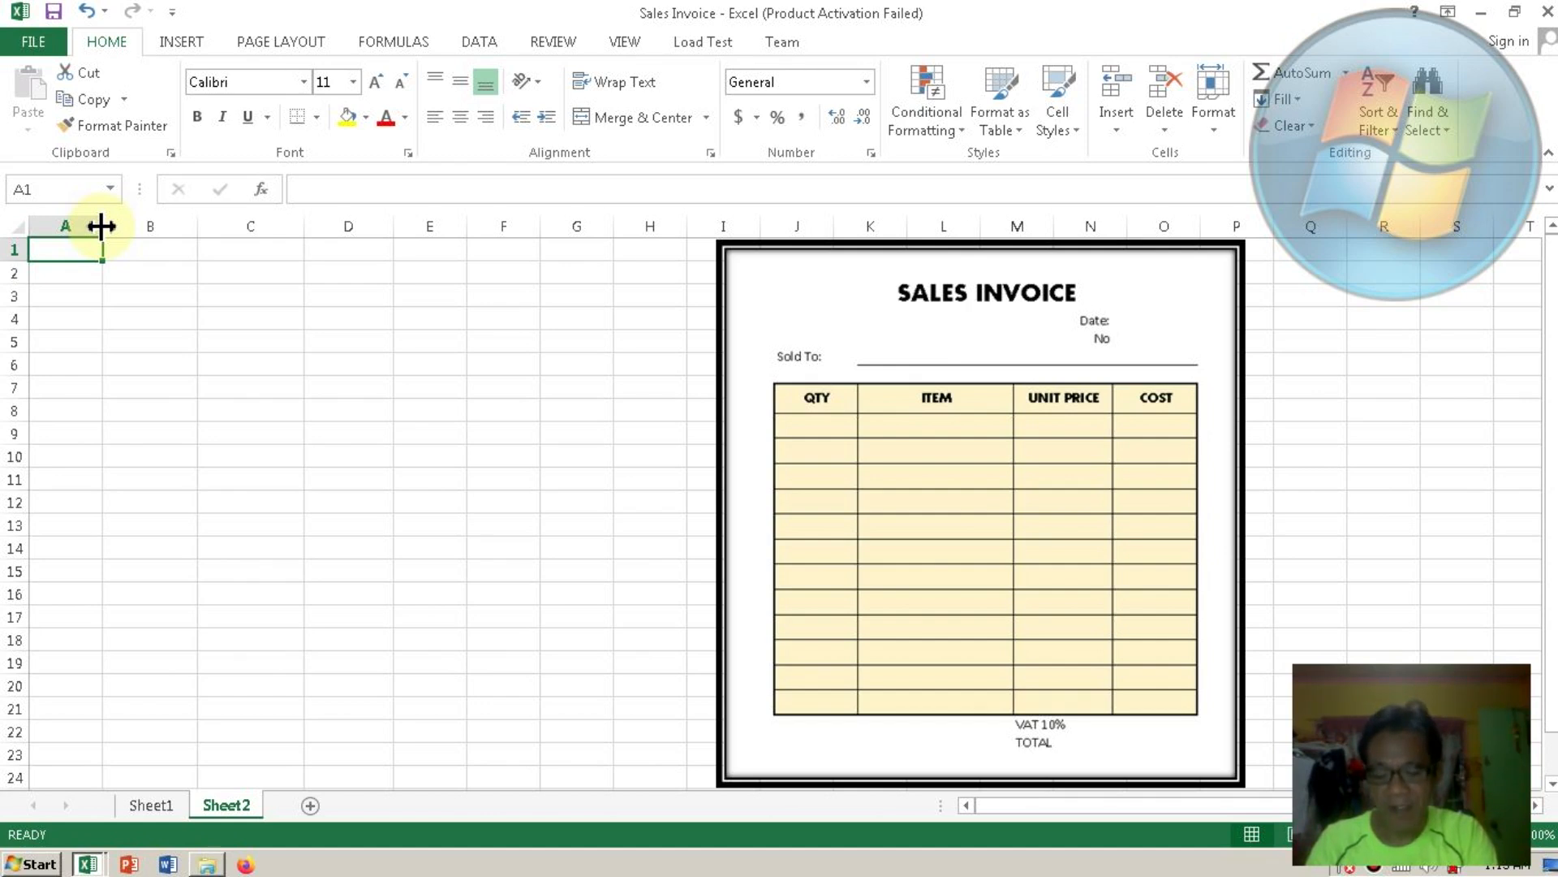
{"action": "left_click_drag", "start_coordinate": [101, 227], "coordinate": [117, 227]}
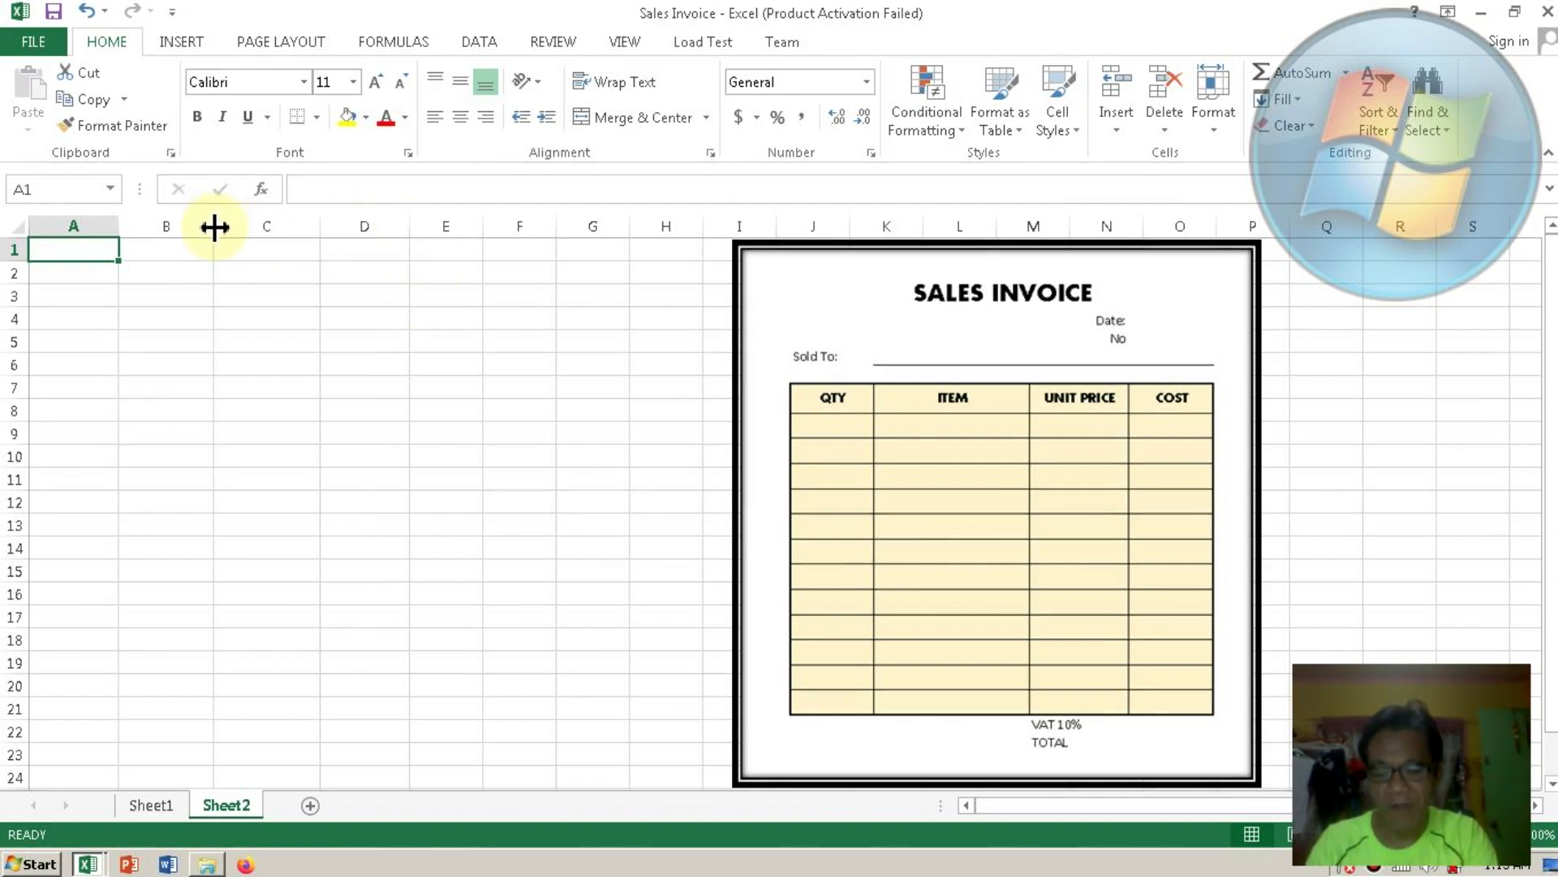
{"action": "left_click_drag", "start_coordinate": [215, 227], "coordinate": [401, 226]}
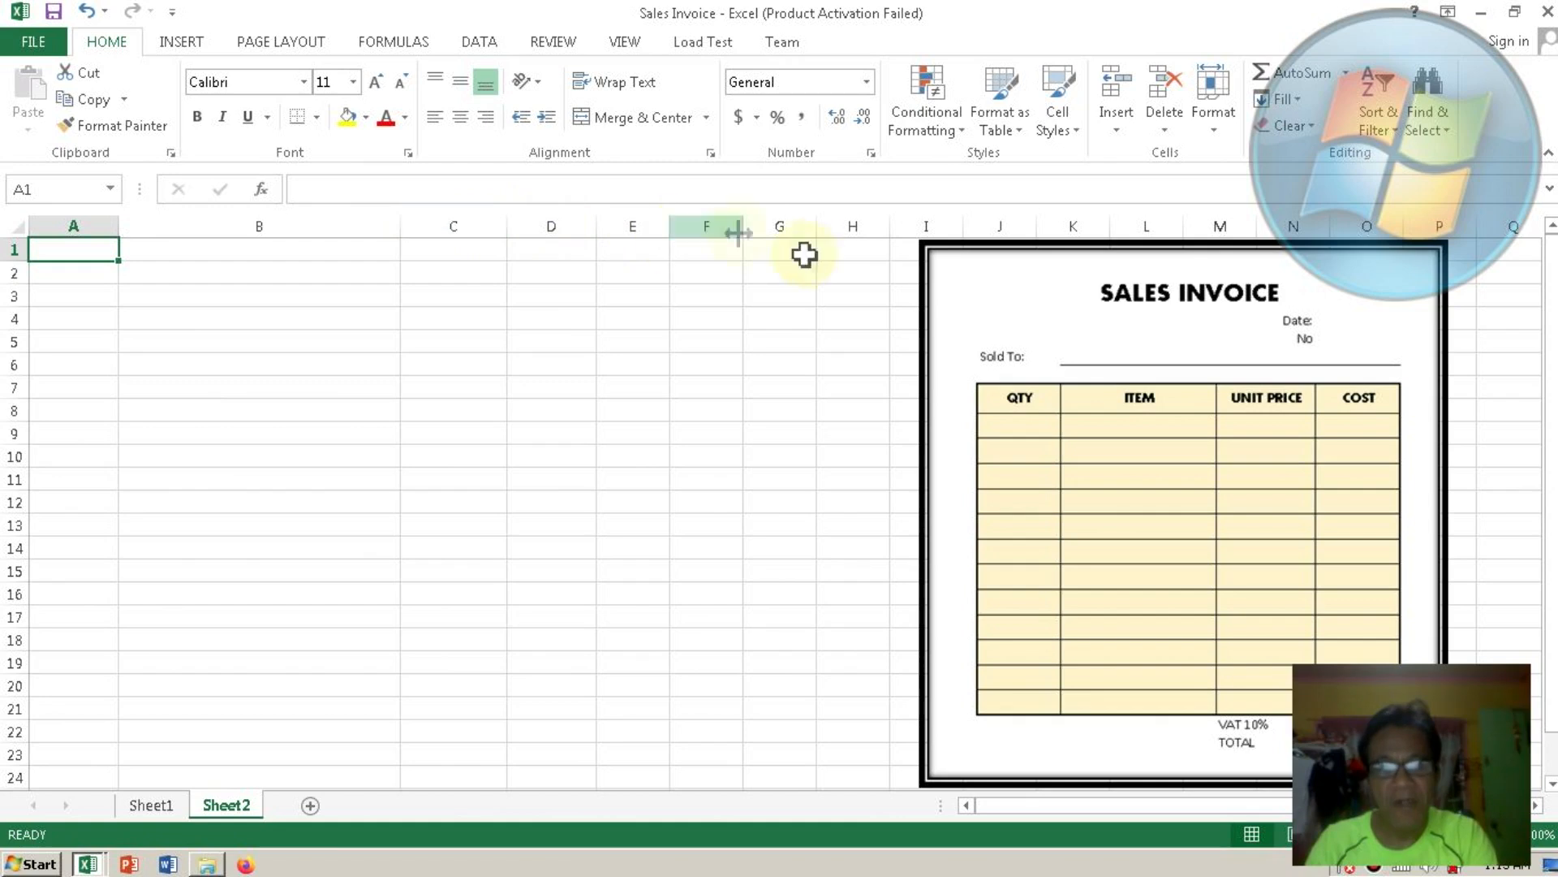
{"action": "left_click_drag", "start_coordinate": [1008, 290], "coordinate": [715, 295]}
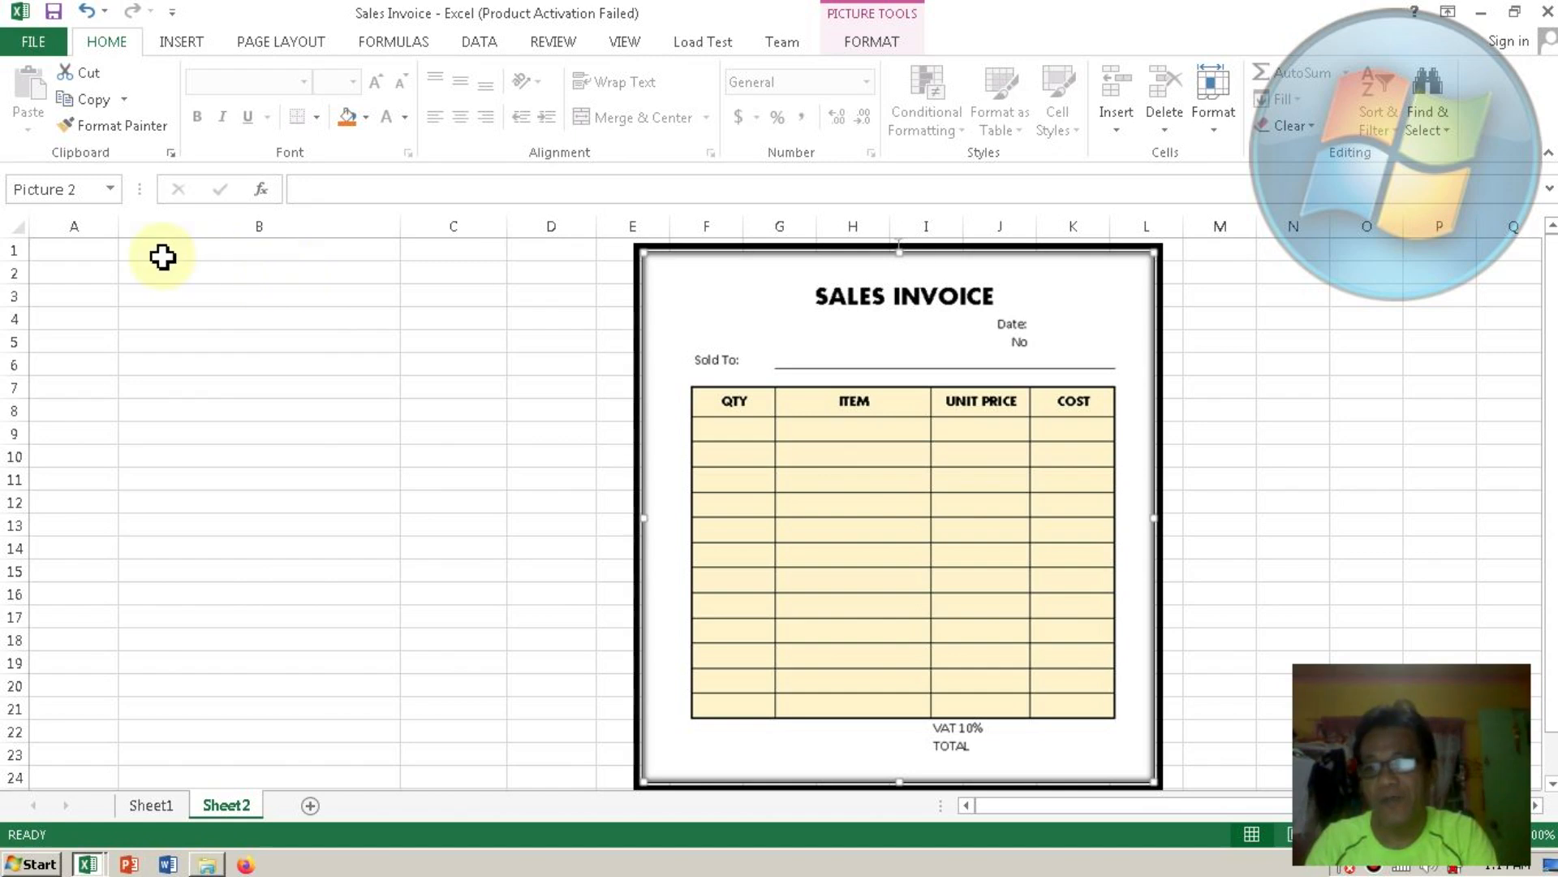
Enter the title SALES INVOICE in cell A1.
{"action": "left_click", "coordinate": [91, 253]}
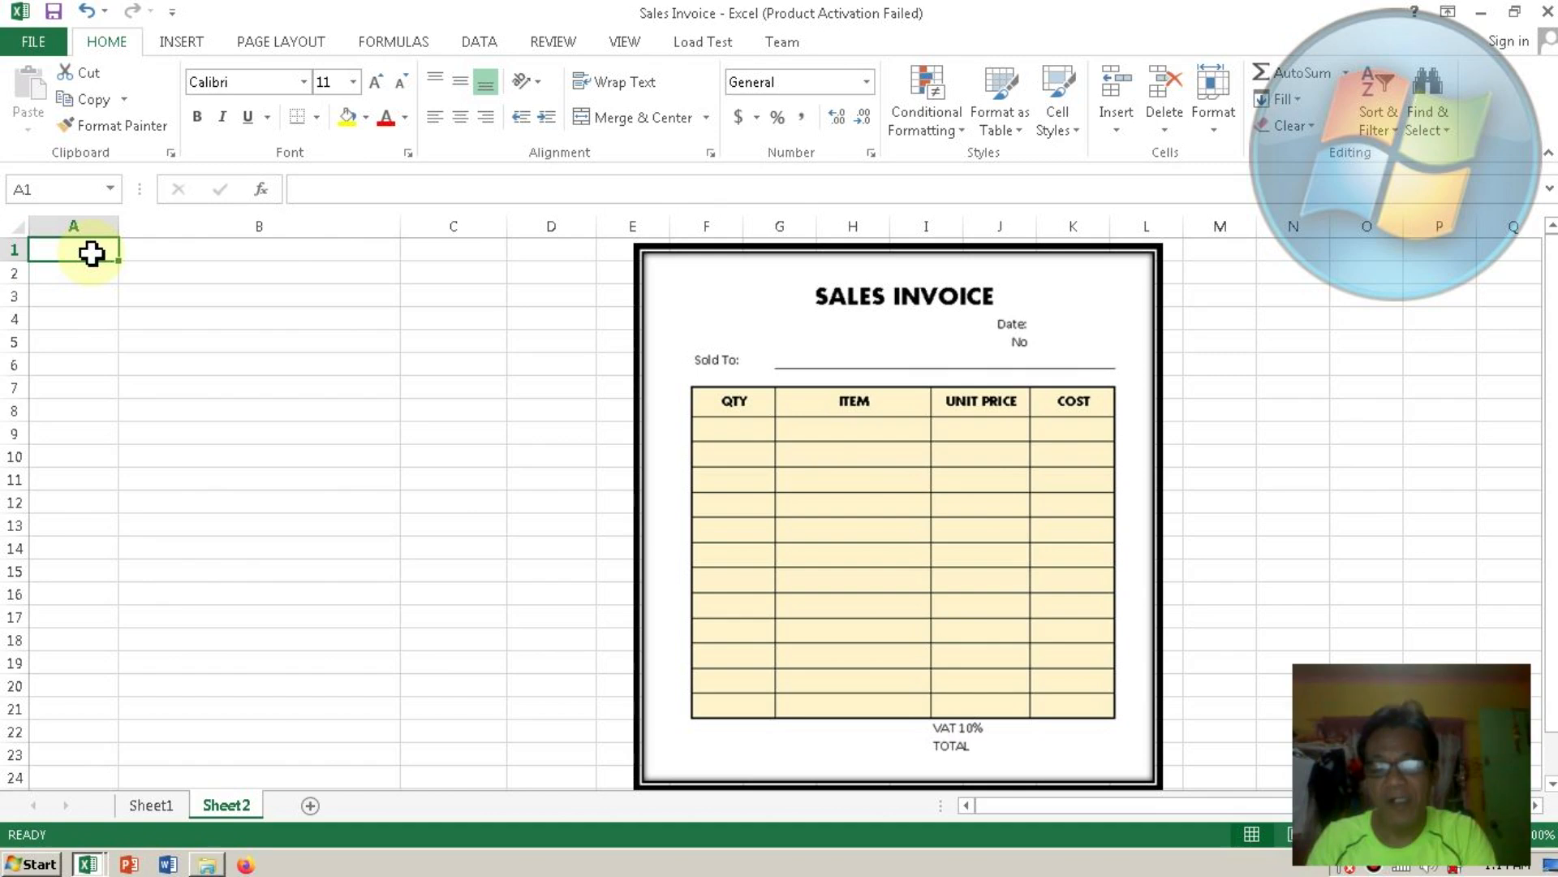
{"action": "type", "text": "S"}
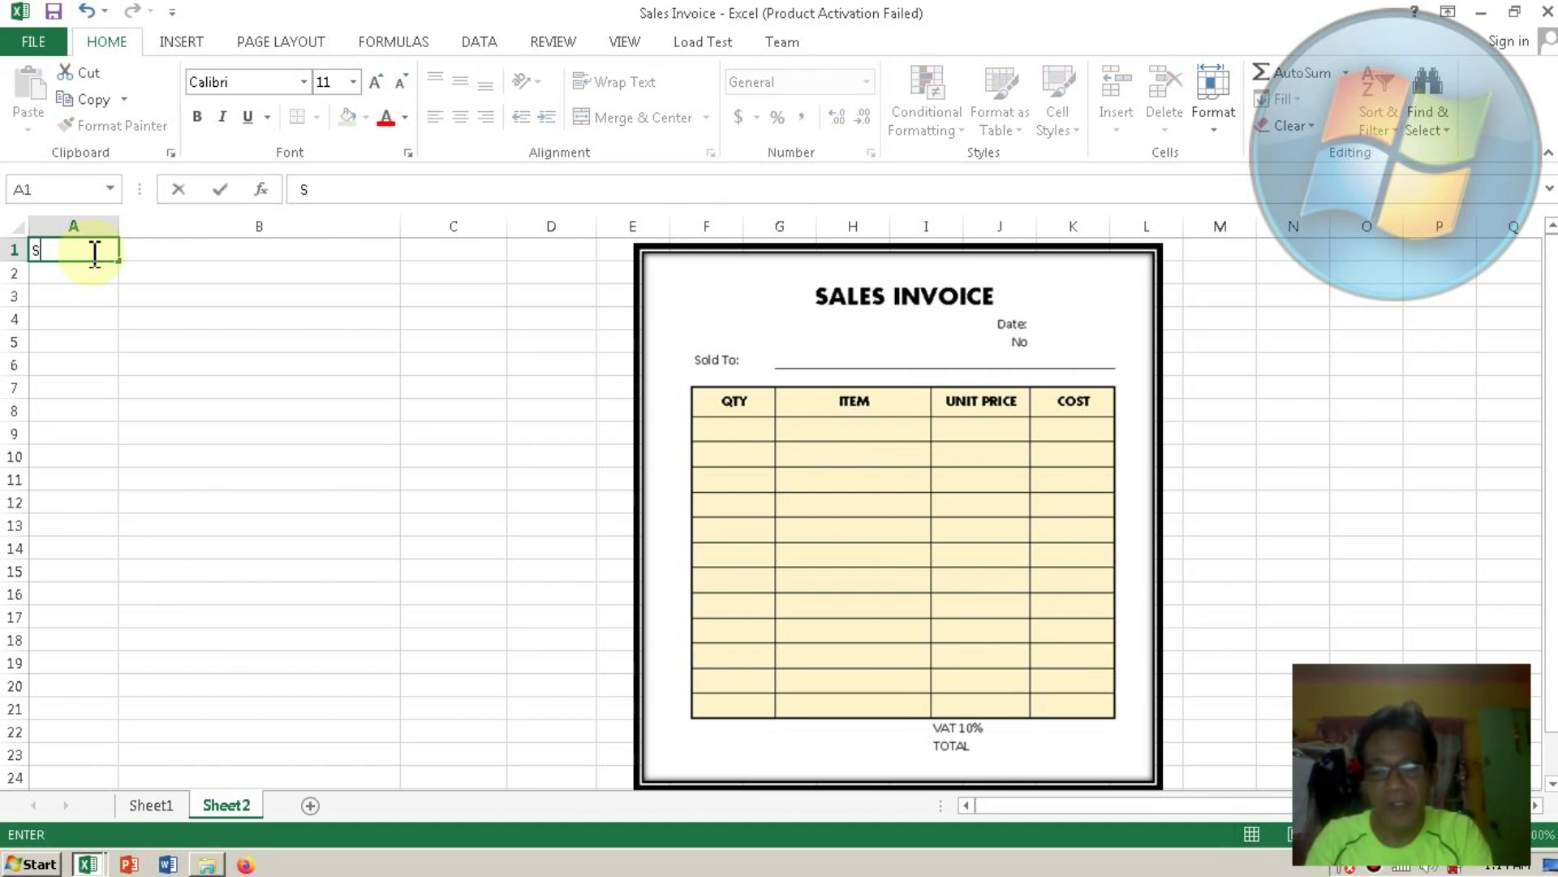
{"action": "type", "text": "ALES"}
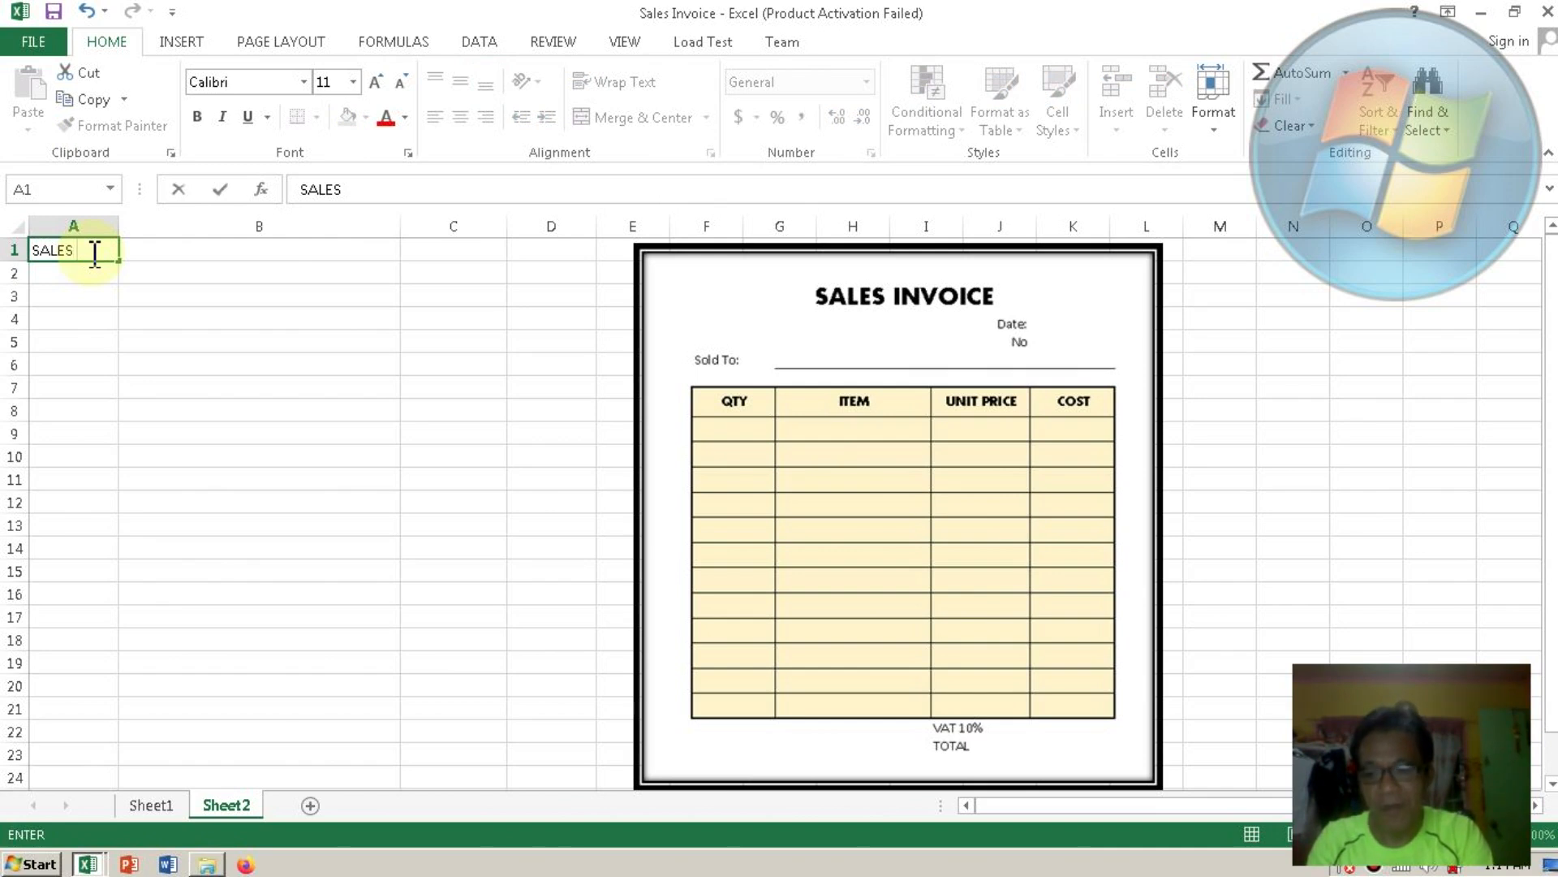
{"action": "type", "text": " INVOICE"}
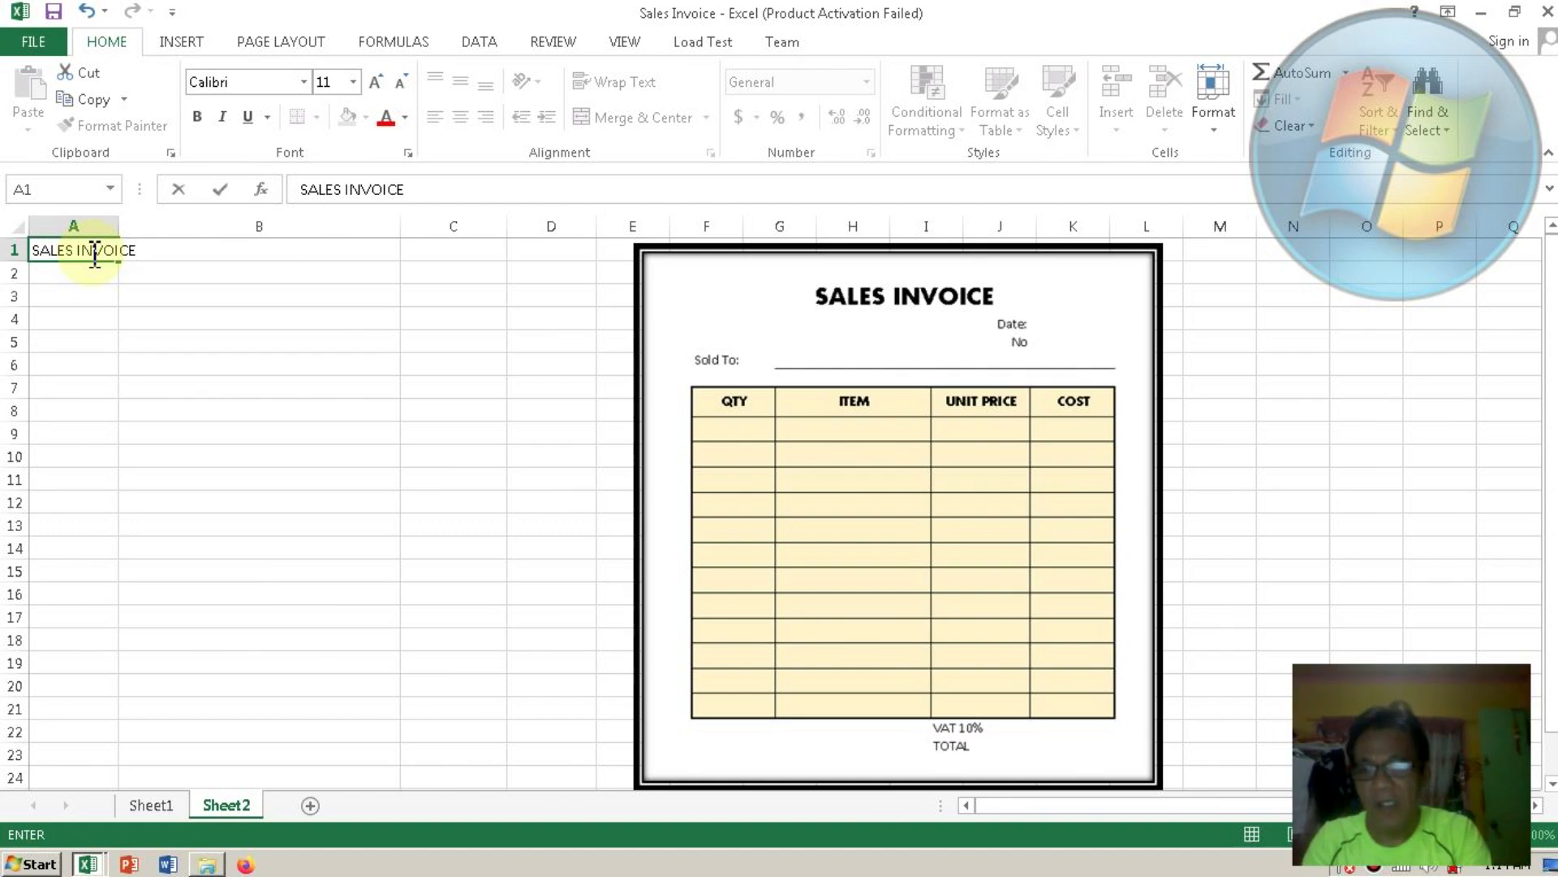
{"action": "key", "text": "Return"}
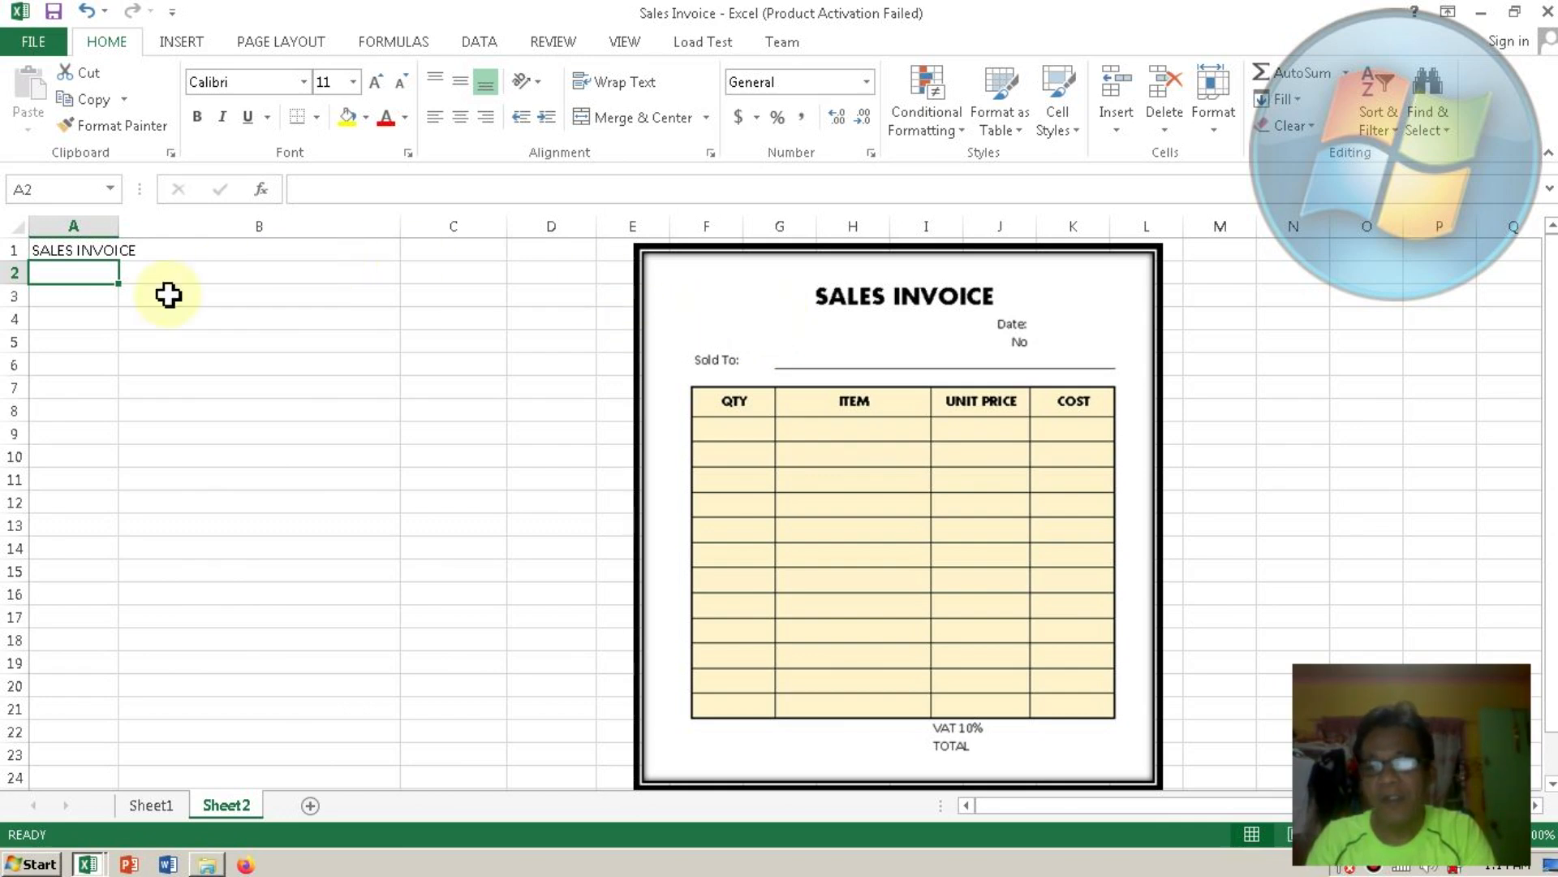
{"action": "left_click", "coordinate": [71, 247]}
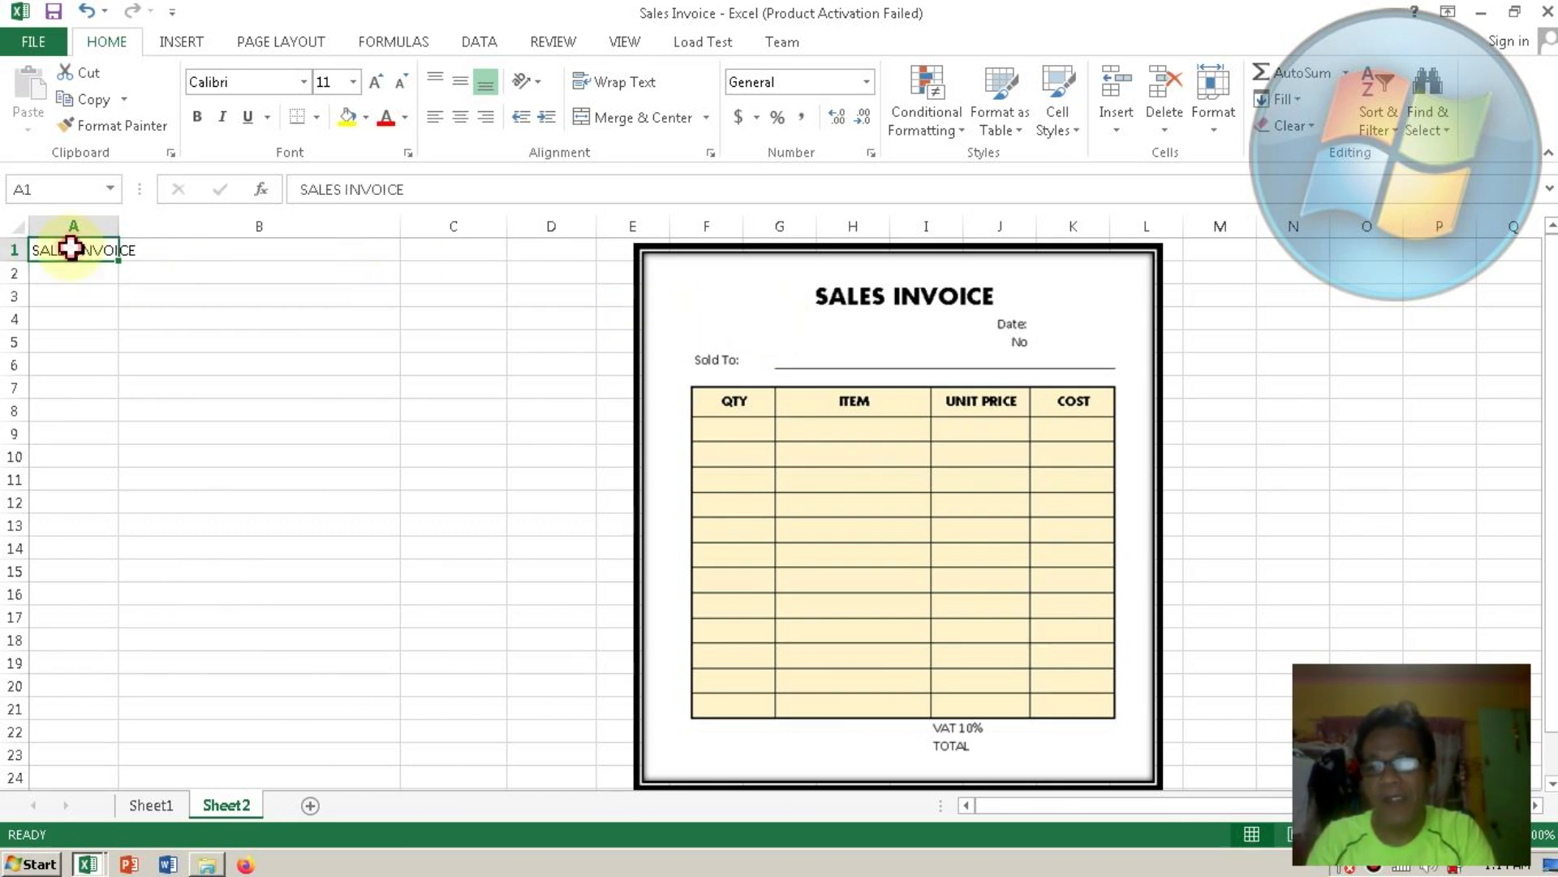
{"action": "left_click", "coordinate": [543, 246]}
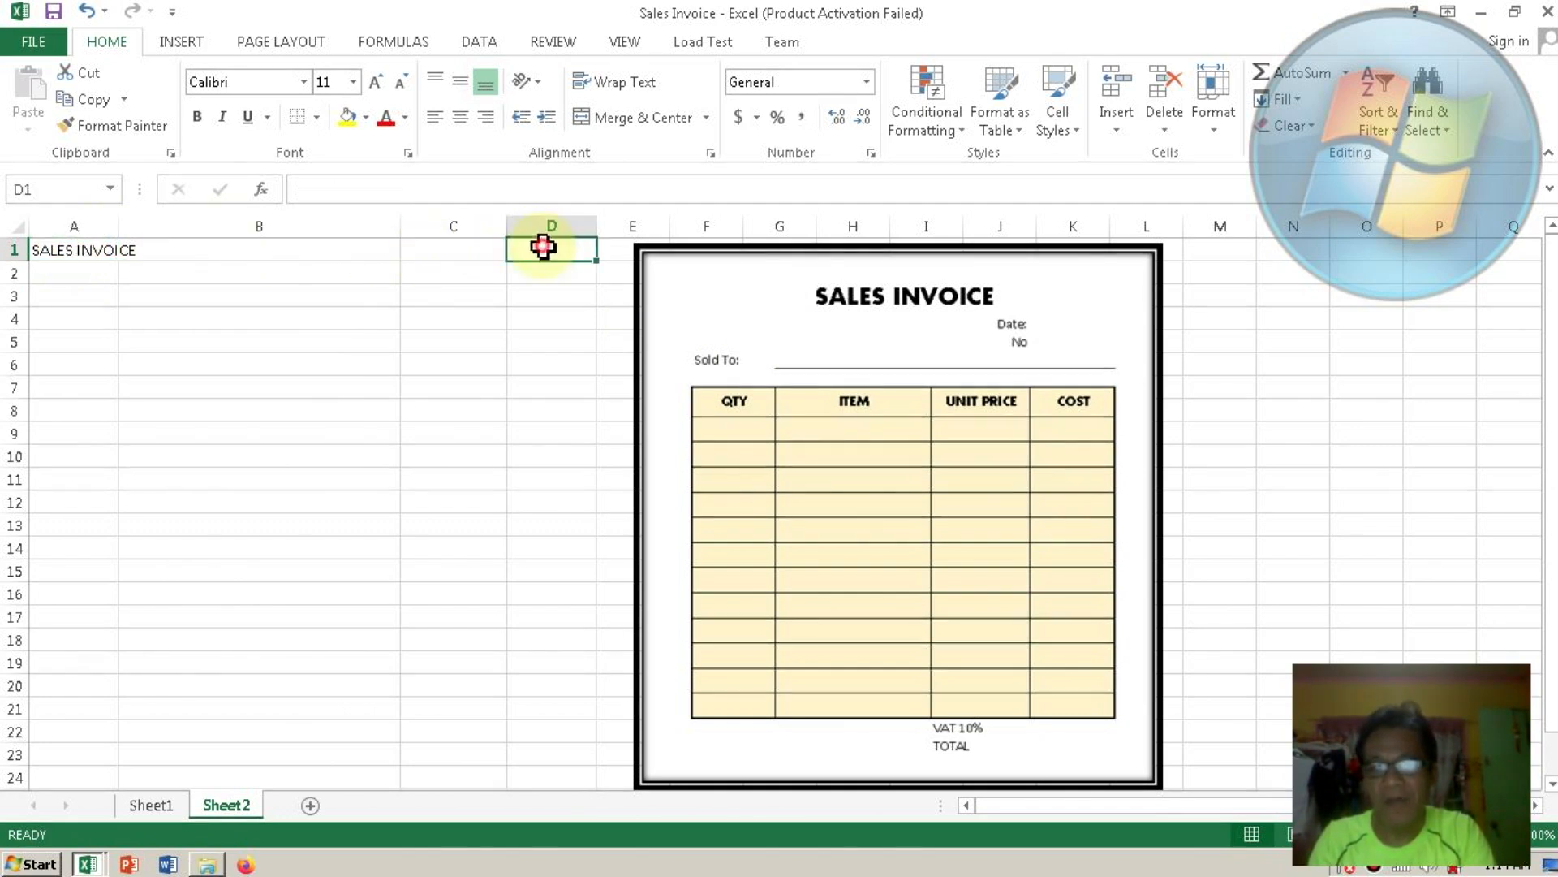
{"action": "left_click", "coordinate": [77, 257]}
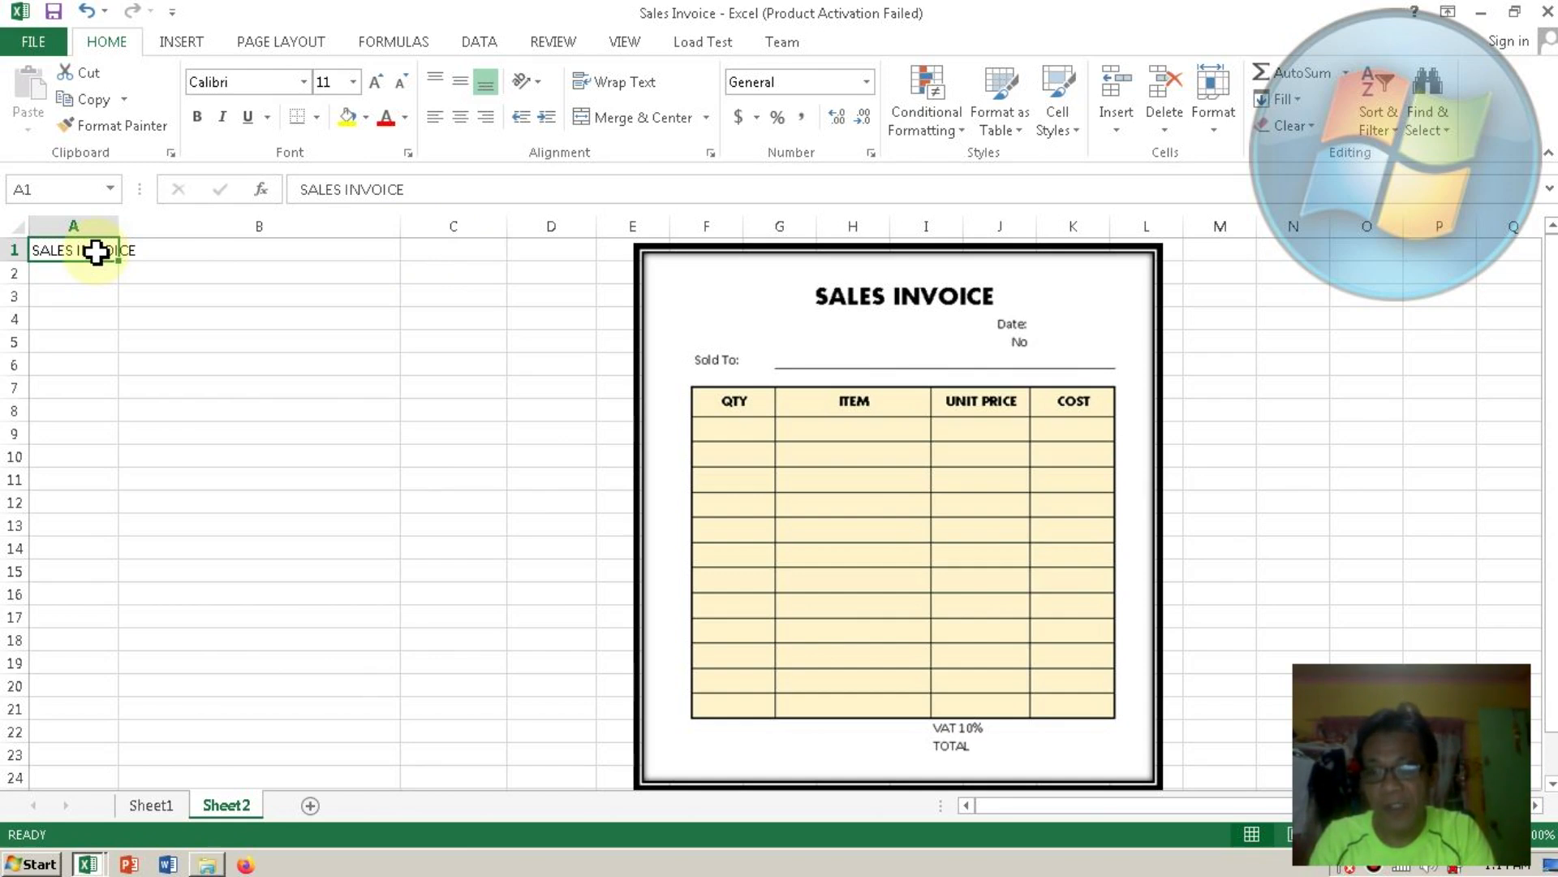
Merge and centre the title across A1:D1 and change its font to Aharoni.
{"action": "left_click", "coordinate": [538, 250], "text": "shift"}
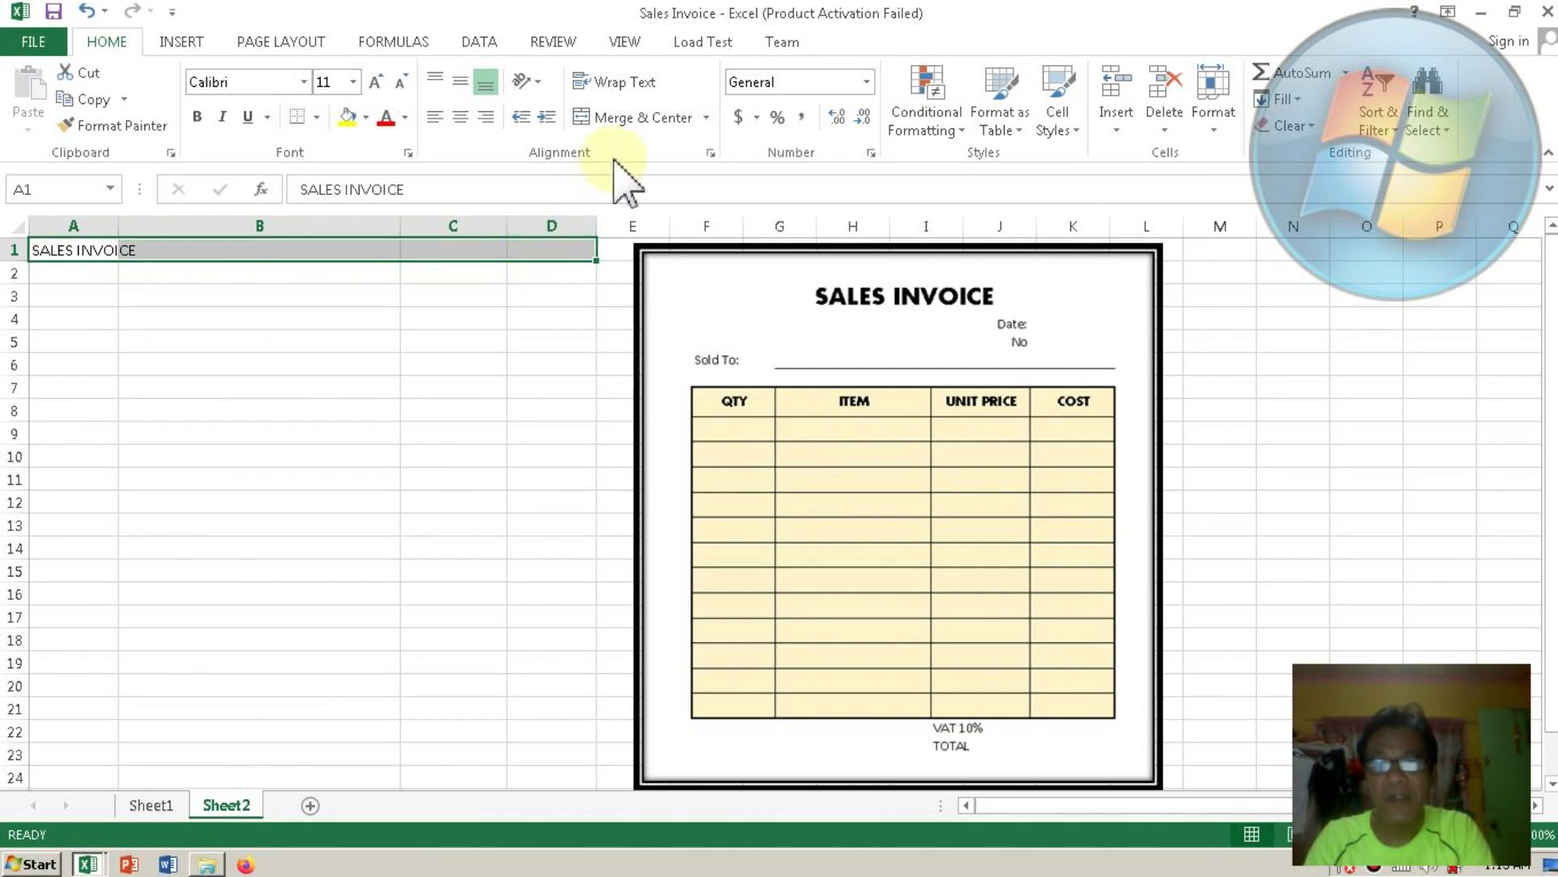
{"action": "left_click", "coordinate": [643, 120]}
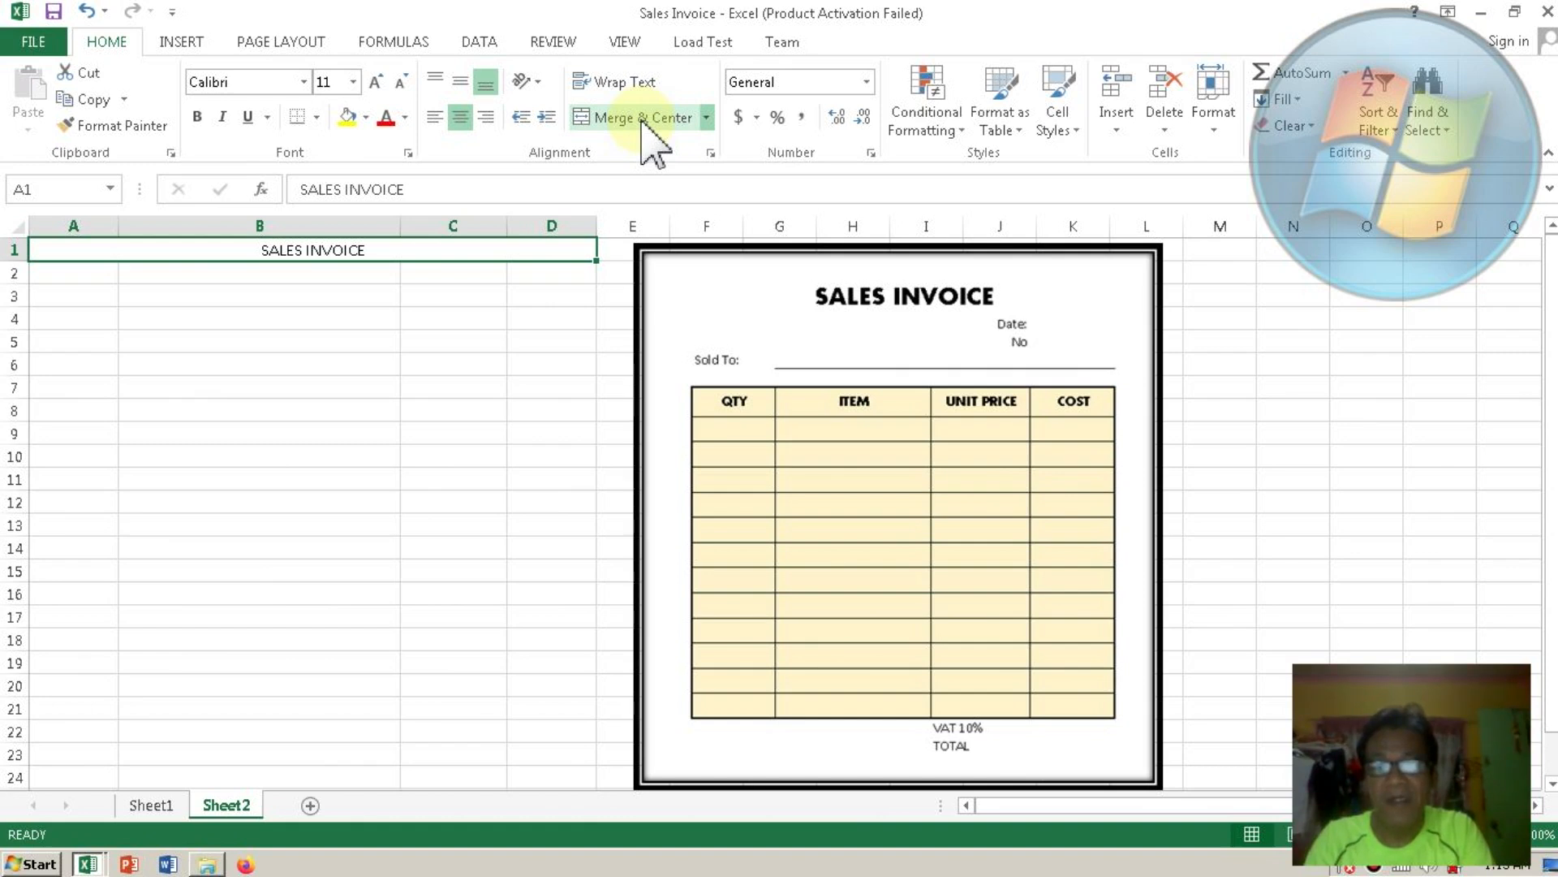
{"action": "left_click", "coordinate": [304, 81]}
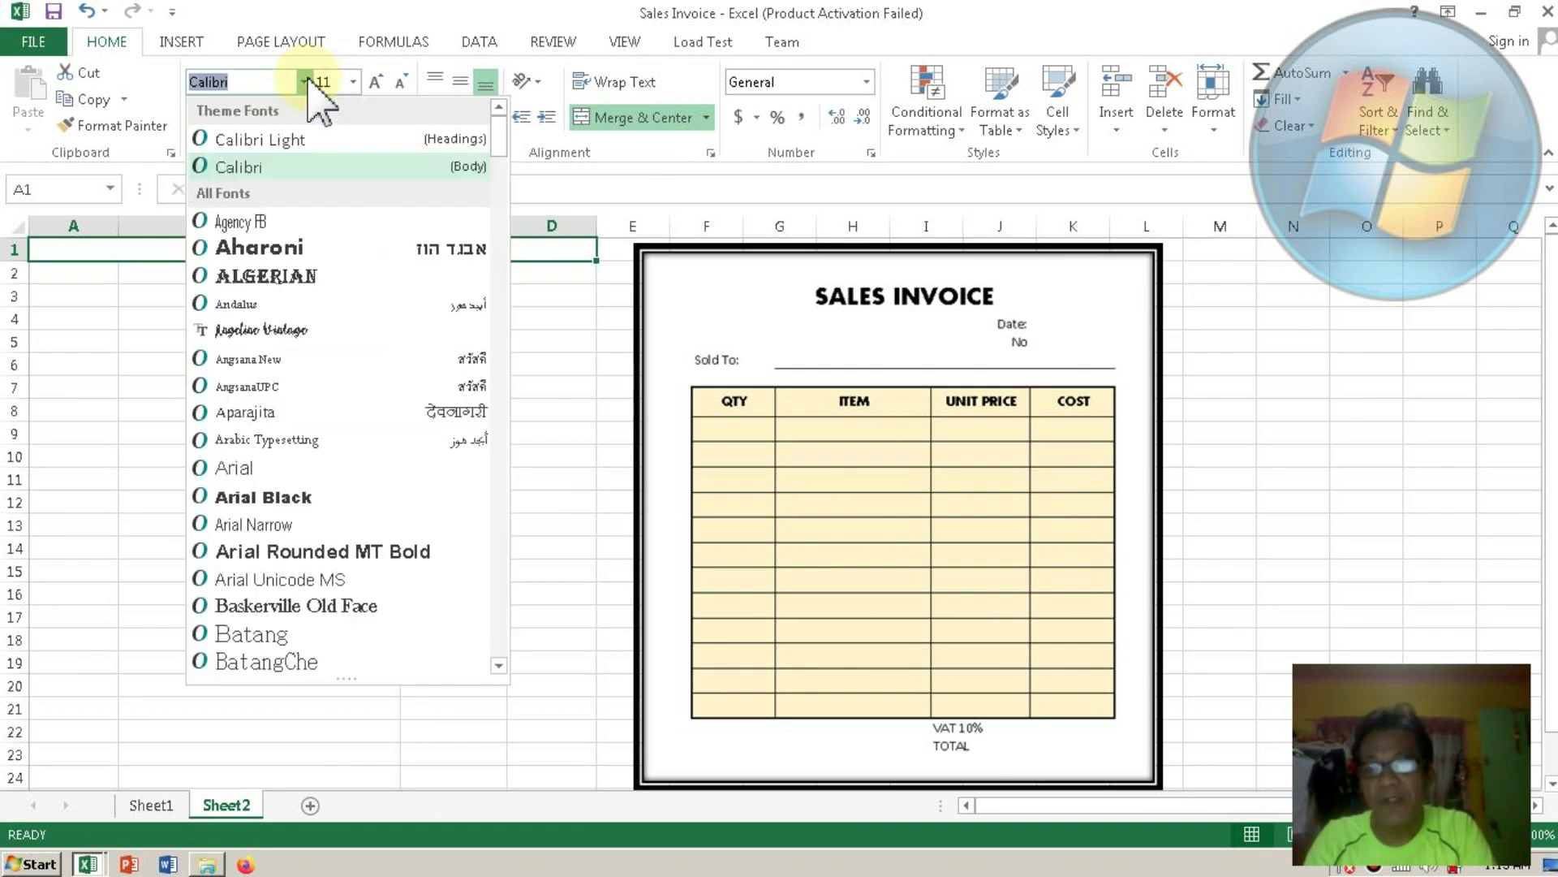
{"action": "left_click", "coordinate": [292, 248]}
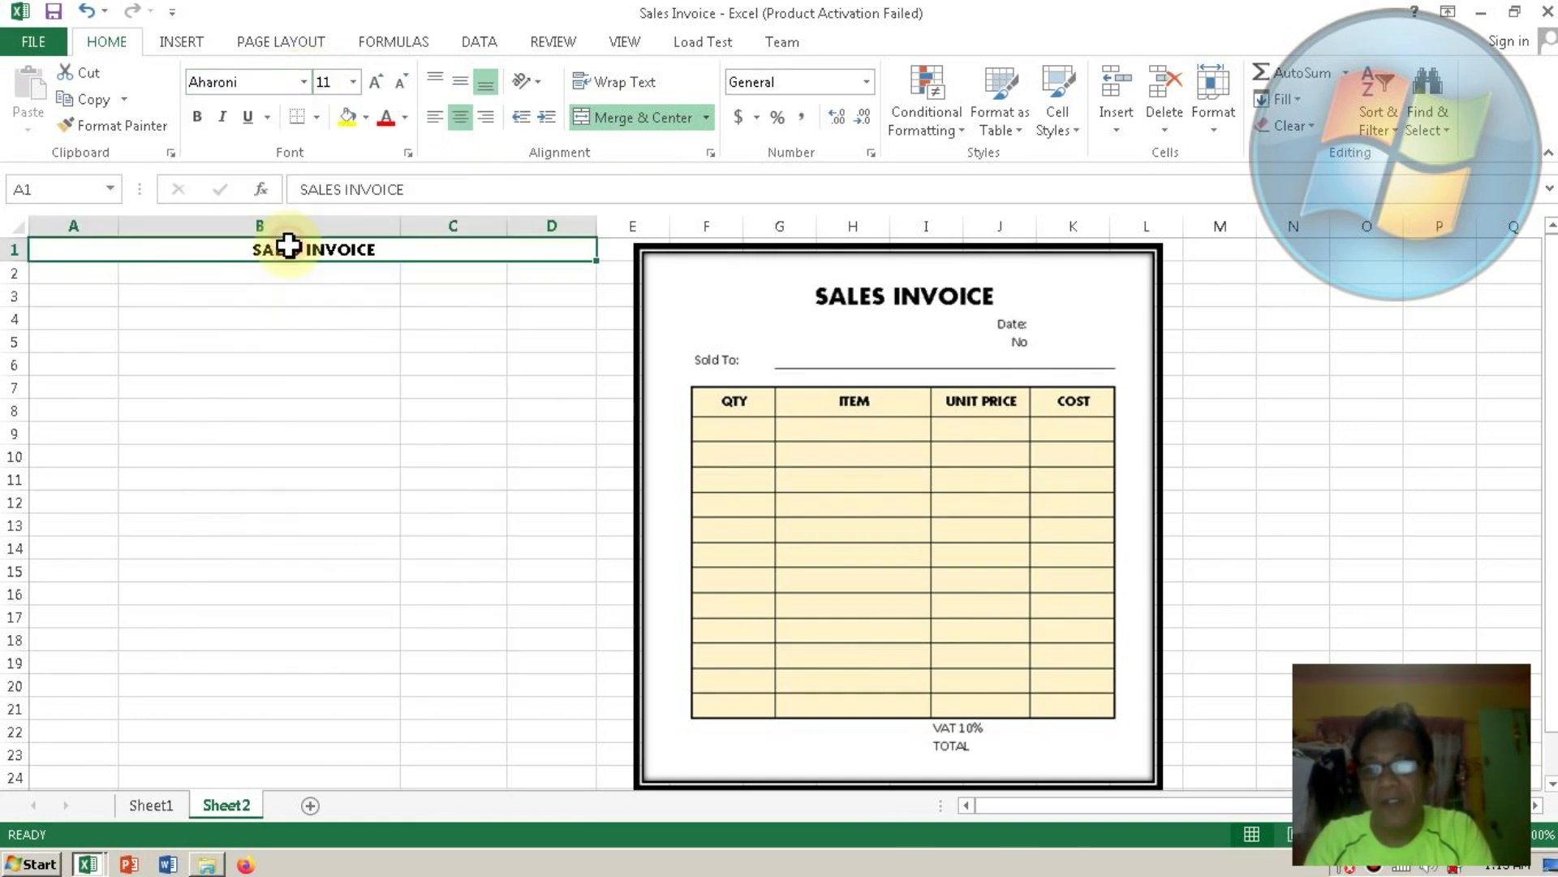
Enlarge the SALES INVOICE title to font size 16.
{"action": "left_click", "coordinate": [353, 82]}
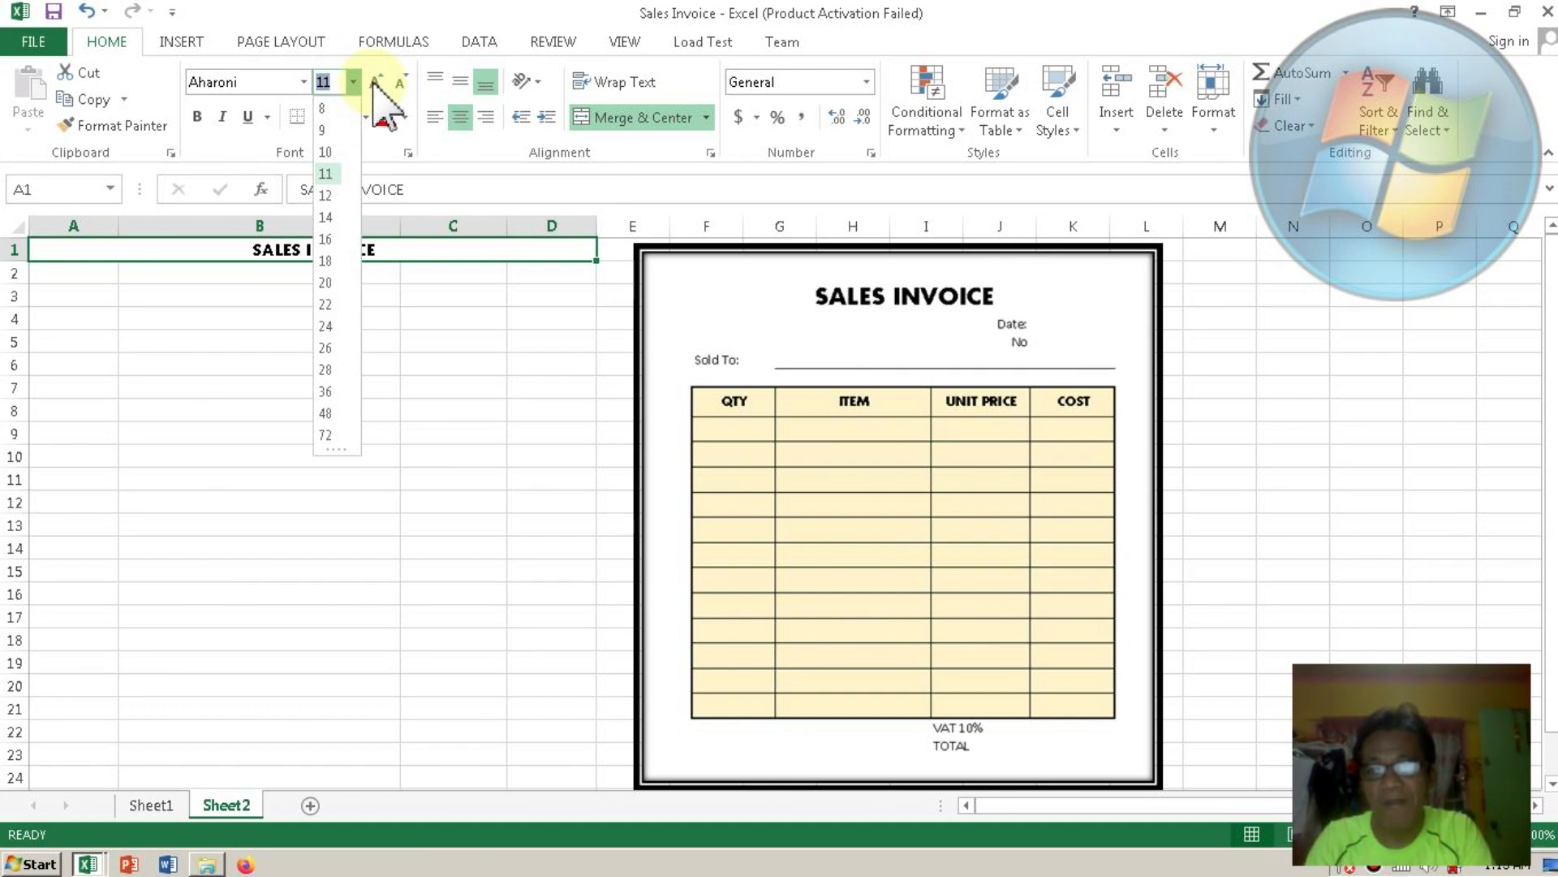
{"action": "left_click", "coordinate": [375, 83]}
{"action": "left_click", "coordinate": [375, 84]}
{"action": "left_click", "coordinate": [375, 84]}
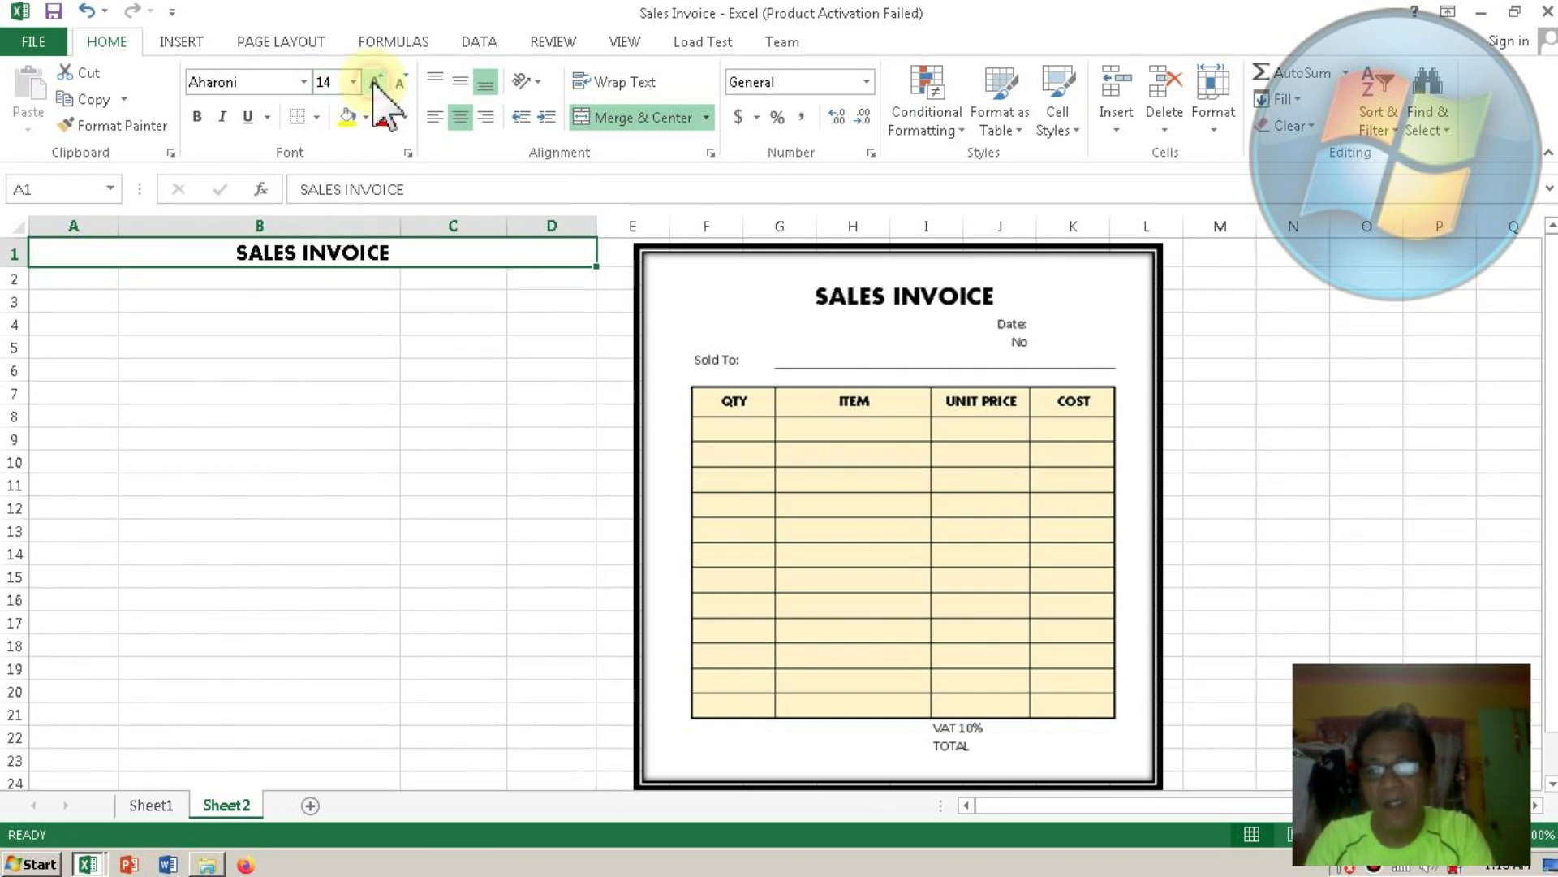
{"action": "left_click", "coordinate": [375, 83]}
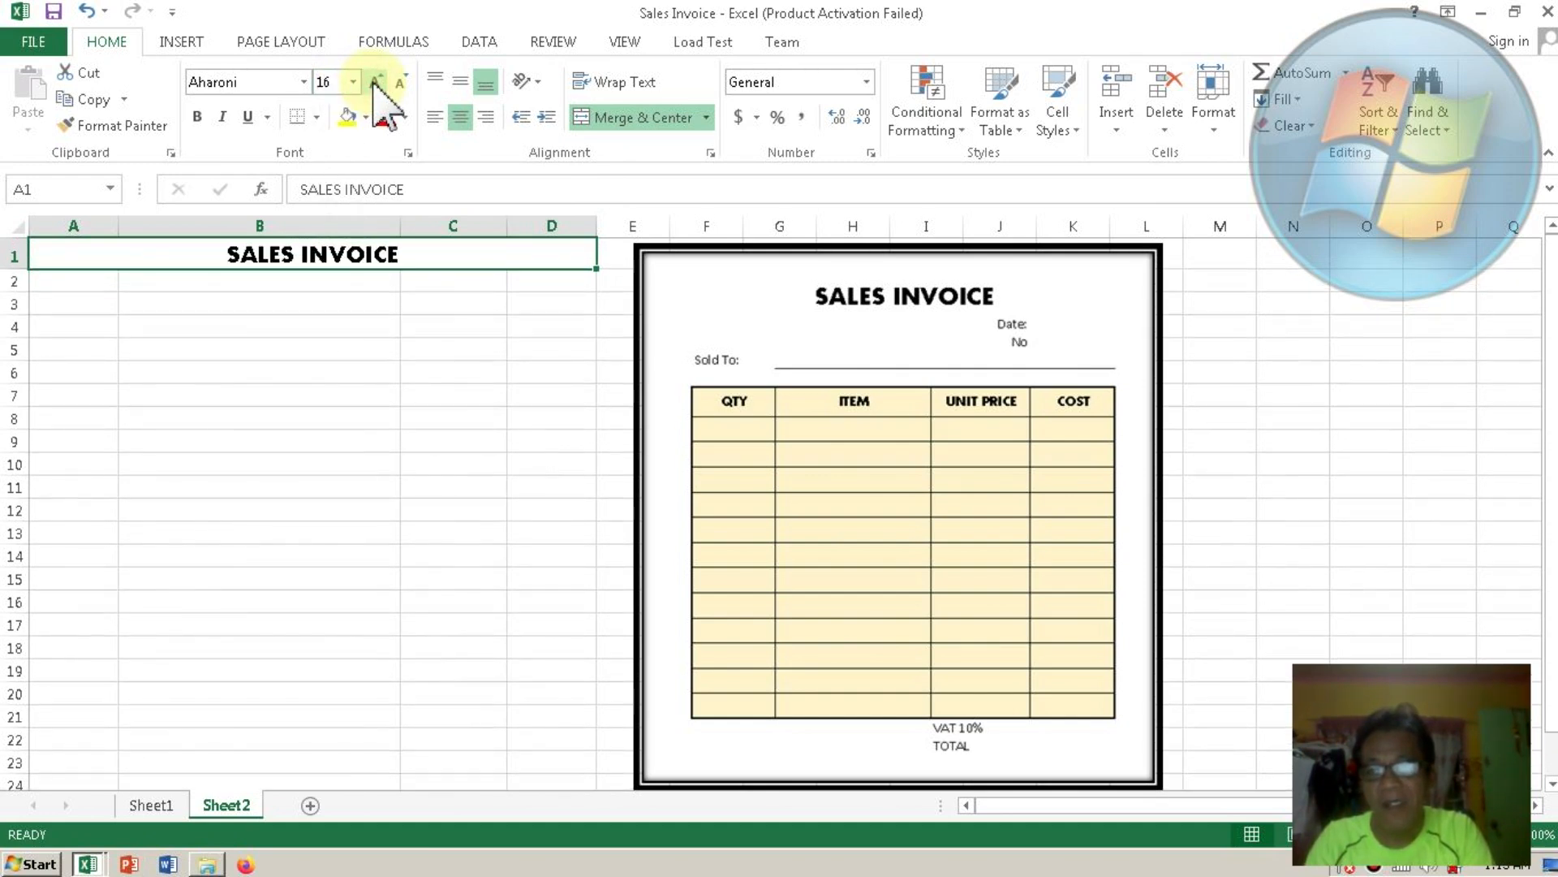
{"action": "left_click", "coordinate": [435, 306]}
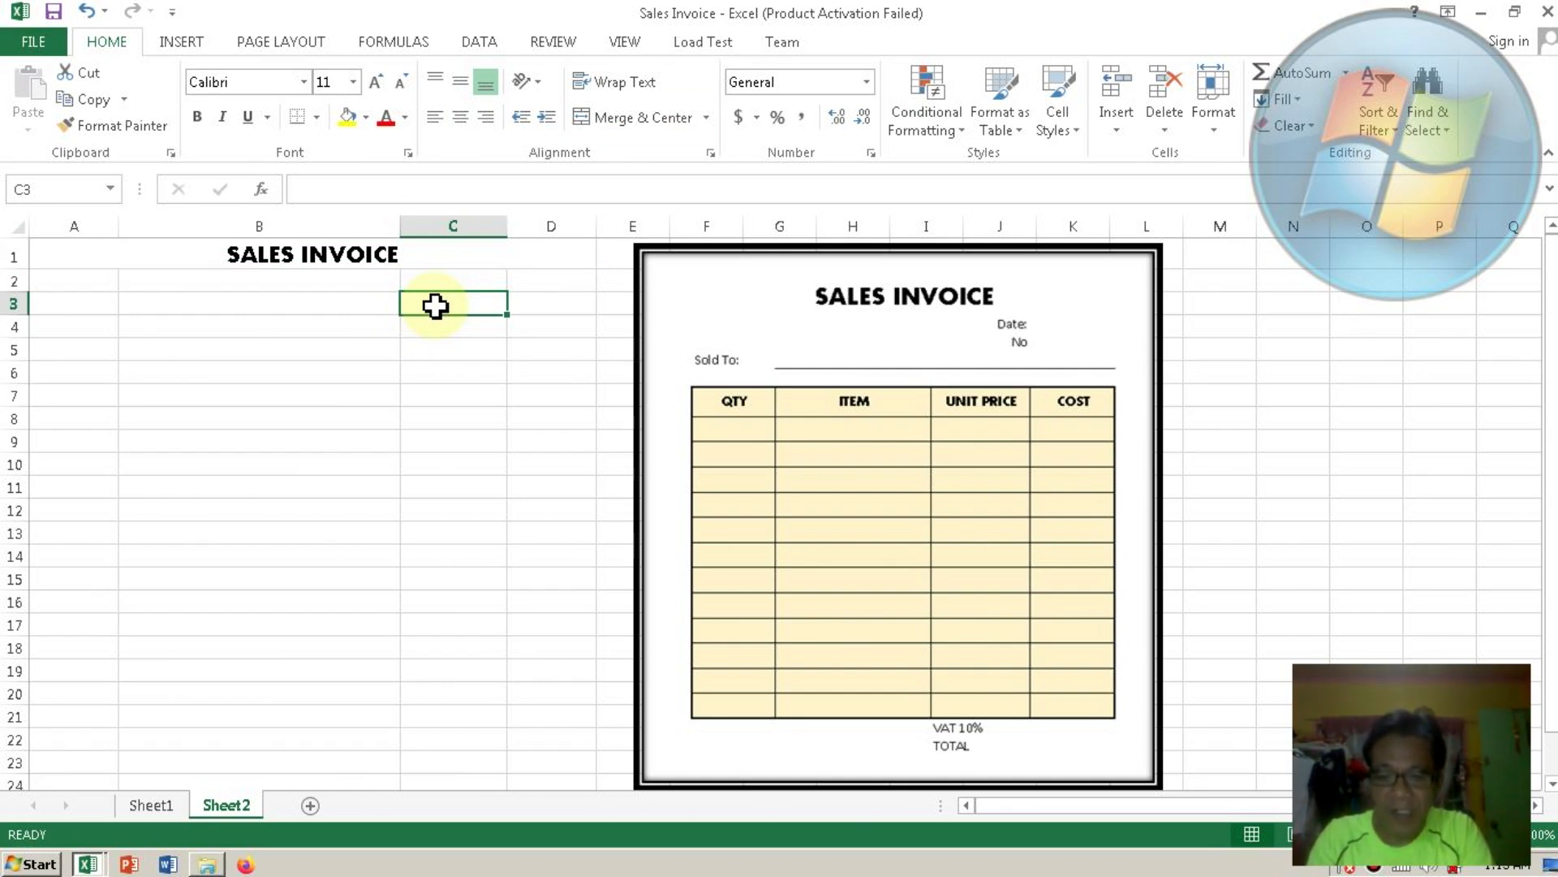
Enter Date in C3 and No in C4, both right-aligned.
{"action": "type", "text": "Date"}
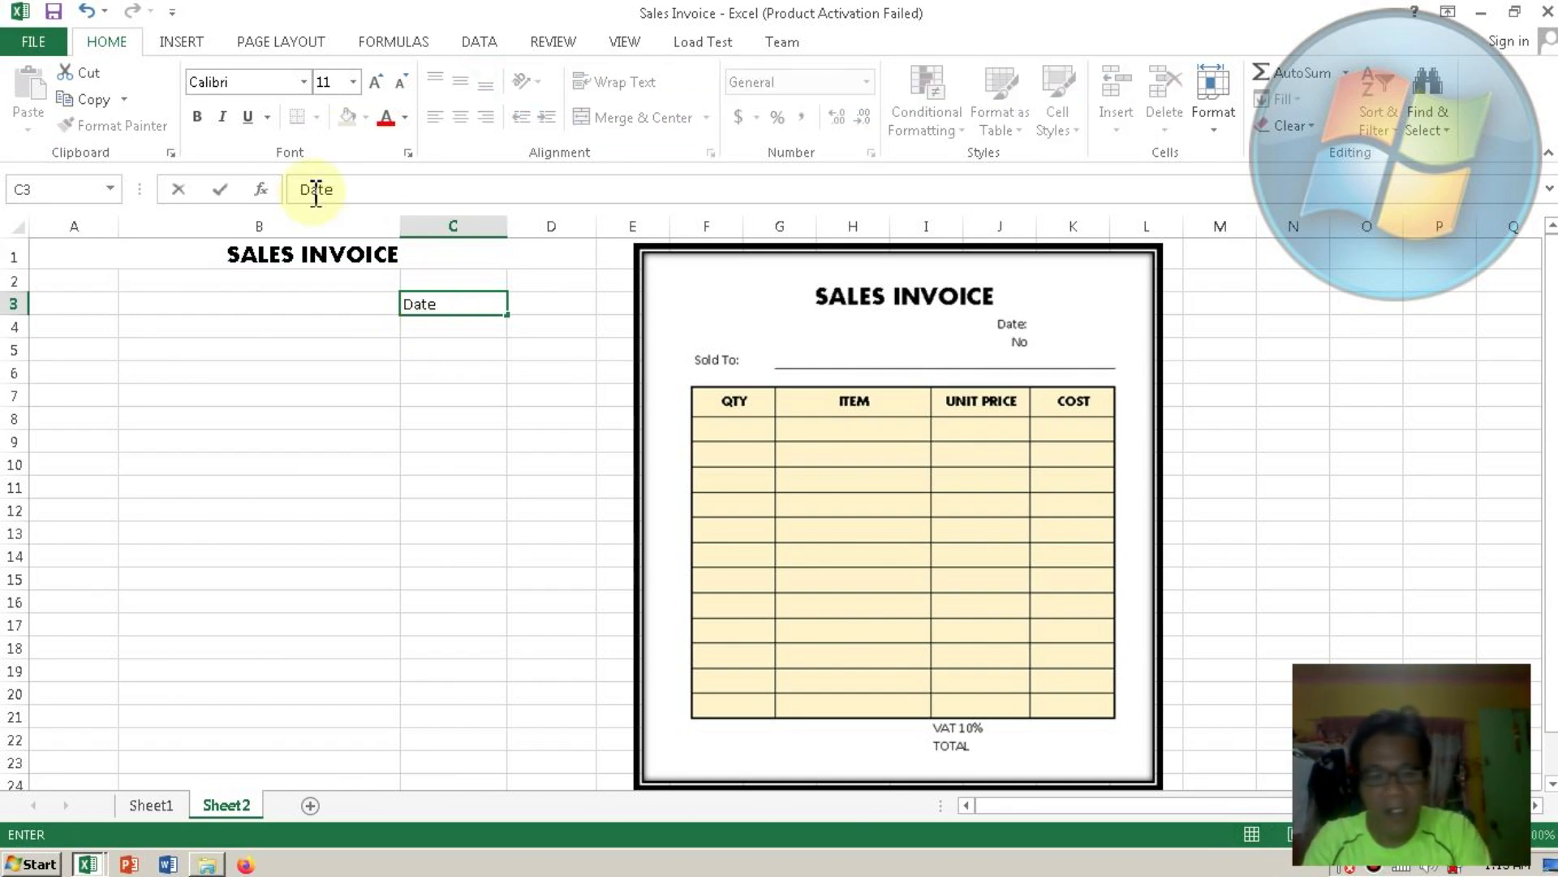
{"action": "key", "text": "Return"}
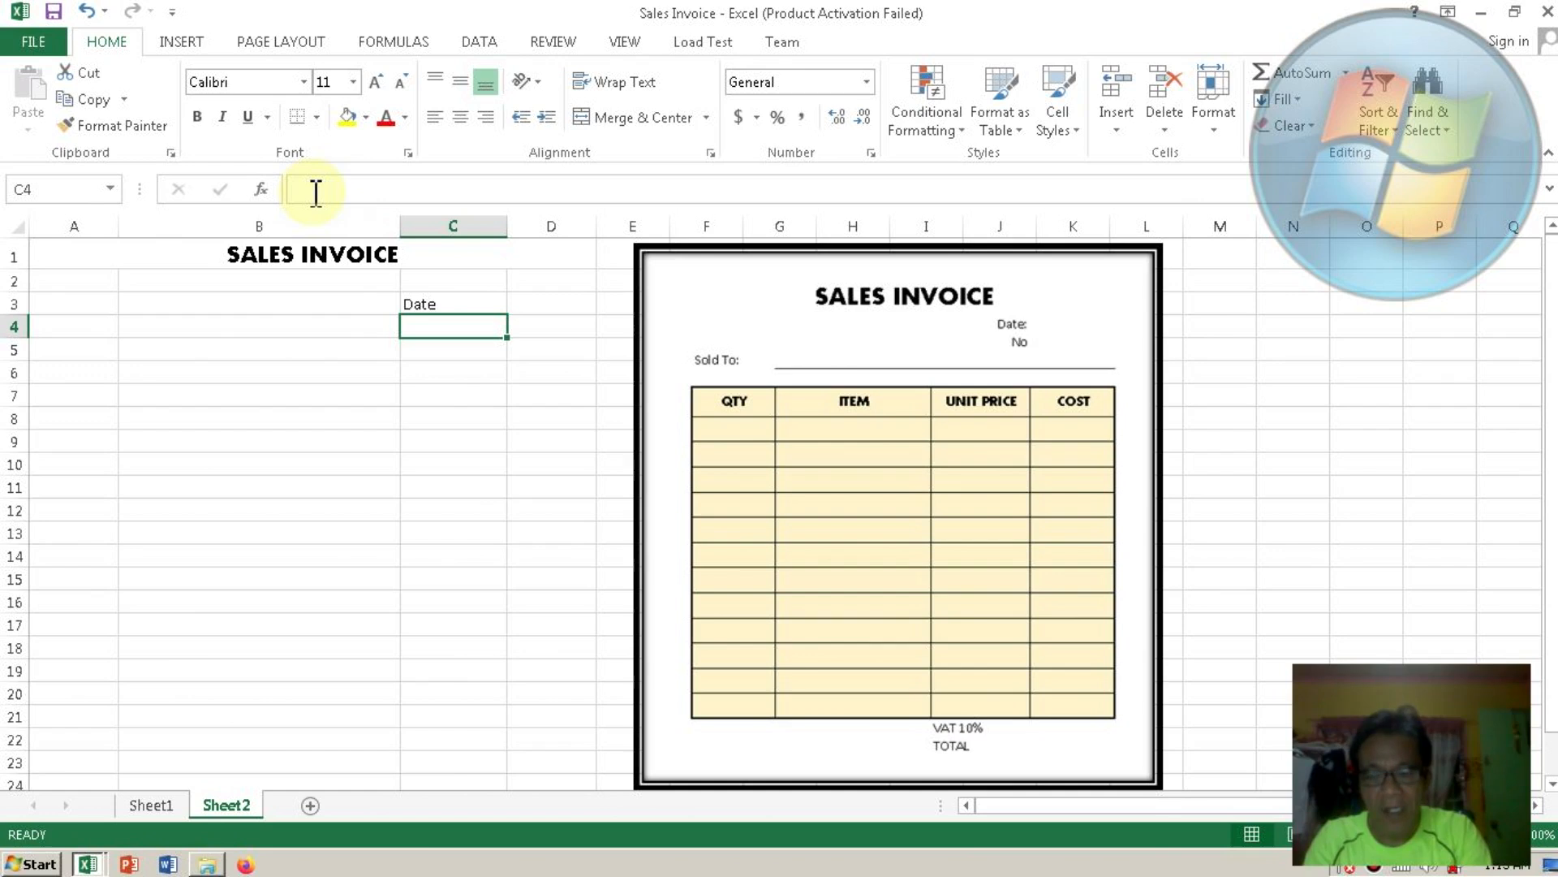
{"action": "type", "text": "No"}
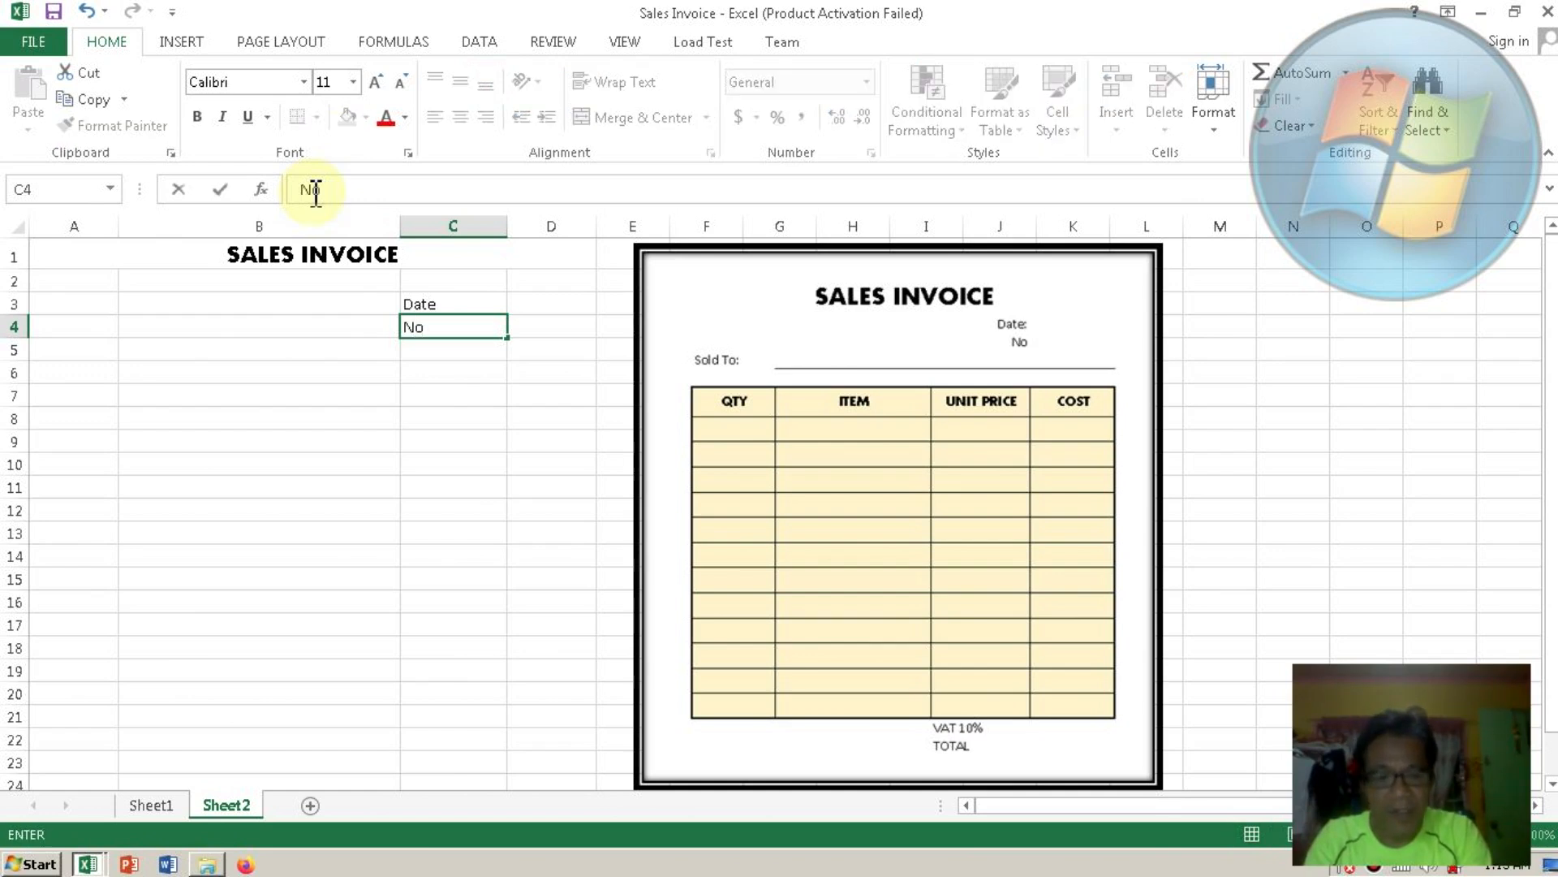
{"action": "key", "text": "Return"}
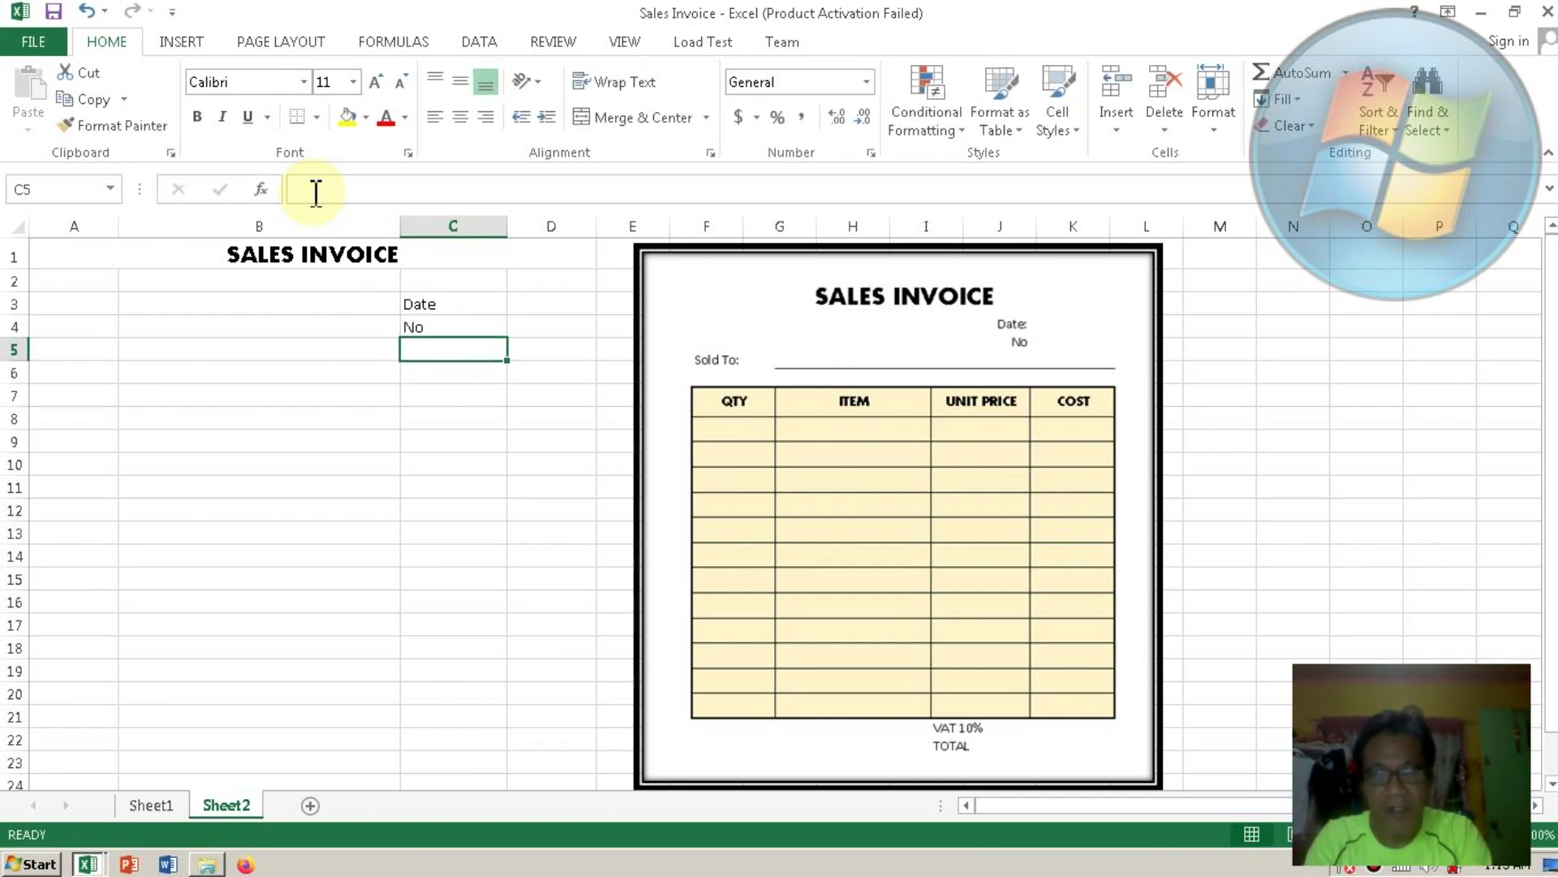
{"action": "left_click", "coordinate": [430, 311]}
{"action": "left_click", "coordinate": [486, 117]}
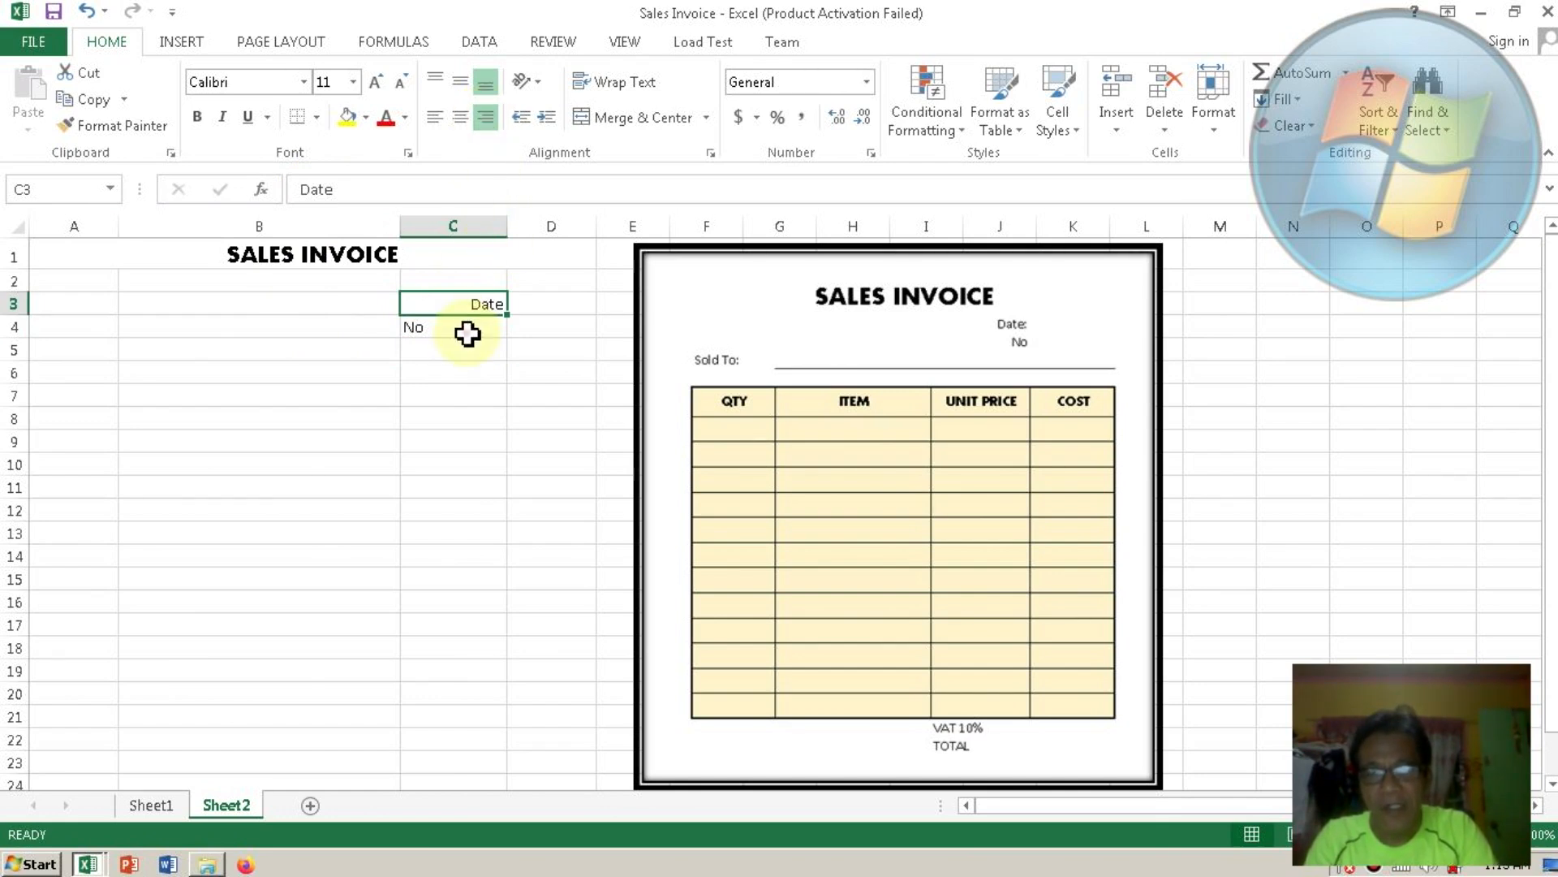
{"action": "left_click", "coordinate": [467, 332]}
{"action": "left_click", "coordinate": [486, 117]}
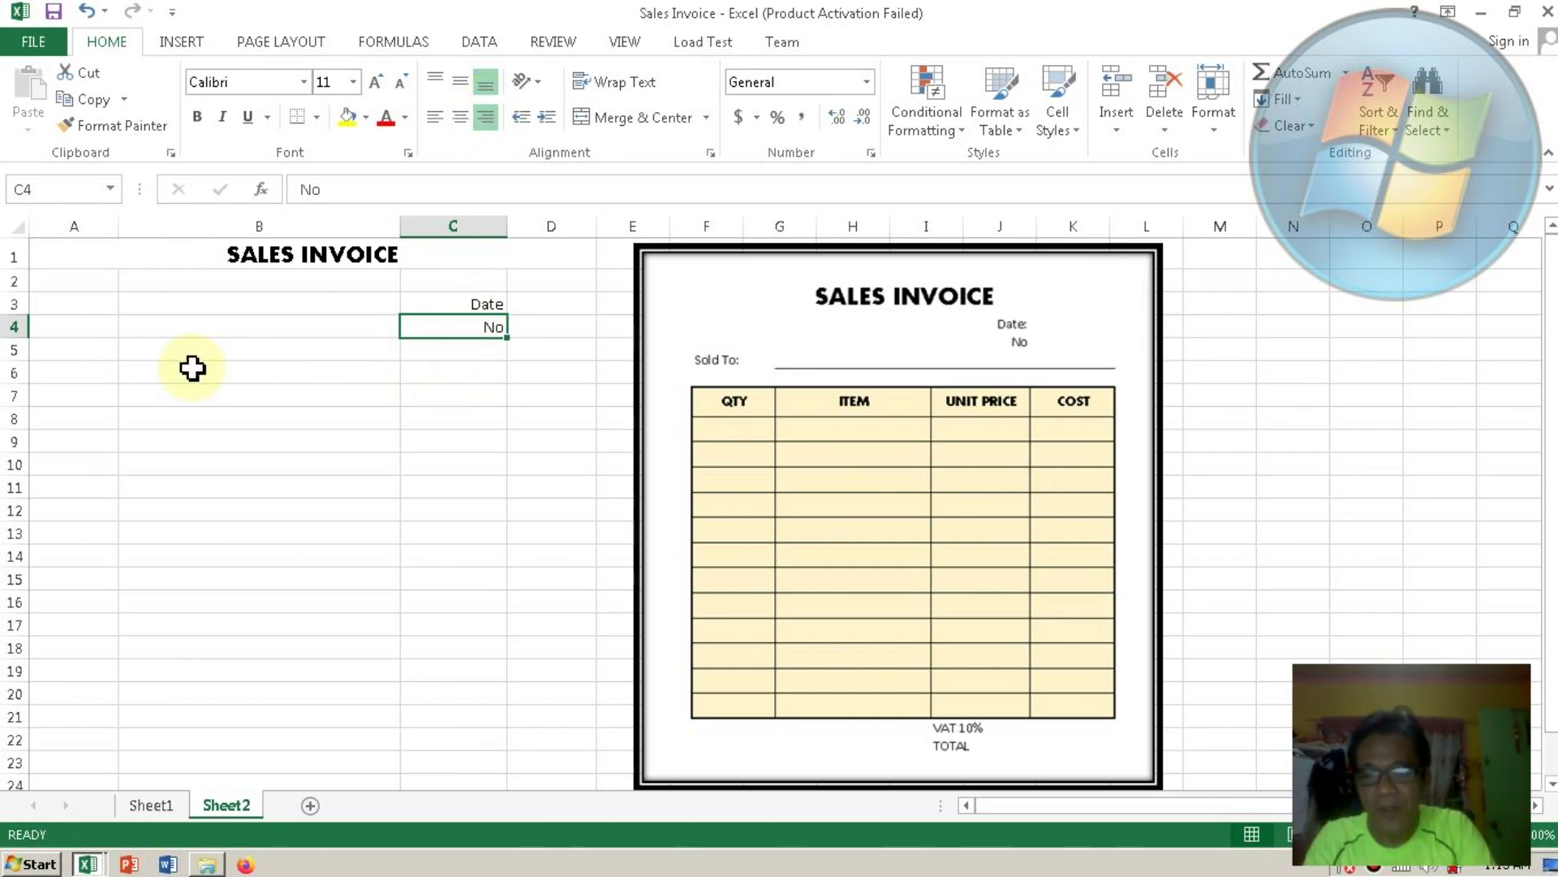
Add the label Sold To: in cell A5.
{"action": "left_click", "coordinate": [86, 351]}
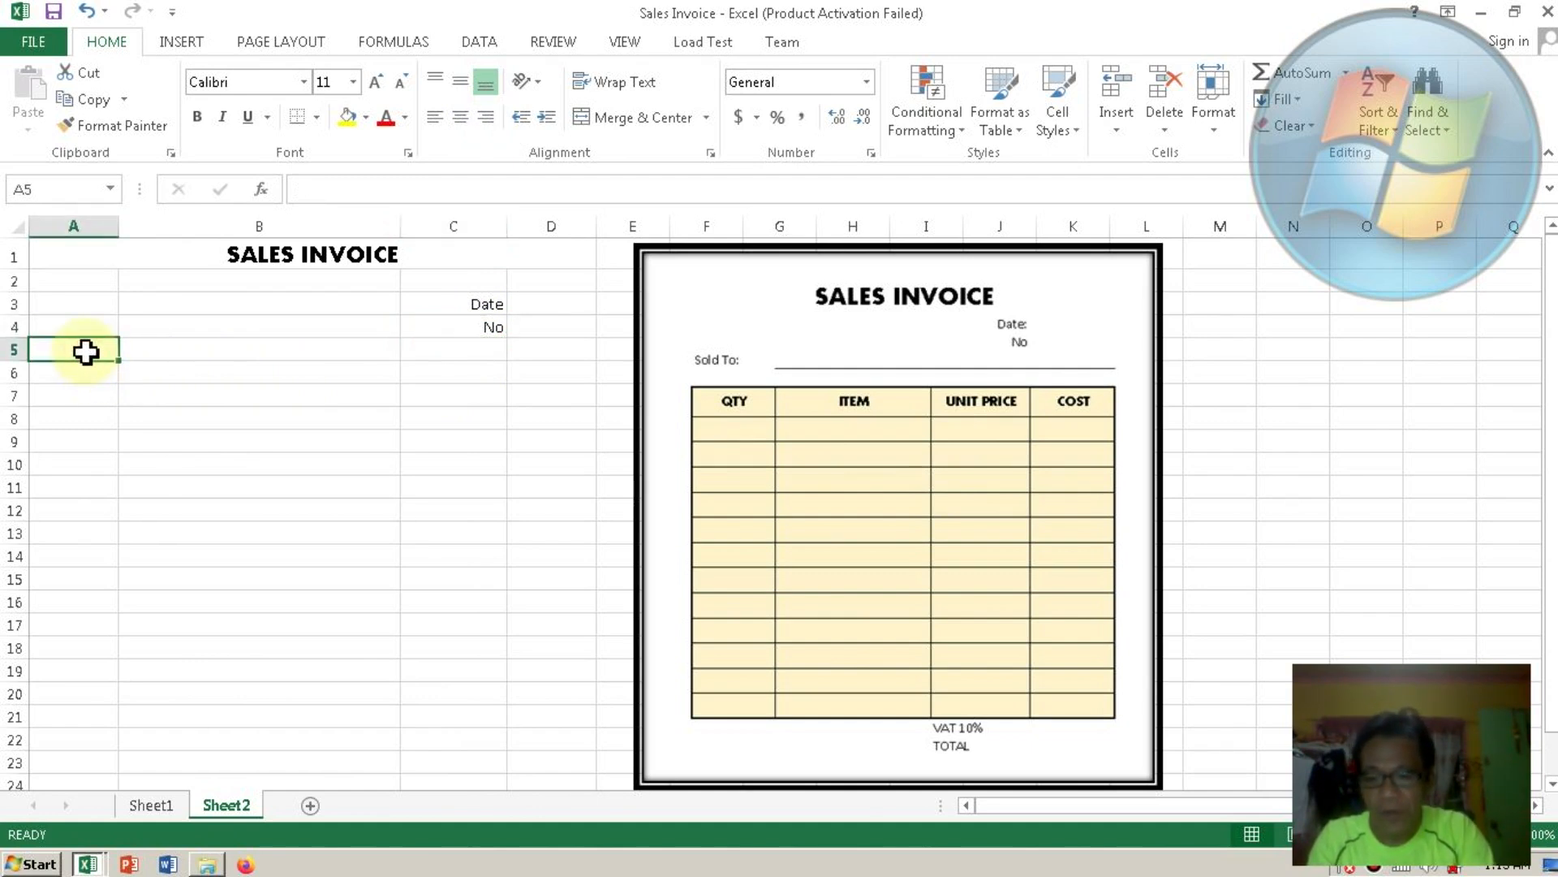
{"action": "type", "text": "Sold"}
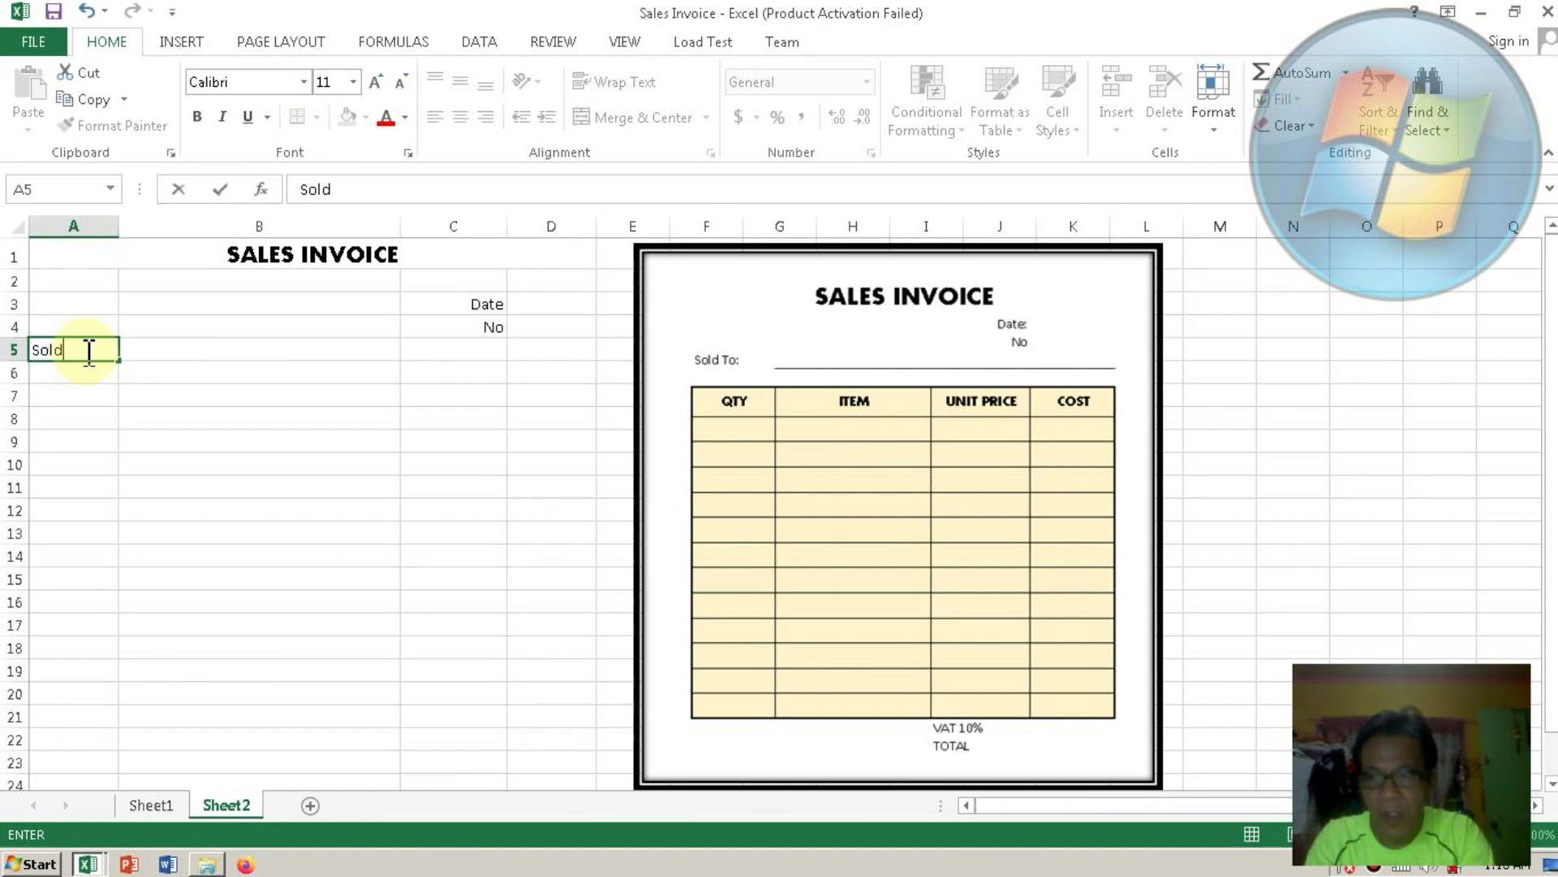
{"action": "type", "text": " To:"}
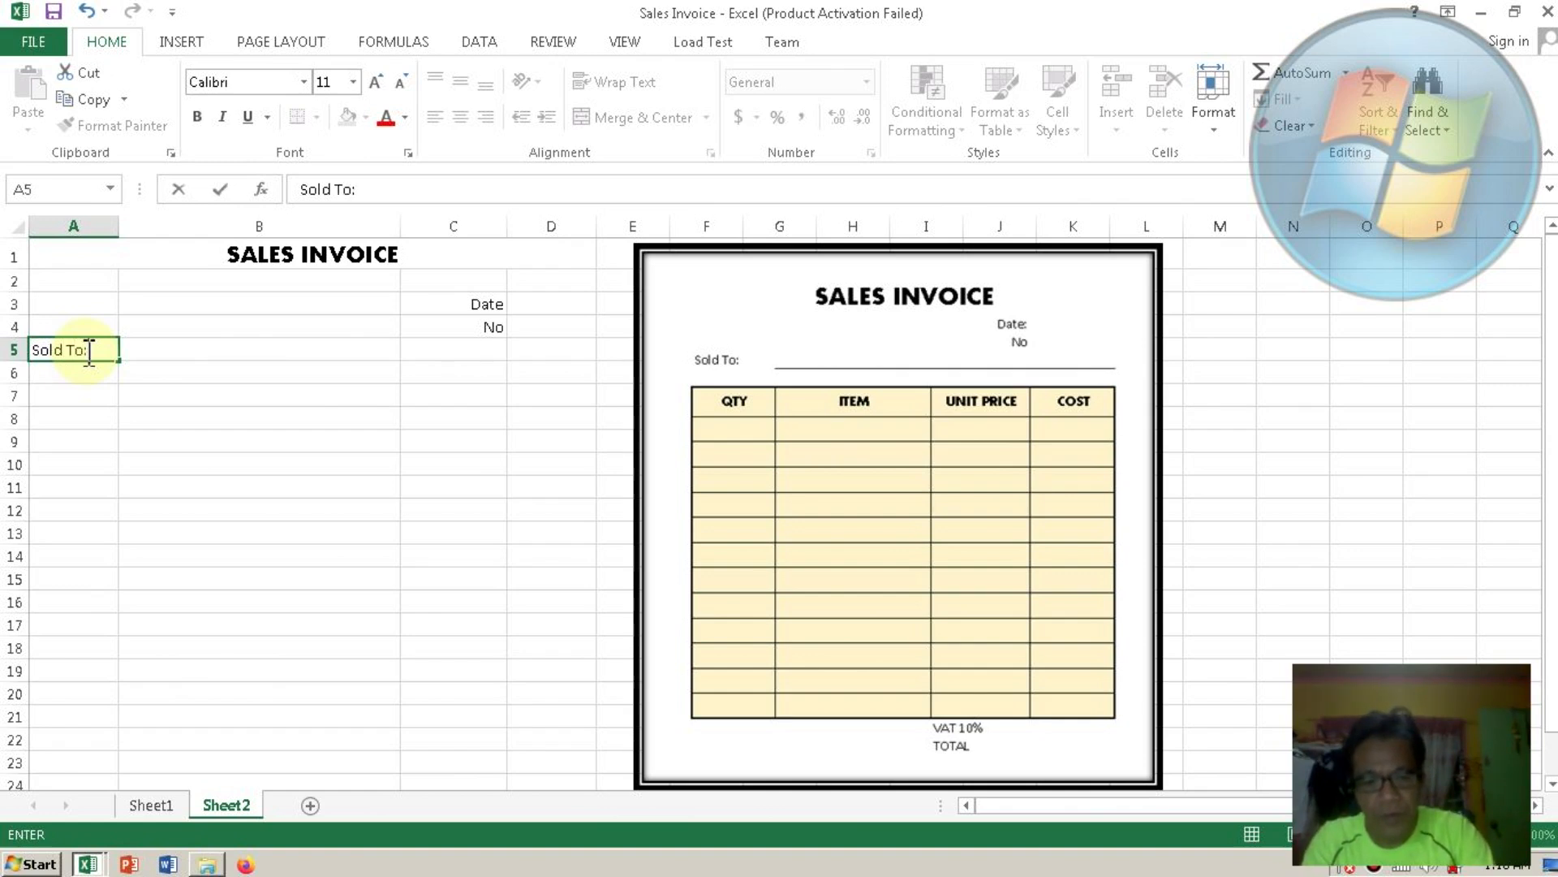
{"action": "key", "text": "Return"}
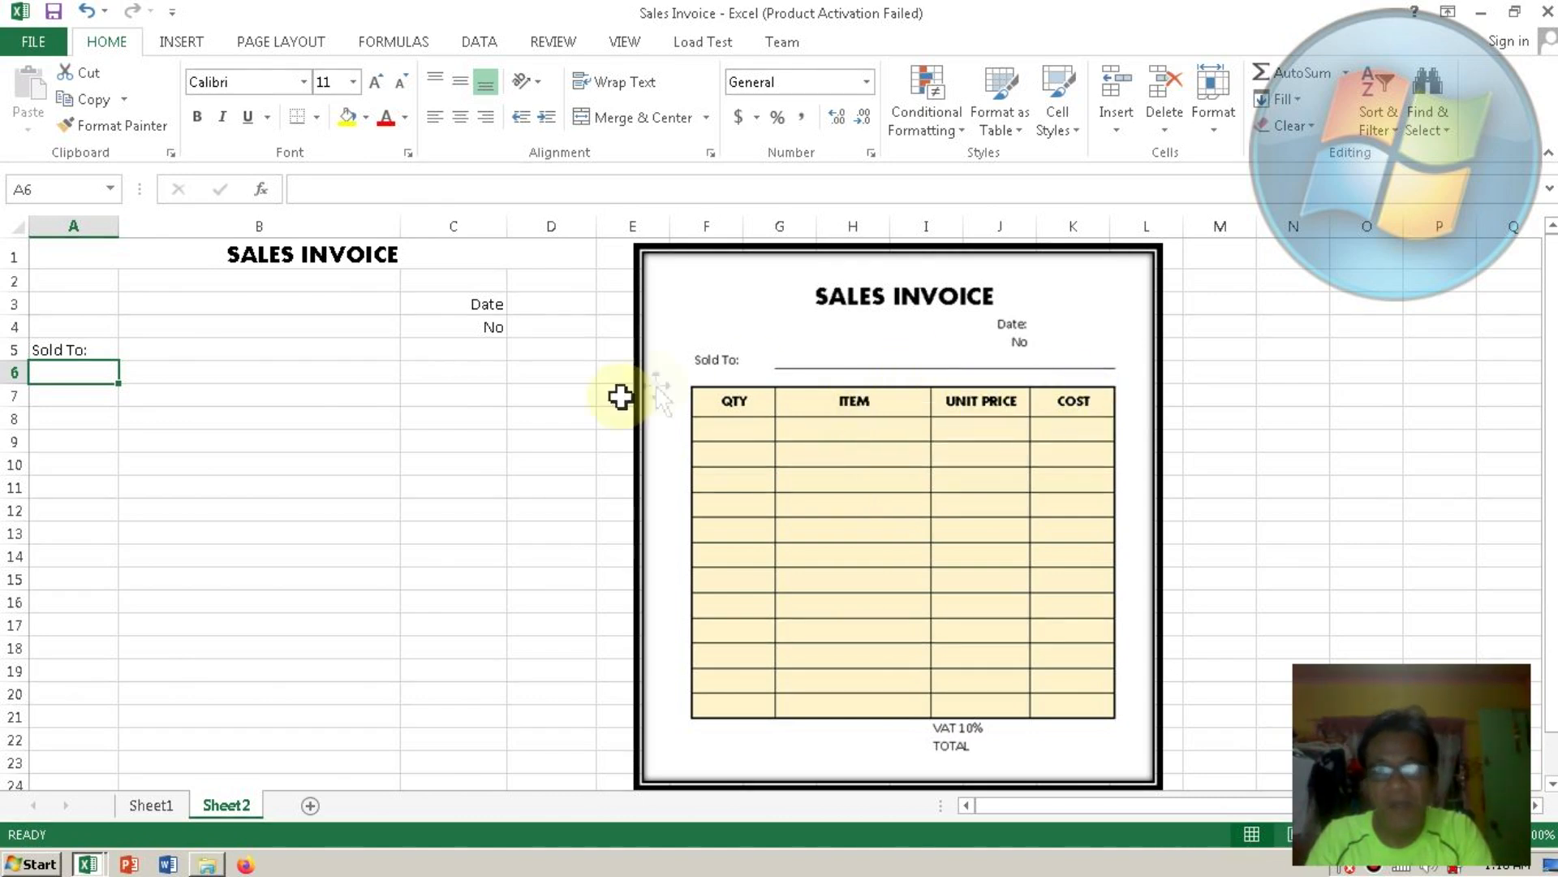
Type QTY, ITEM, UNIT PRICE and COST as column headers in cells A7 through D7.
{"action": "left_click", "coordinate": [85, 397]}
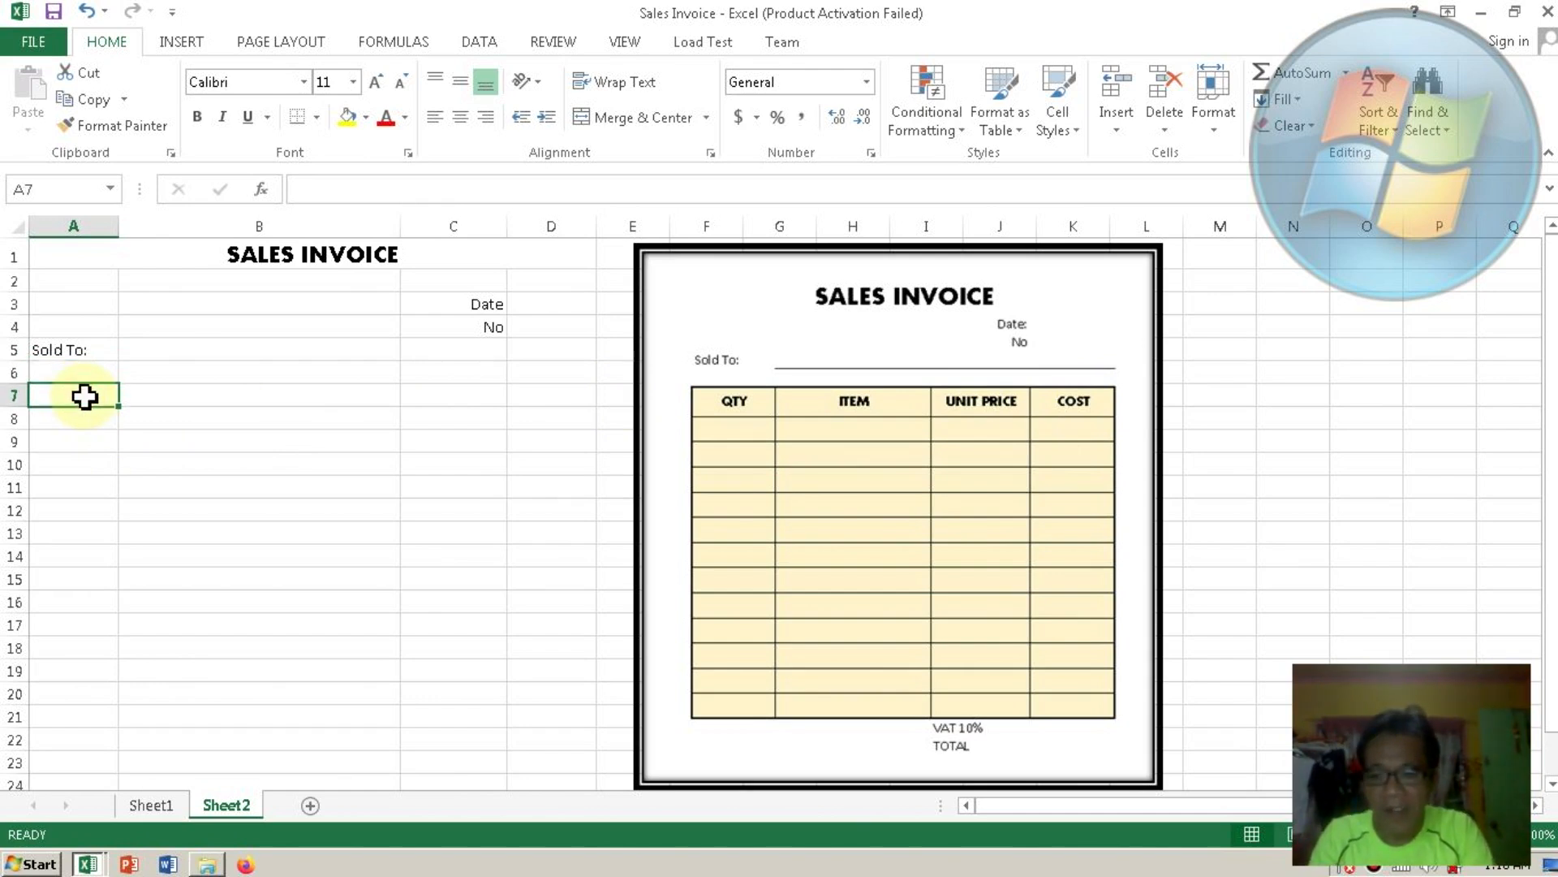
{"action": "type", "text": "QTY"}
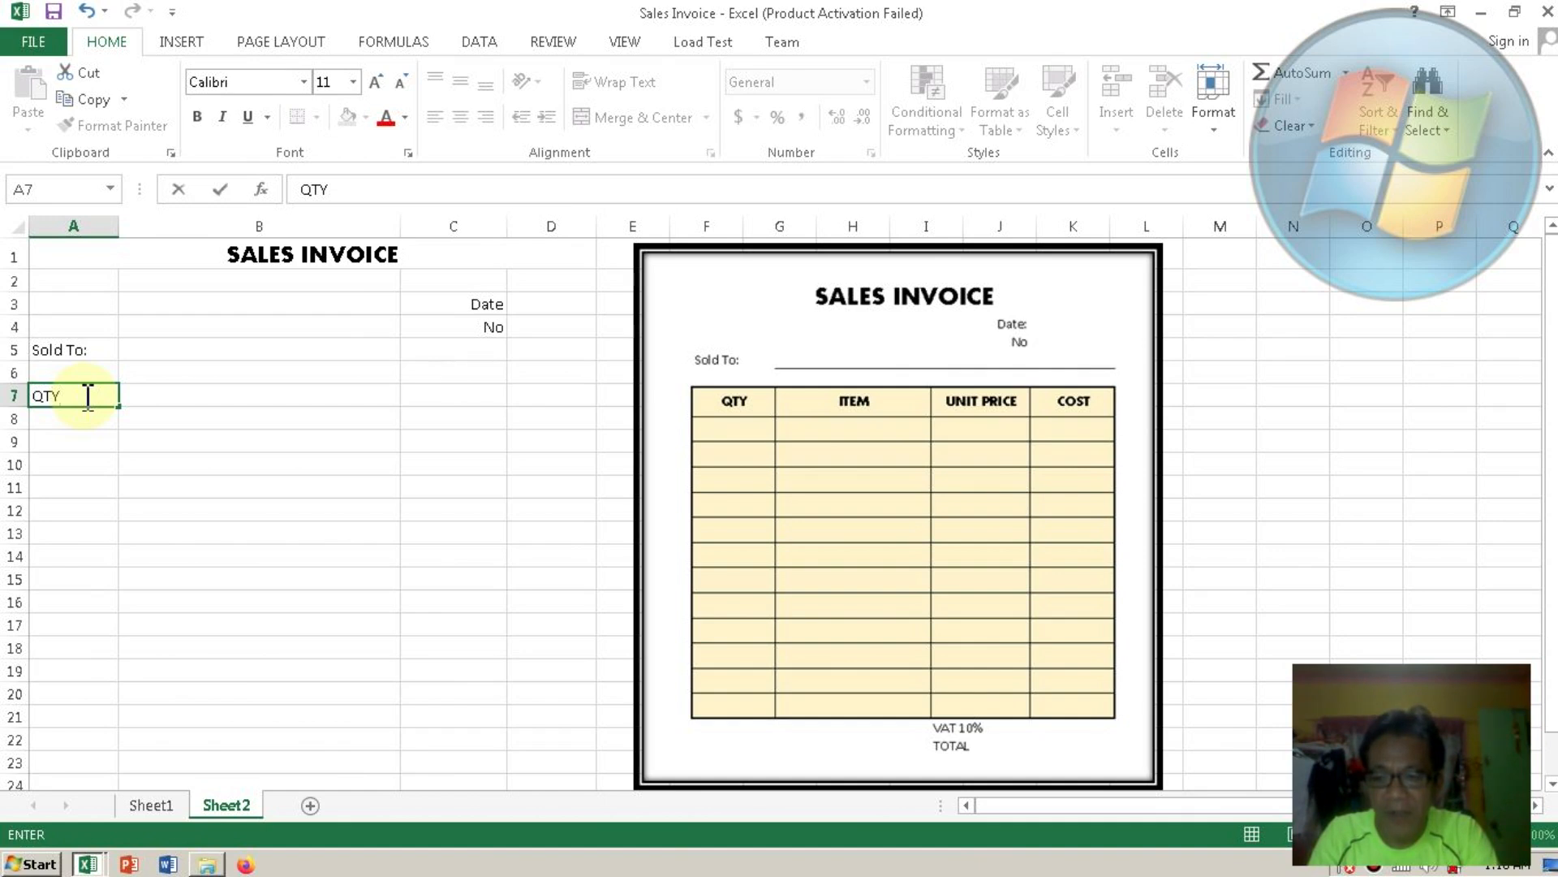
{"action": "key", "text": "Tab"}
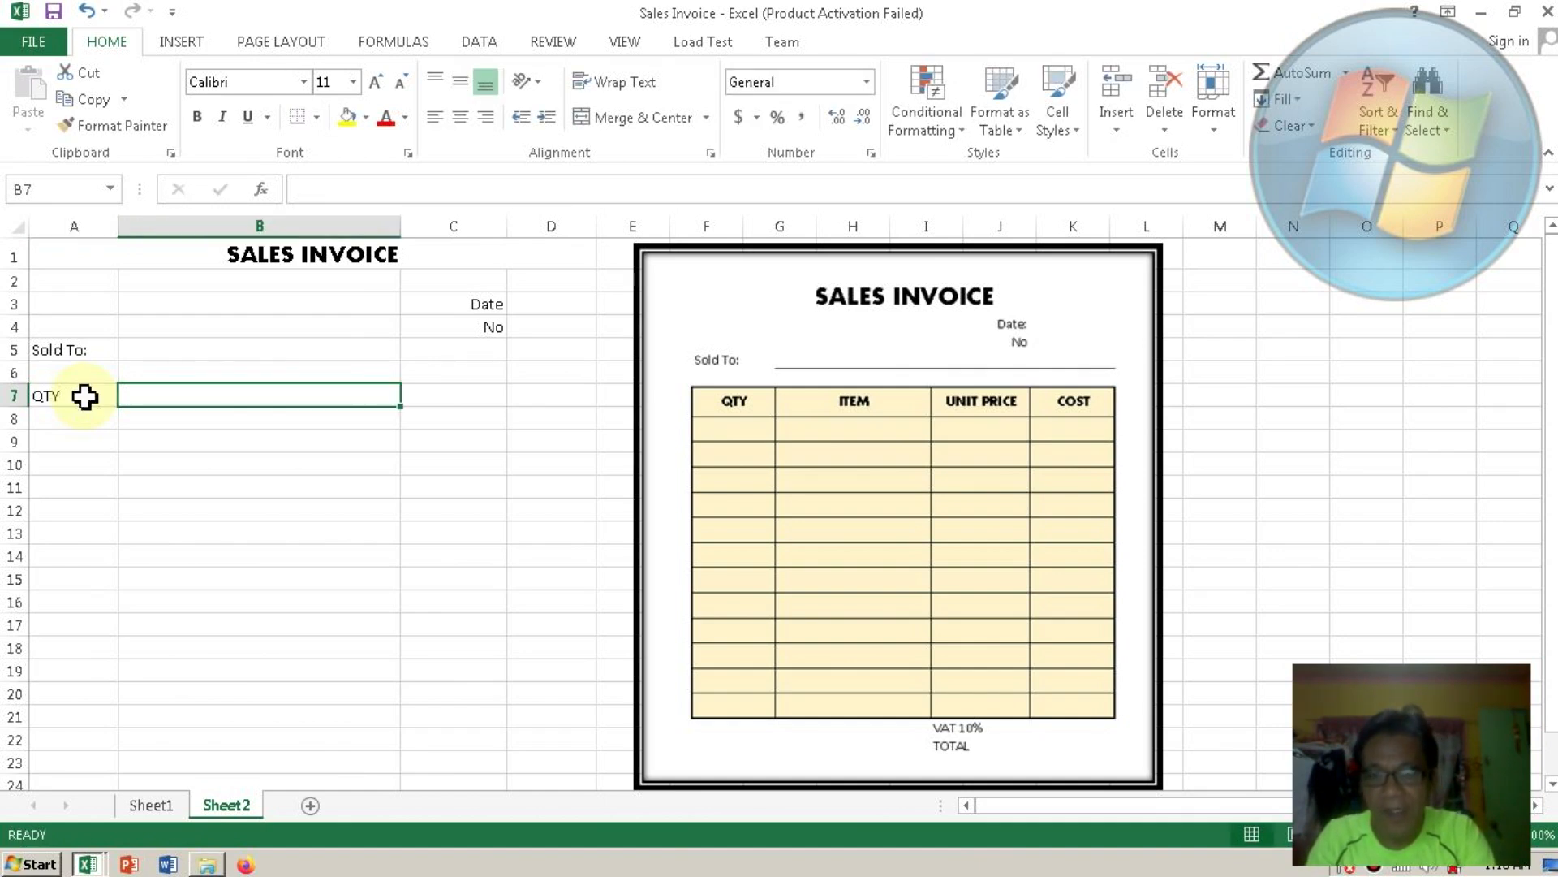
{"action": "type", "text": "I"}
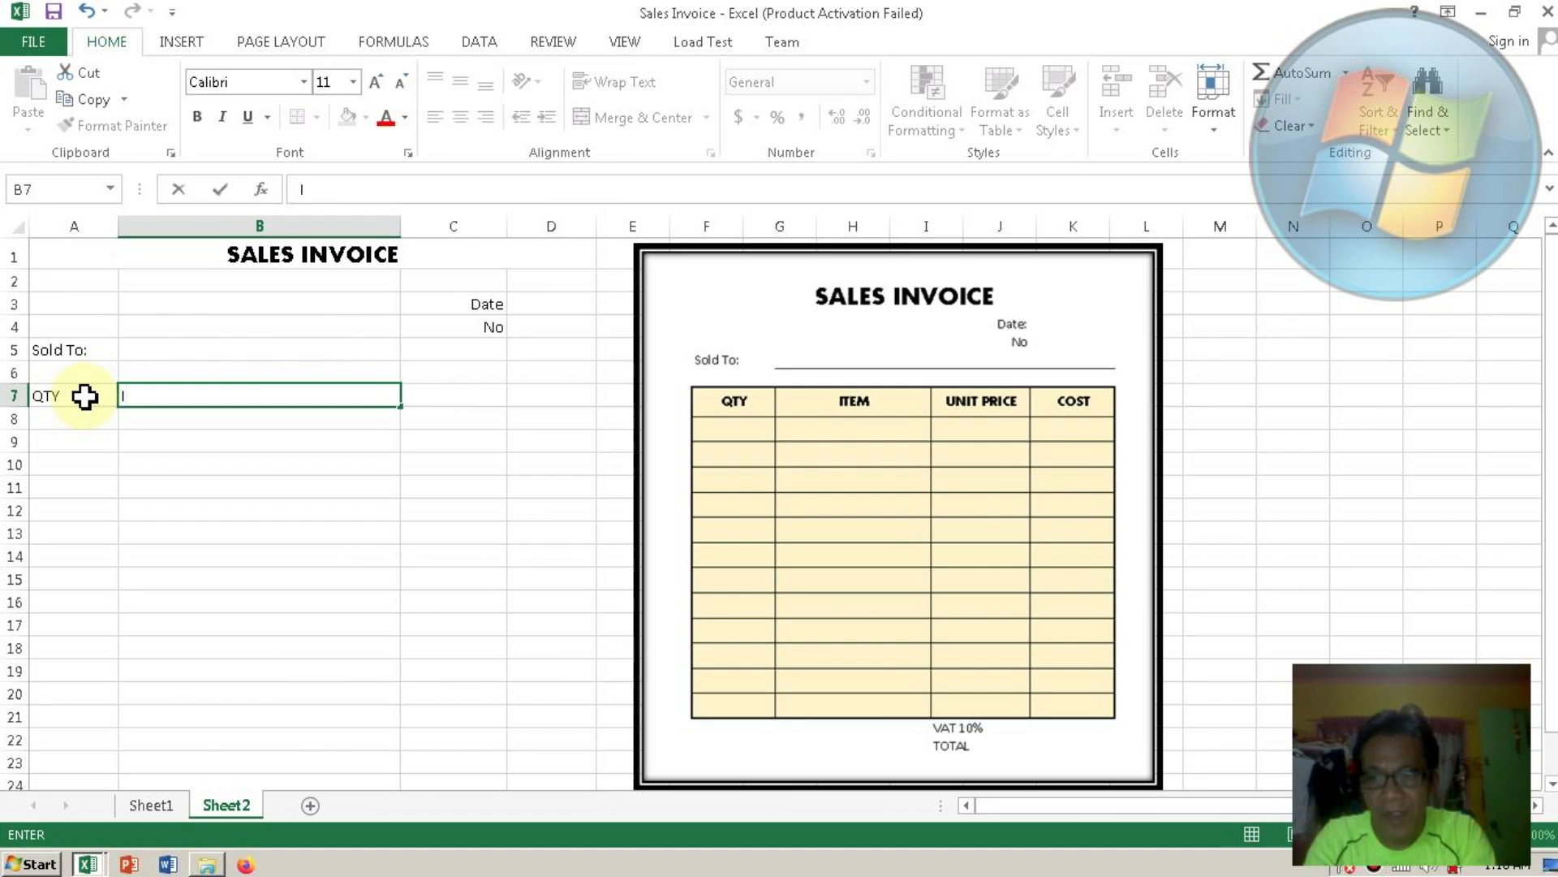
{"action": "type", "text": "TEM"}
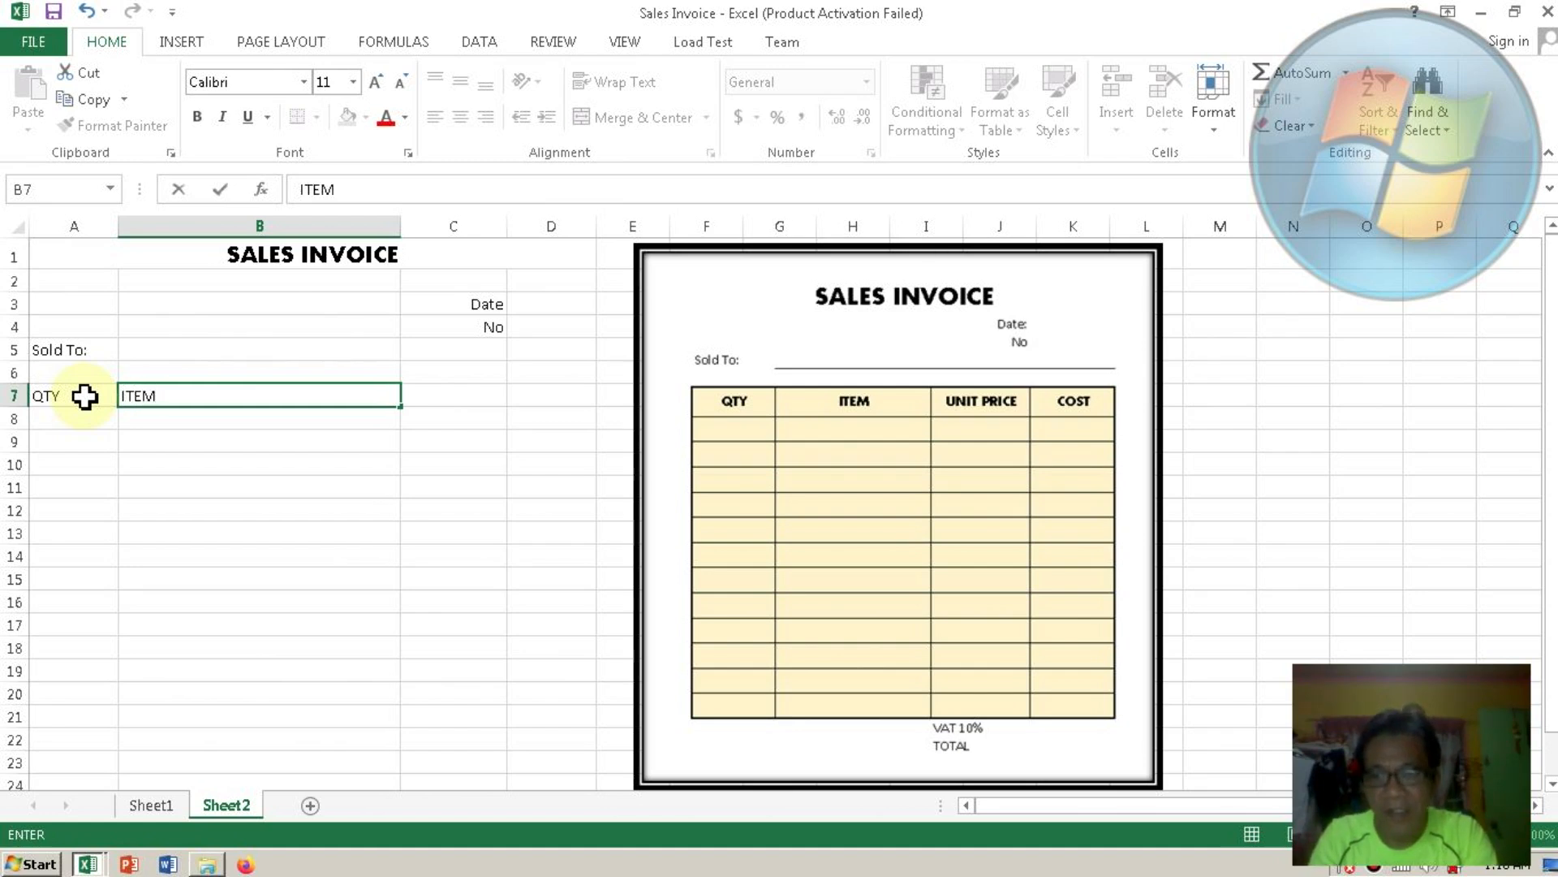
{"action": "key", "text": "Tab"}
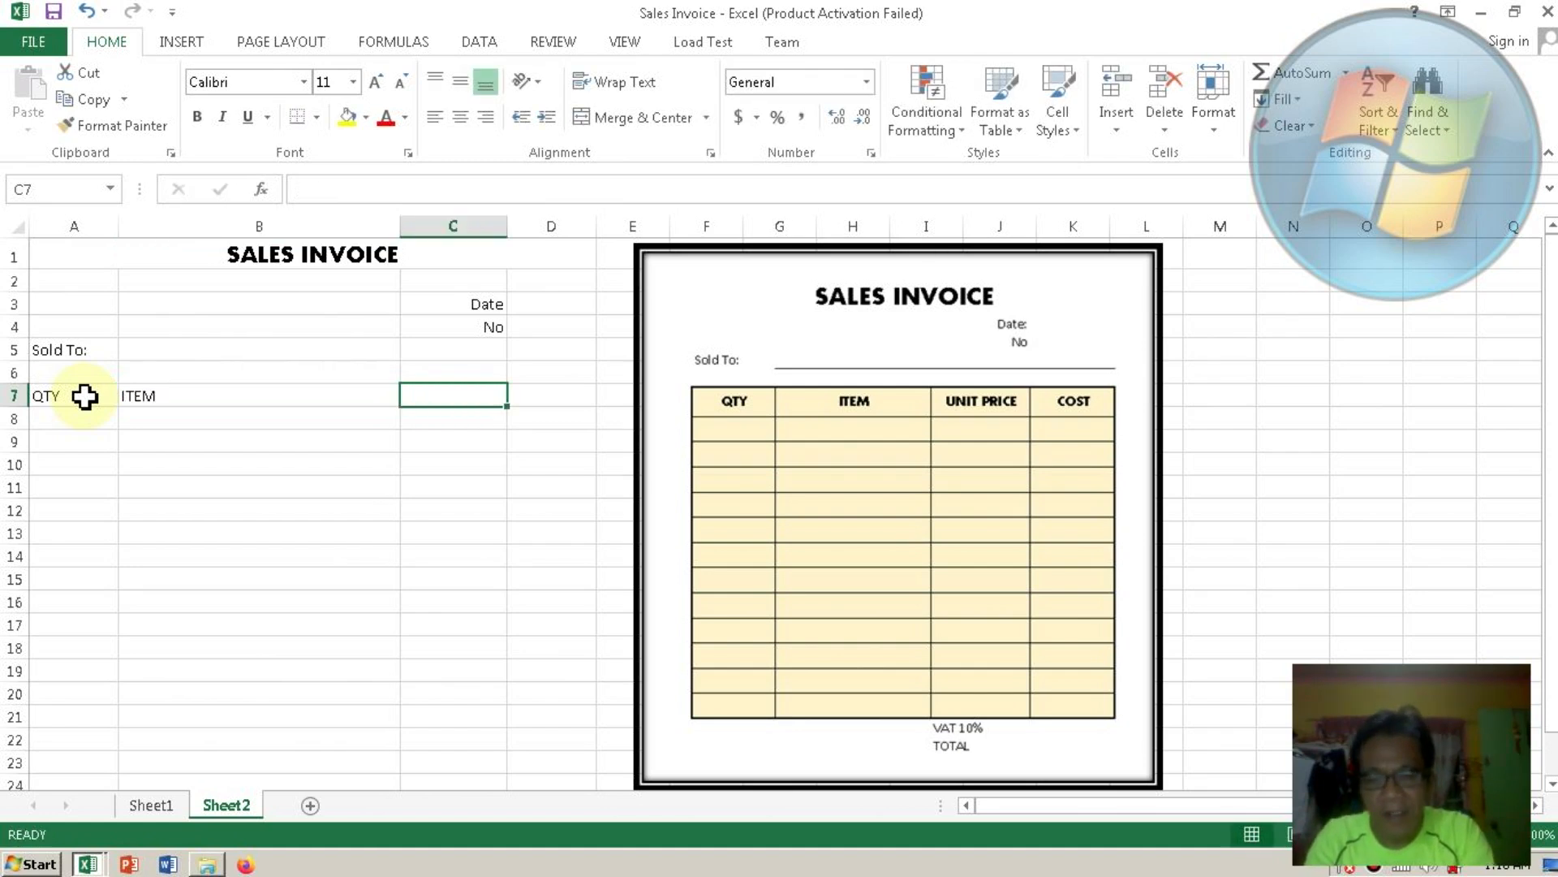
{"action": "type", "text": "UN"}
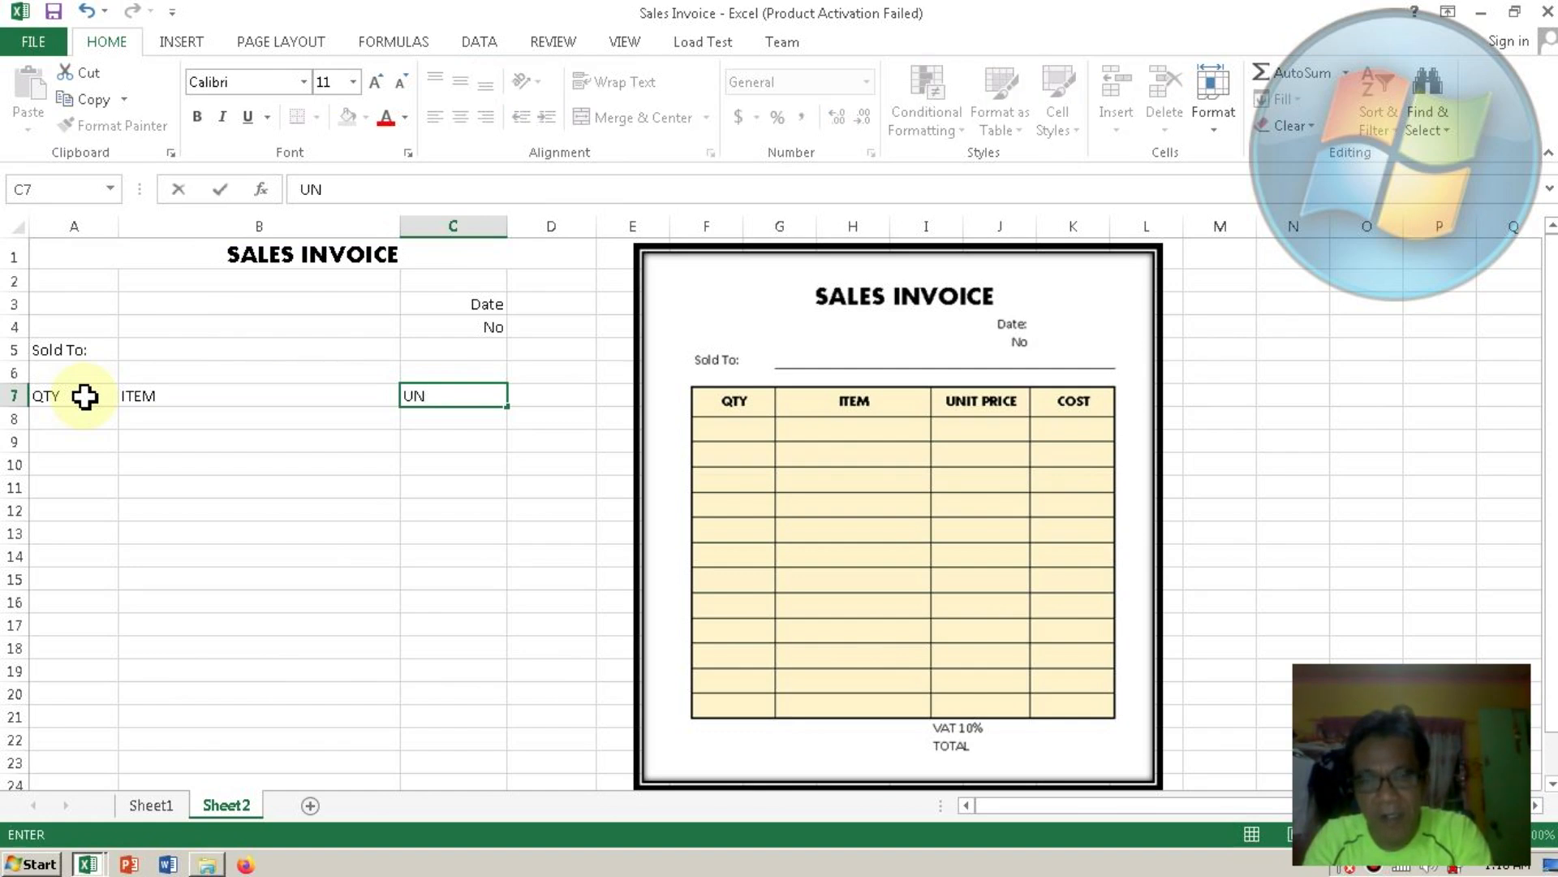
{"action": "type", "text": "IT"}
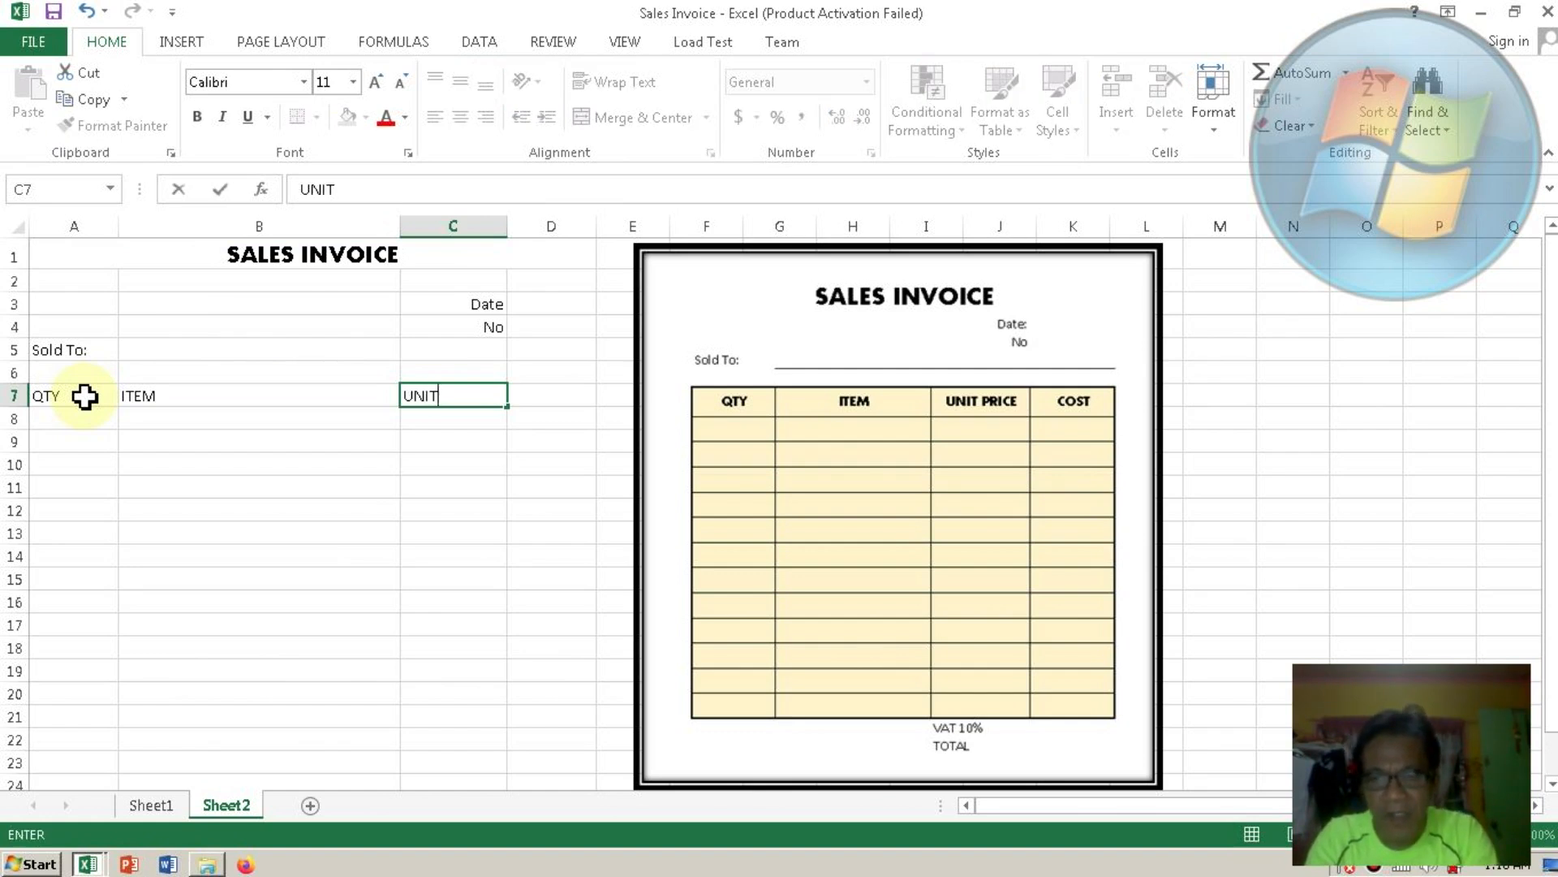
{"action": "type", "text": " PRIC"}
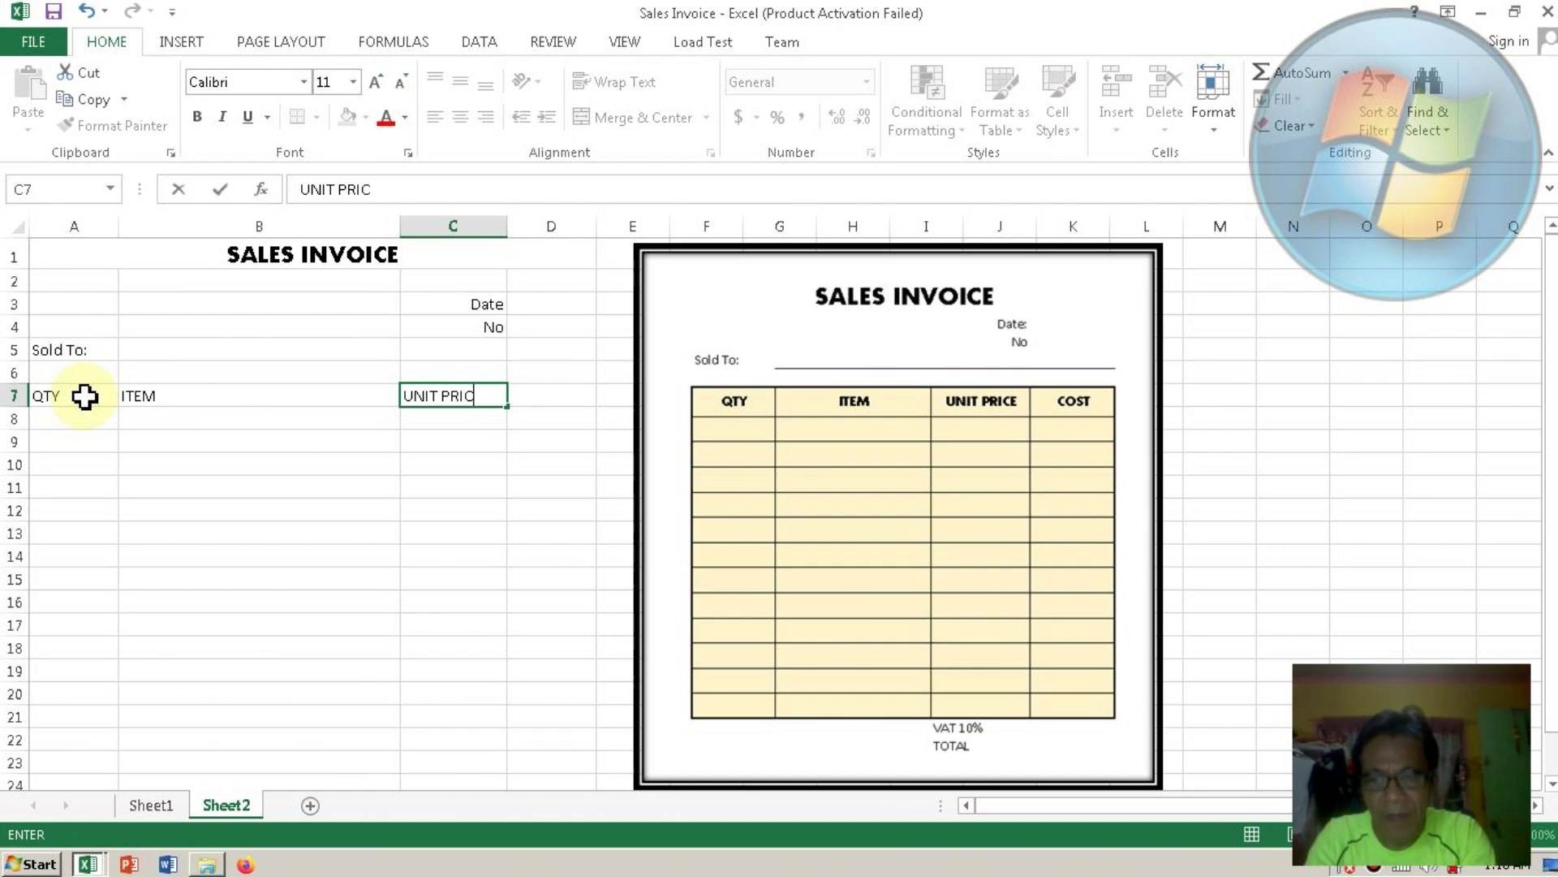
{"action": "type", "text": "E"}
{"action": "key", "text": "Tab"}
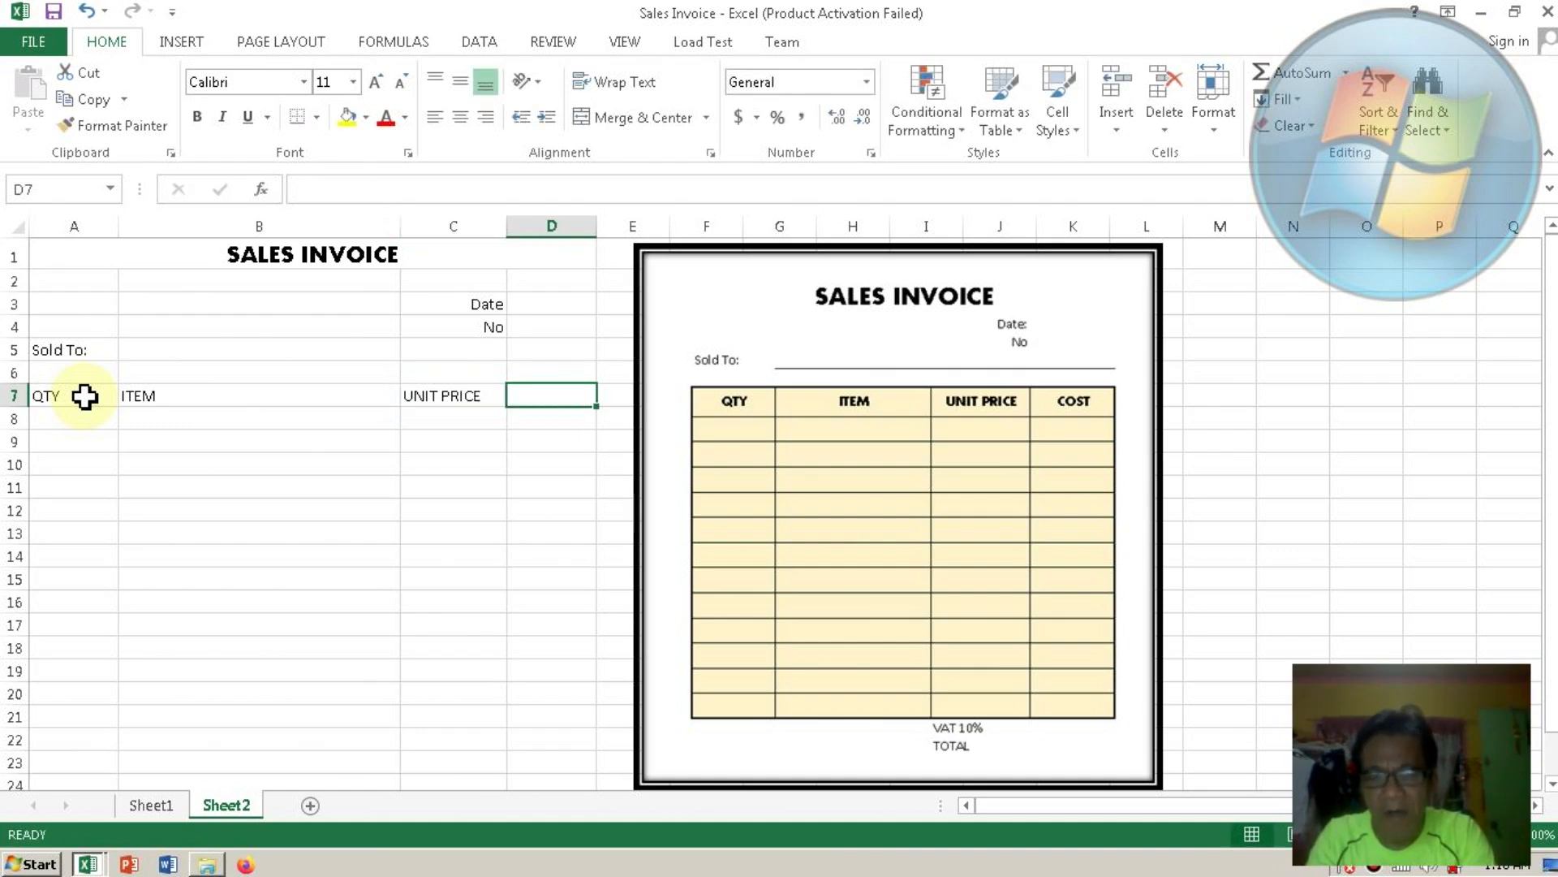
{"action": "type", "text": "COST"}
{"action": "key", "text": "Return"}
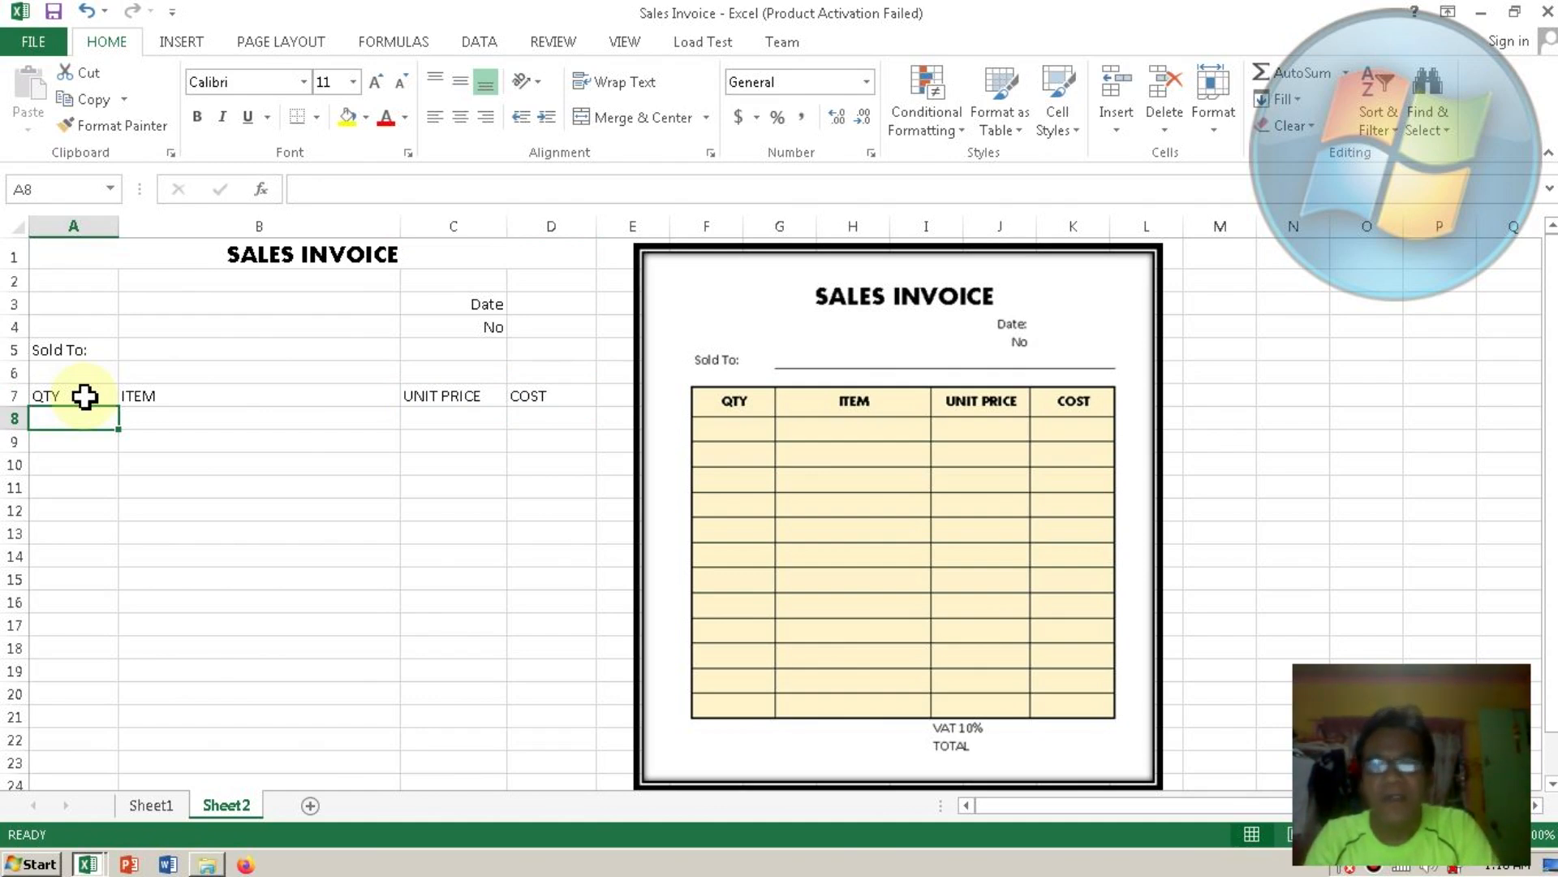
{"action": "left_click", "coordinate": [73, 396]}
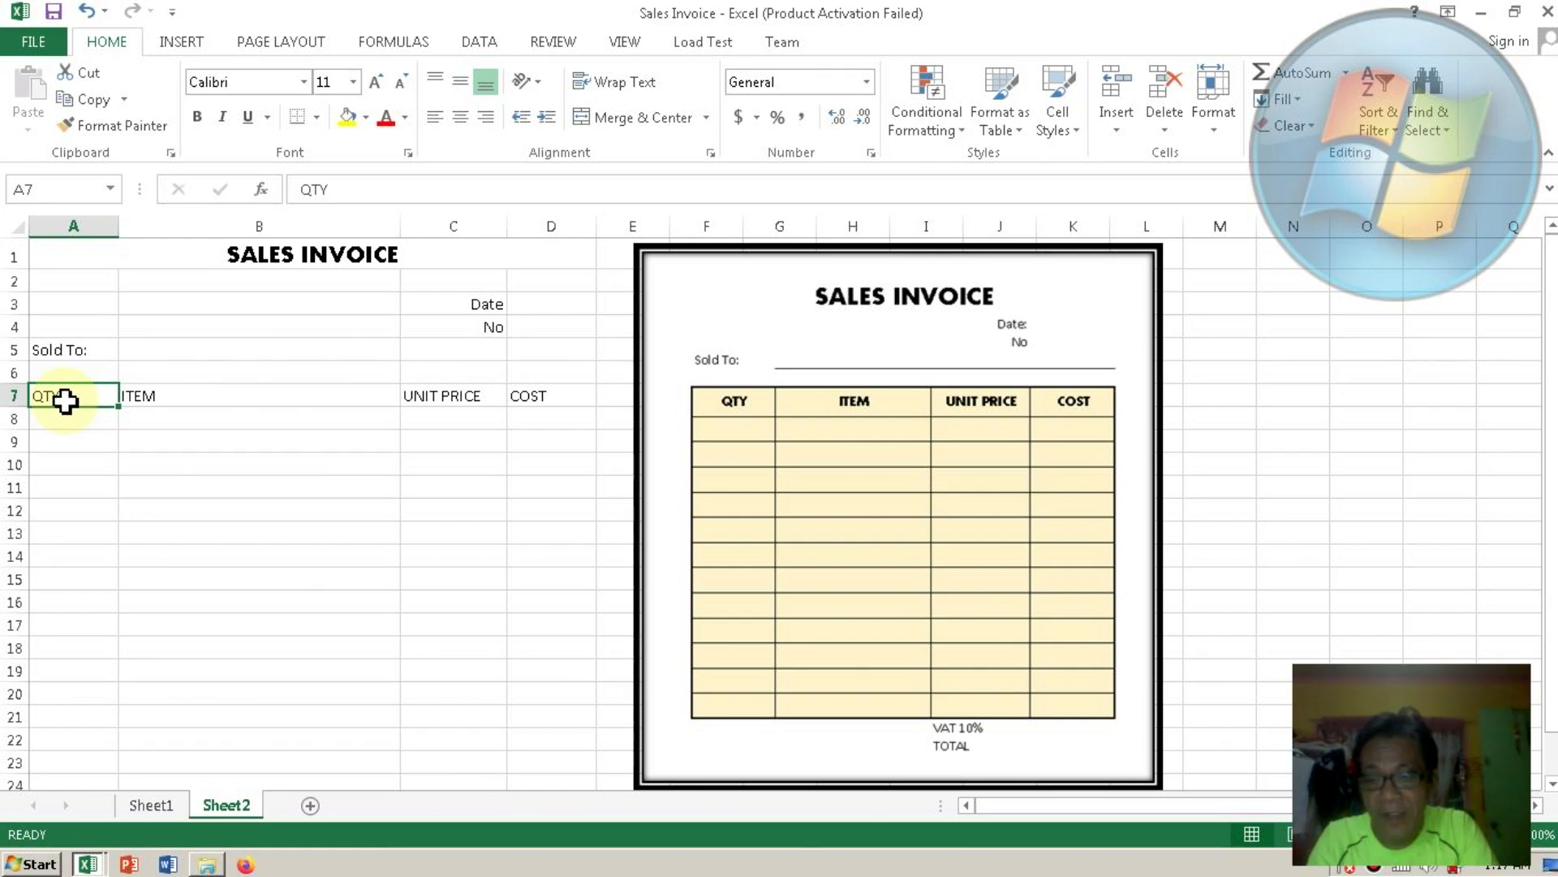
Centre the A7:D7 headers both horizontally and vertically with Center and Middle Align.
{"action": "left_click", "coordinate": [540, 395], "text": "shift"}
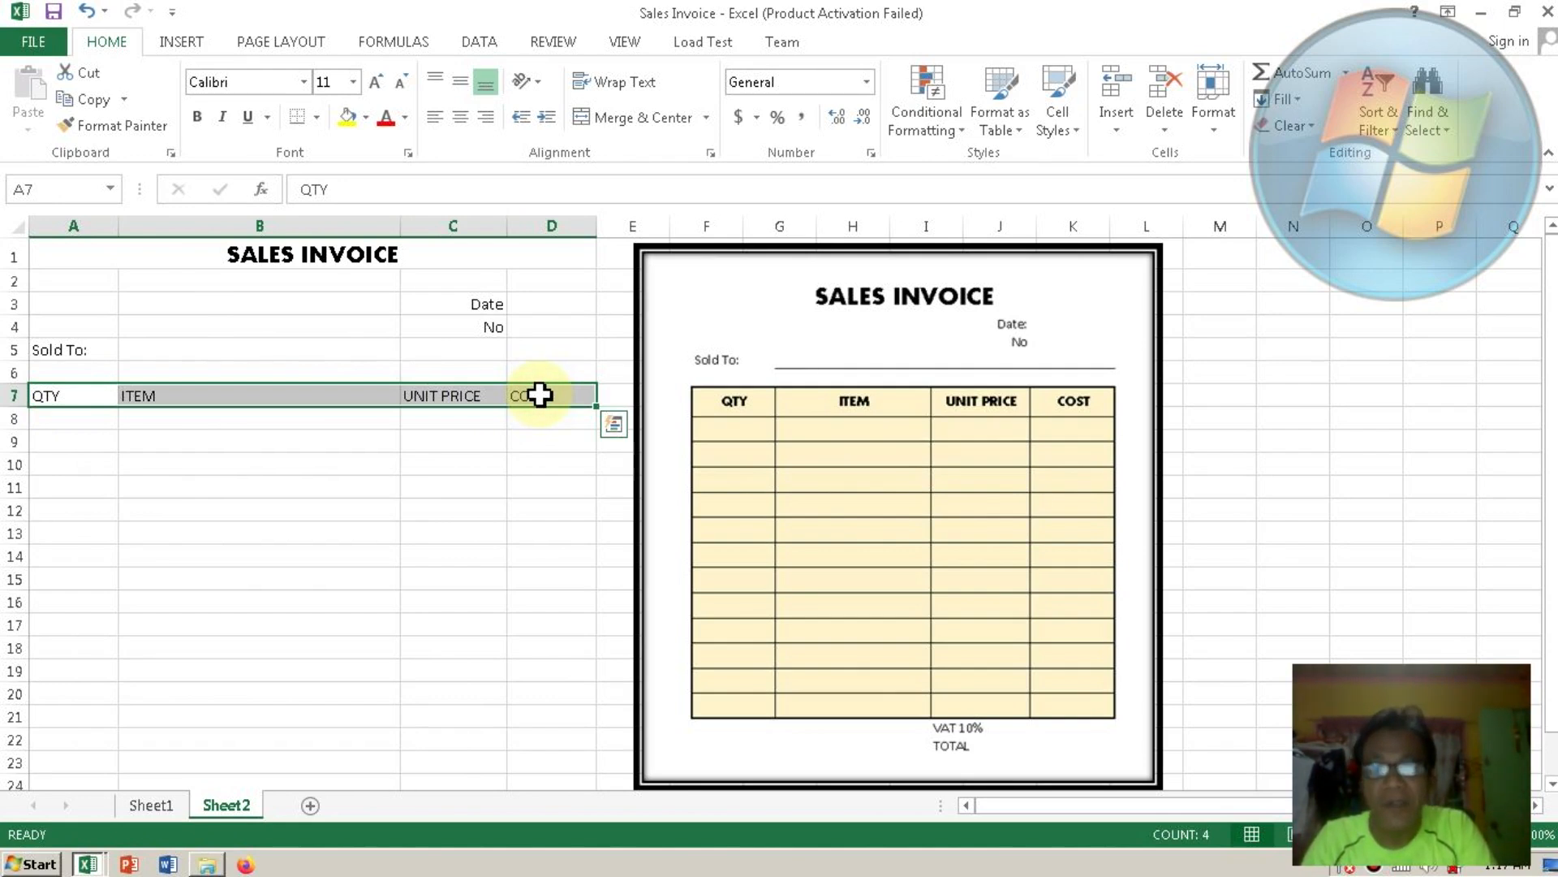
{"action": "left_click", "coordinate": [462, 117]}
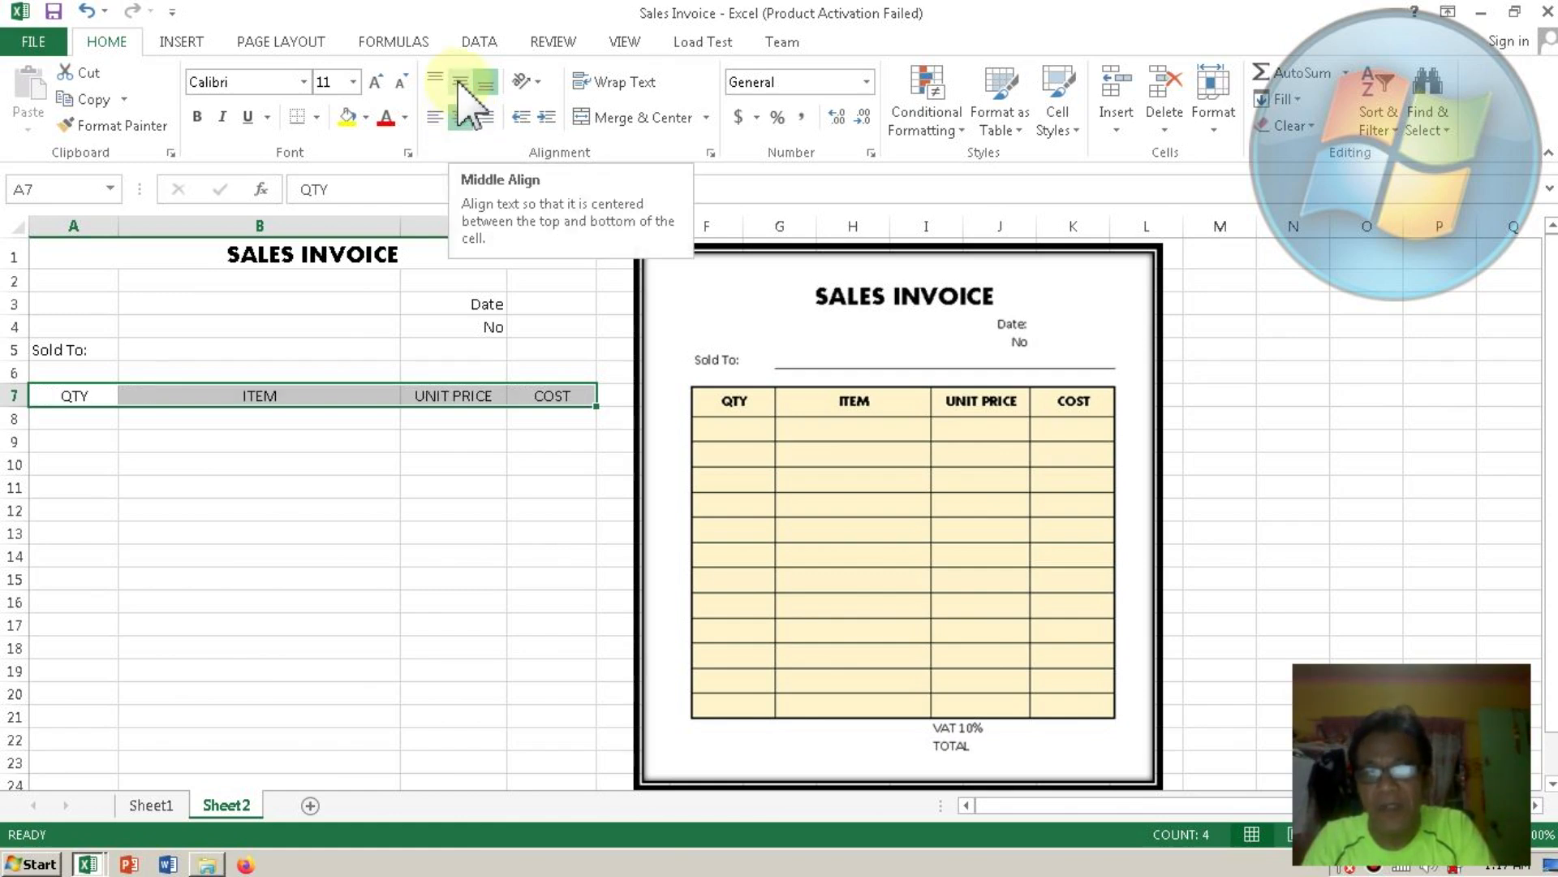
{"action": "left_click", "coordinate": [459, 81]}
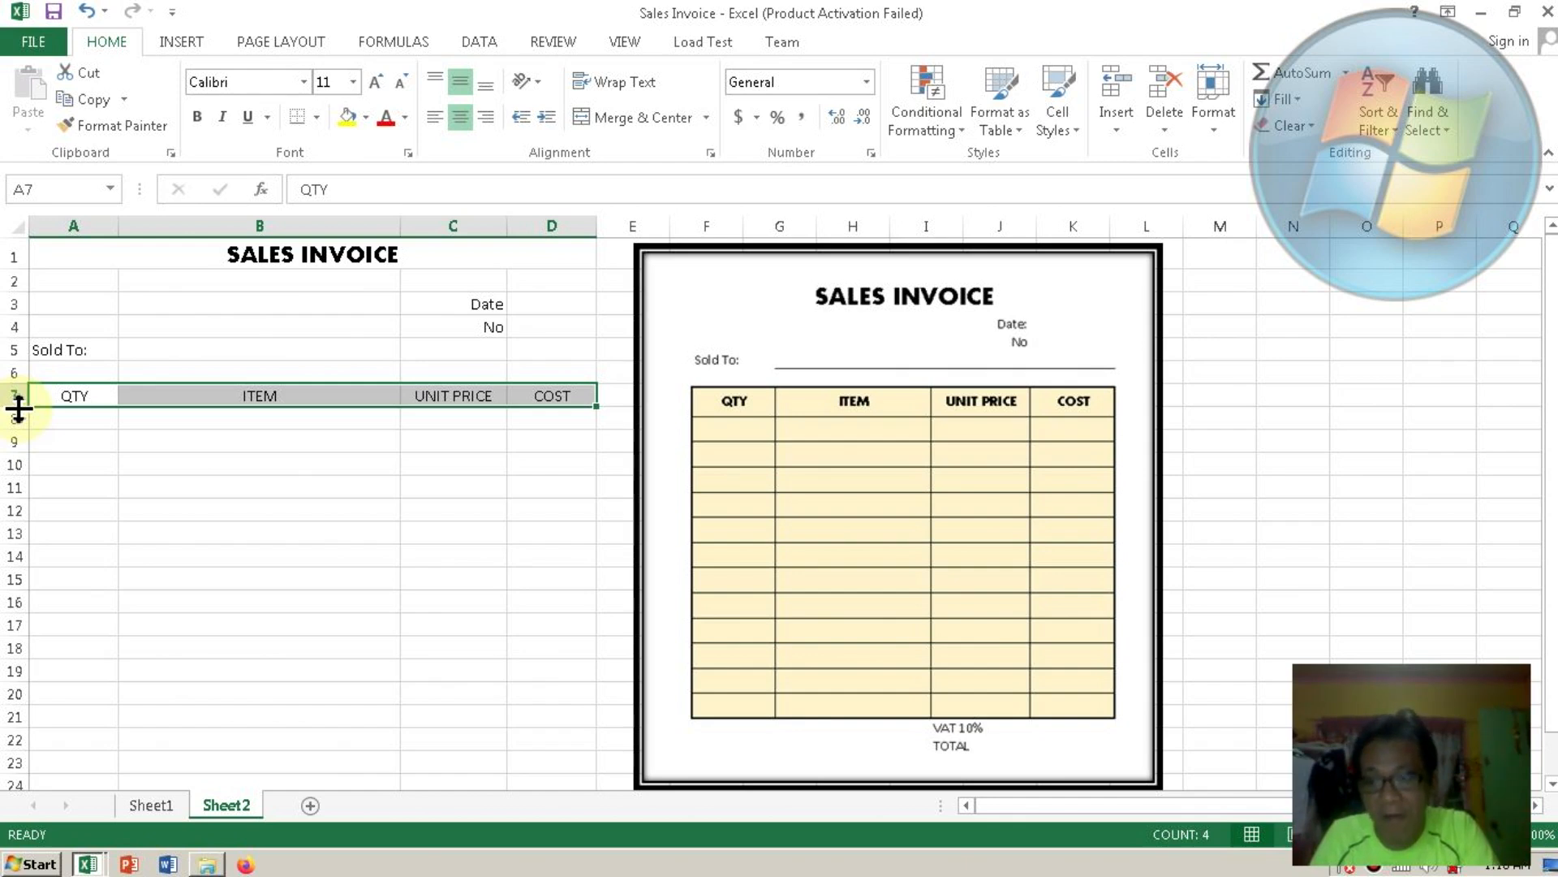
Make row 7 about 24.75 tall and set its headers in Aharoni size 12.
{"action": "left_click_drag", "start_coordinate": [19, 408], "coordinate": [18, 409]}
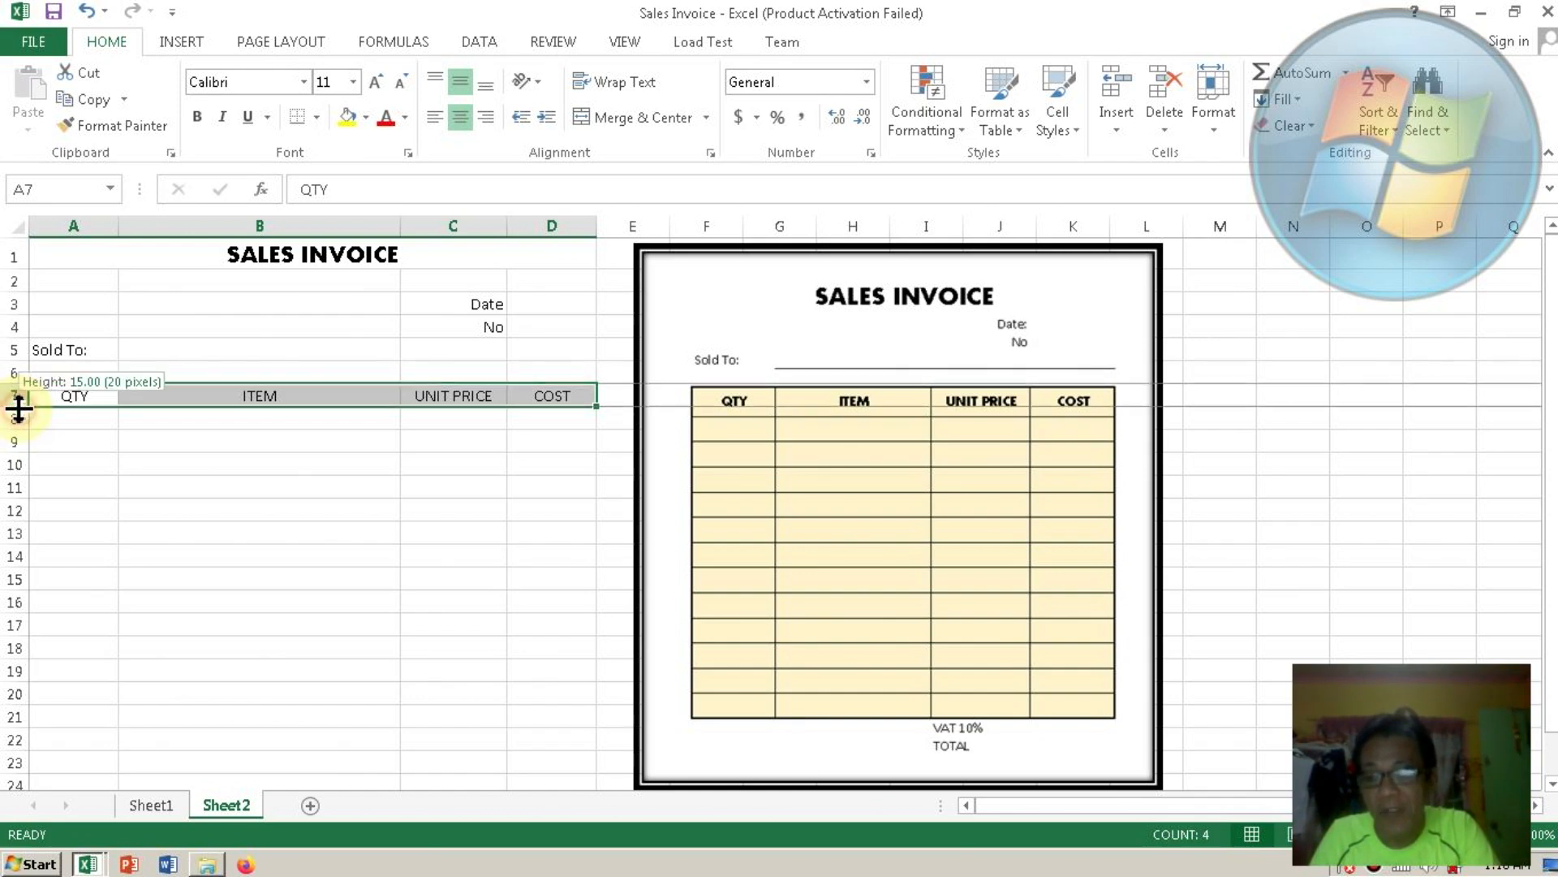
{"action": "left_click_drag", "start_coordinate": [19, 408], "coordinate": [19, 420]}
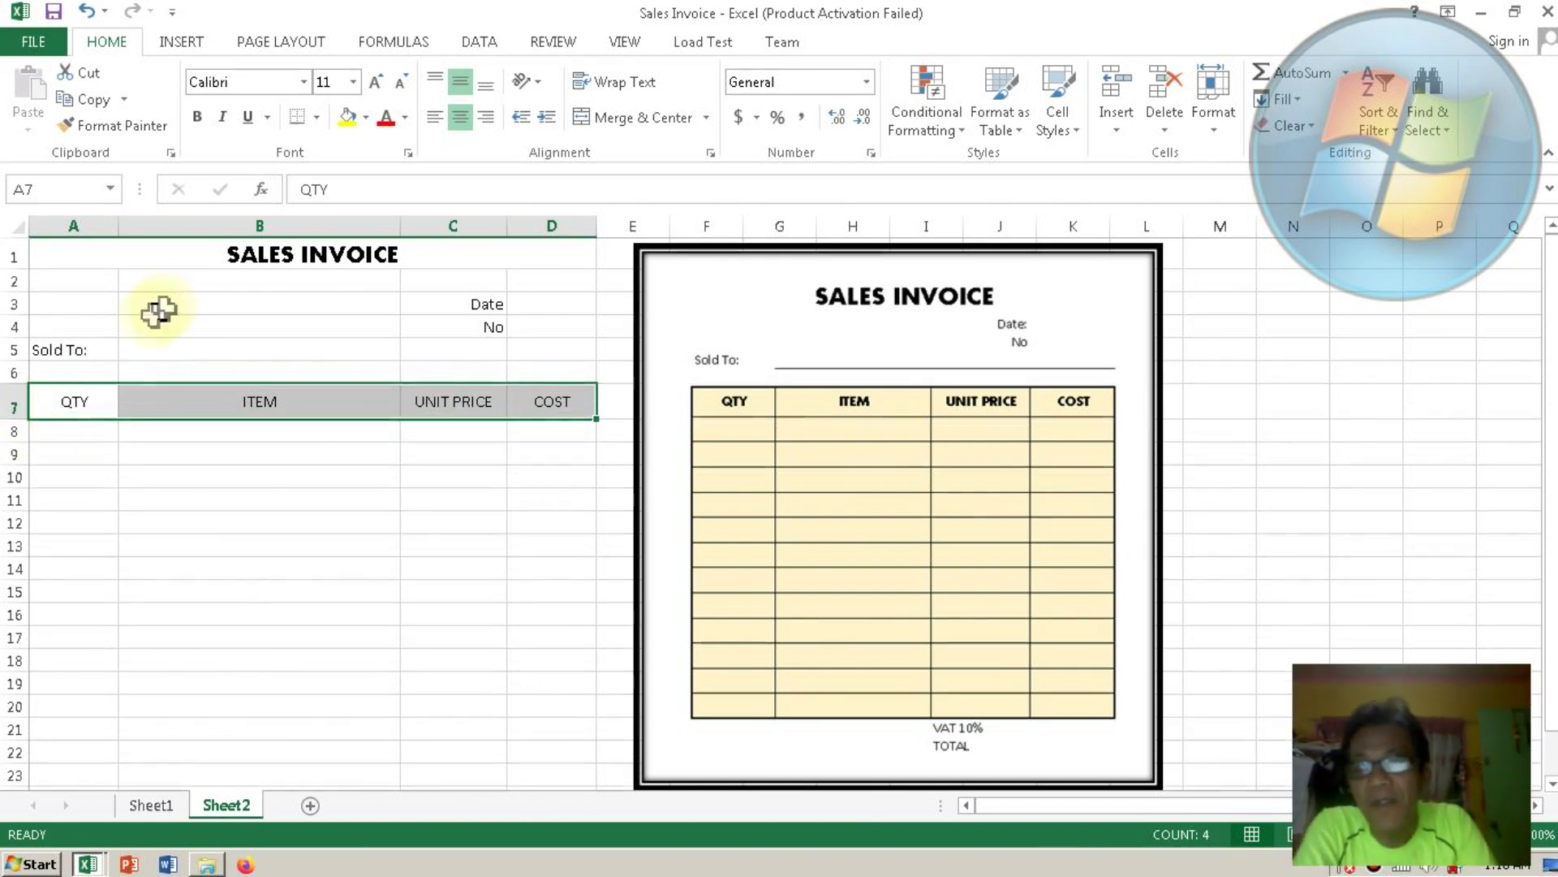
{"action": "left_click", "coordinate": [303, 82]}
{"action": "left_click", "coordinate": [264, 246]}
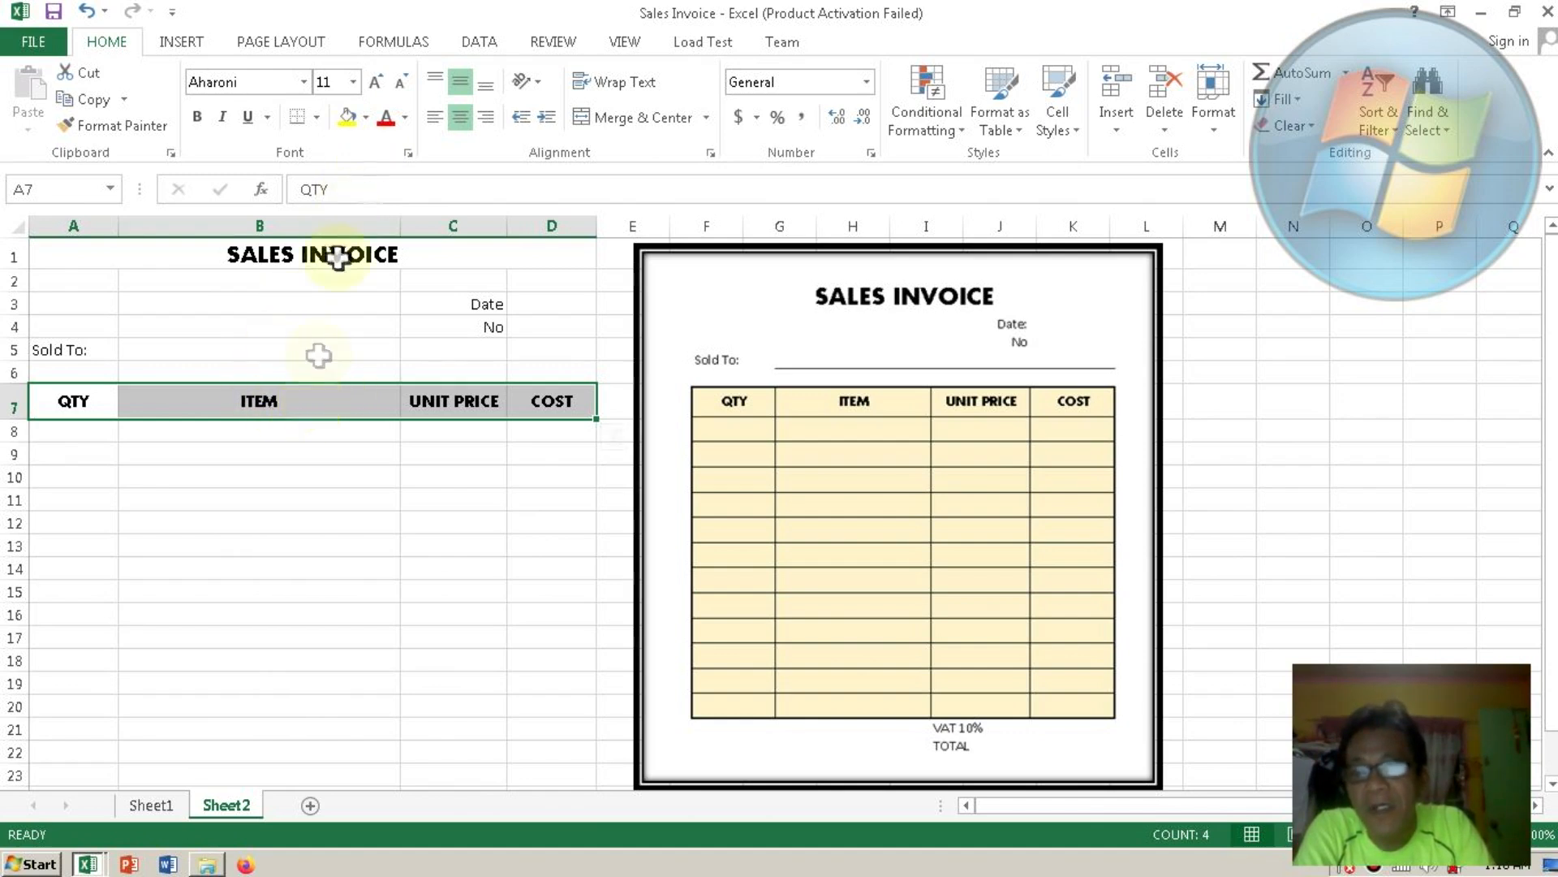
{"action": "left_click", "coordinate": [353, 82]}
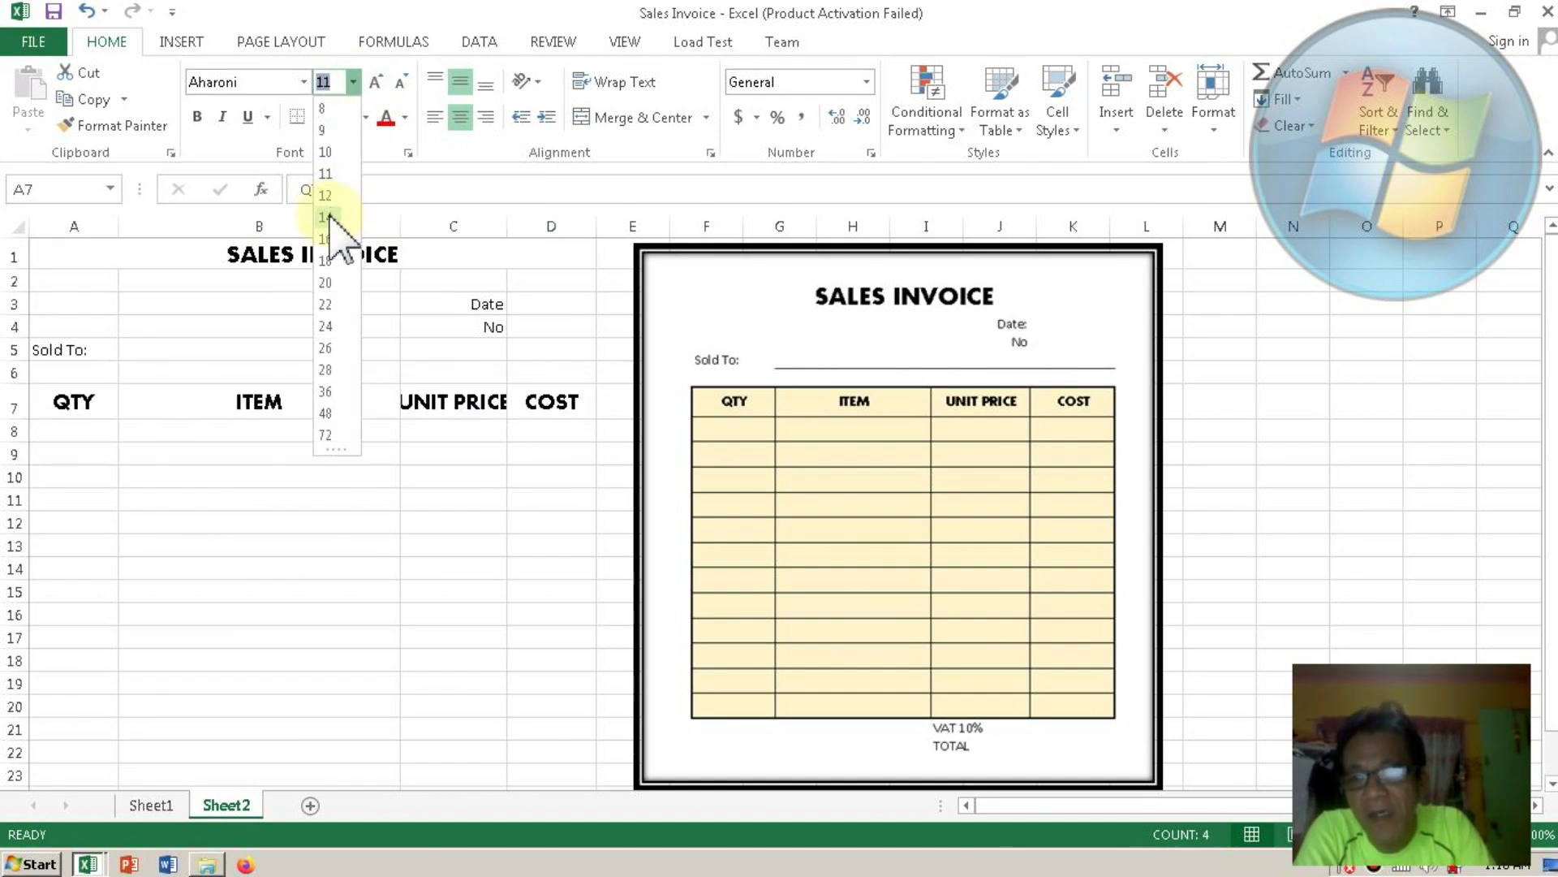
{"action": "left_click", "coordinate": [326, 195]}
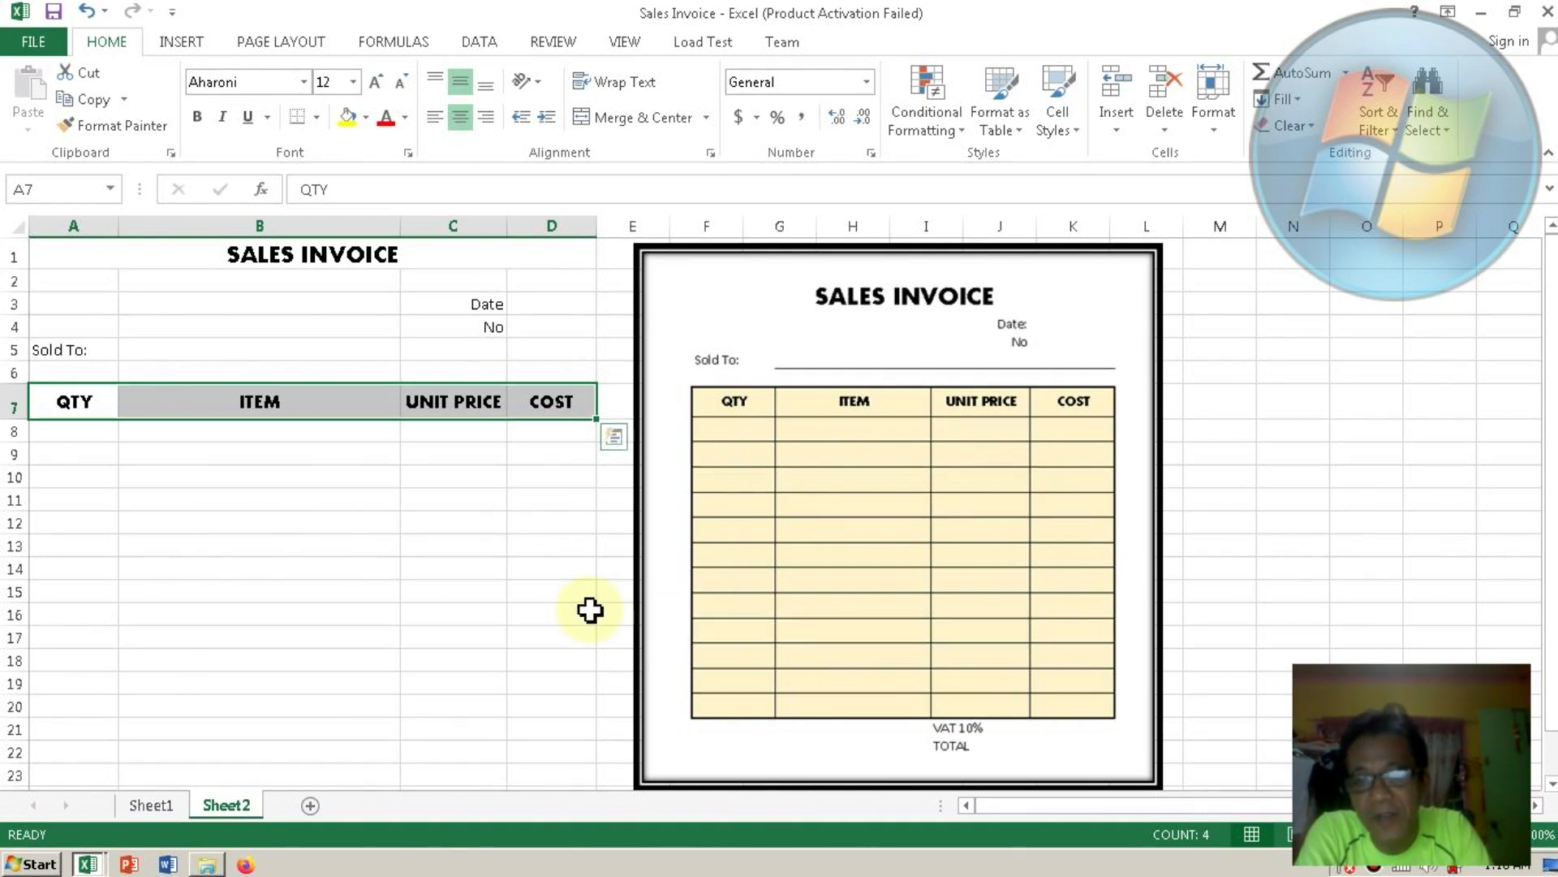
{"action": "left_click", "coordinate": [69, 403]}
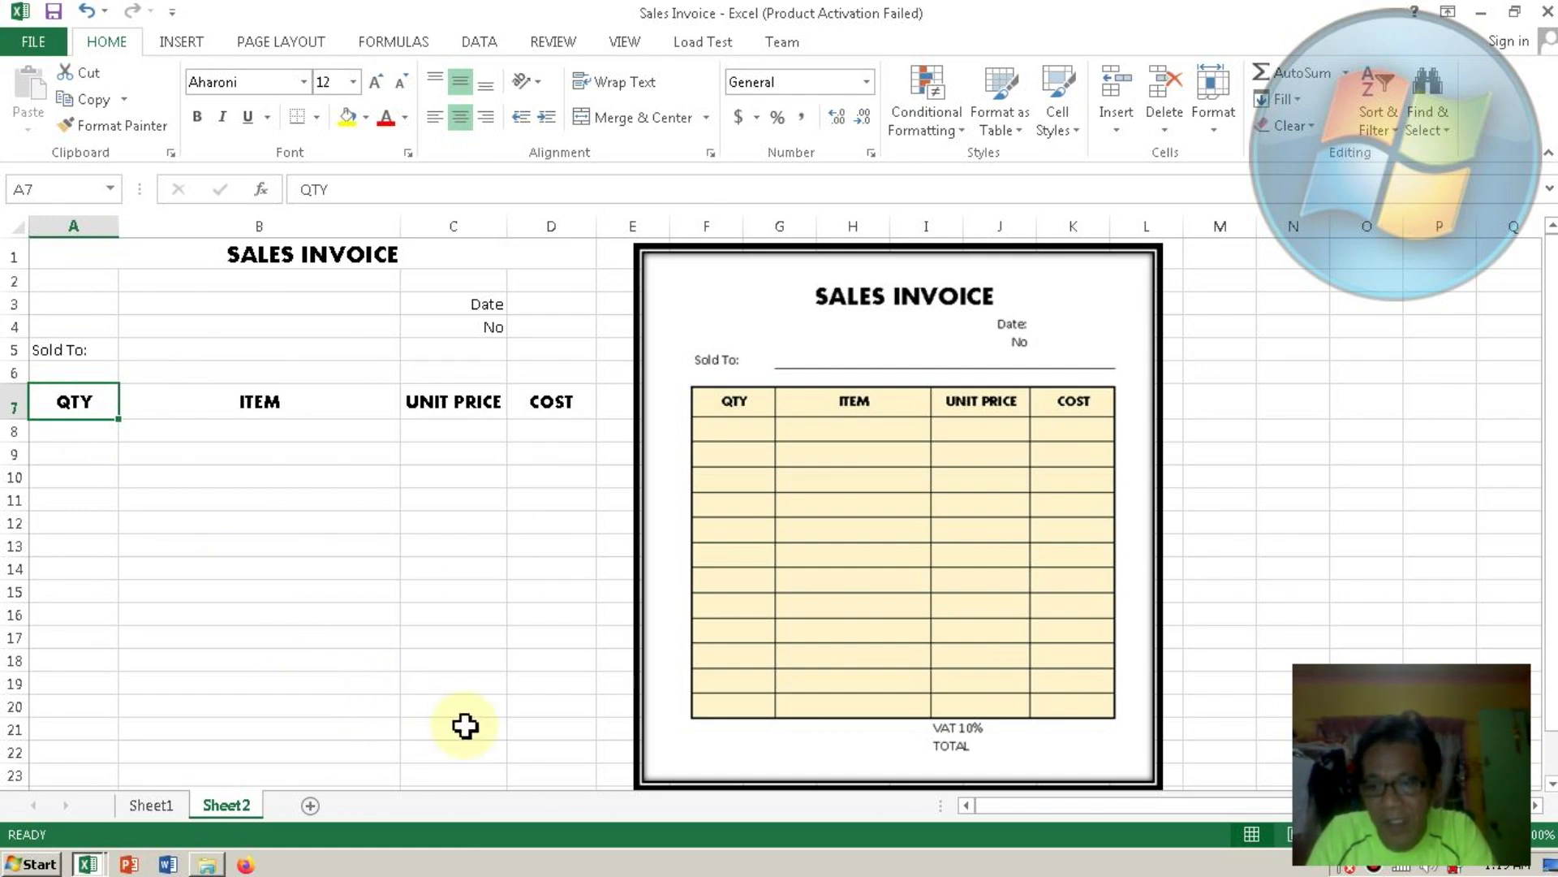
Apply All Borders to the table range A7:D20.
{"action": "left_click", "coordinate": [560, 699], "text": "shift"}
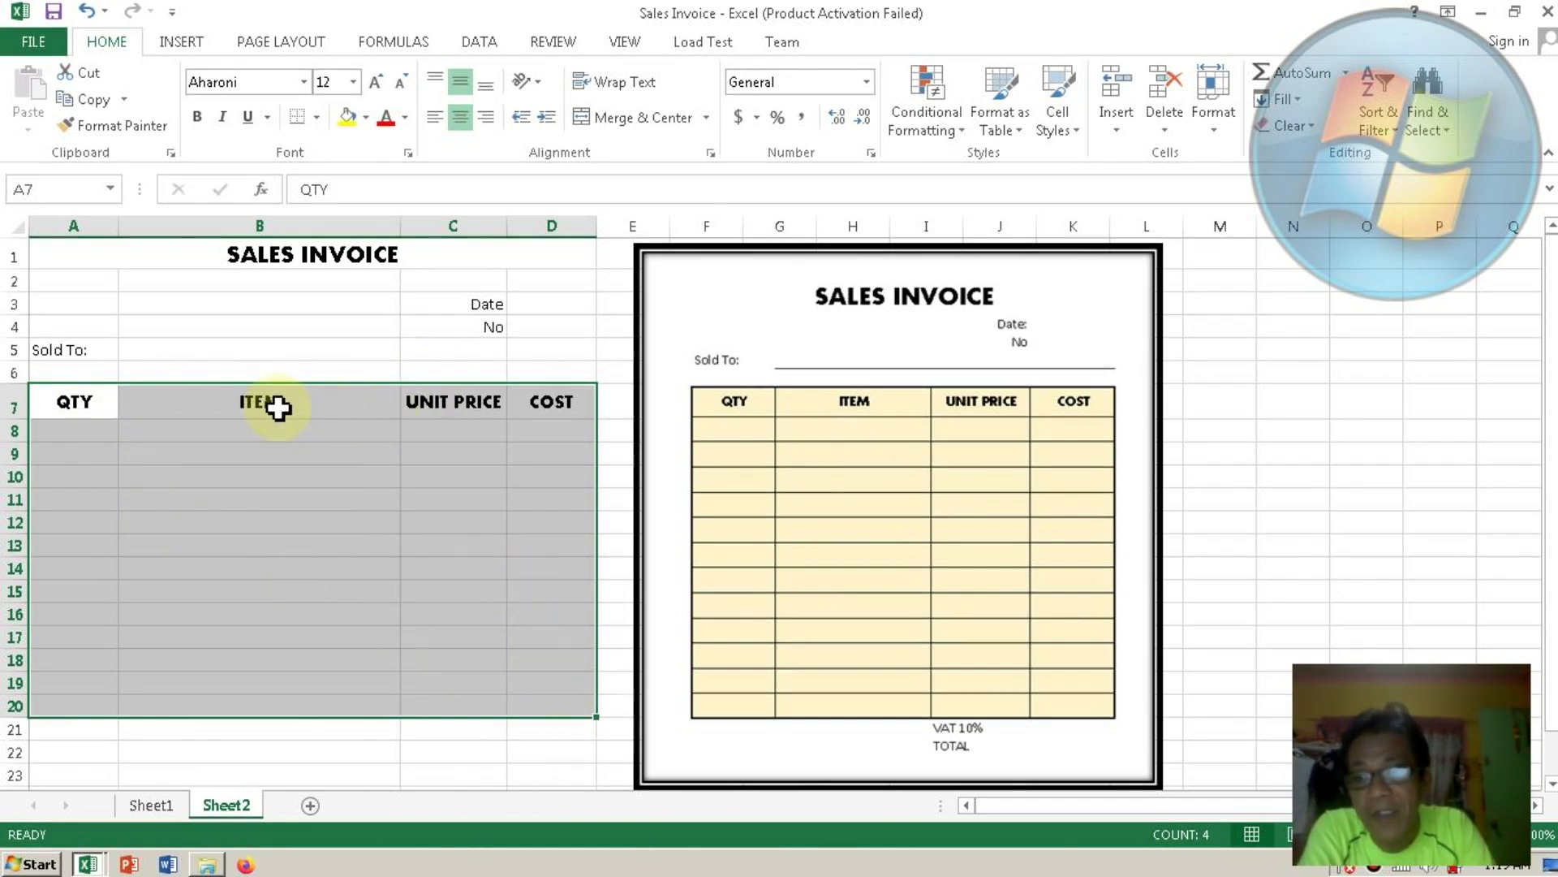
{"action": "left_click", "coordinate": [317, 119]}
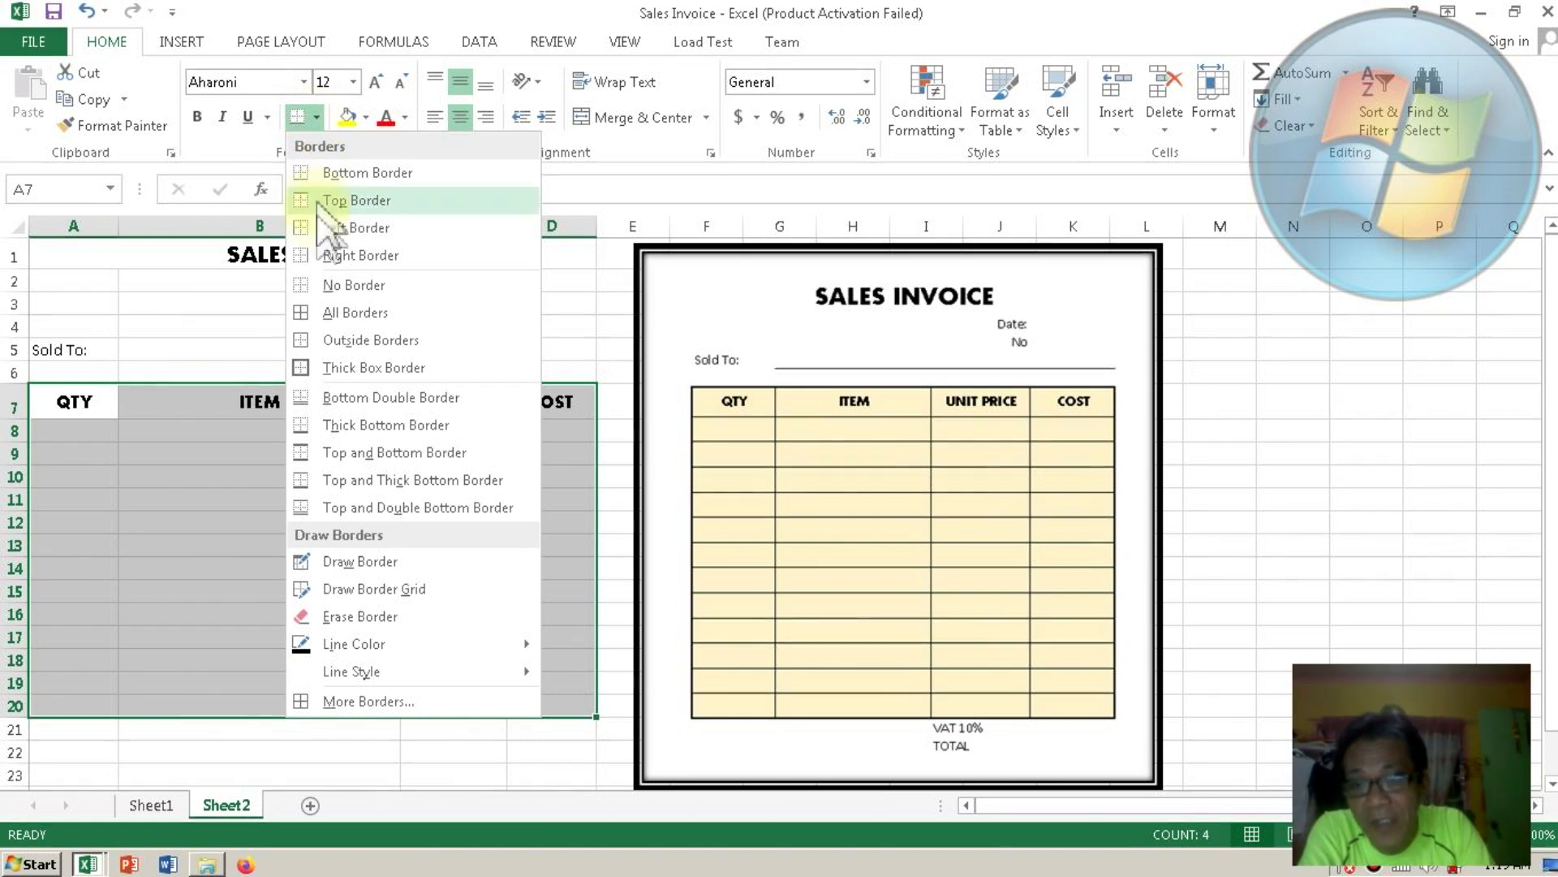
{"action": "left_click", "coordinate": [341, 312]}
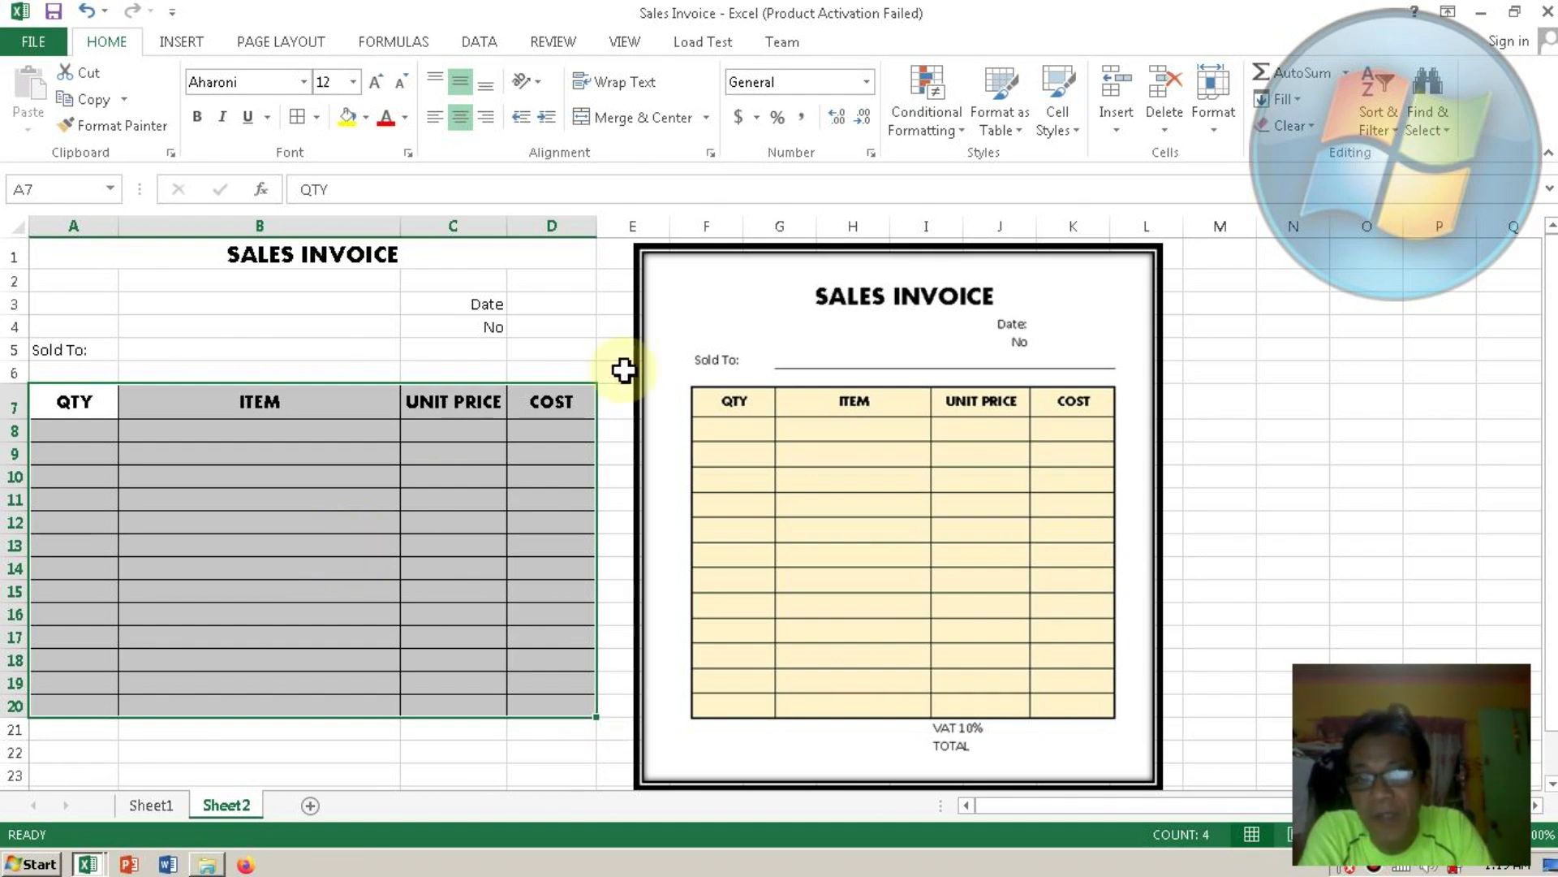
Give A7:D20 a light gold fill through Format Cells.
{"action": "left_click", "coordinate": [1214, 129]}
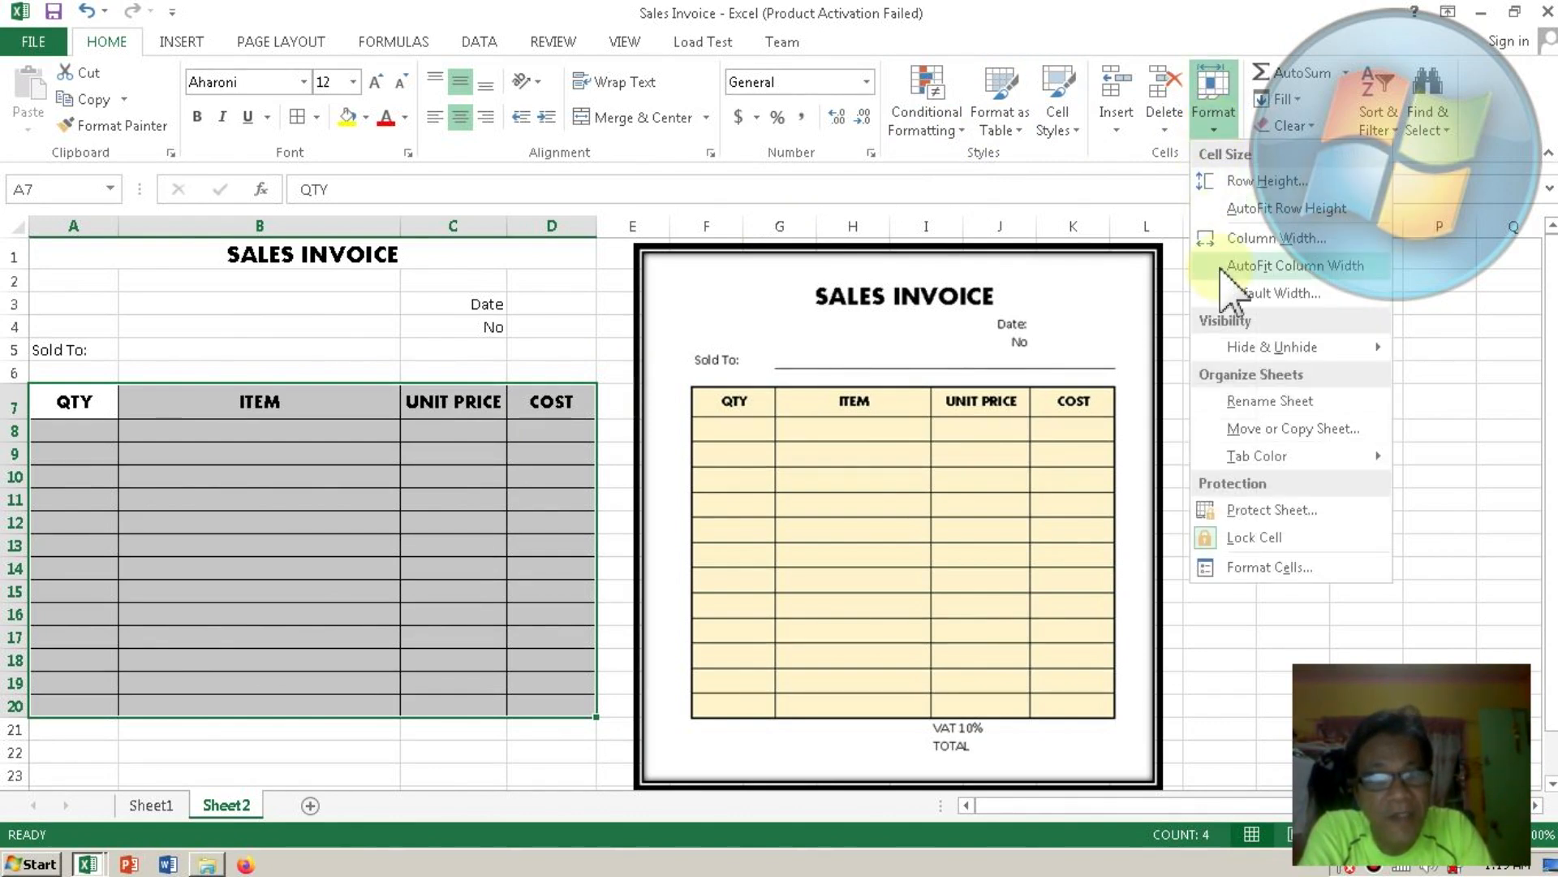
{"action": "left_click", "coordinate": [1231, 566]}
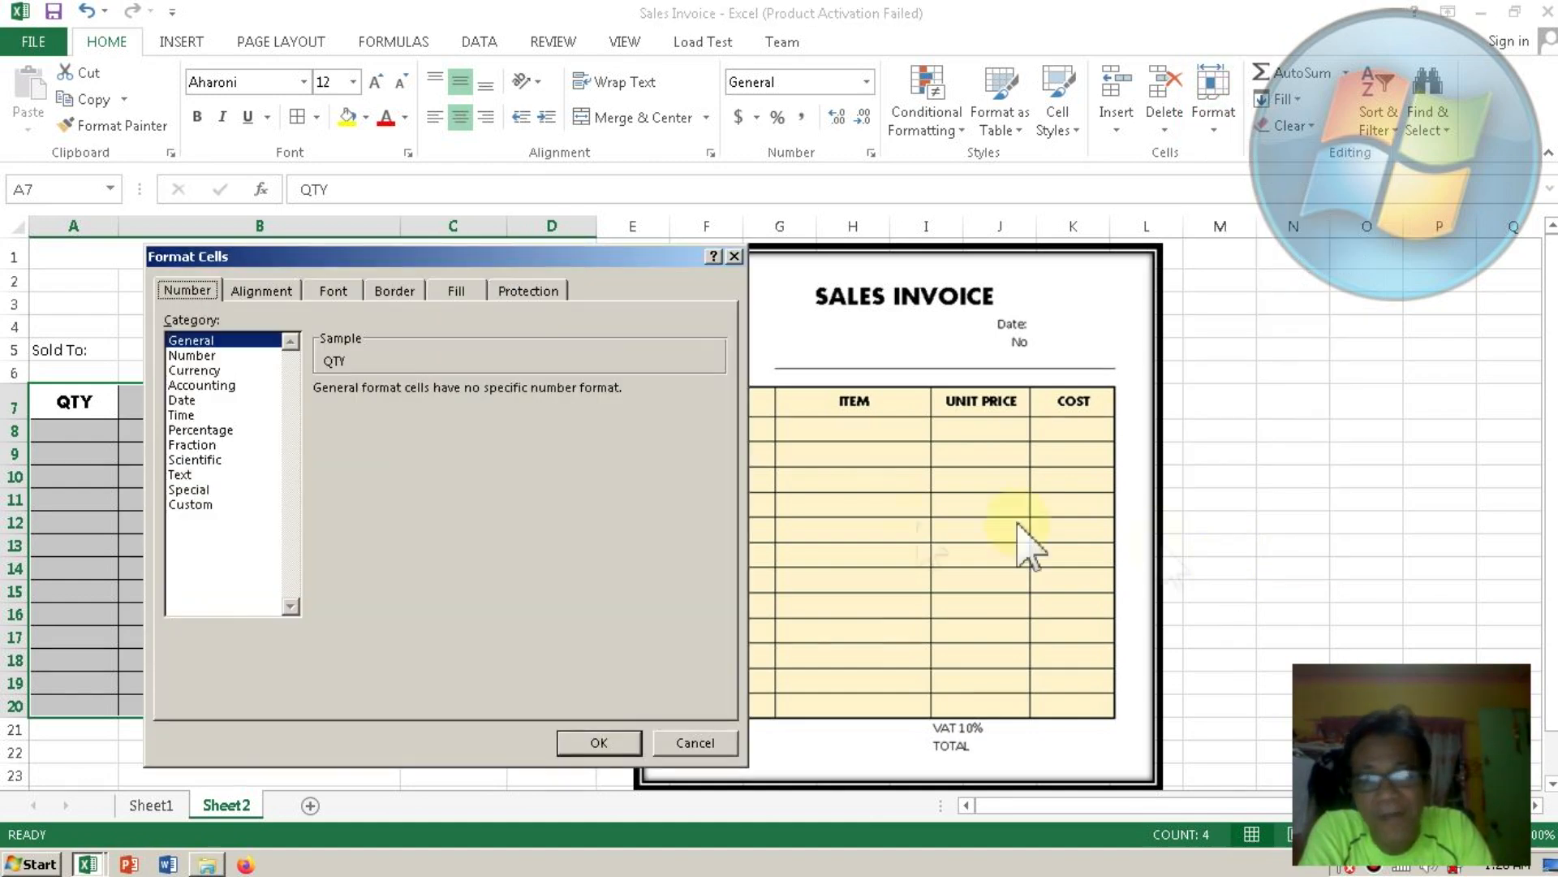
{"action": "left_click", "coordinate": [460, 290]}
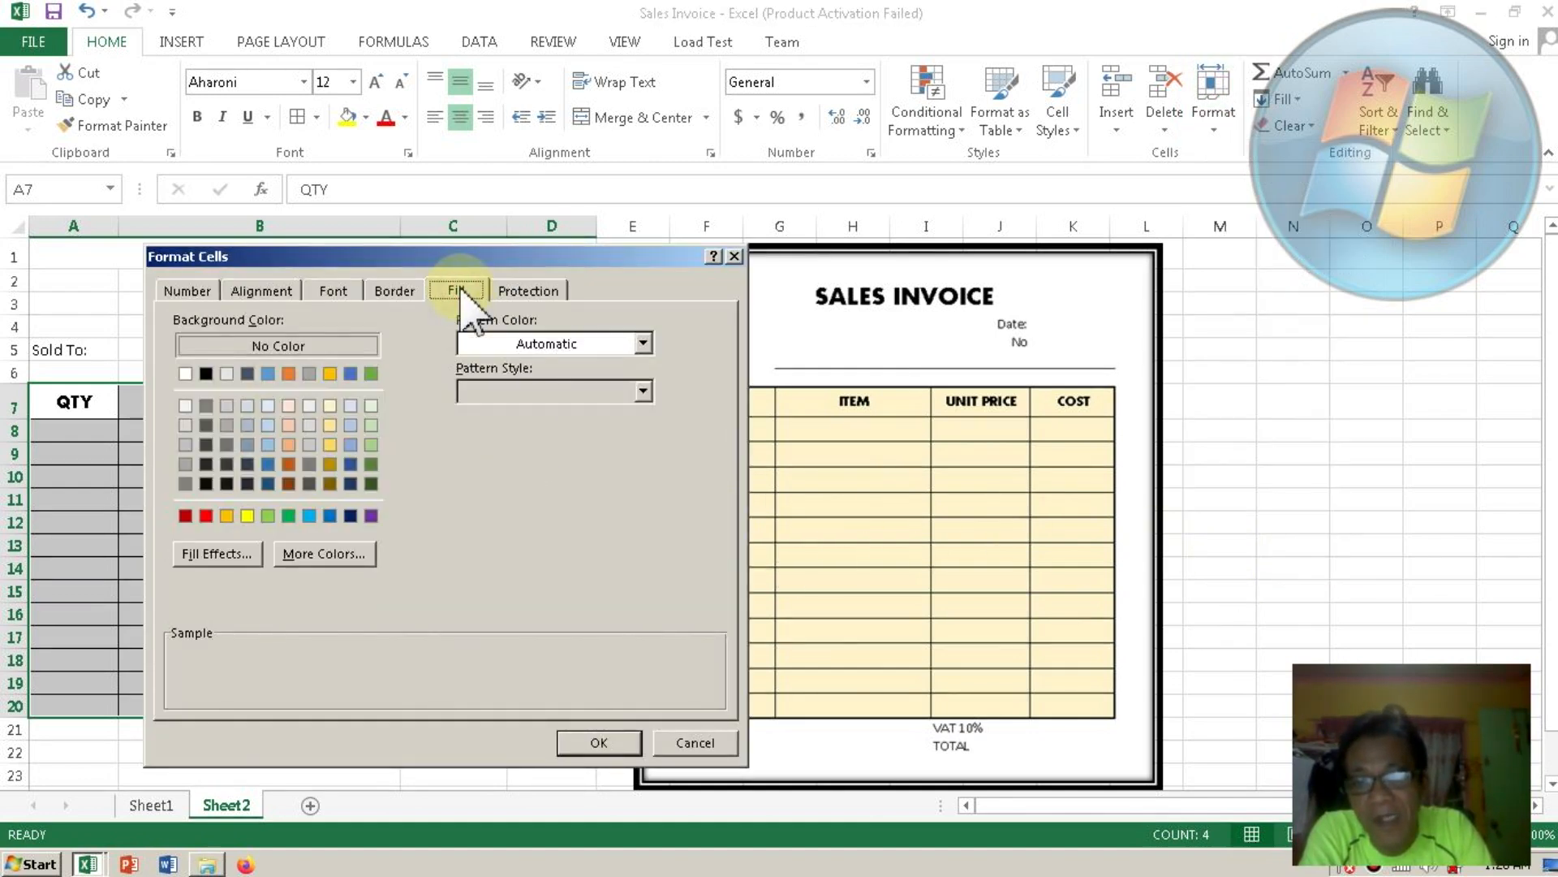
{"action": "left_click", "coordinate": [330, 444]}
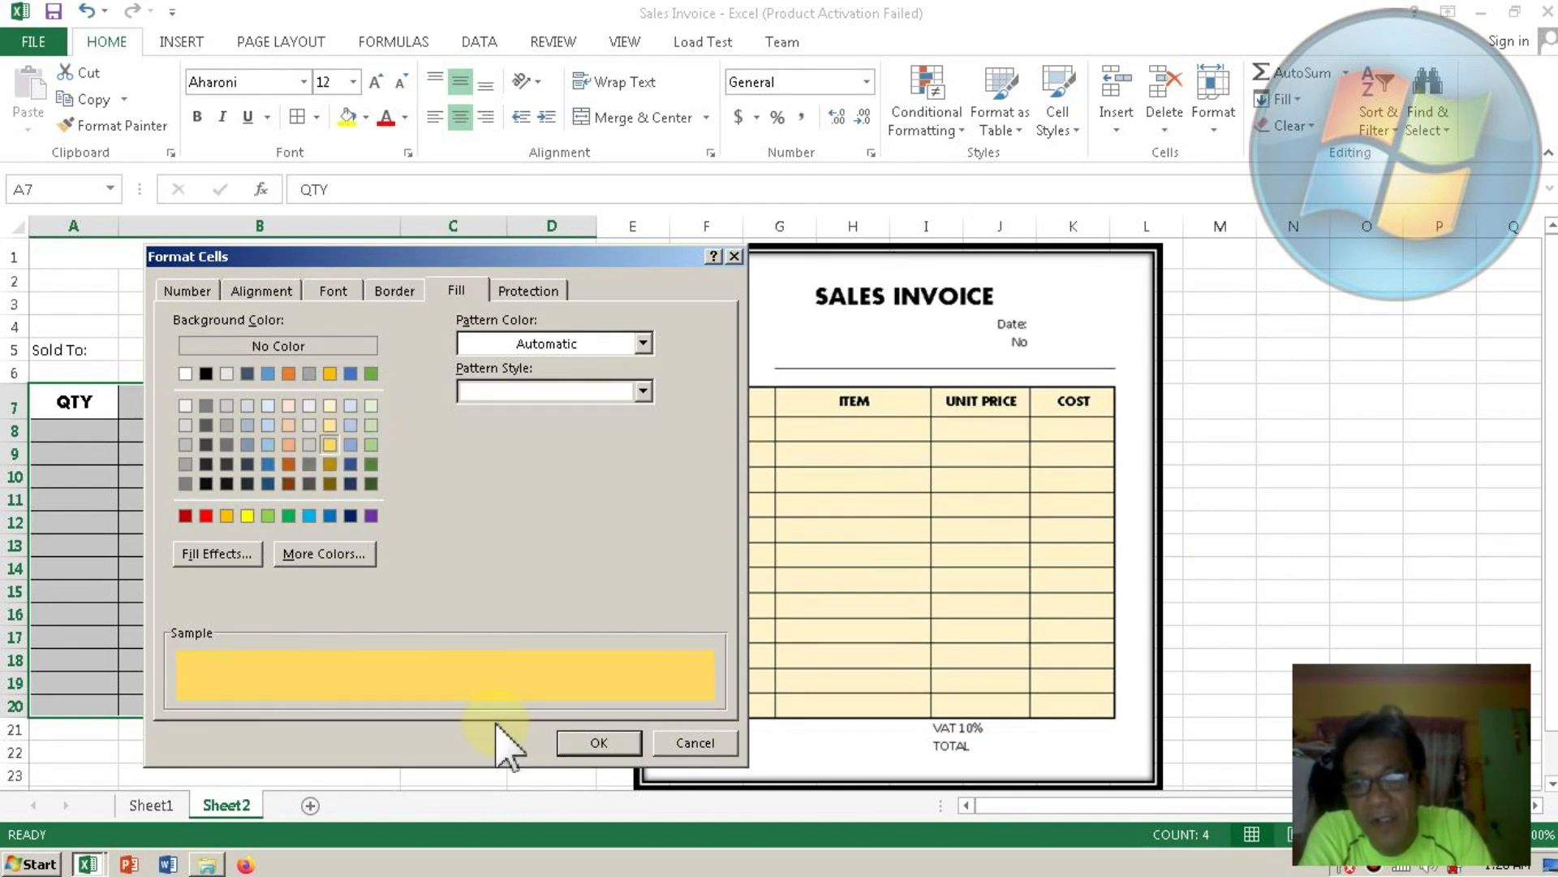
{"action": "left_click", "coordinate": [574, 740]}
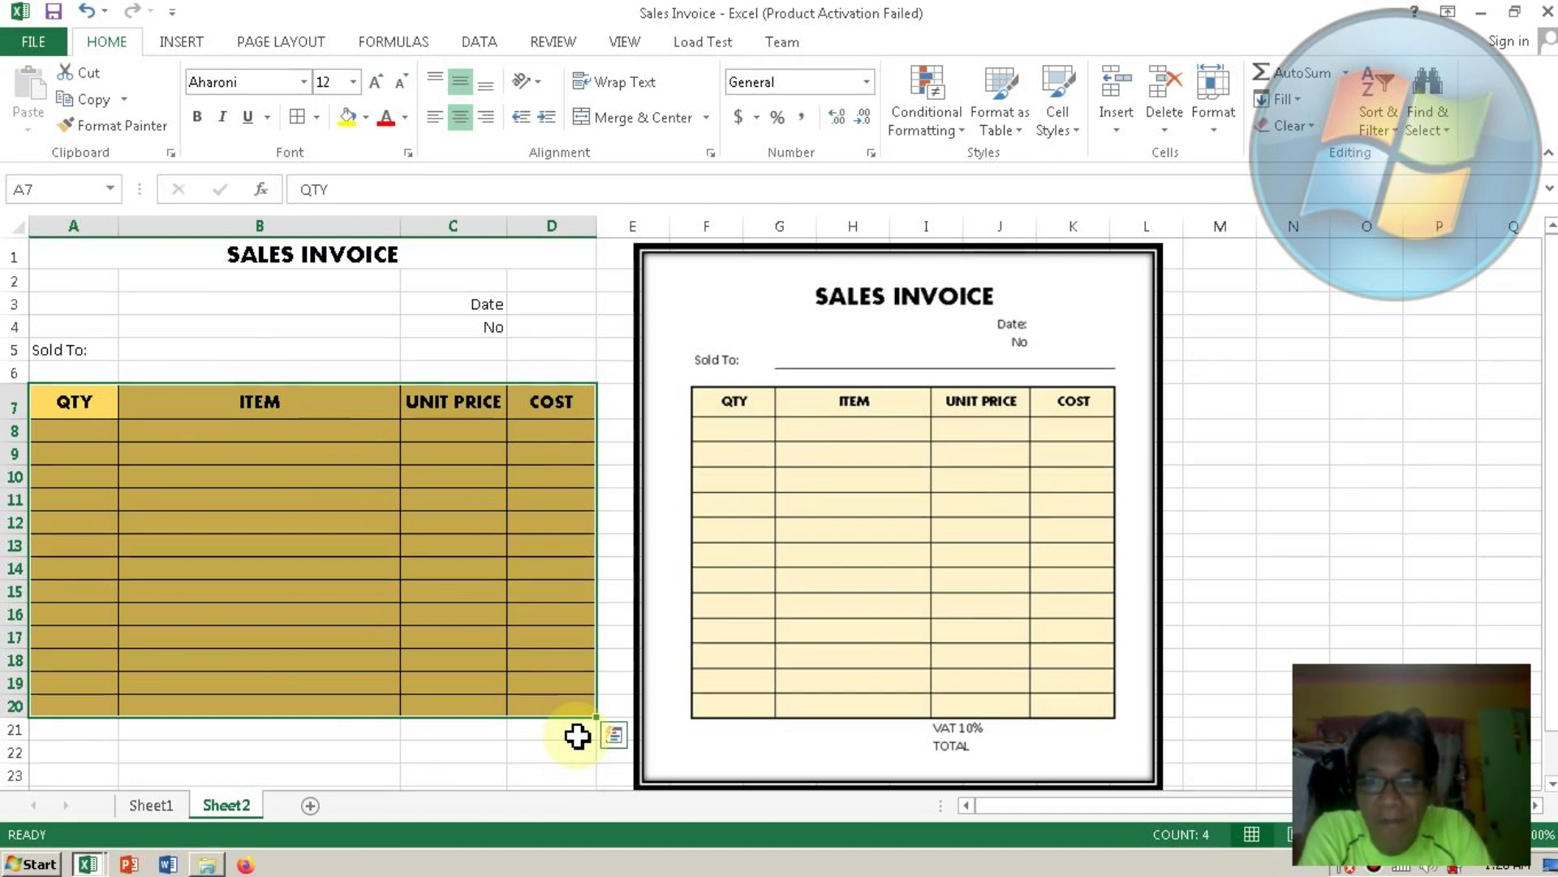
{"action": "left_click", "coordinate": [472, 751]}
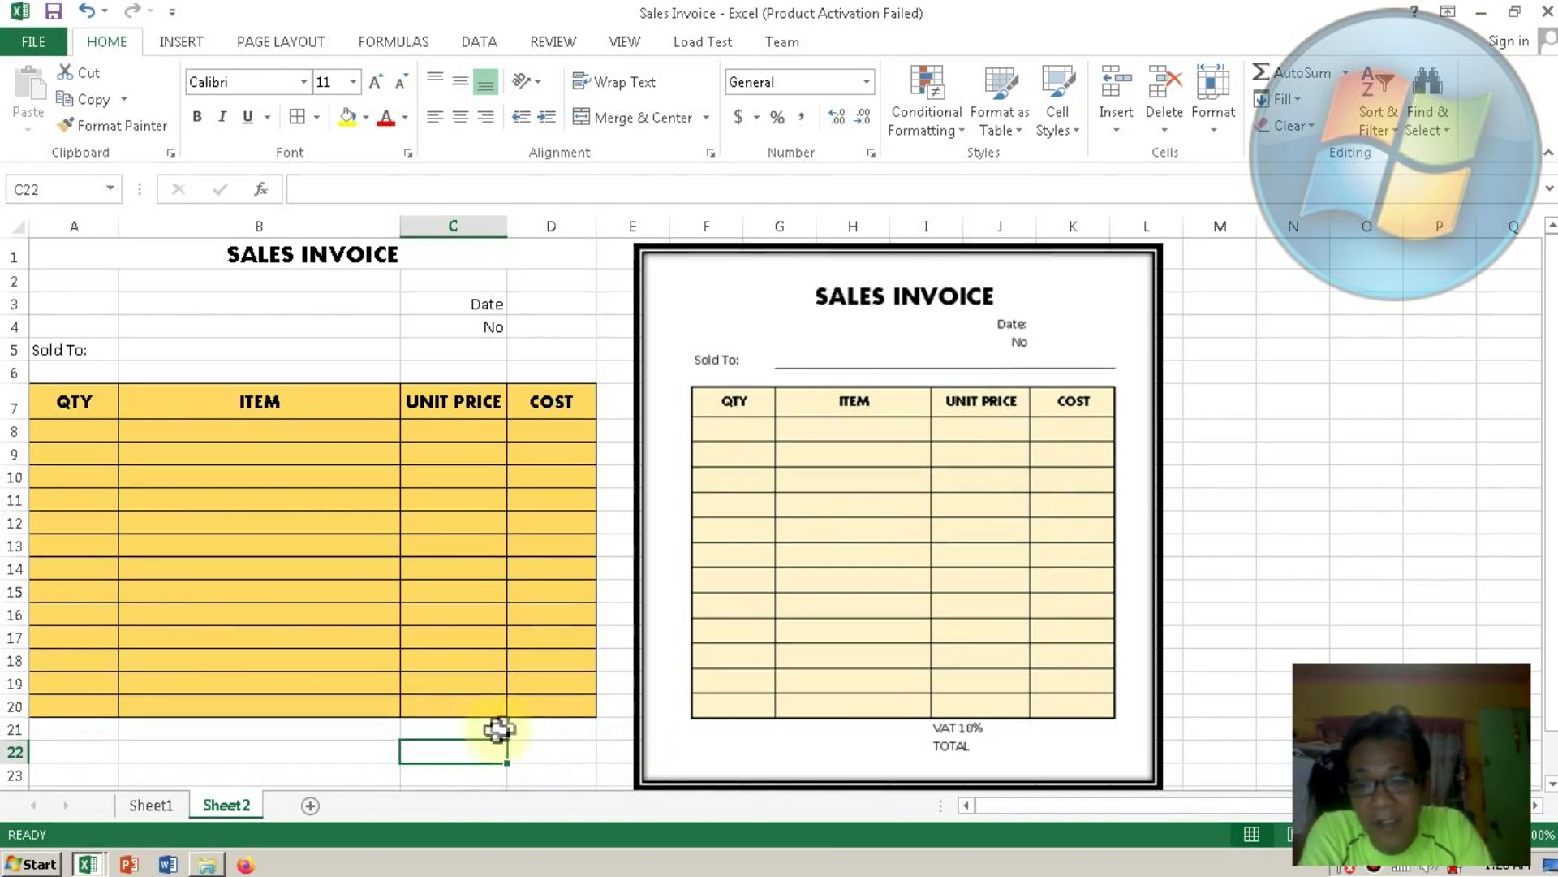
Label C21 as VAT 10% and C22 as TOTAL.
{"action": "left_click", "coordinate": [483, 729]}
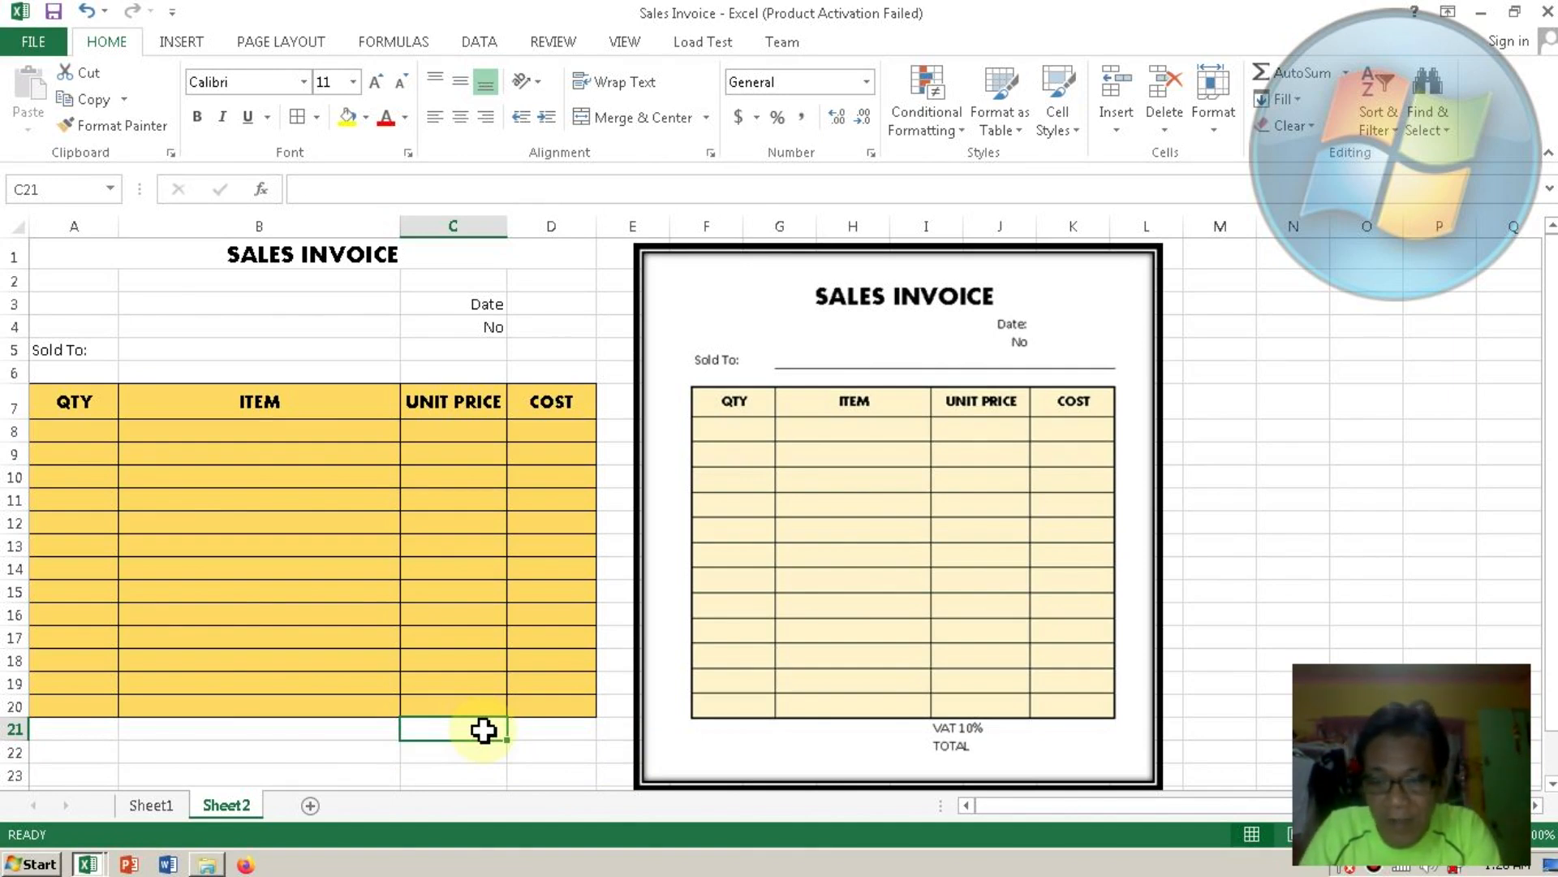
{"action": "type", "text": "v"}
{"action": "type", "text": "VAT 10%"}
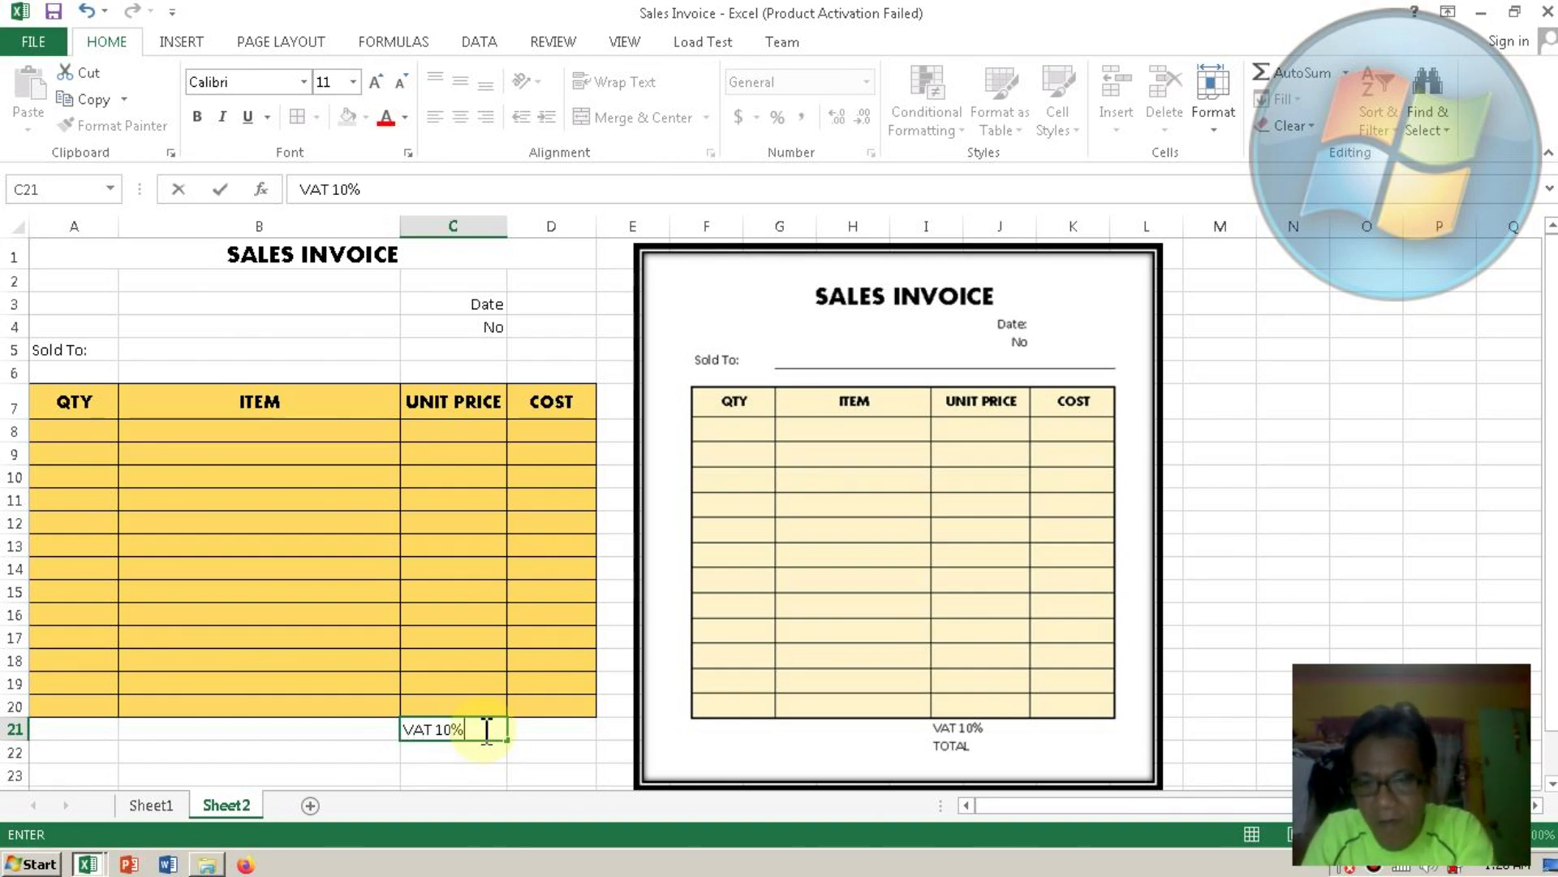
{"action": "key", "text": "Return"}
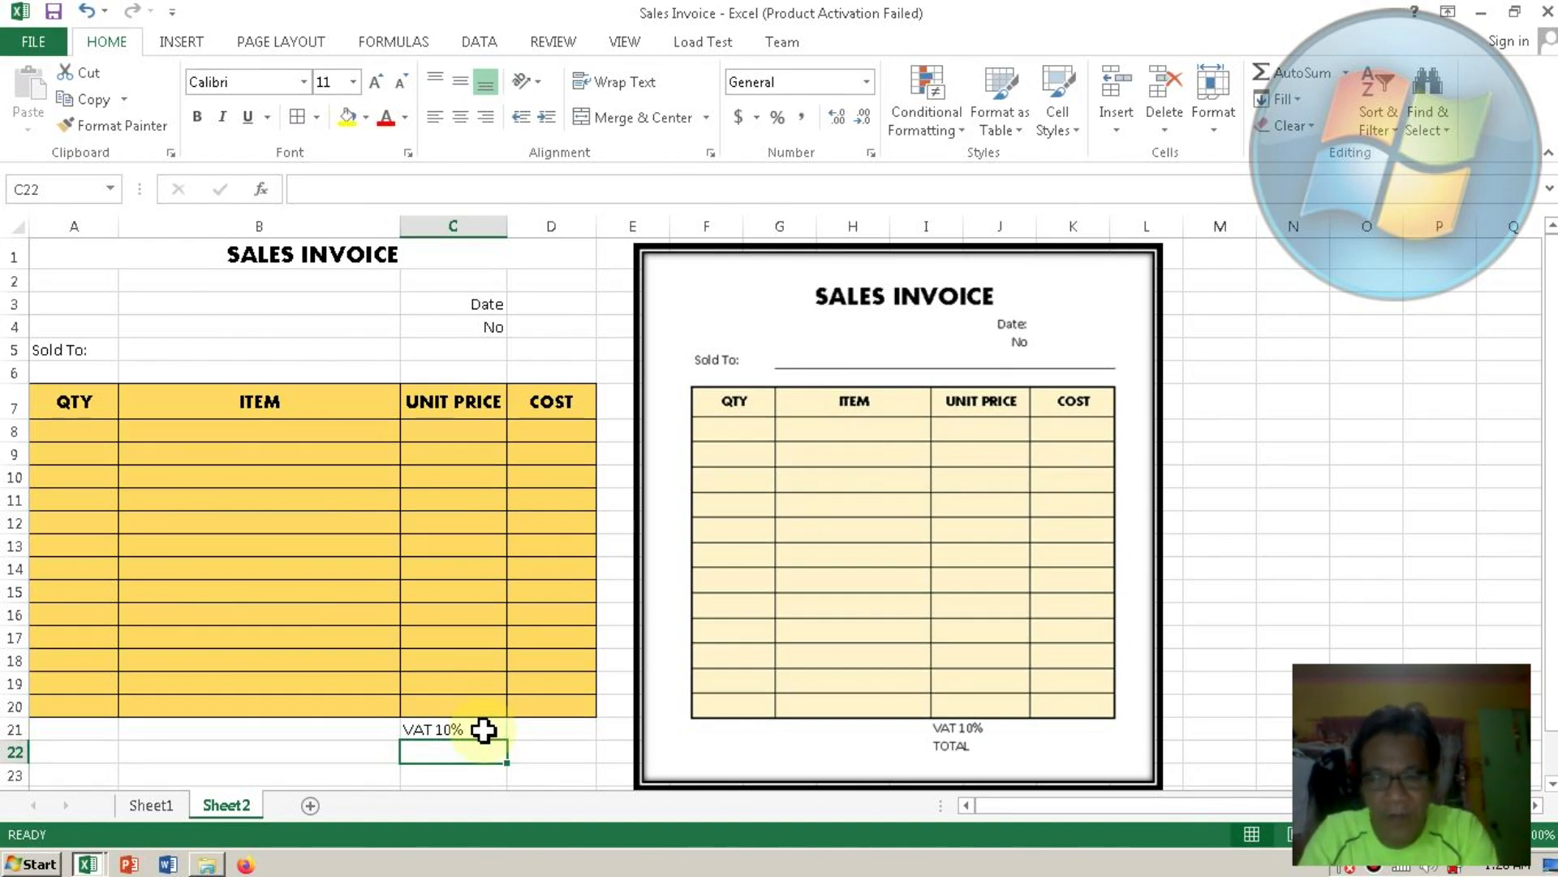
{"action": "type", "text": "TOTAL"}
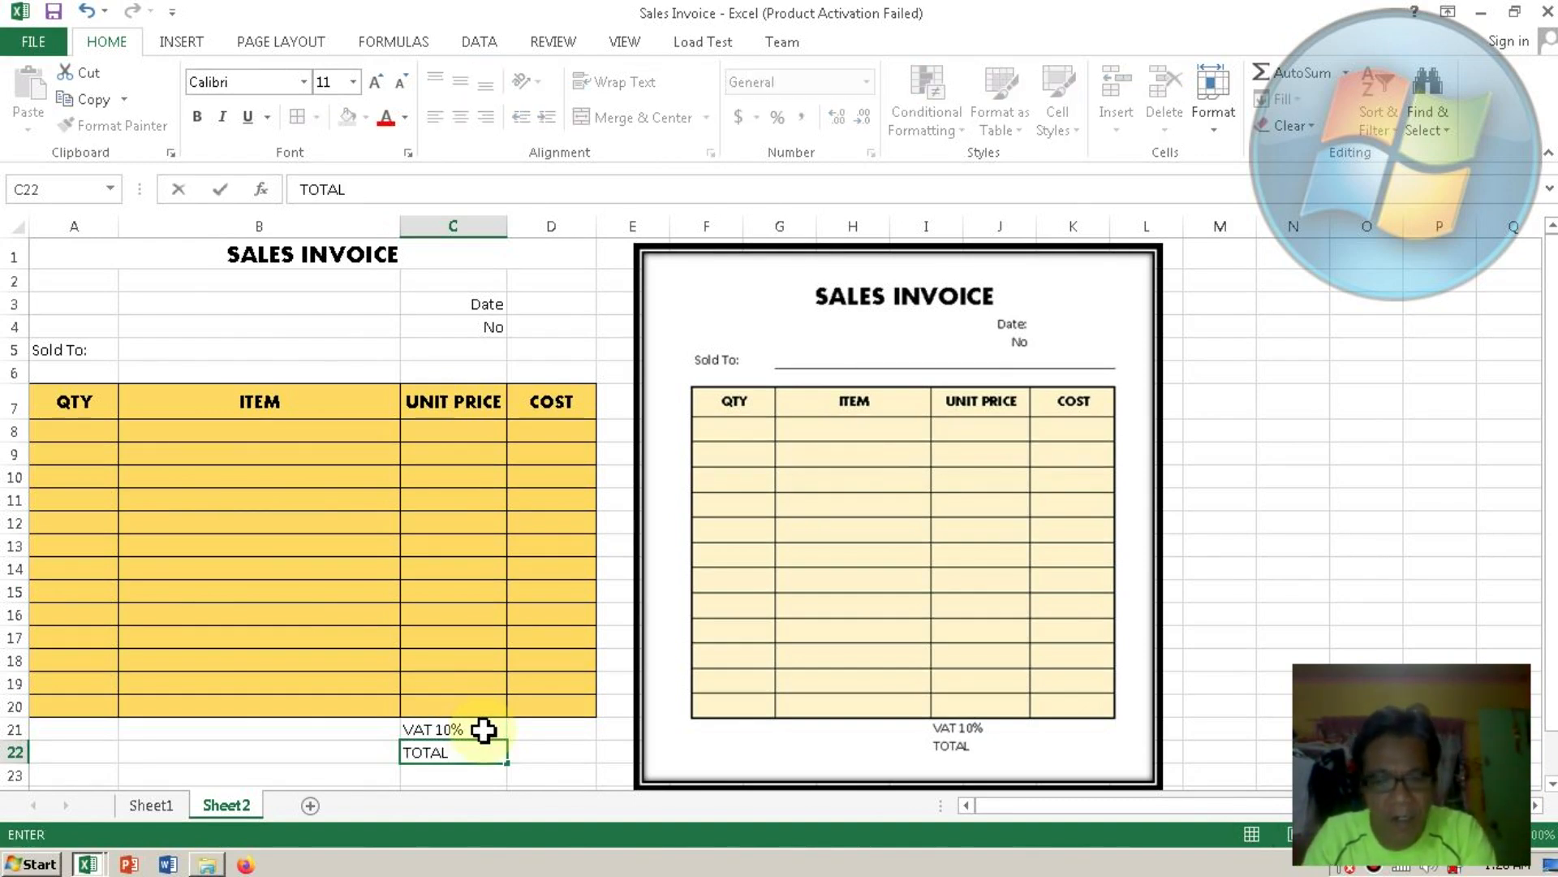
{"action": "key", "text": "Return"}
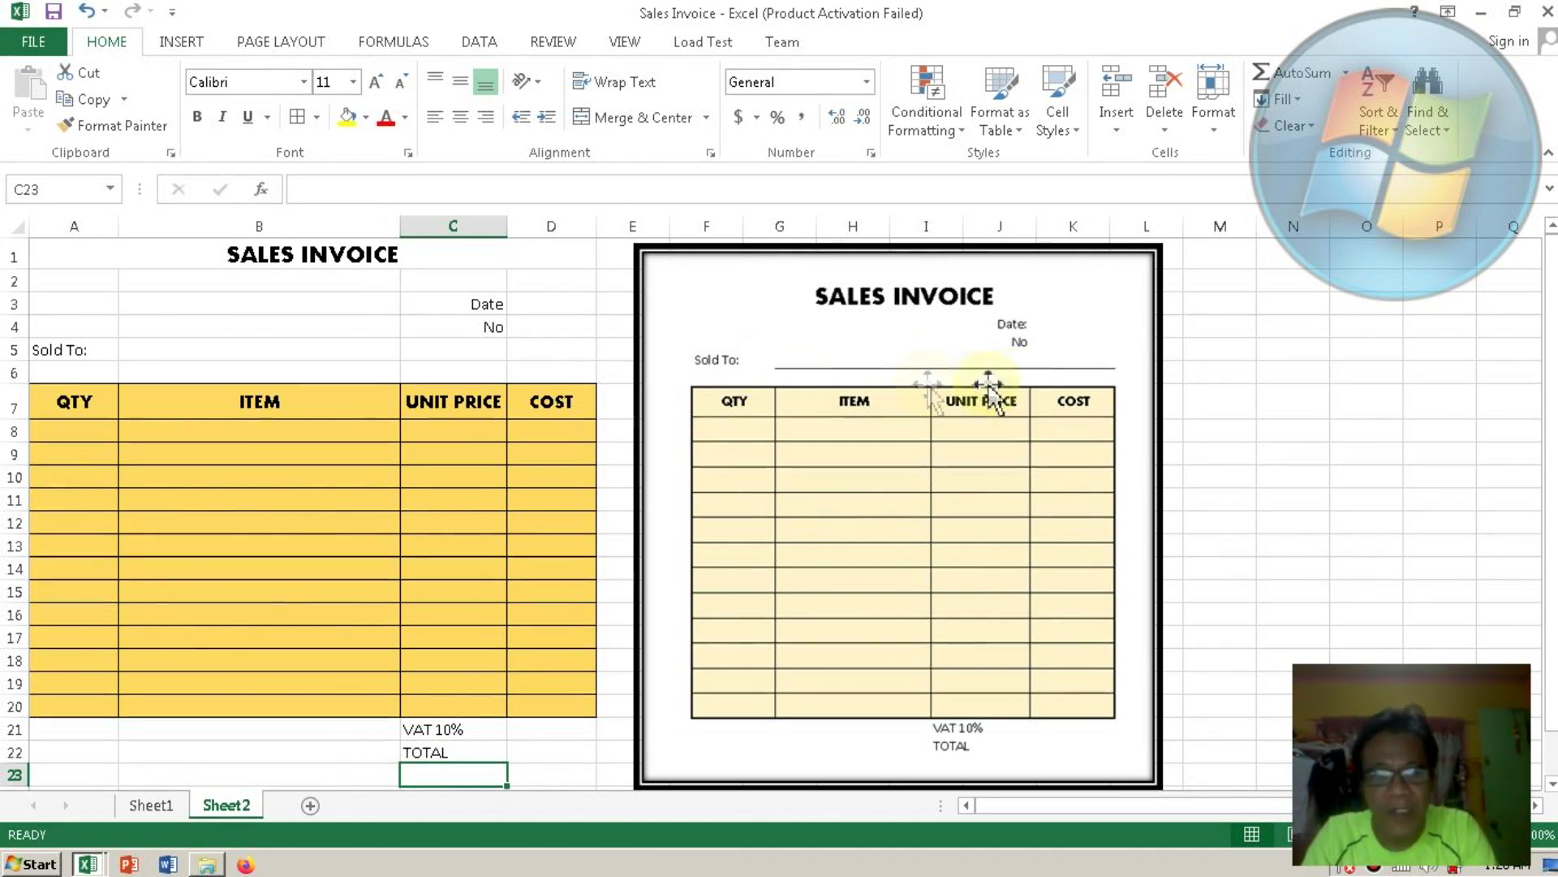
Give B5:D5 a bottom border and shrink row 6 so the table moves up.
{"action": "left_click", "coordinate": [165, 357]}
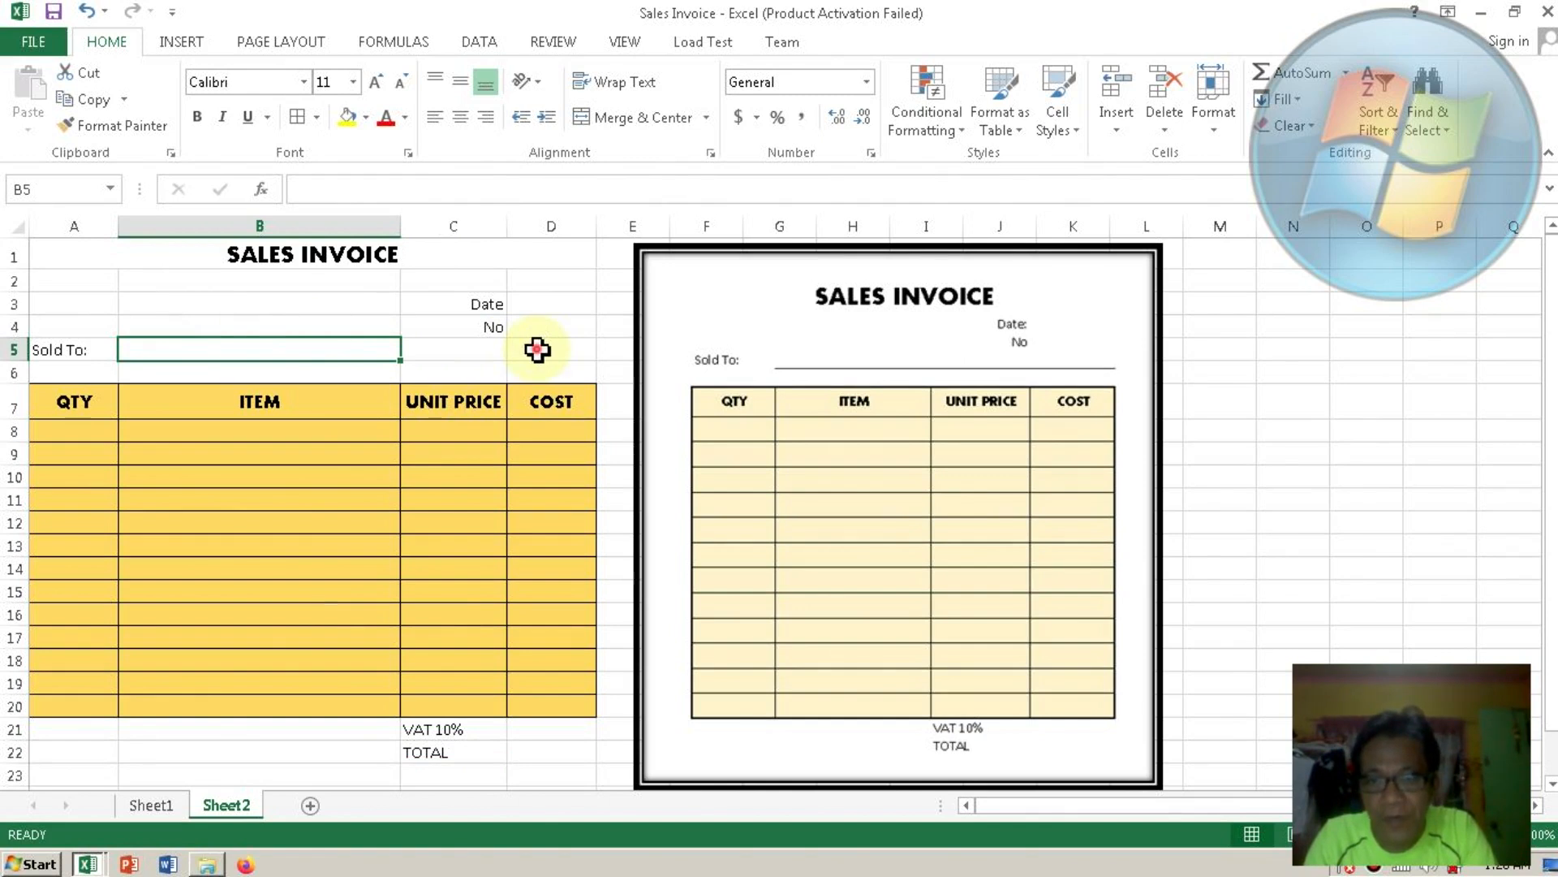
{"action": "left_click", "coordinate": [536, 349], "text": "shift"}
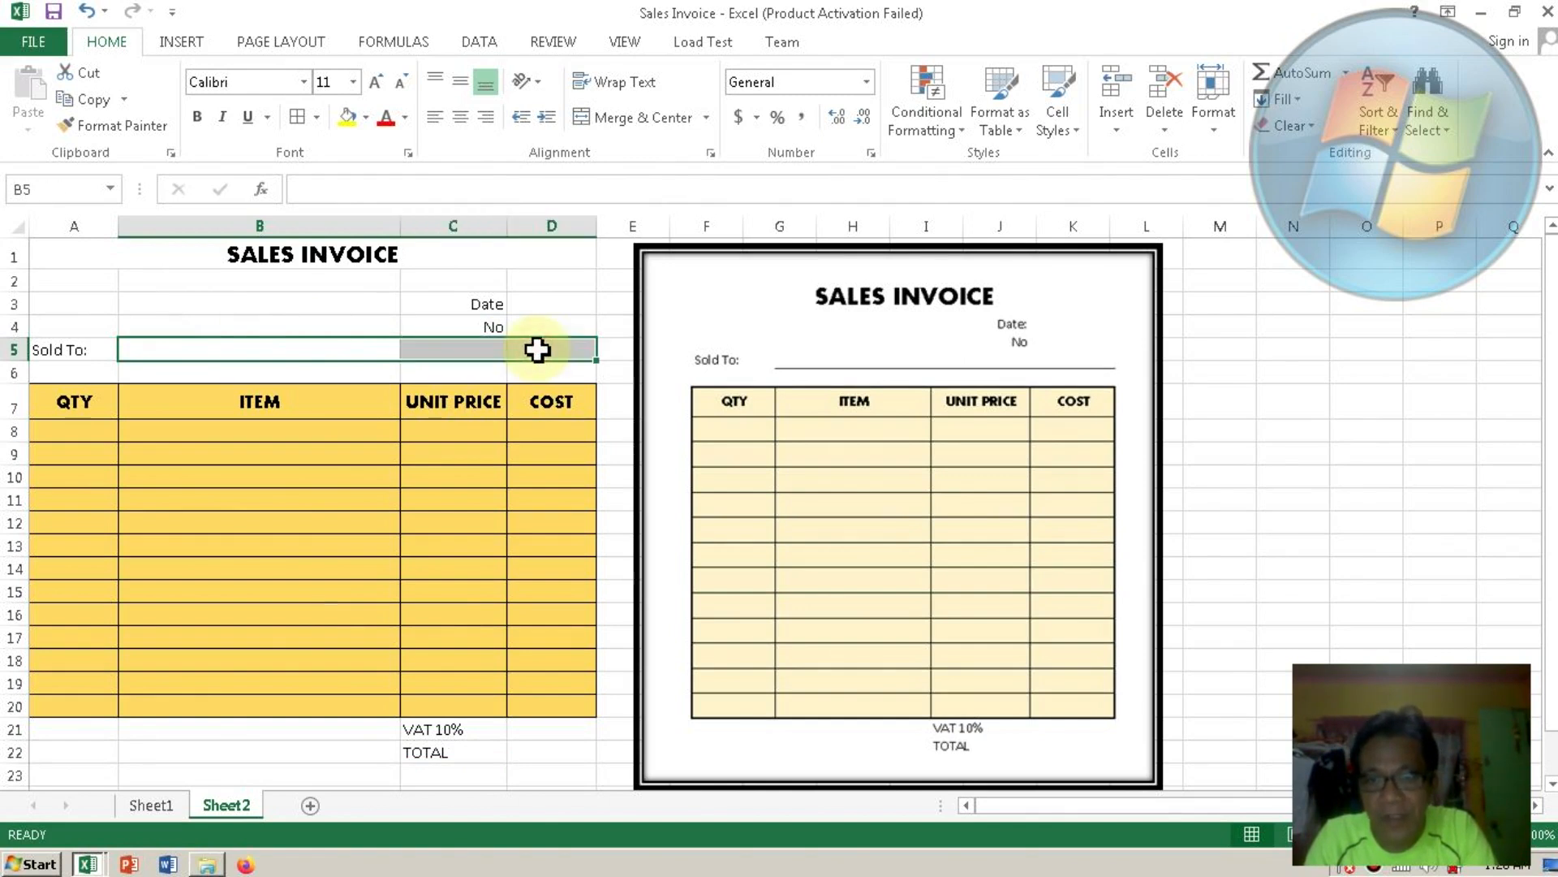
{"action": "left_click", "coordinate": [316, 116]}
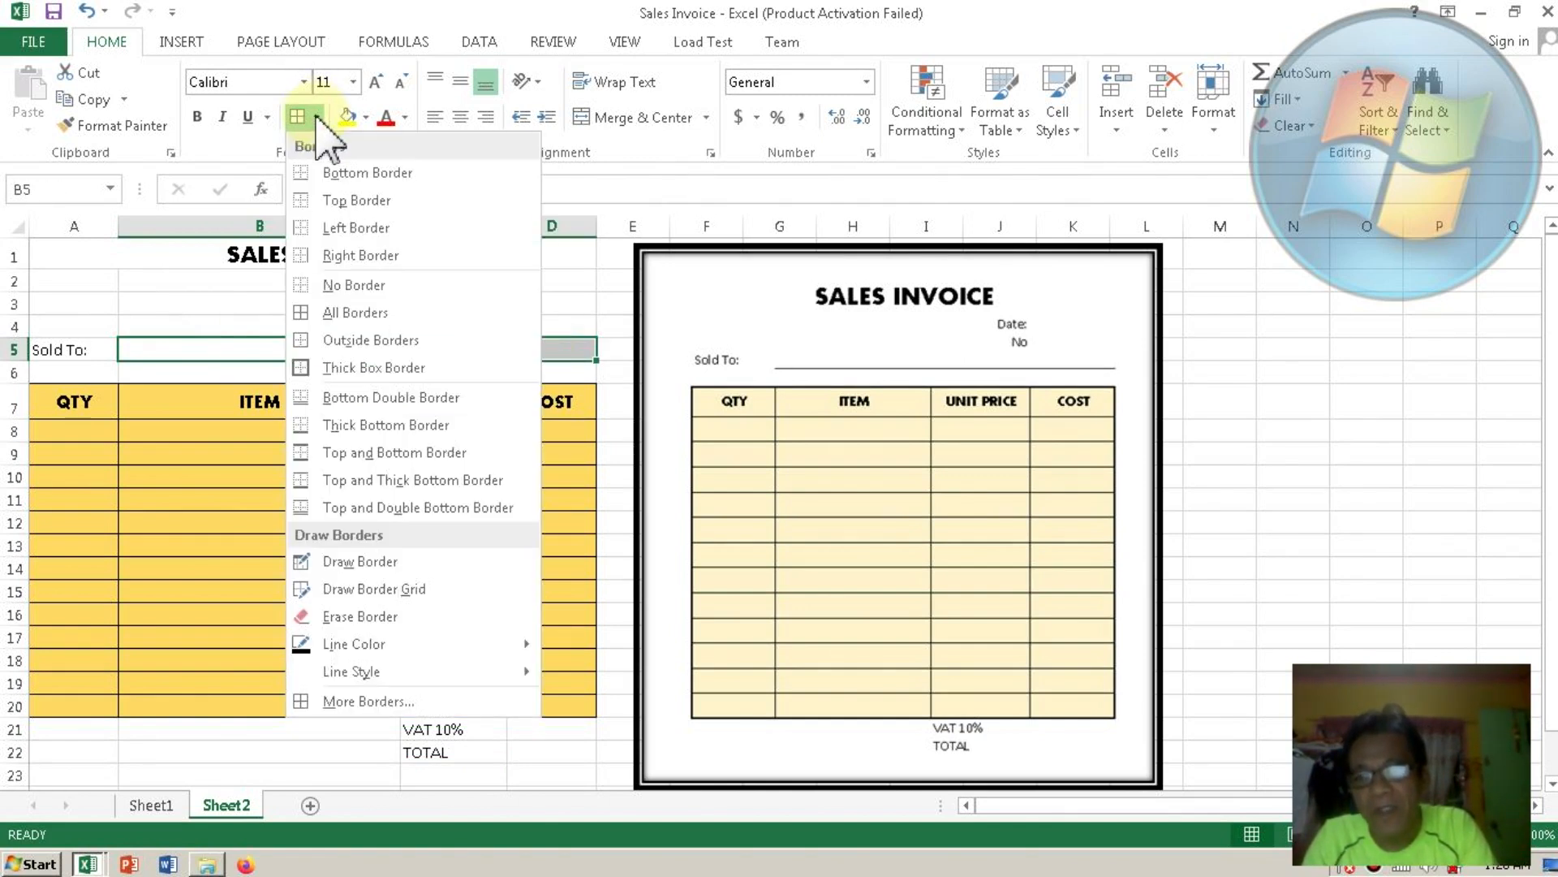
{"action": "left_click", "coordinate": [334, 172]}
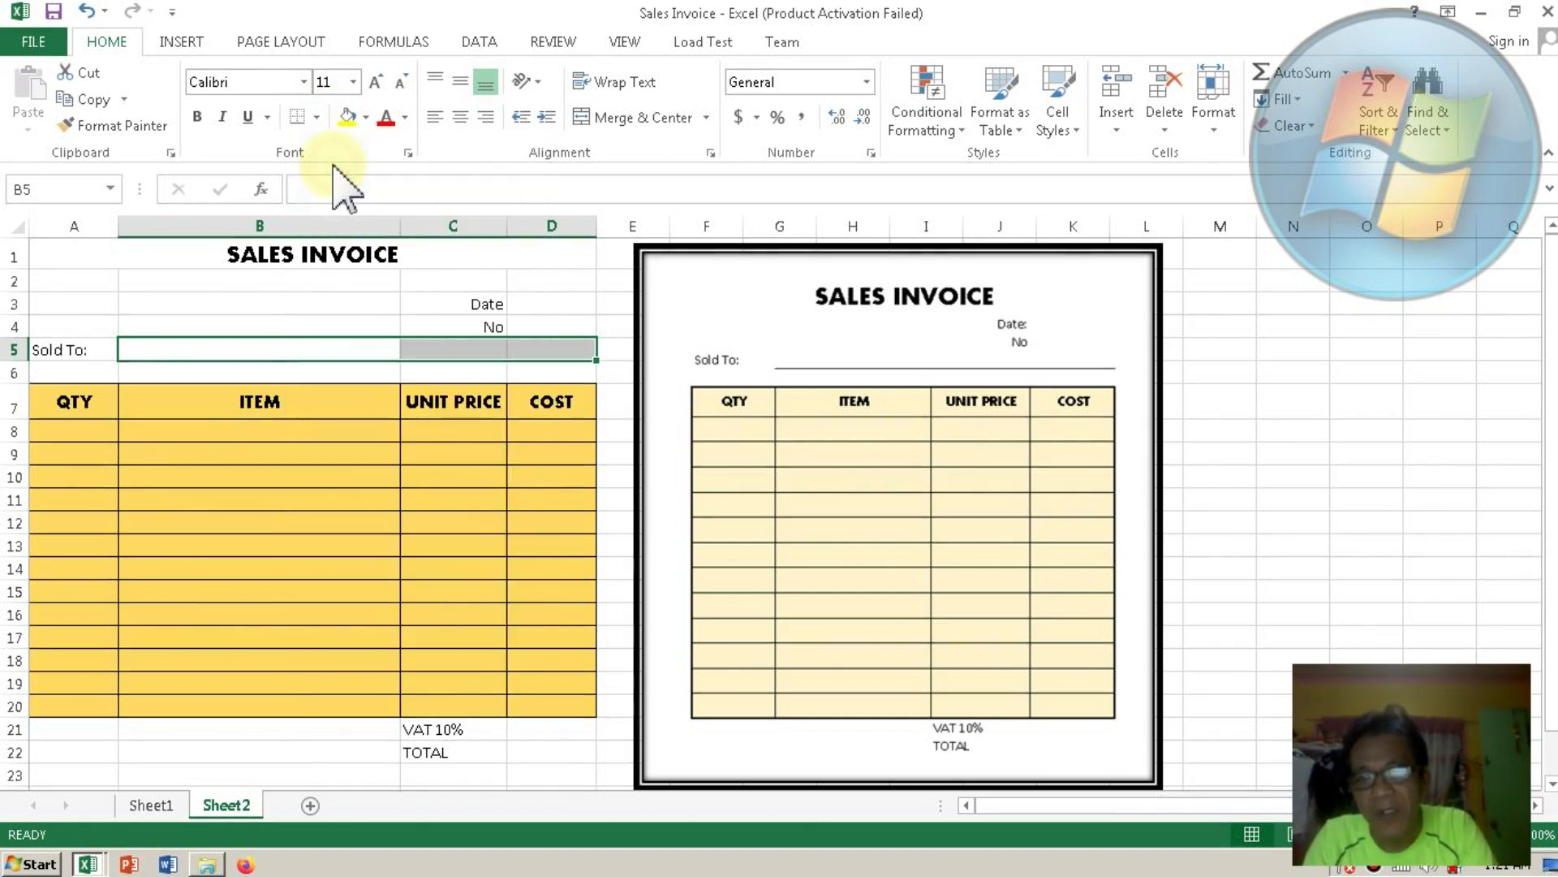
{"action": "left_click", "coordinate": [357, 372]}
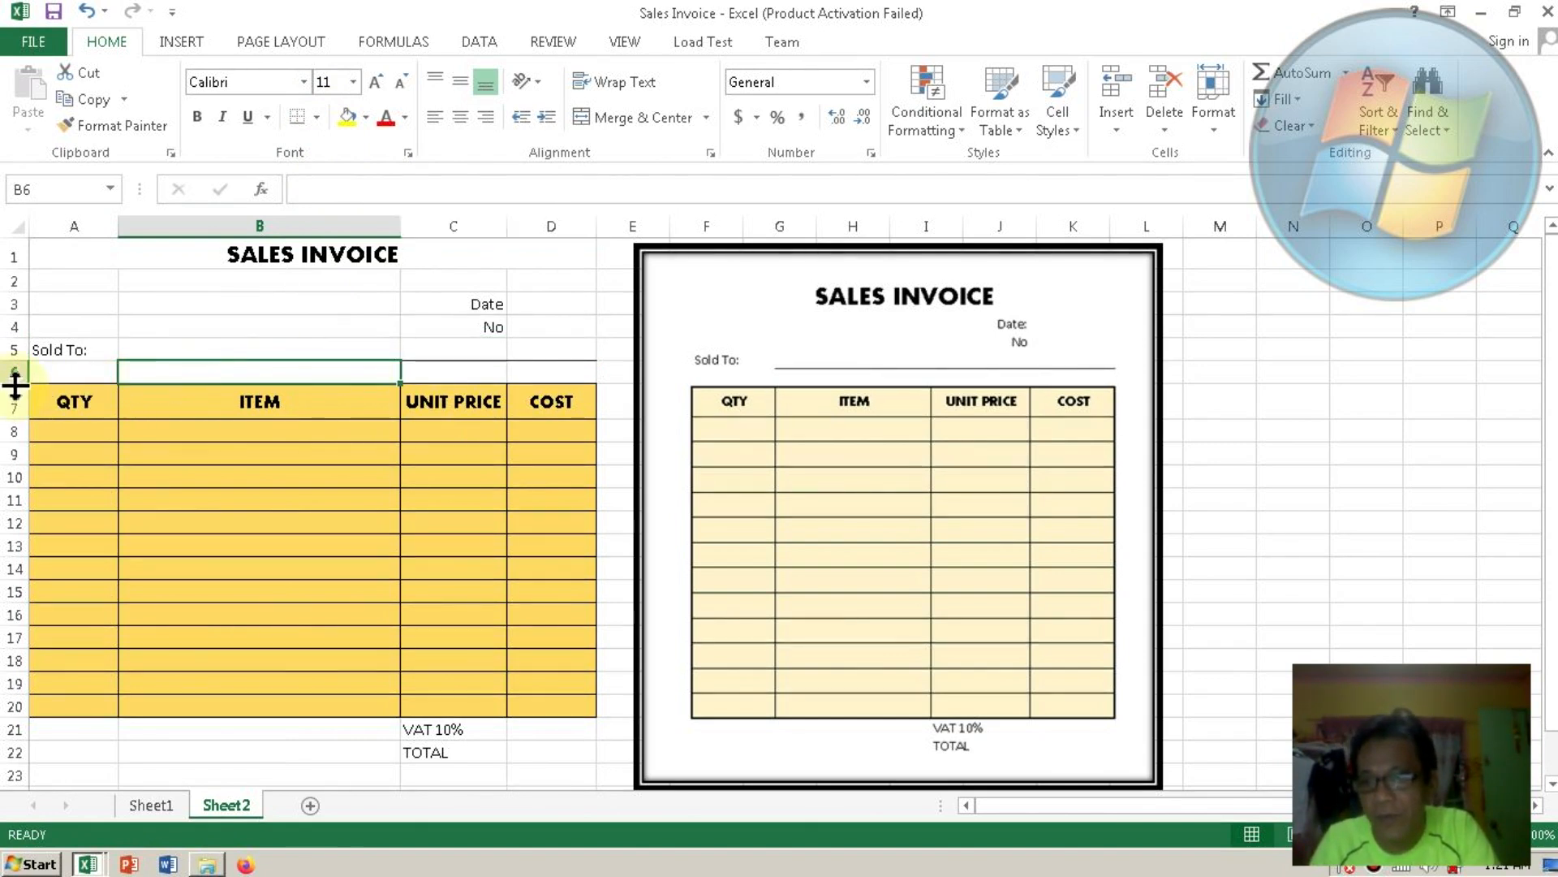
{"action": "left_click_drag", "start_coordinate": [16, 385], "coordinate": [16, 371]}
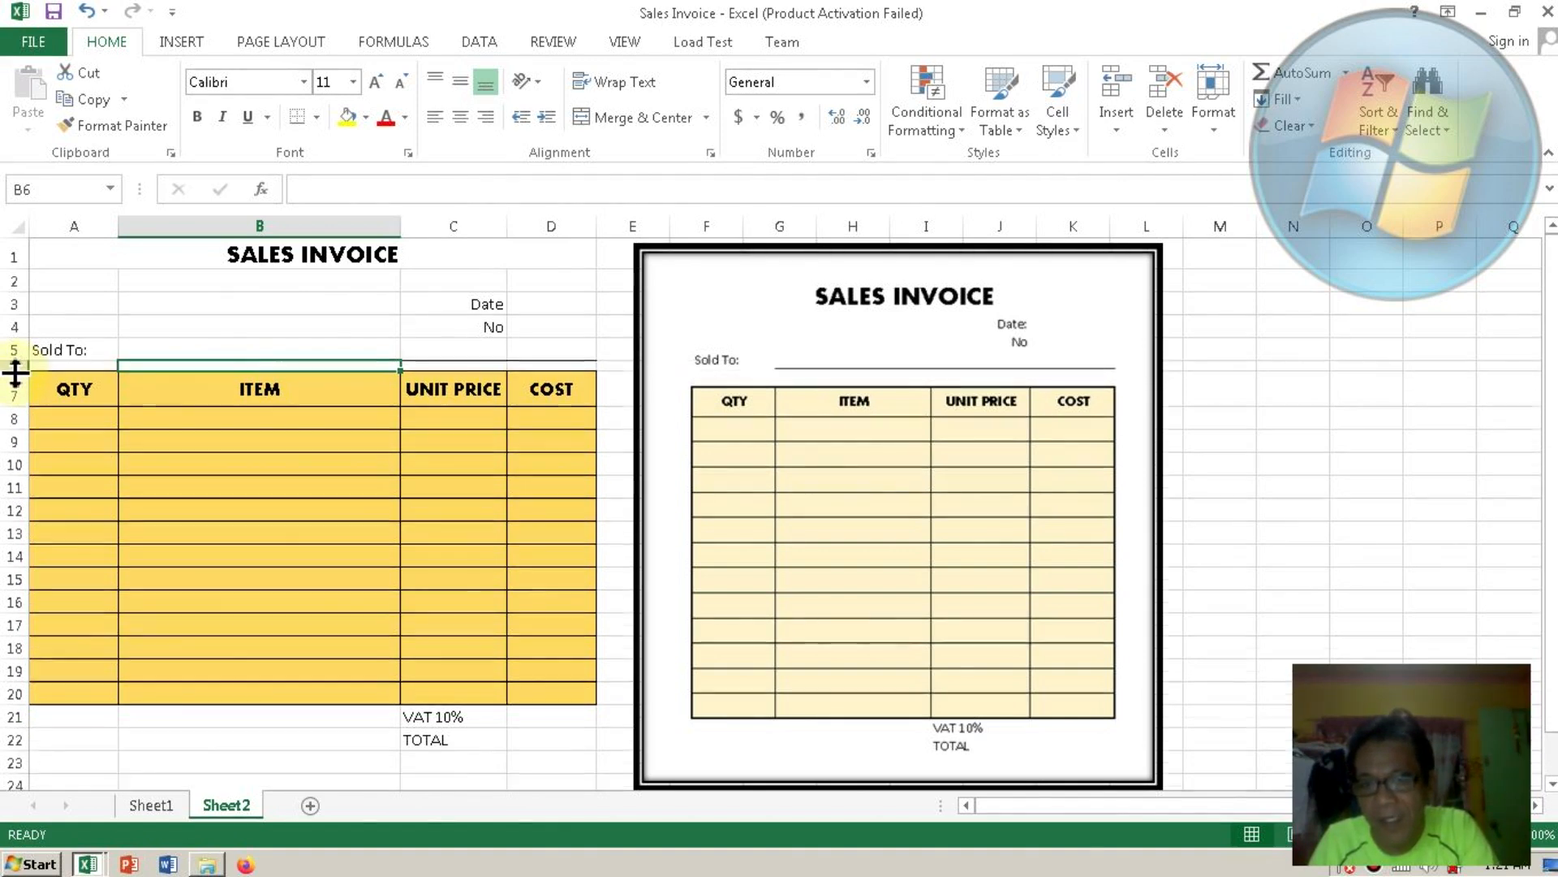
{"action": "left_click", "coordinate": [167, 580]}
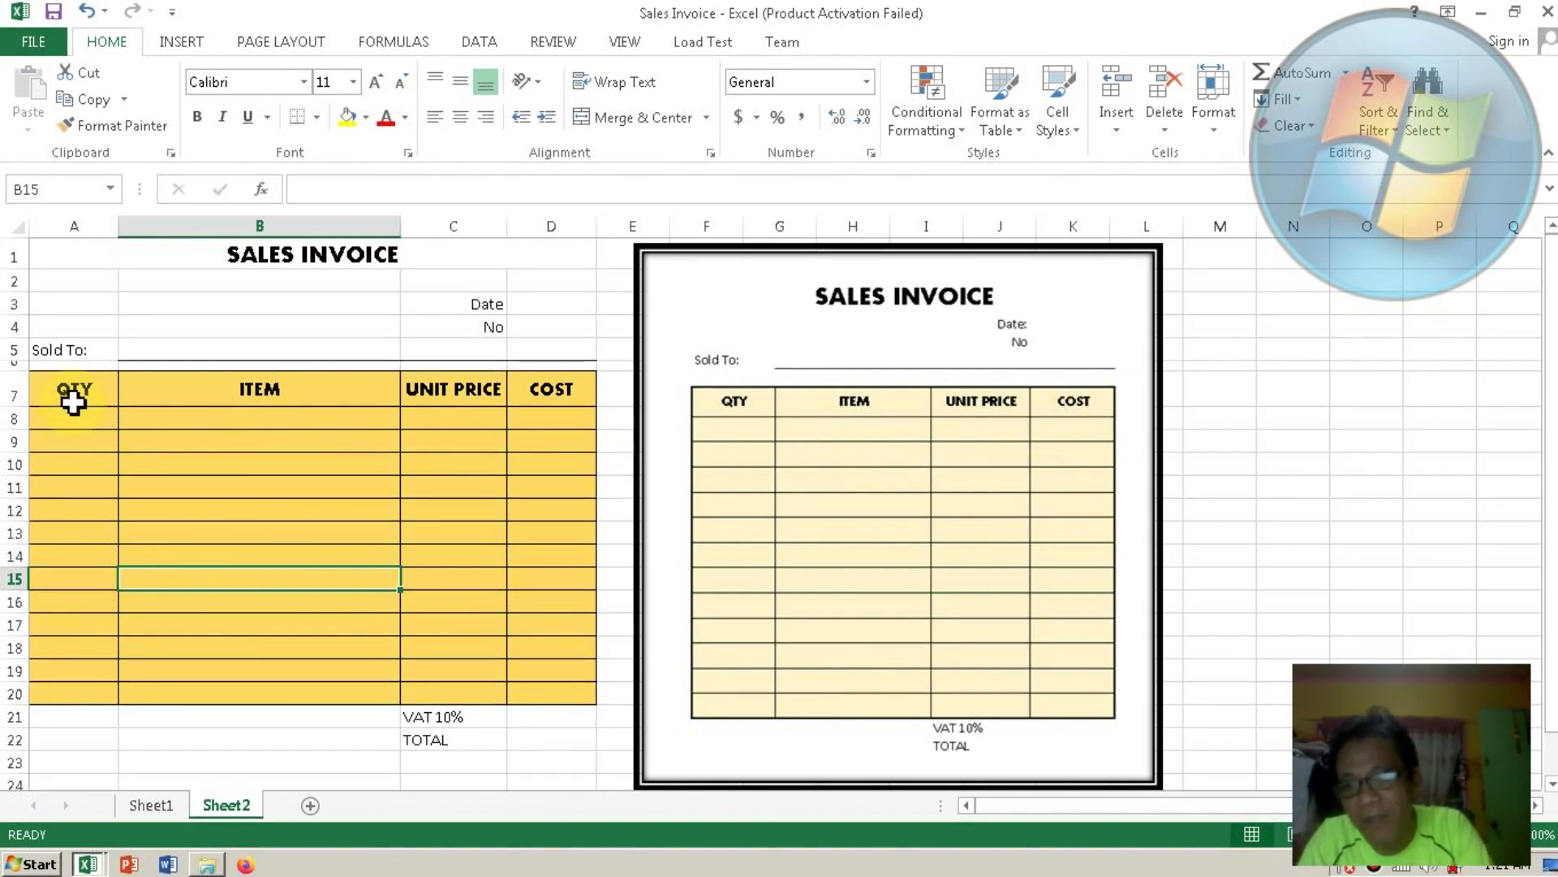
Give the item table A7:D20 a thick solid outline on all four outer edges.
{"action": "left_click", "coordinate": [72, 389]}
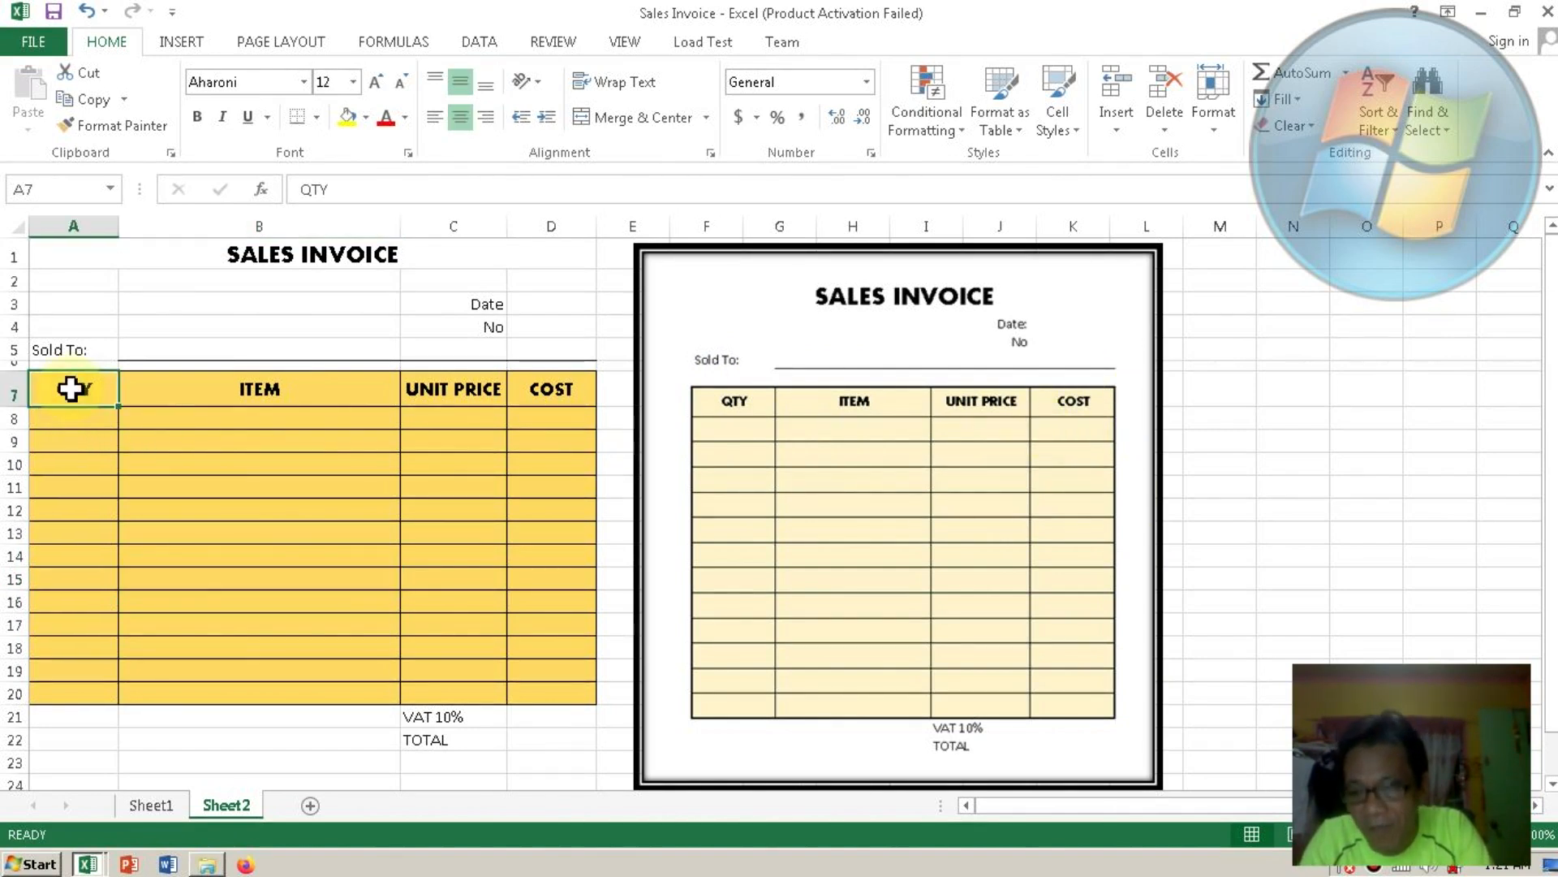
{"action": "left_click", "coordinate": [552, 696], "text": "shift"}
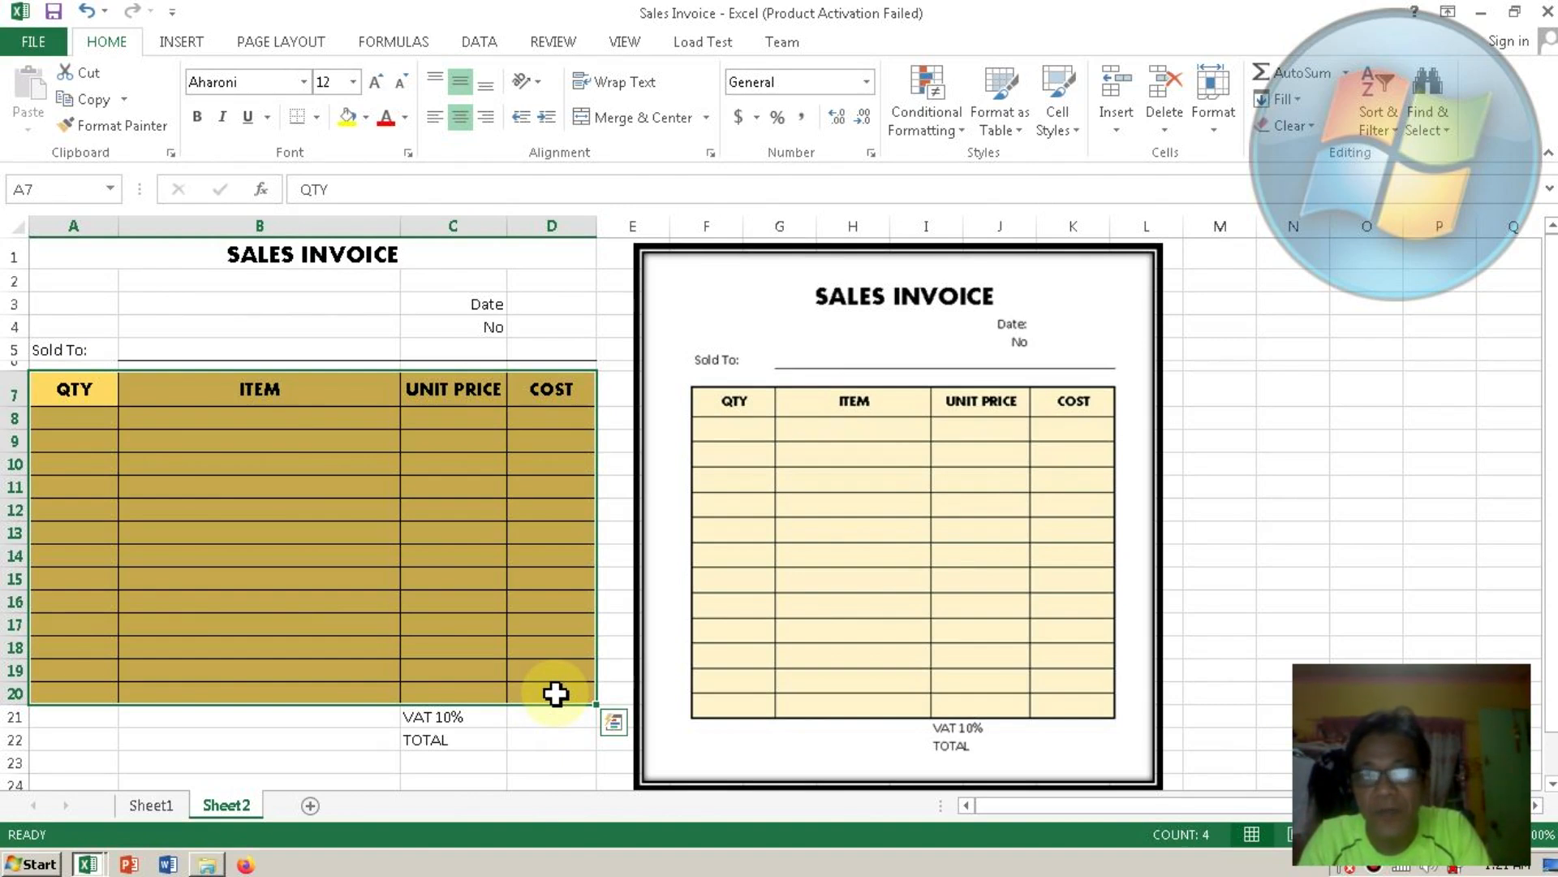
{"action": "left_click", "coordinate": [1214, 122]}
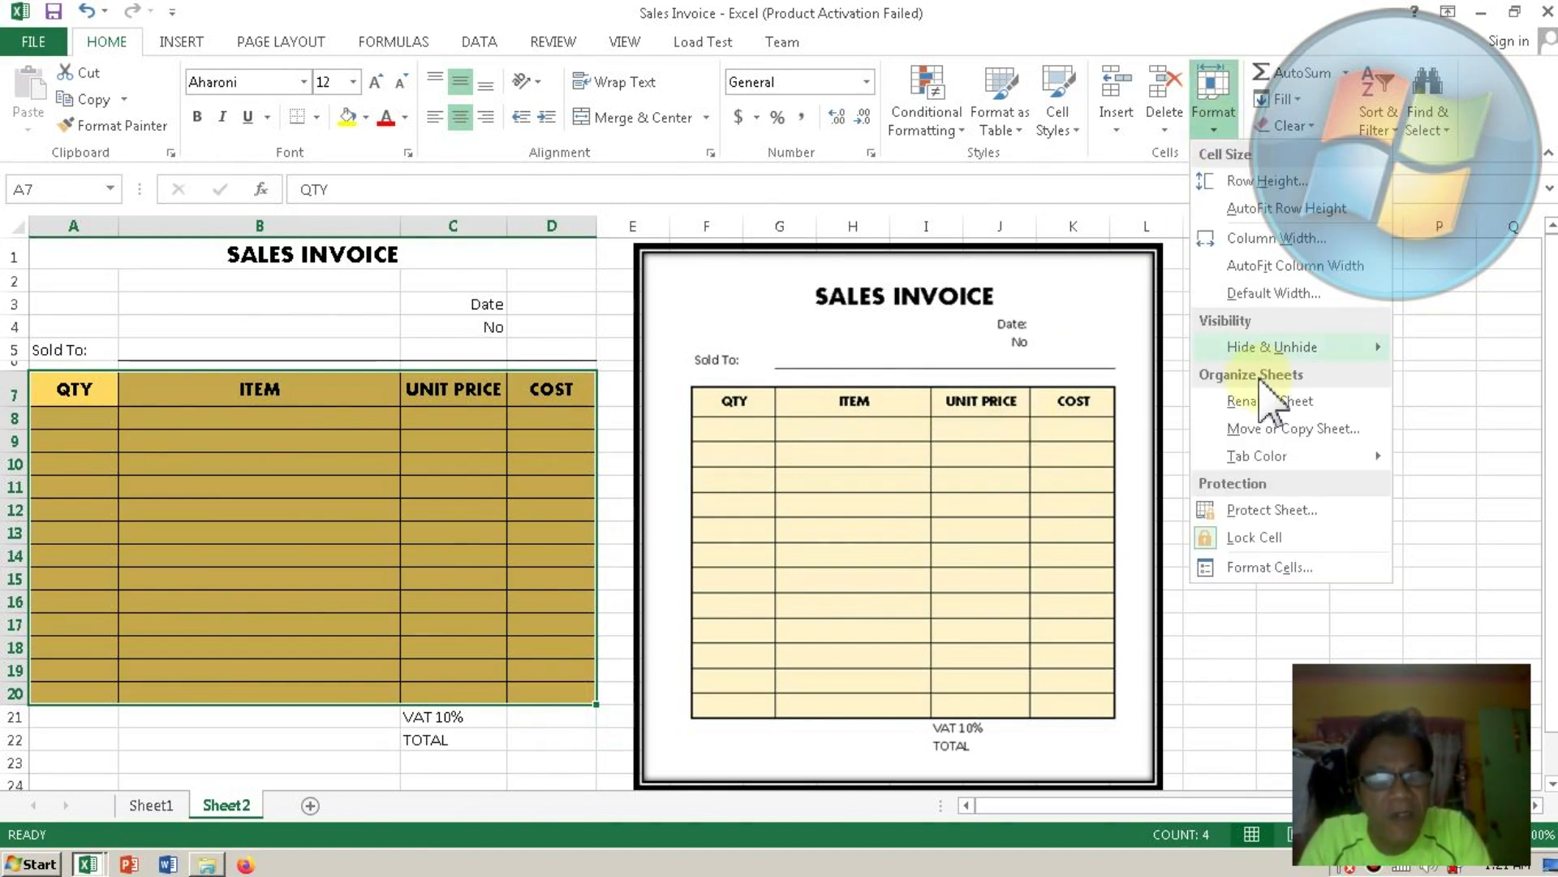
{"action": "left_click", "coordinate": [1258, 562]}
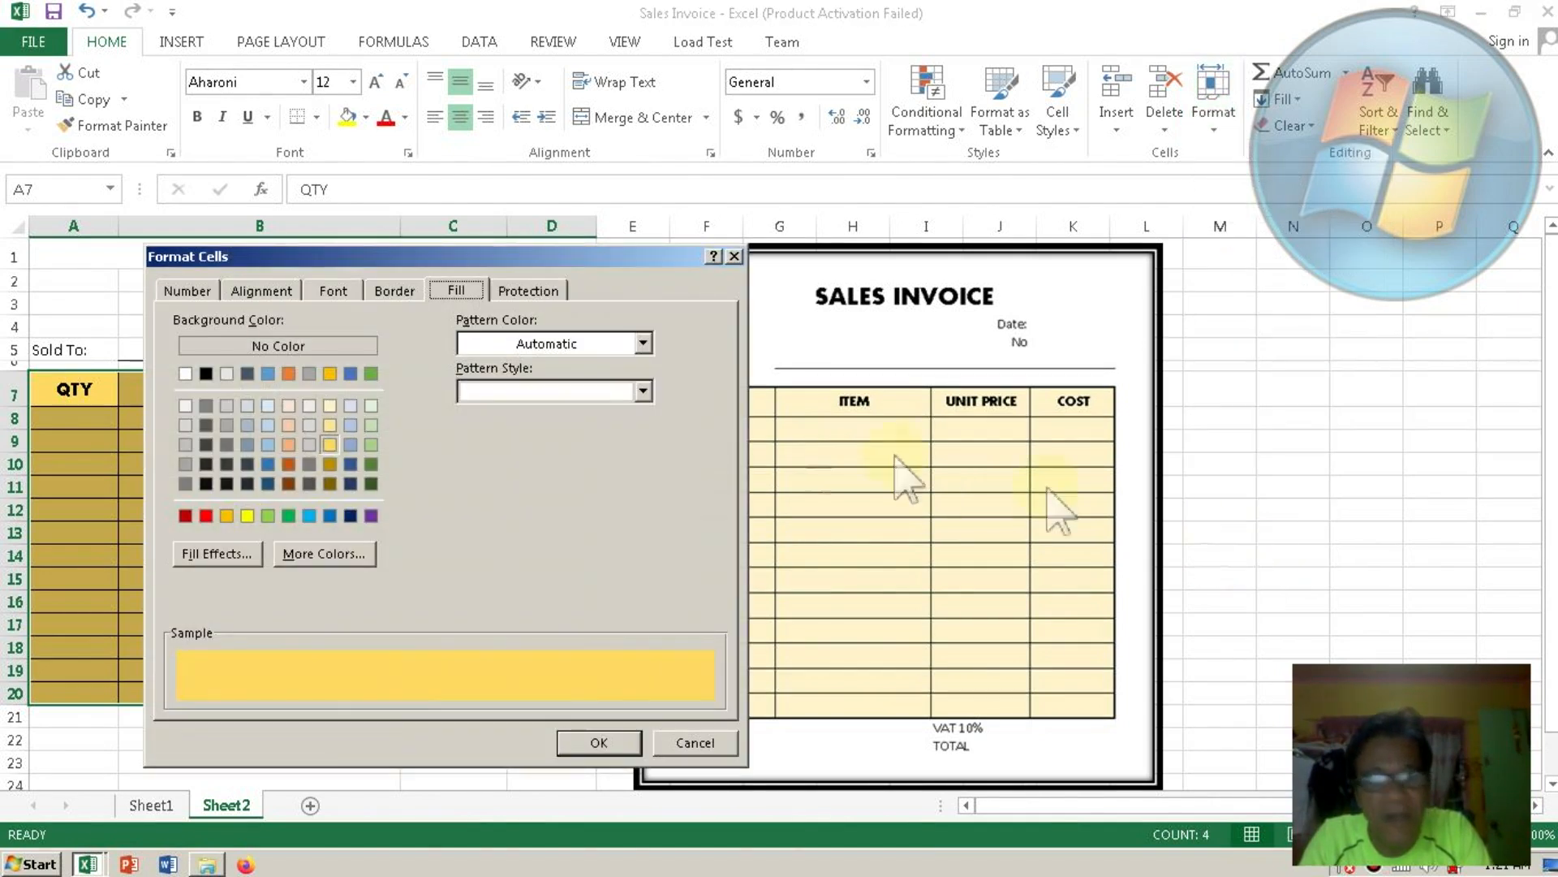
{"action": "left_click", "coordinate": [395, 292]}
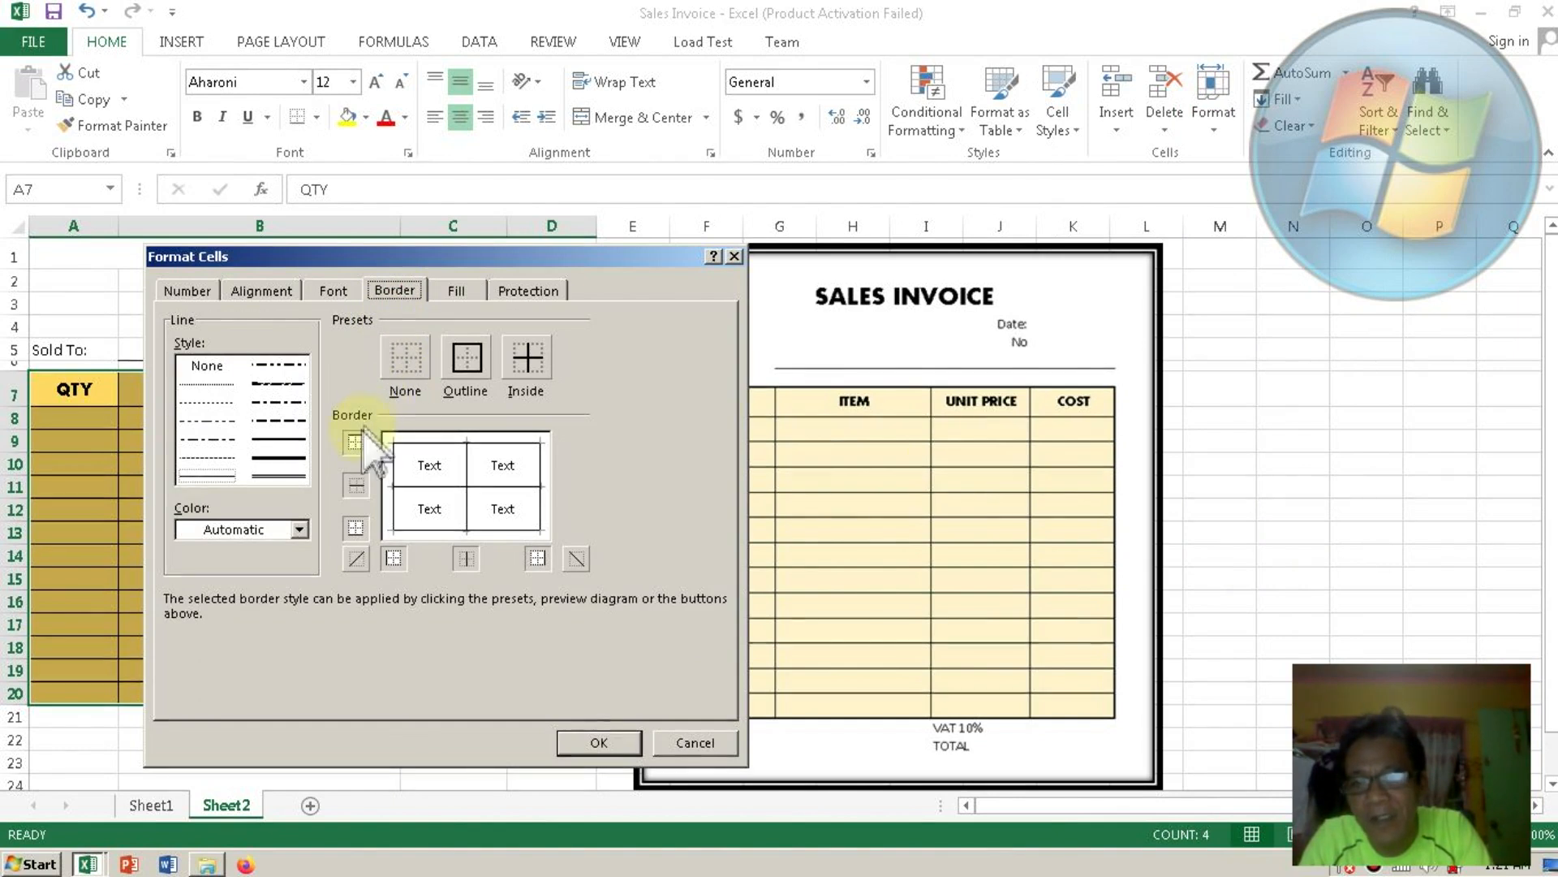
{"action": "left_click", "coordinate": [295, 439]}
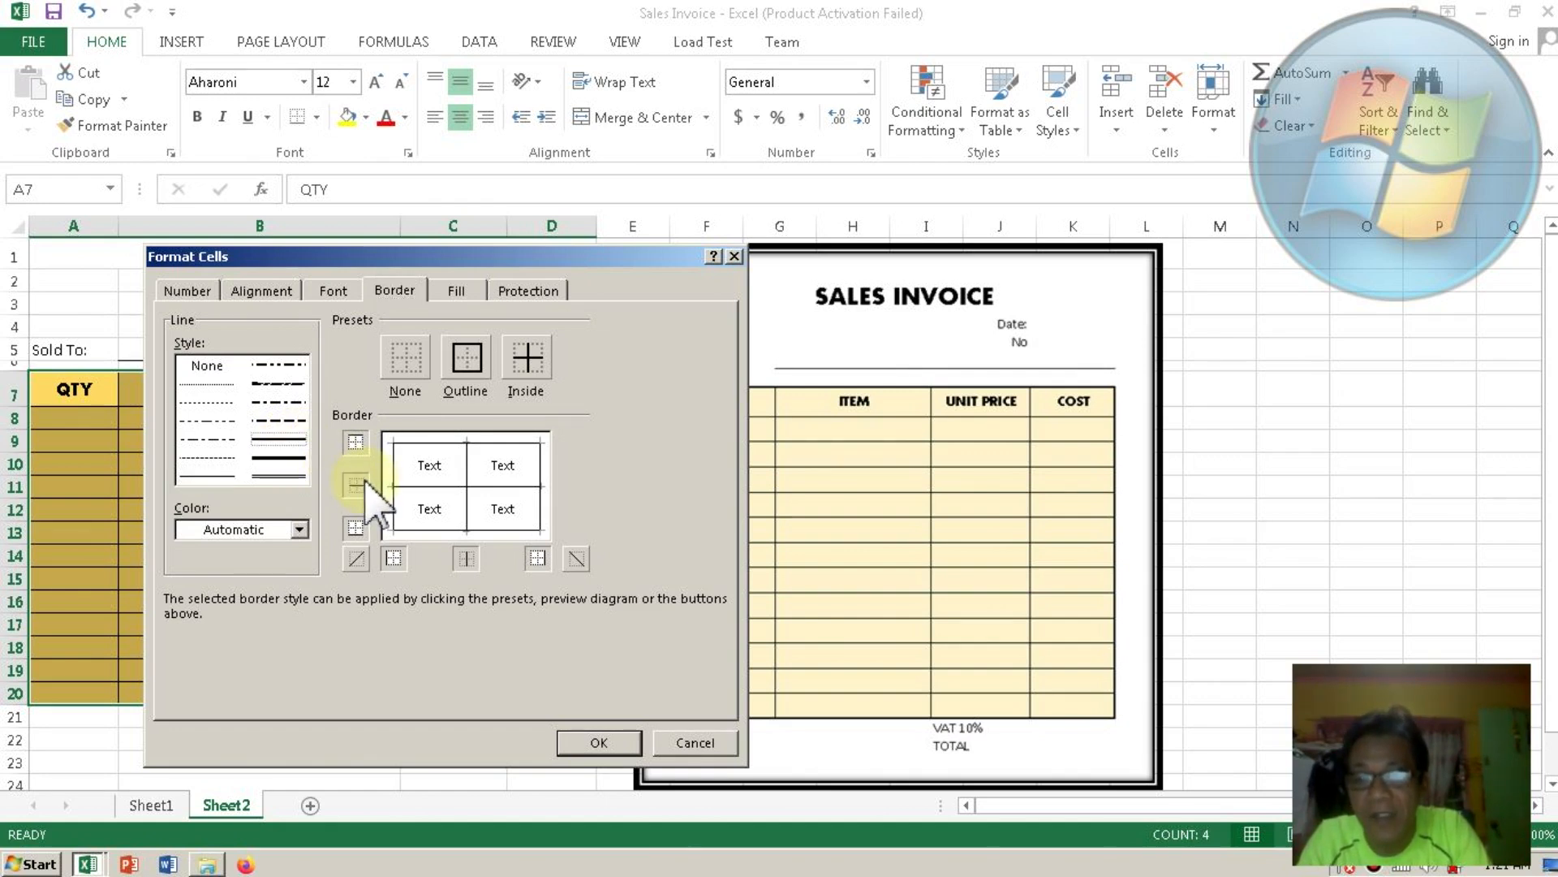
{"action": "left_click", "coordinate": [395, 479]}
{"action": "left_click", "coordinate": [437, 443]}
{"action": "left_click", "coordinate": [542, 465]}
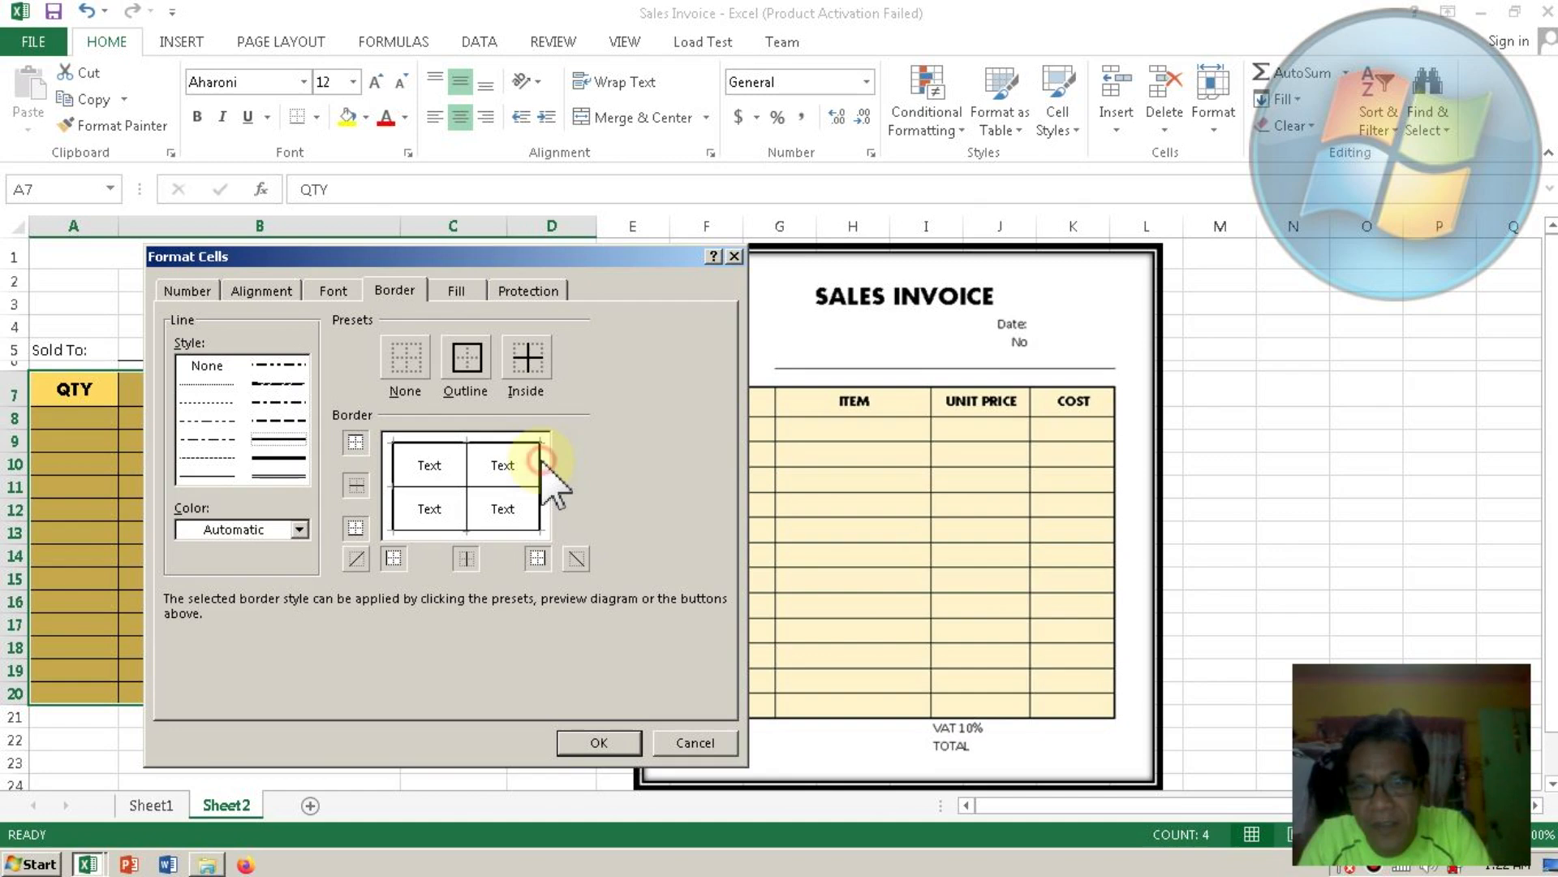
{"action": "left_click", "coordinate": [526, 530]}
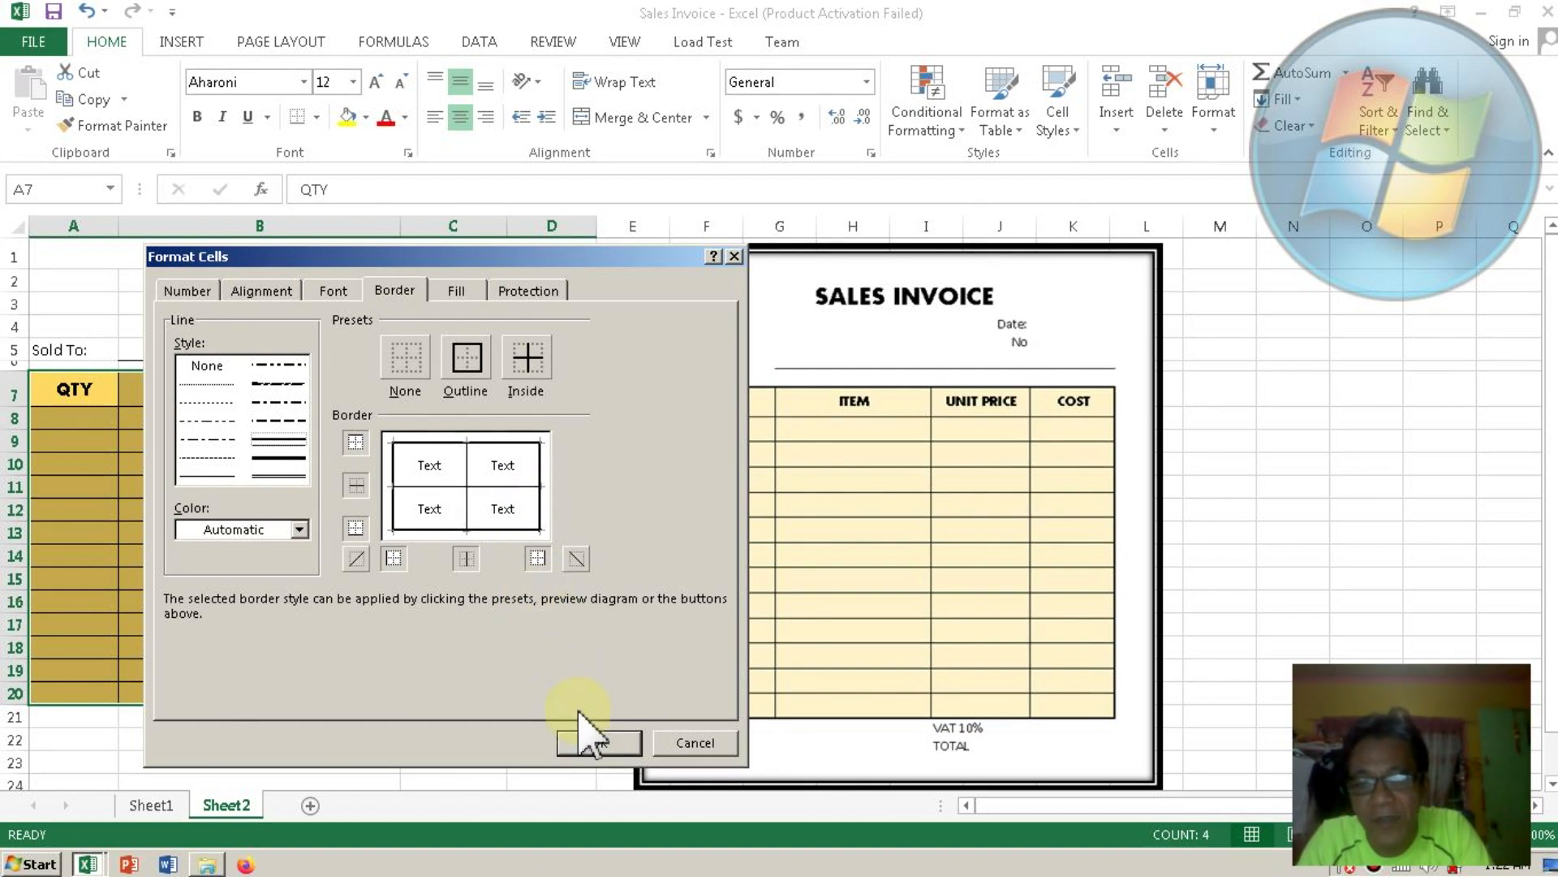
{"action": "left_click", "coordinate": [591, 740]}
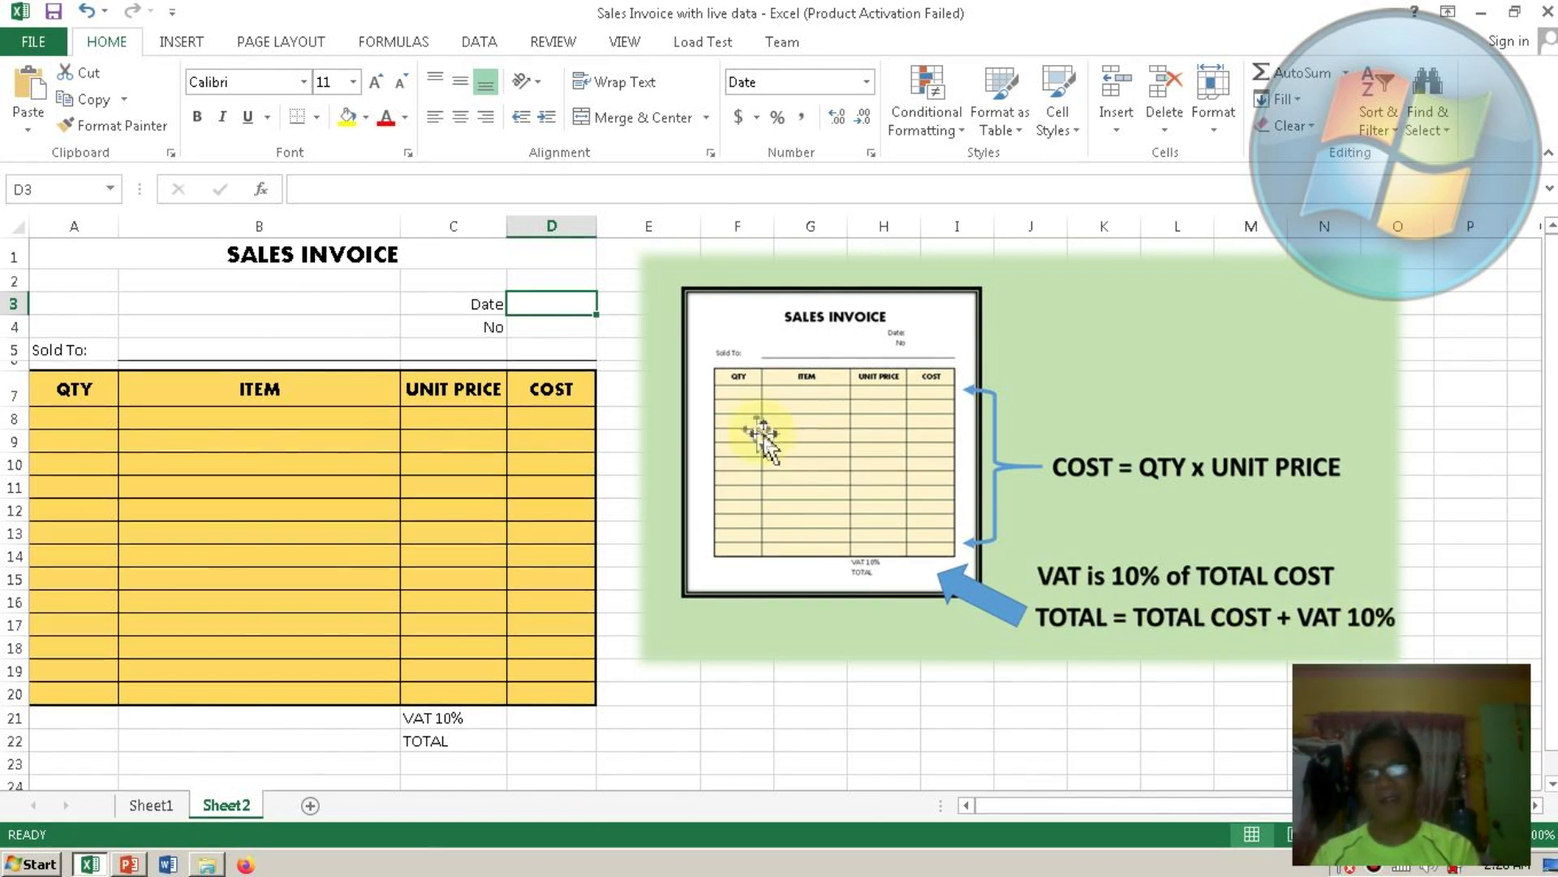
Enter =today() in D3 and invoice number 1001 in D4.
{"action": "double_click", "coordinate": [544, 306]}
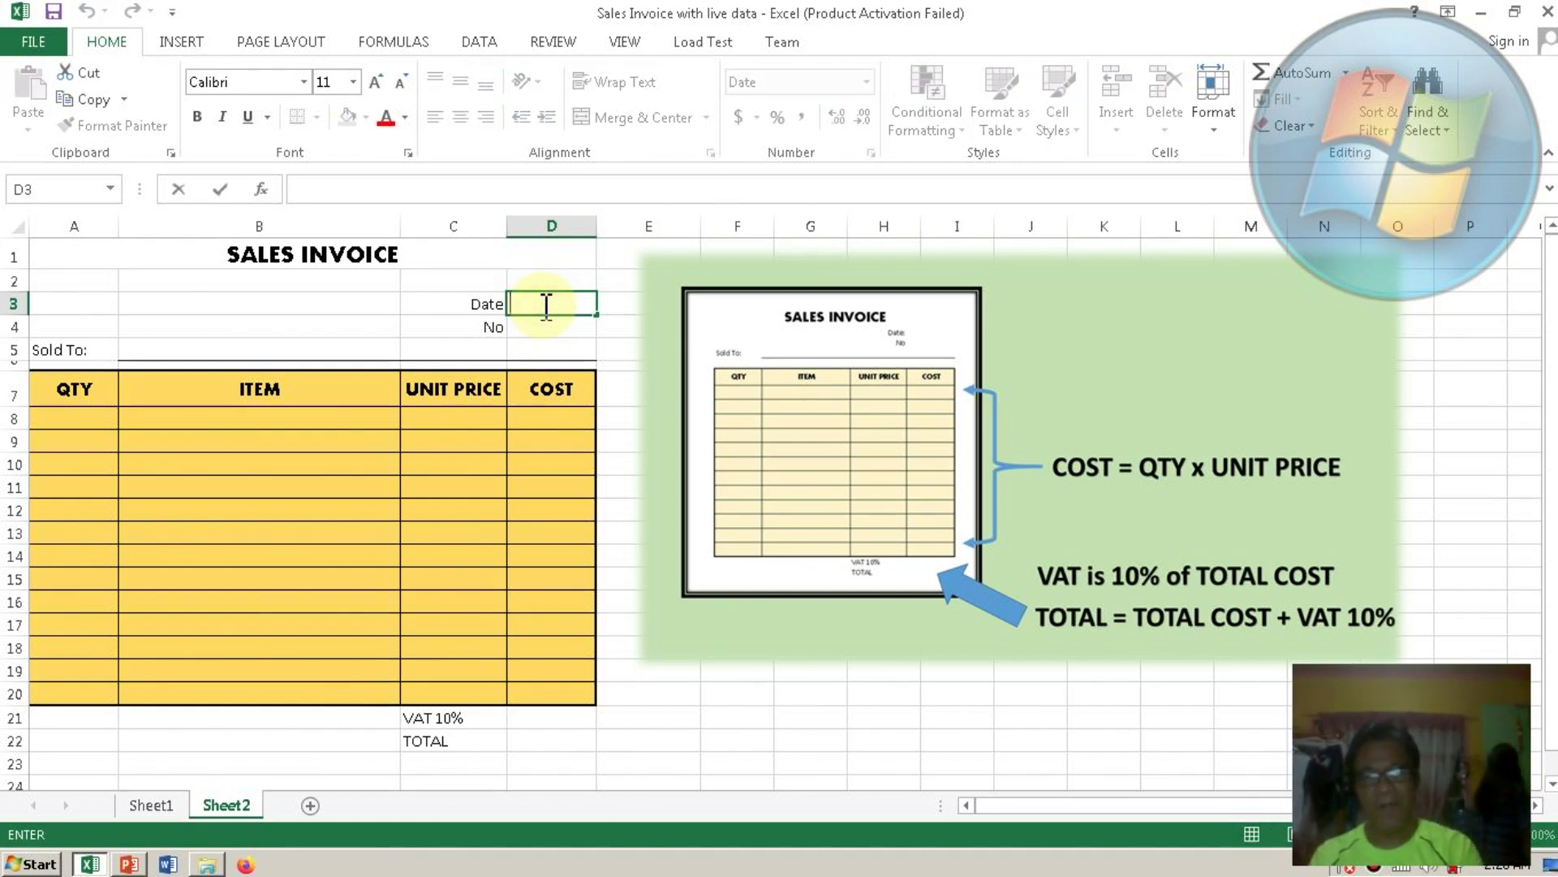
{"action": "type", "text": "="}
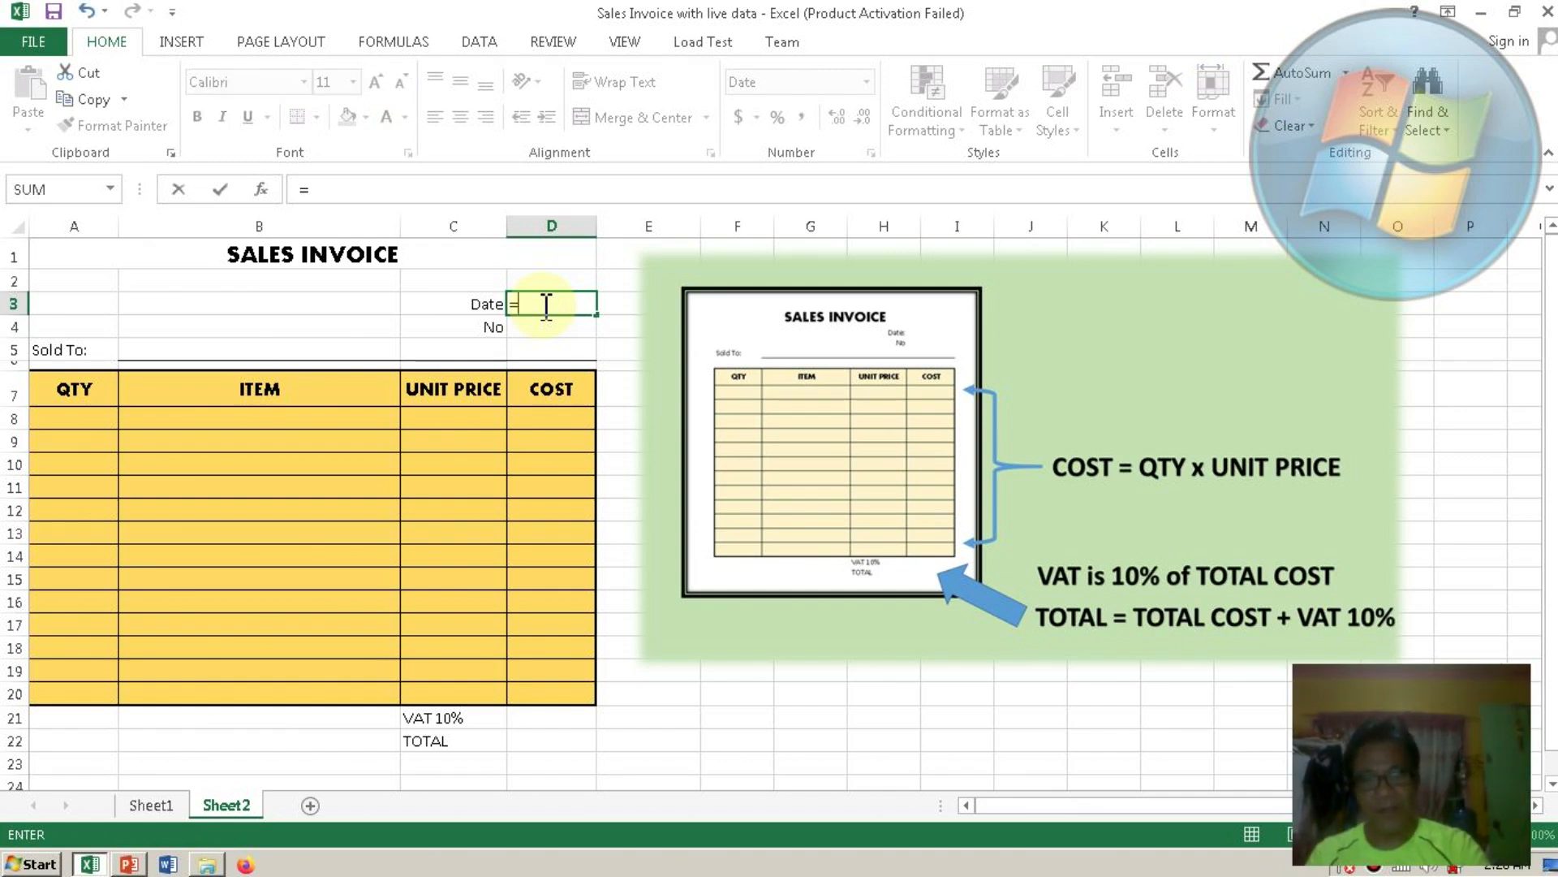
{"action": "type", "text": "to"}
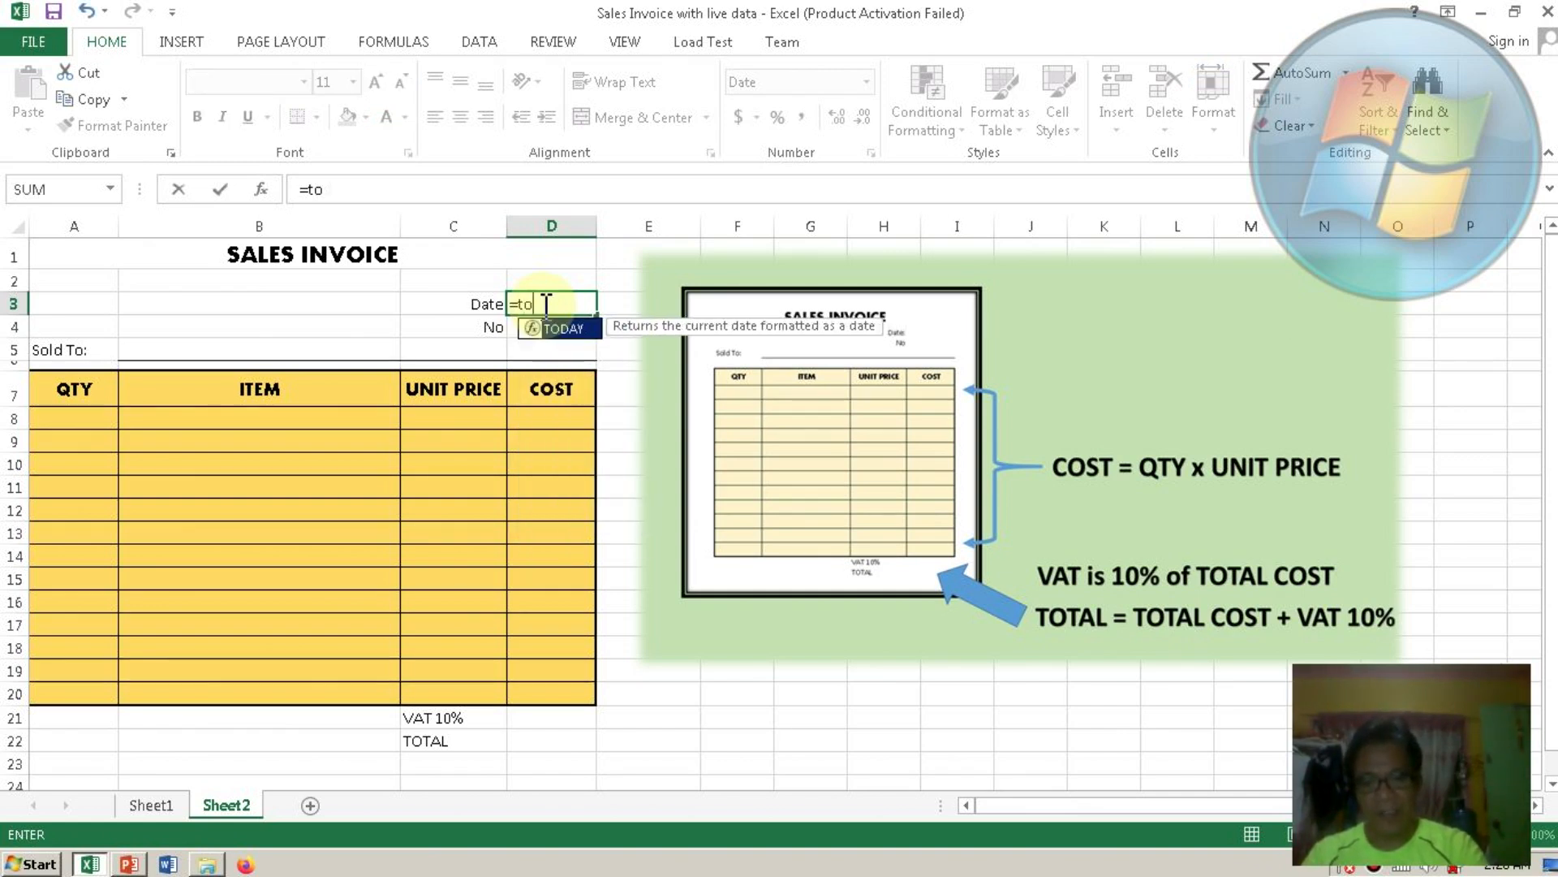
{"action": "type", "text": "day"}
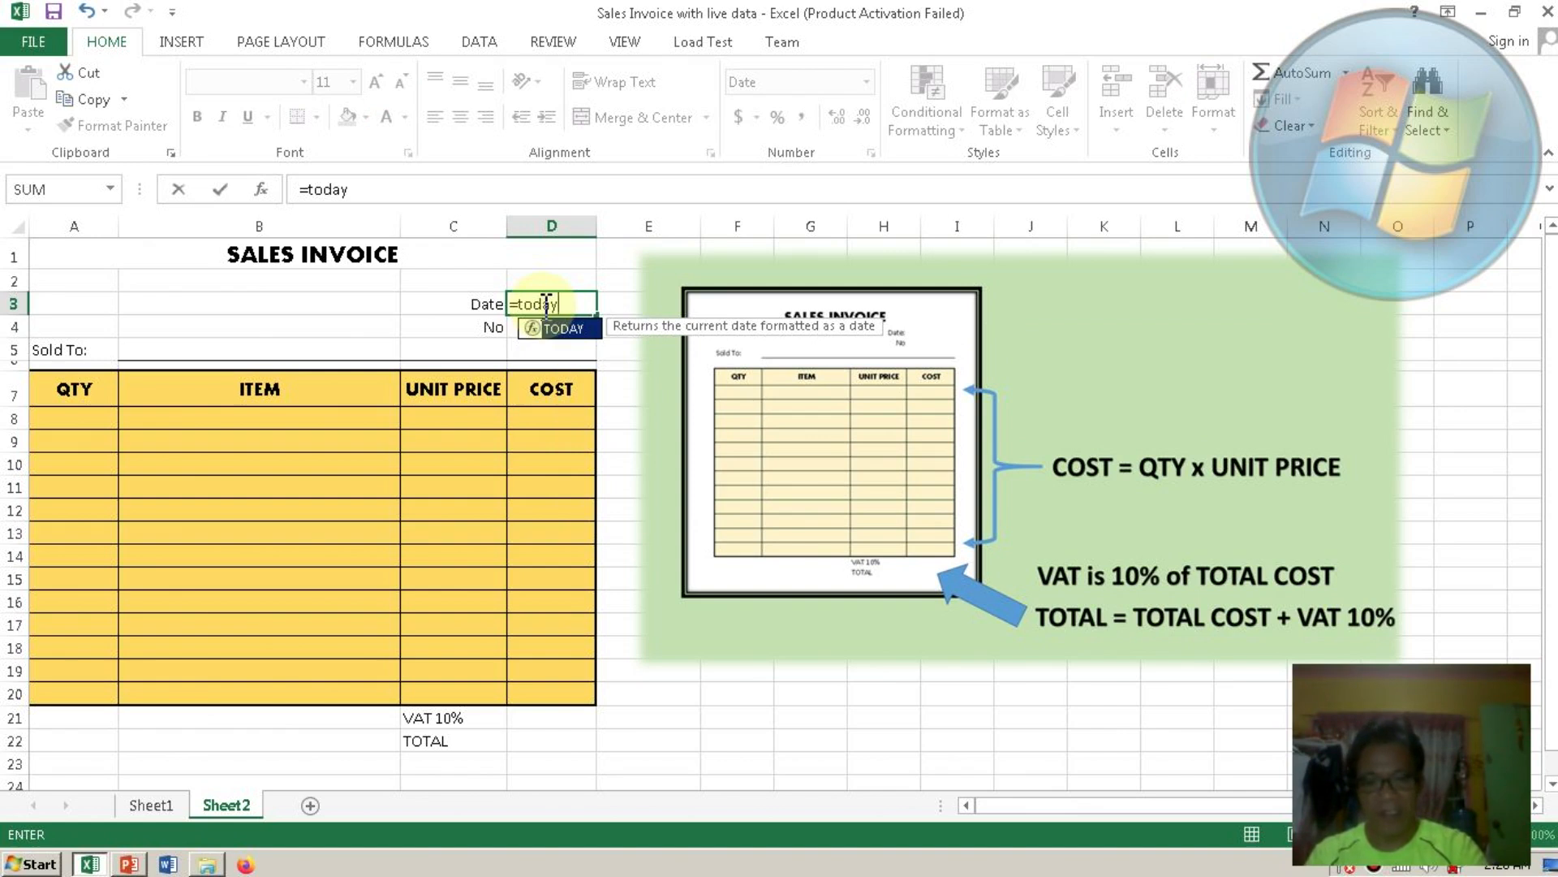
{"action": "type", "text": "("}
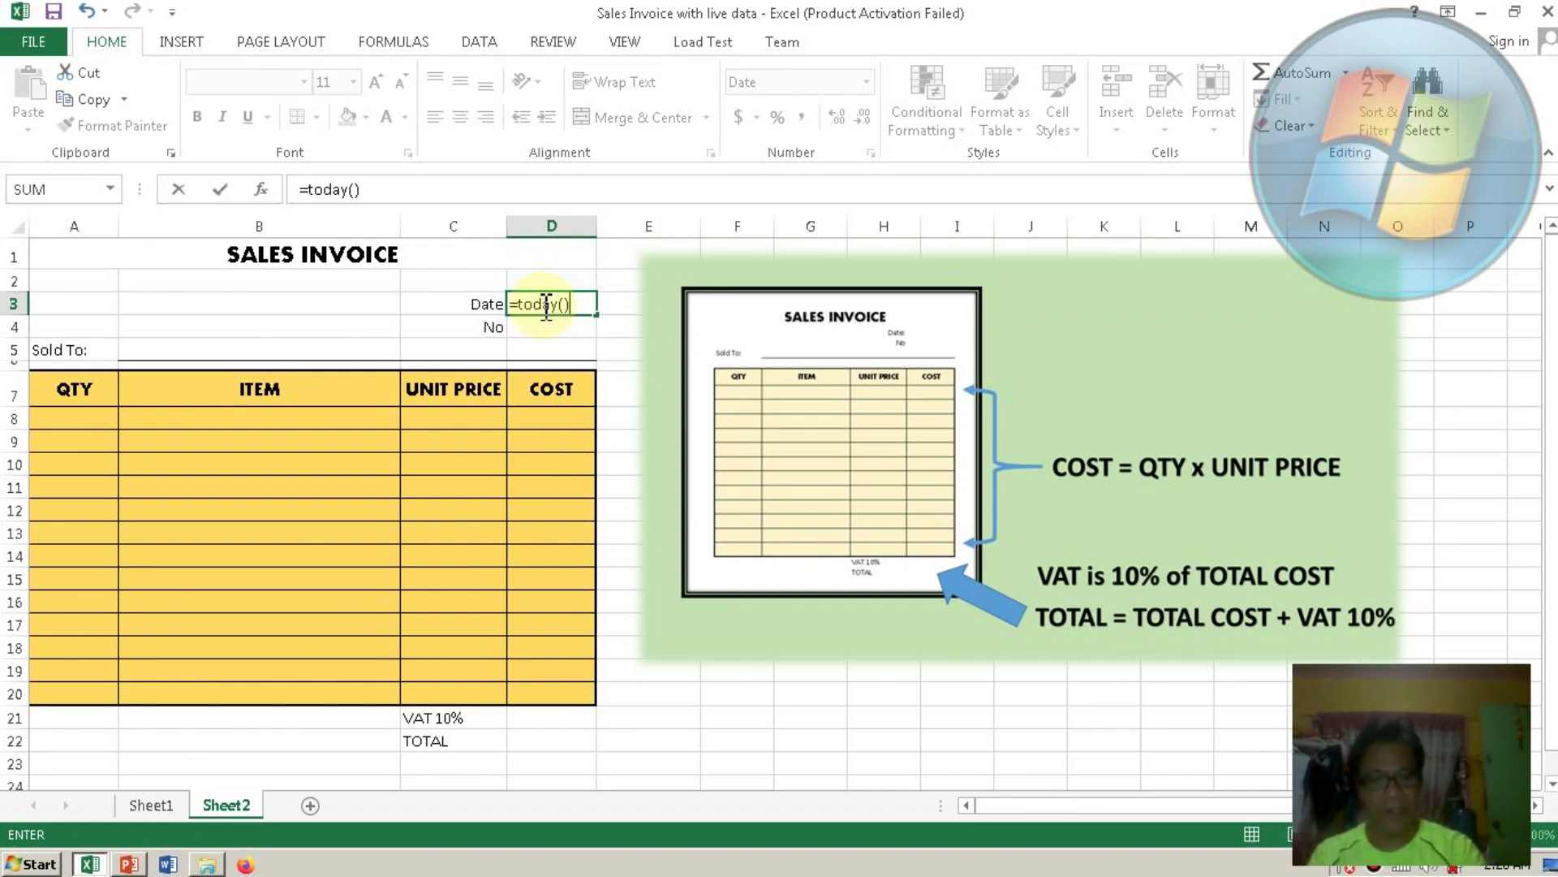
{"action": "key", "text": "Return"}
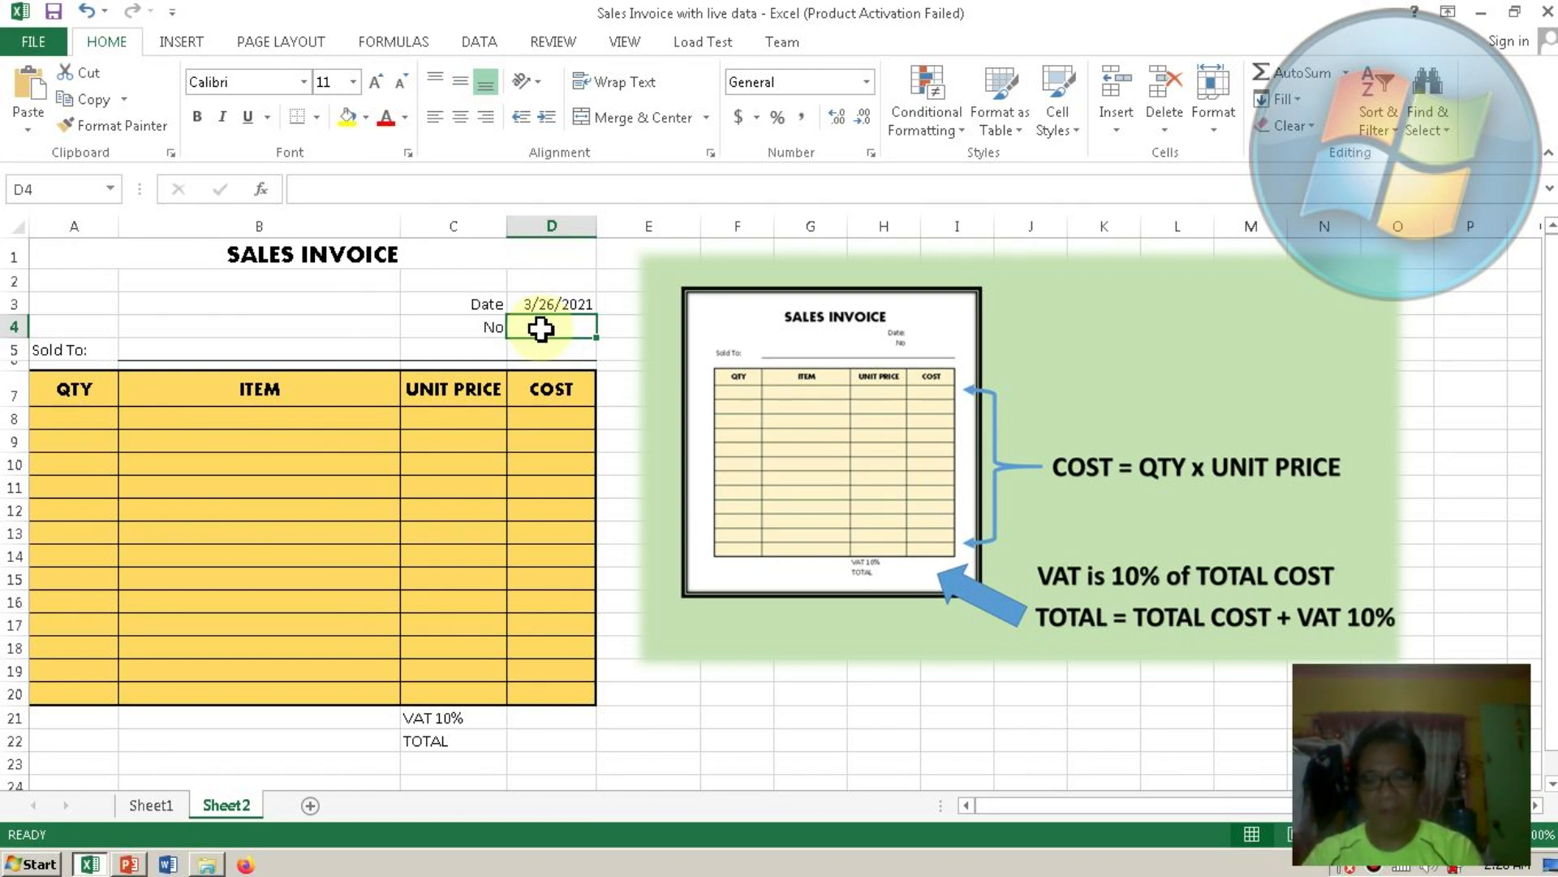
{"action": "type", "text": "100"}
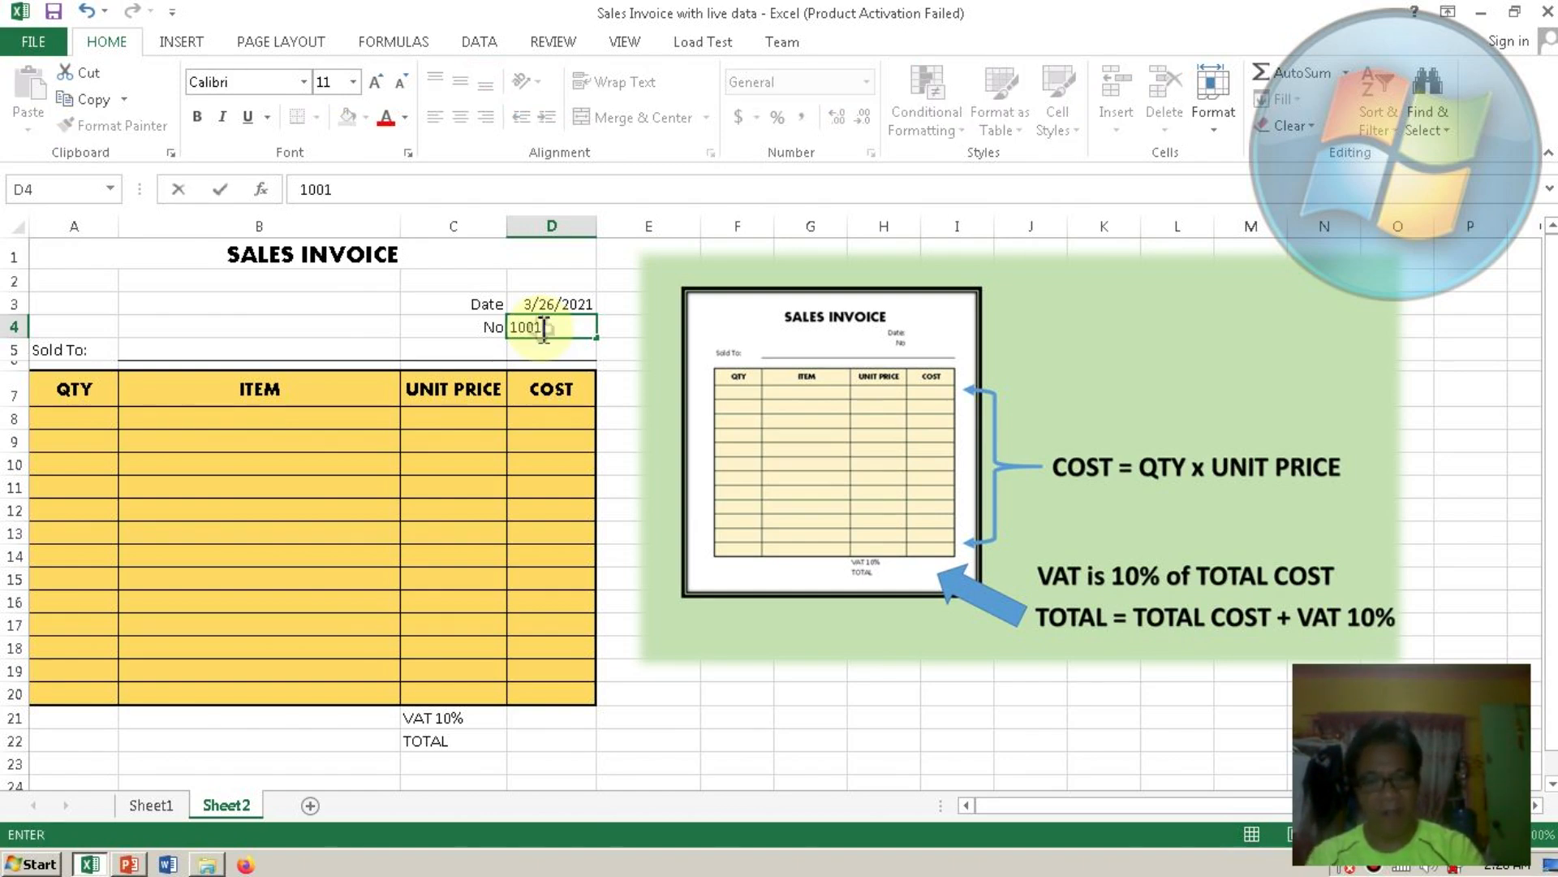
{"action": "type", "text": "1"}
{"action": "key", "text": "Return"}
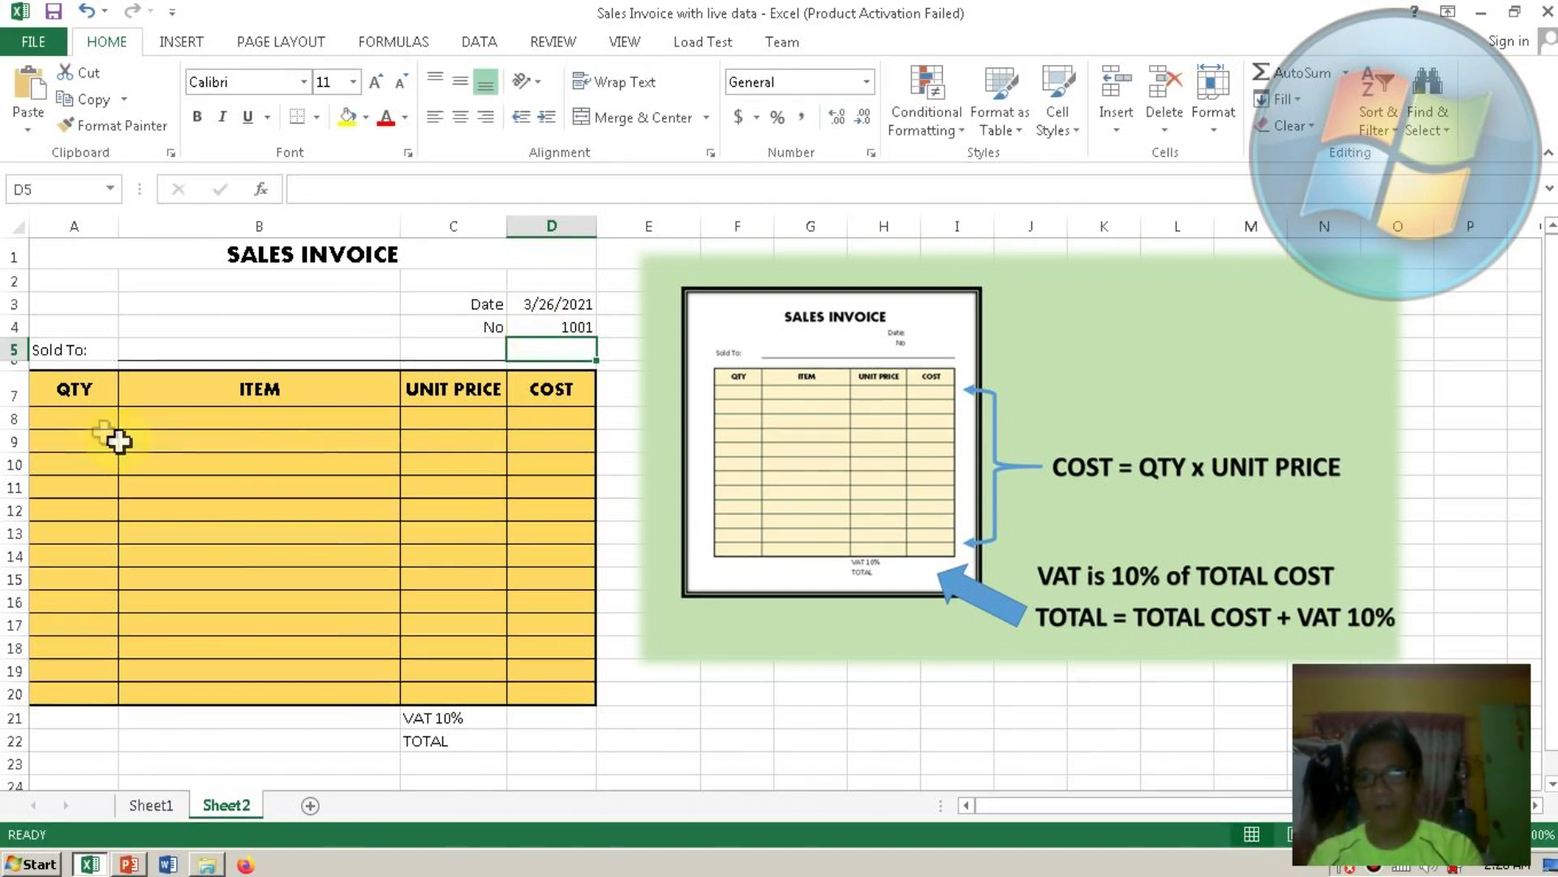
Enter the customer's name in the Sold To cell B5.
{"action": "left_click", "coordinate": [156, 353]}
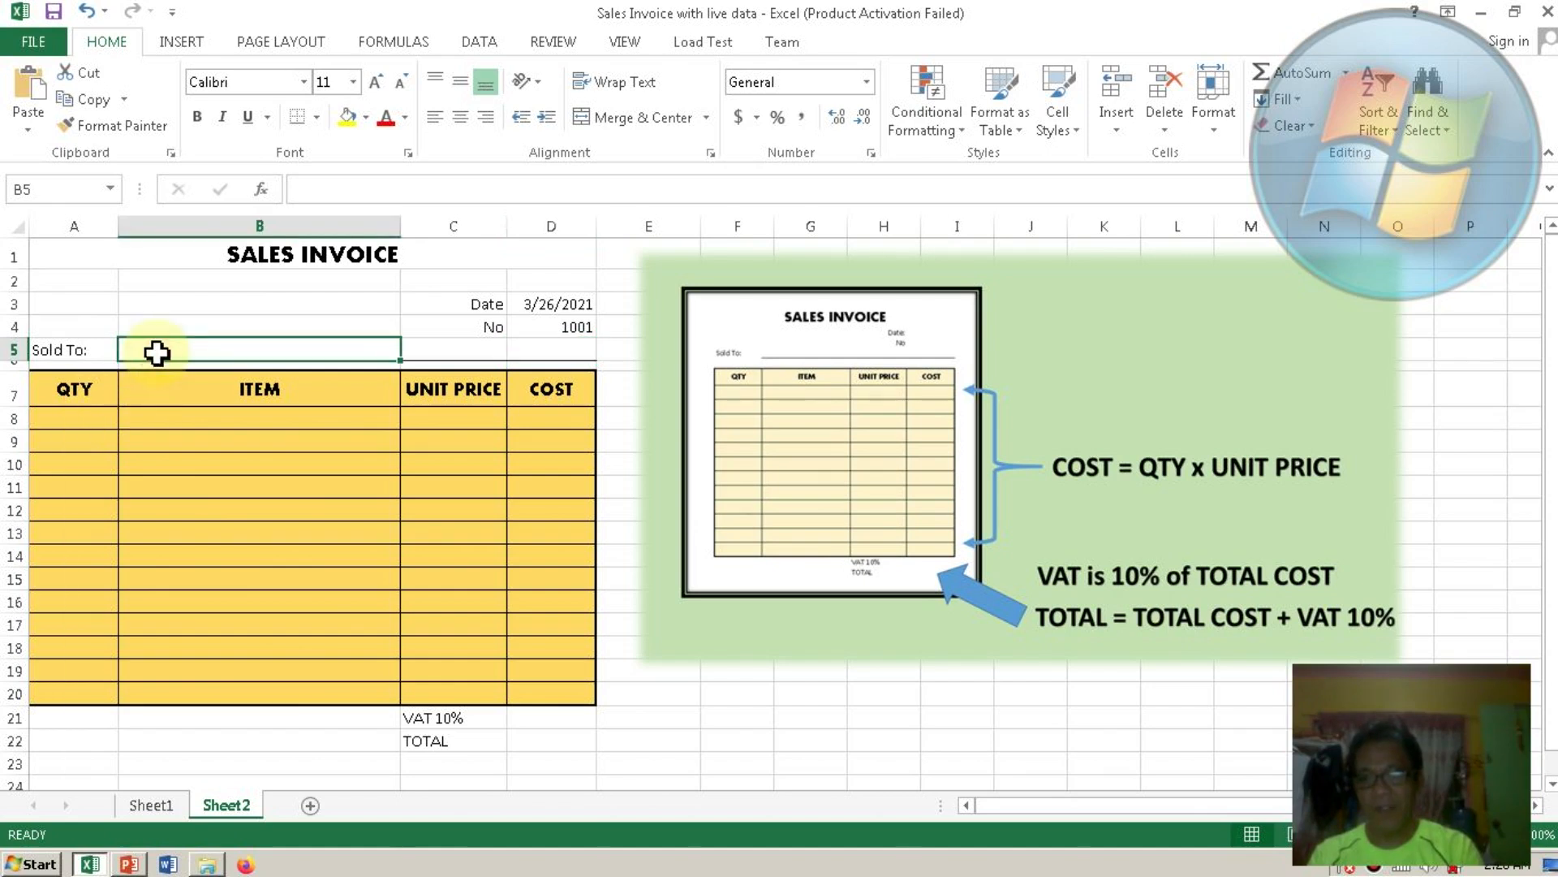
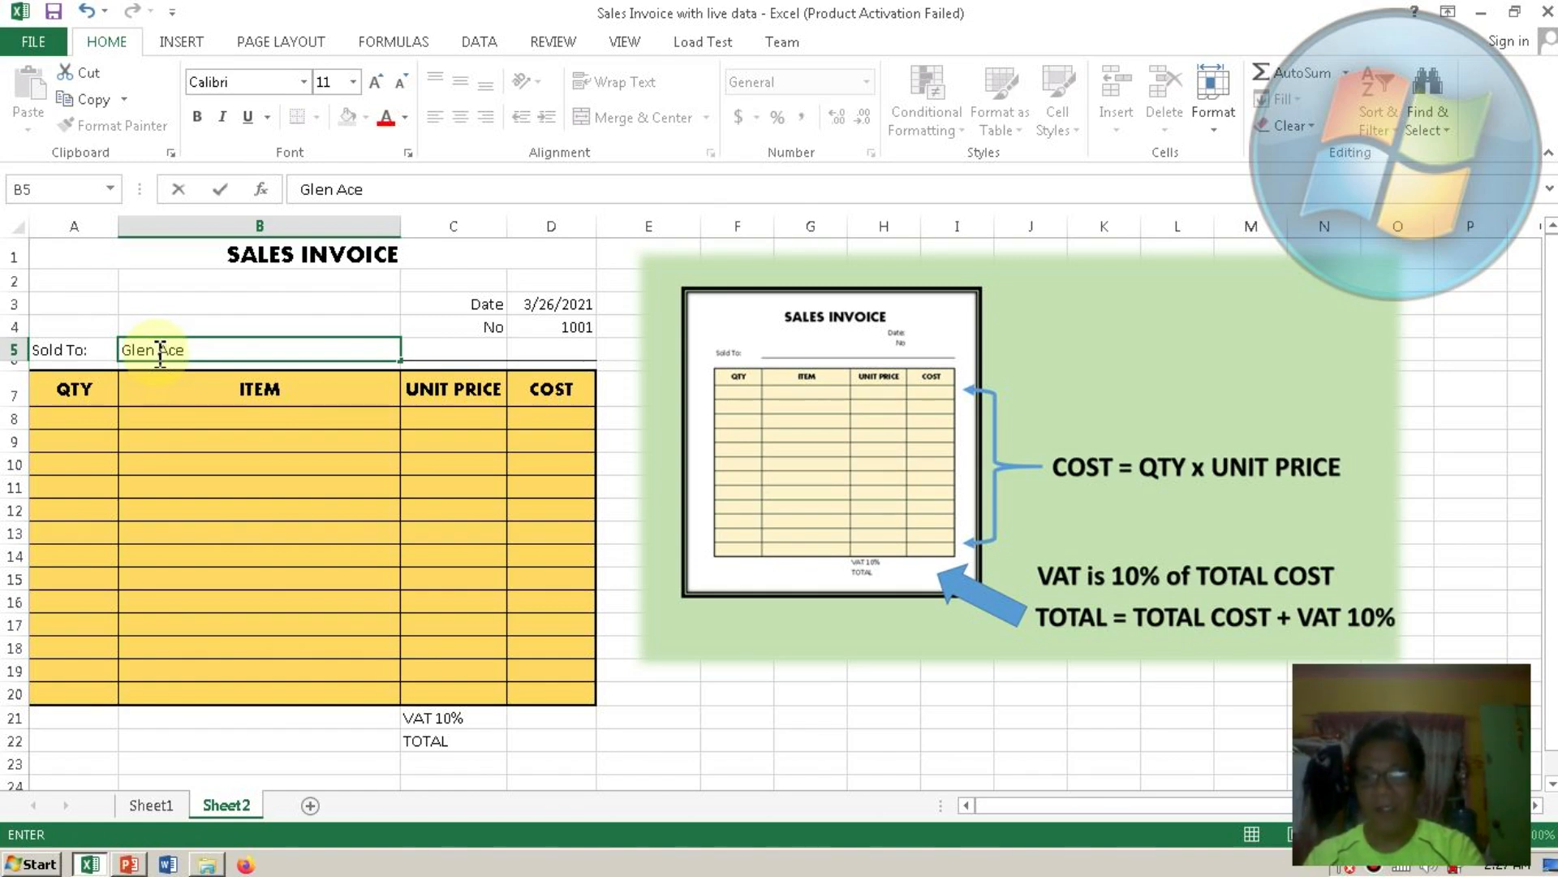
{"action": "key", "text": "Return"}
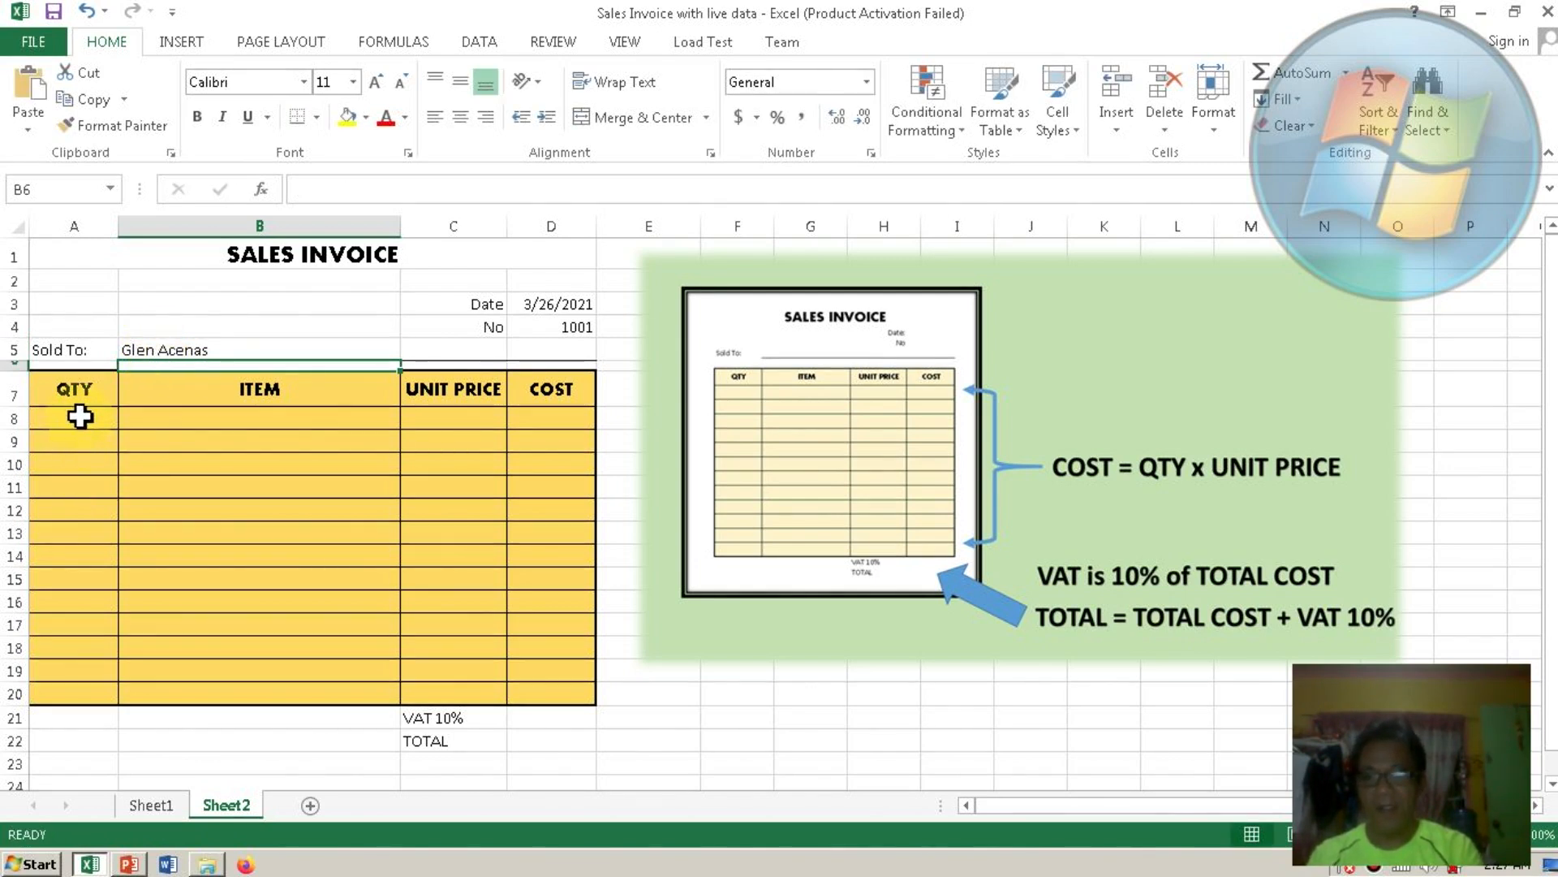
{"action": "left_click", "coordinate": [79, 416]}
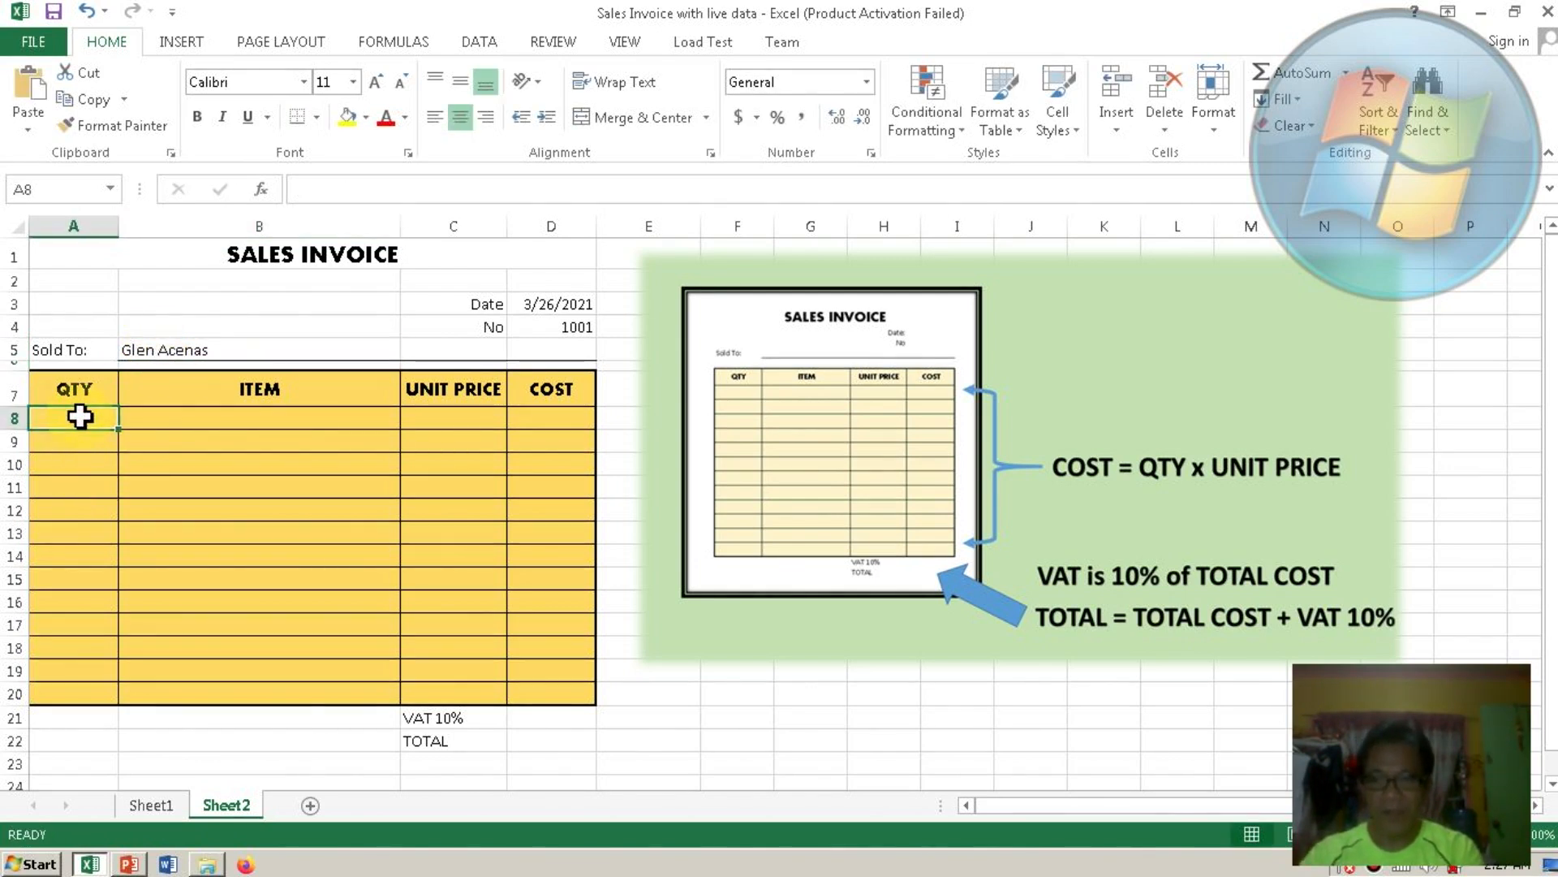
Fill row 8 with quantity 3, Laptop, unit price 8000, and begin a formula in D8.
{"action": "type", "text": "3"}
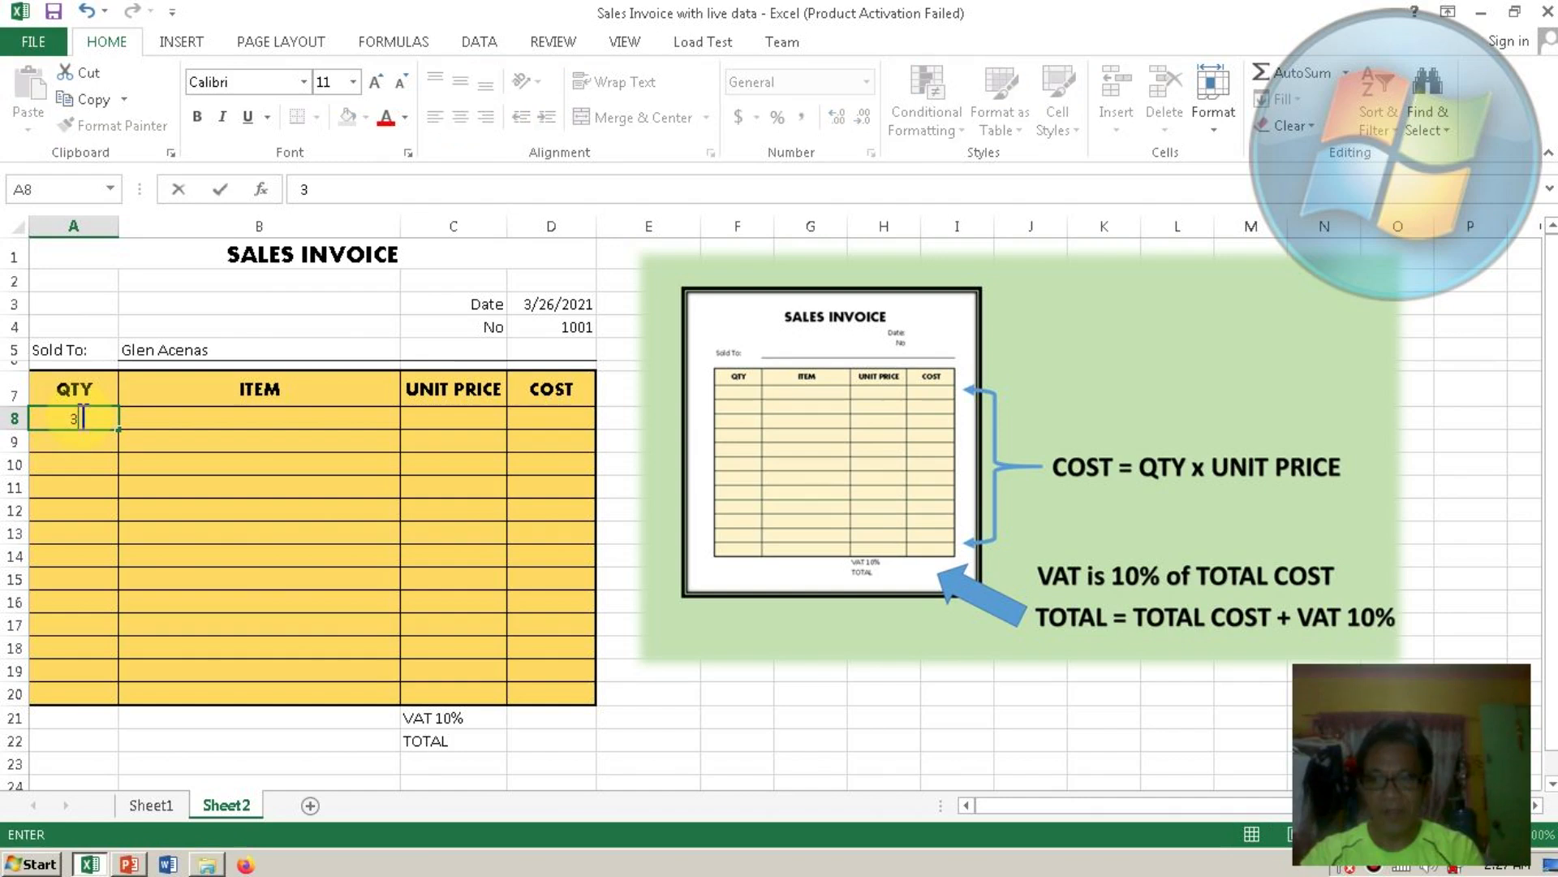
{"action": "left_click", "coordinate": [221, 417]}
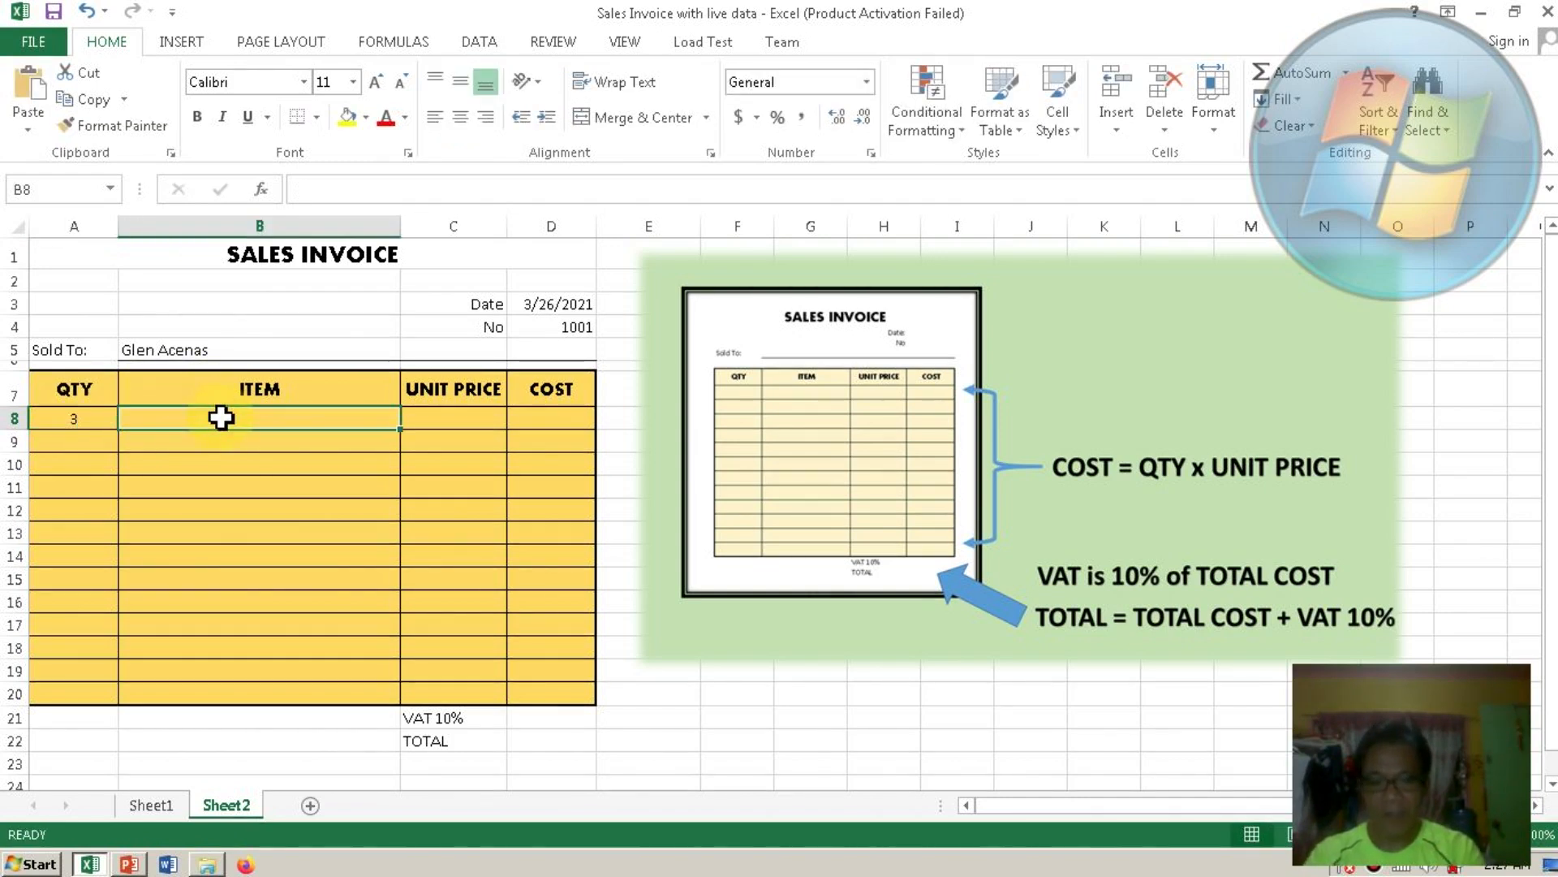
{"action": "type", "text": "Laptop"}
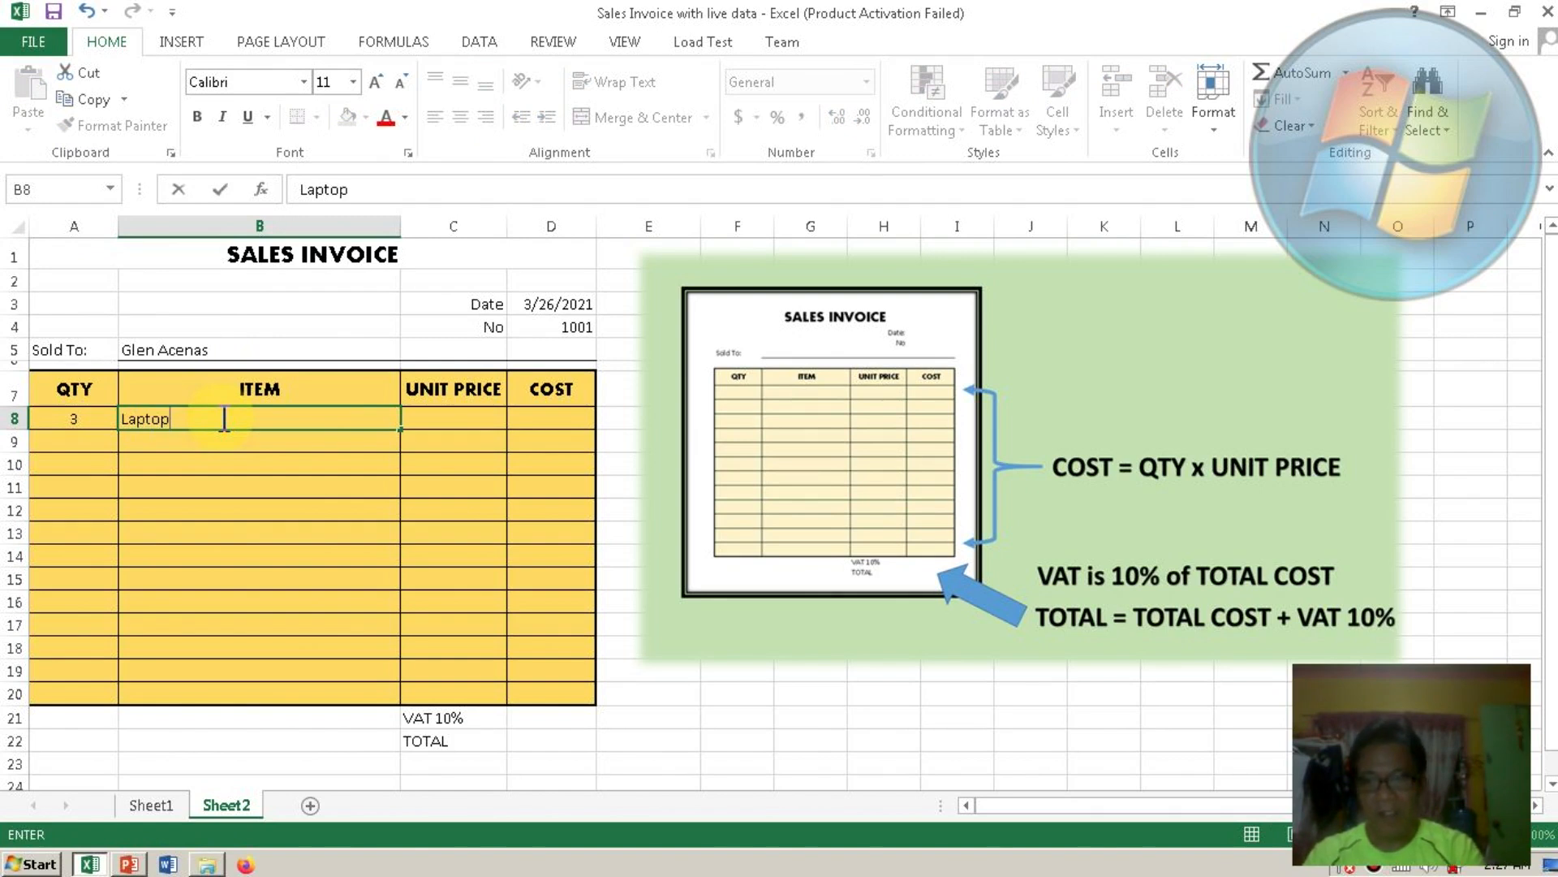
{"action": "key", "text": "Tab"}
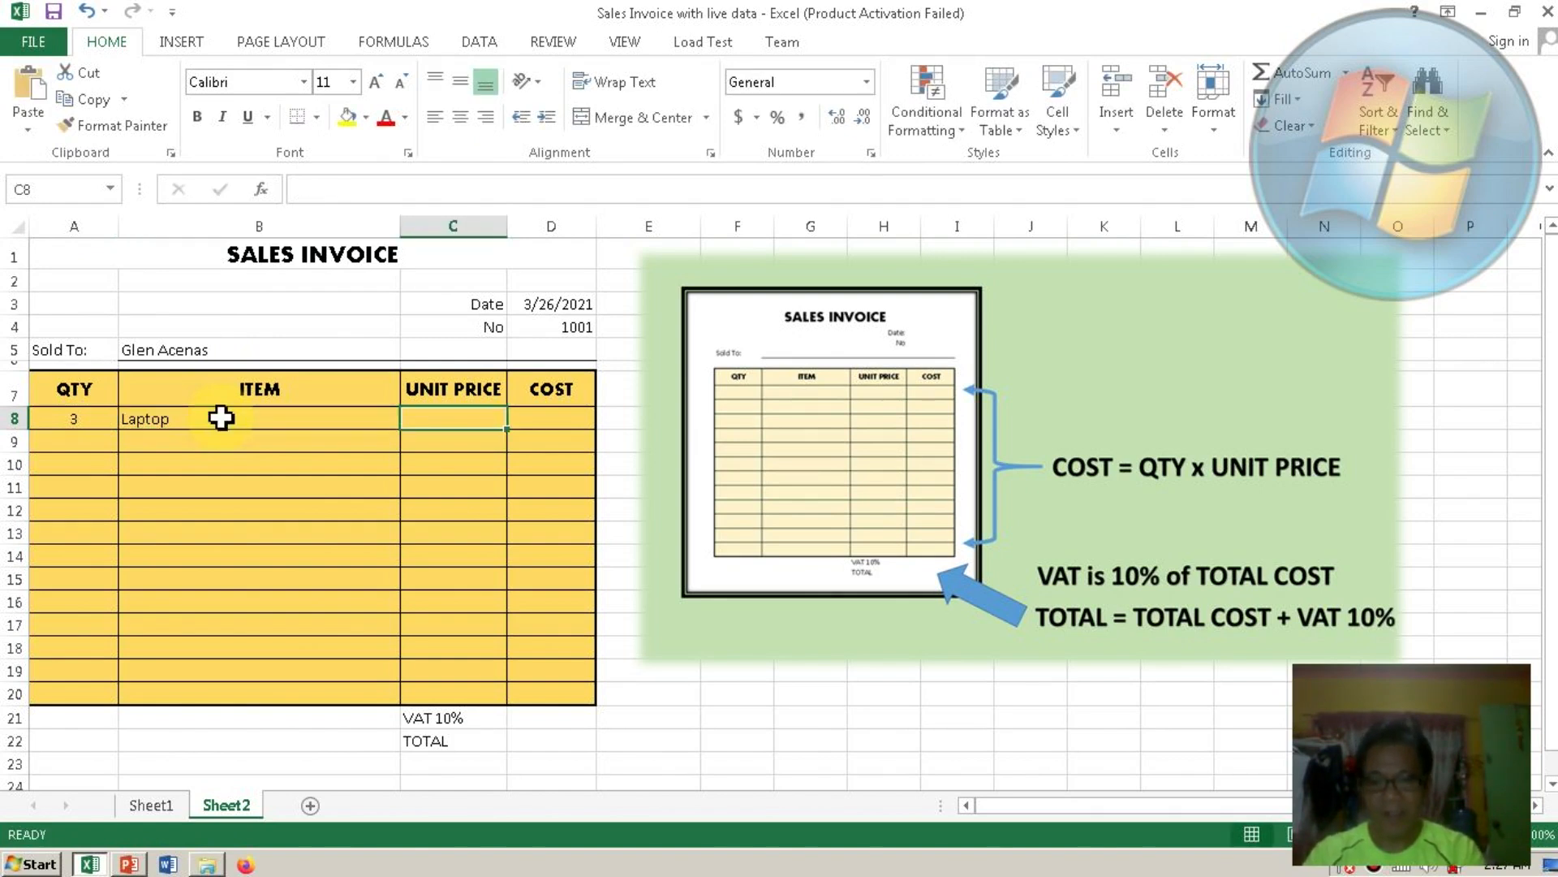
{"action": "type", "text": "8000"}
{"action": "key", "text": "Tab"}
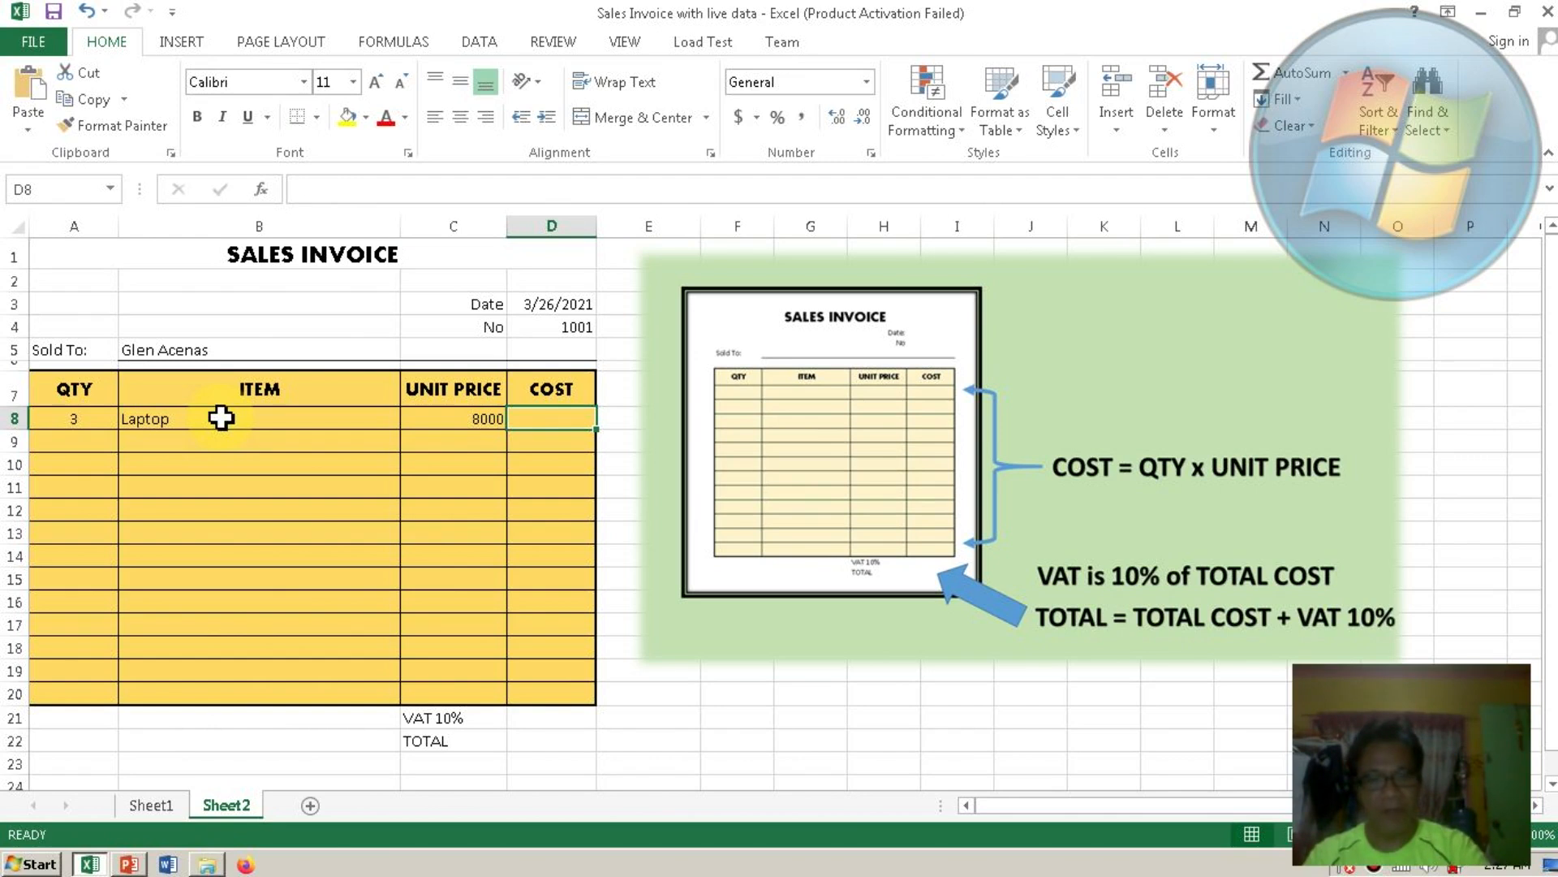
{"action": "type", "text": "="}
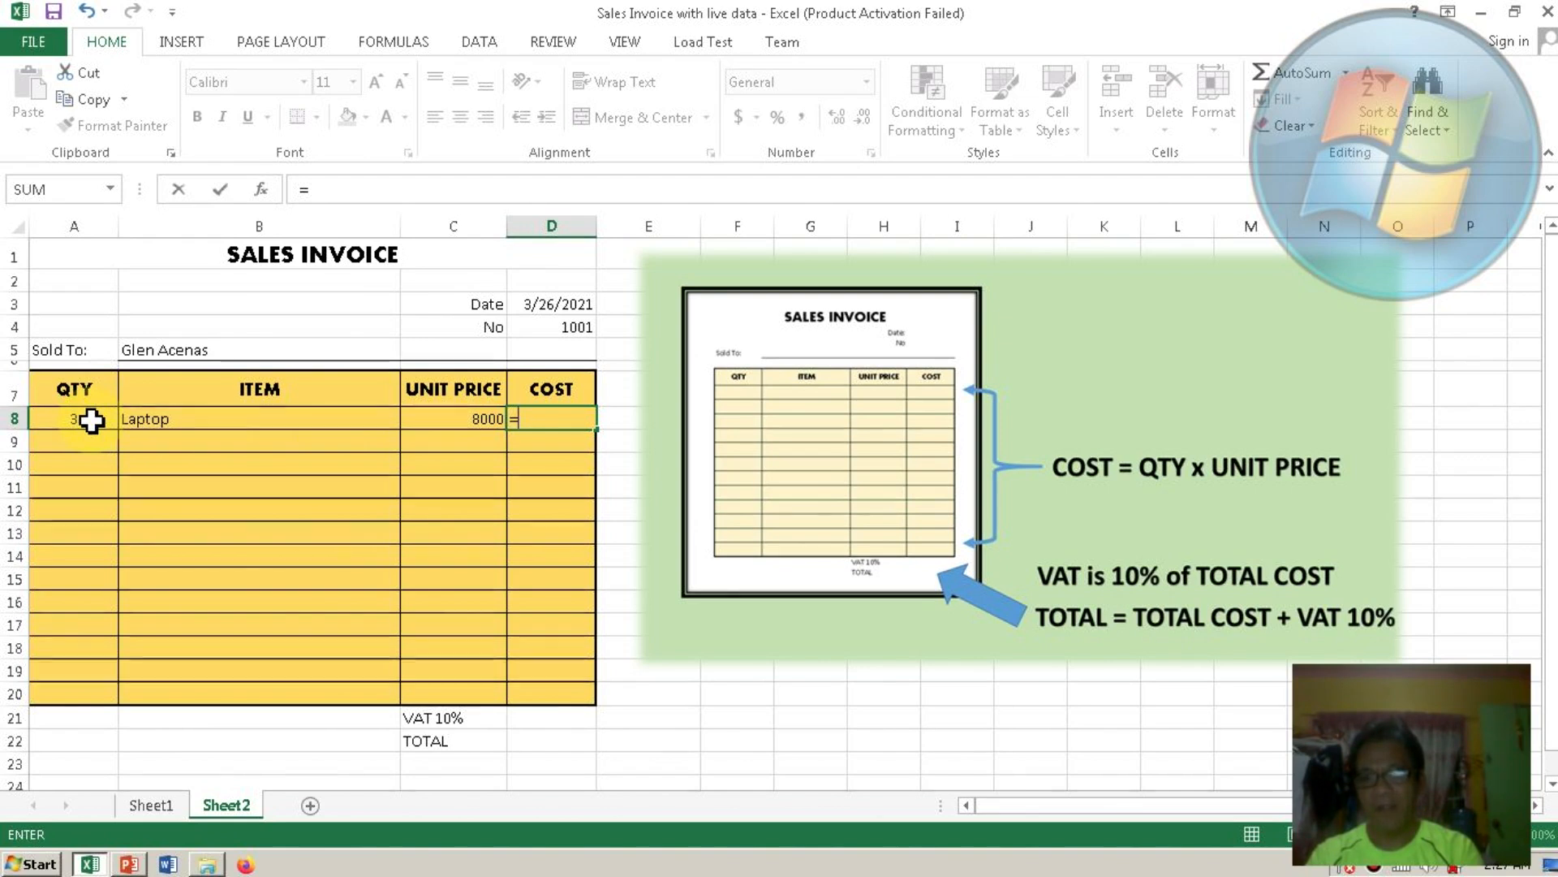
Complete the COST formula in D8 as =A8*C8, giving 24000.
{"action": "left_click", "coordinate": [91, 419]}
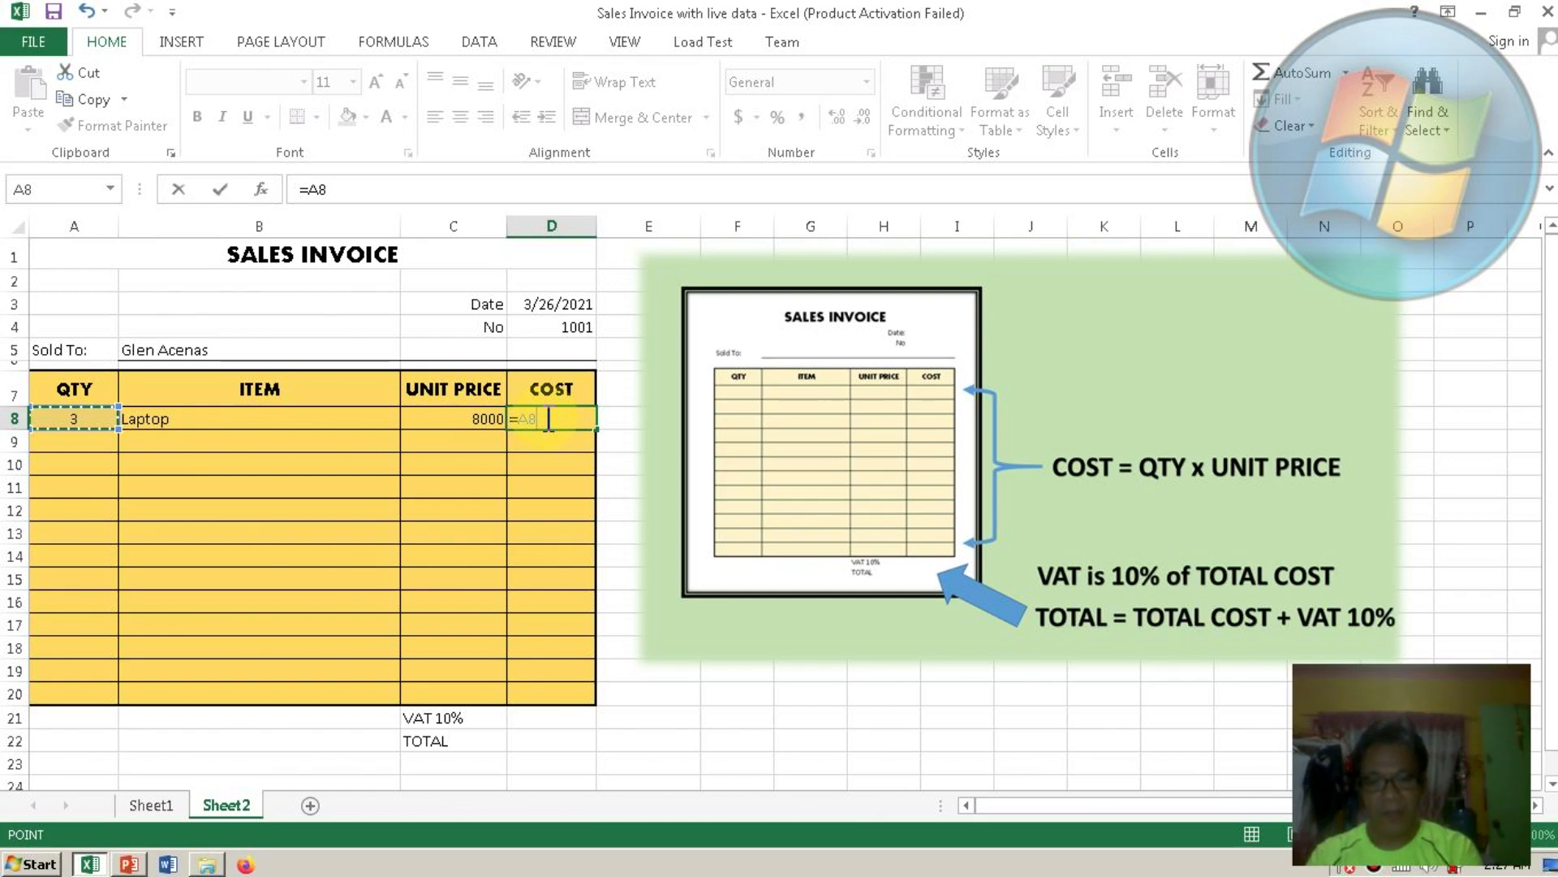
{"action": "type", "text": "*"}
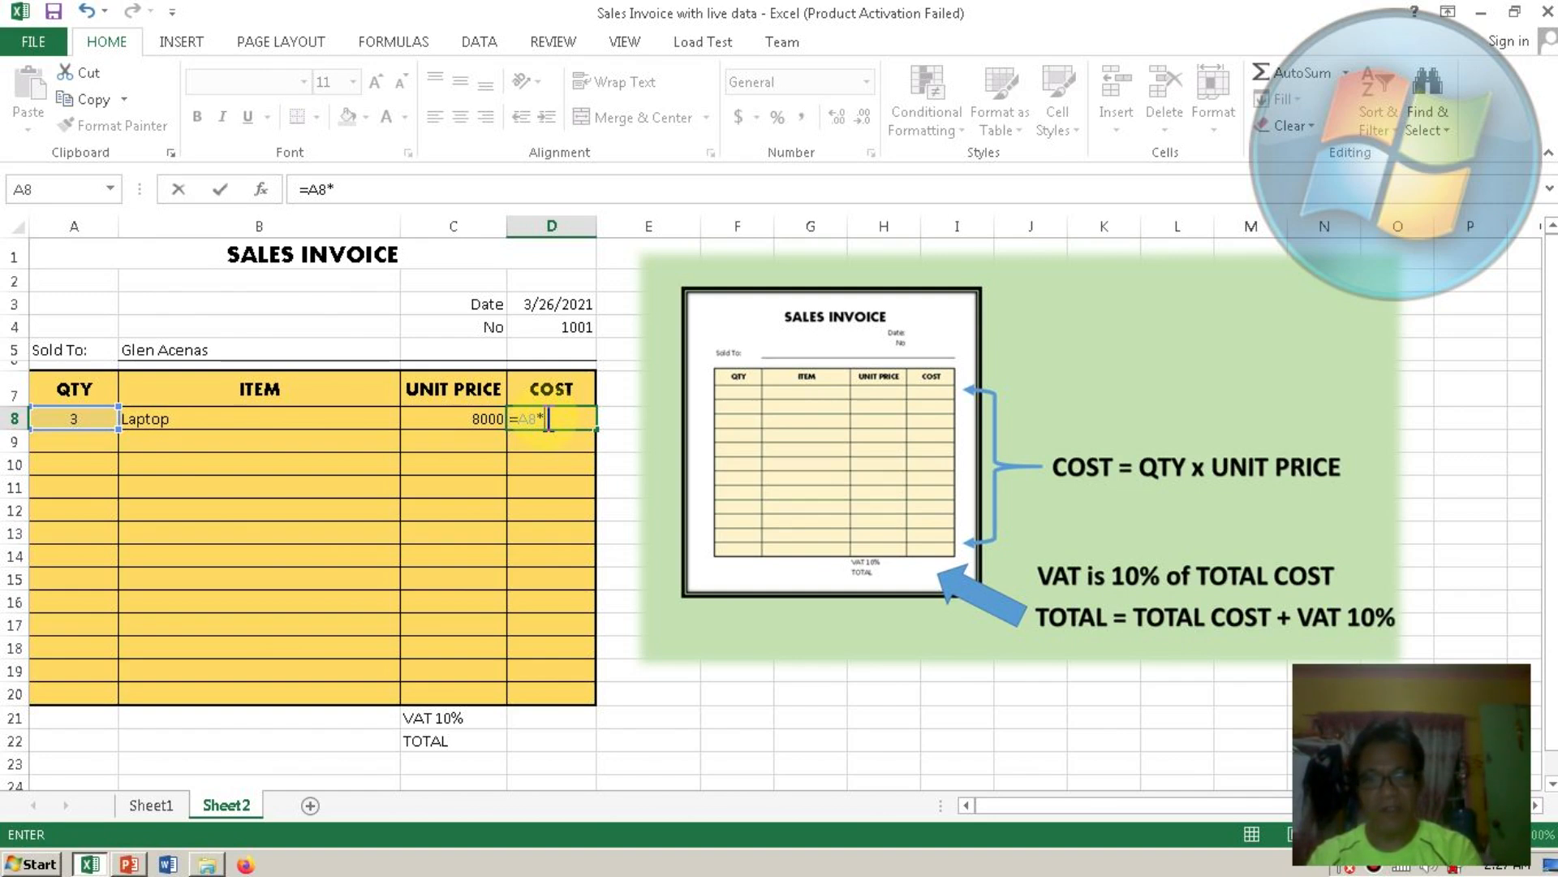
{"action": "left_click", "coordinate": [473, 419]}
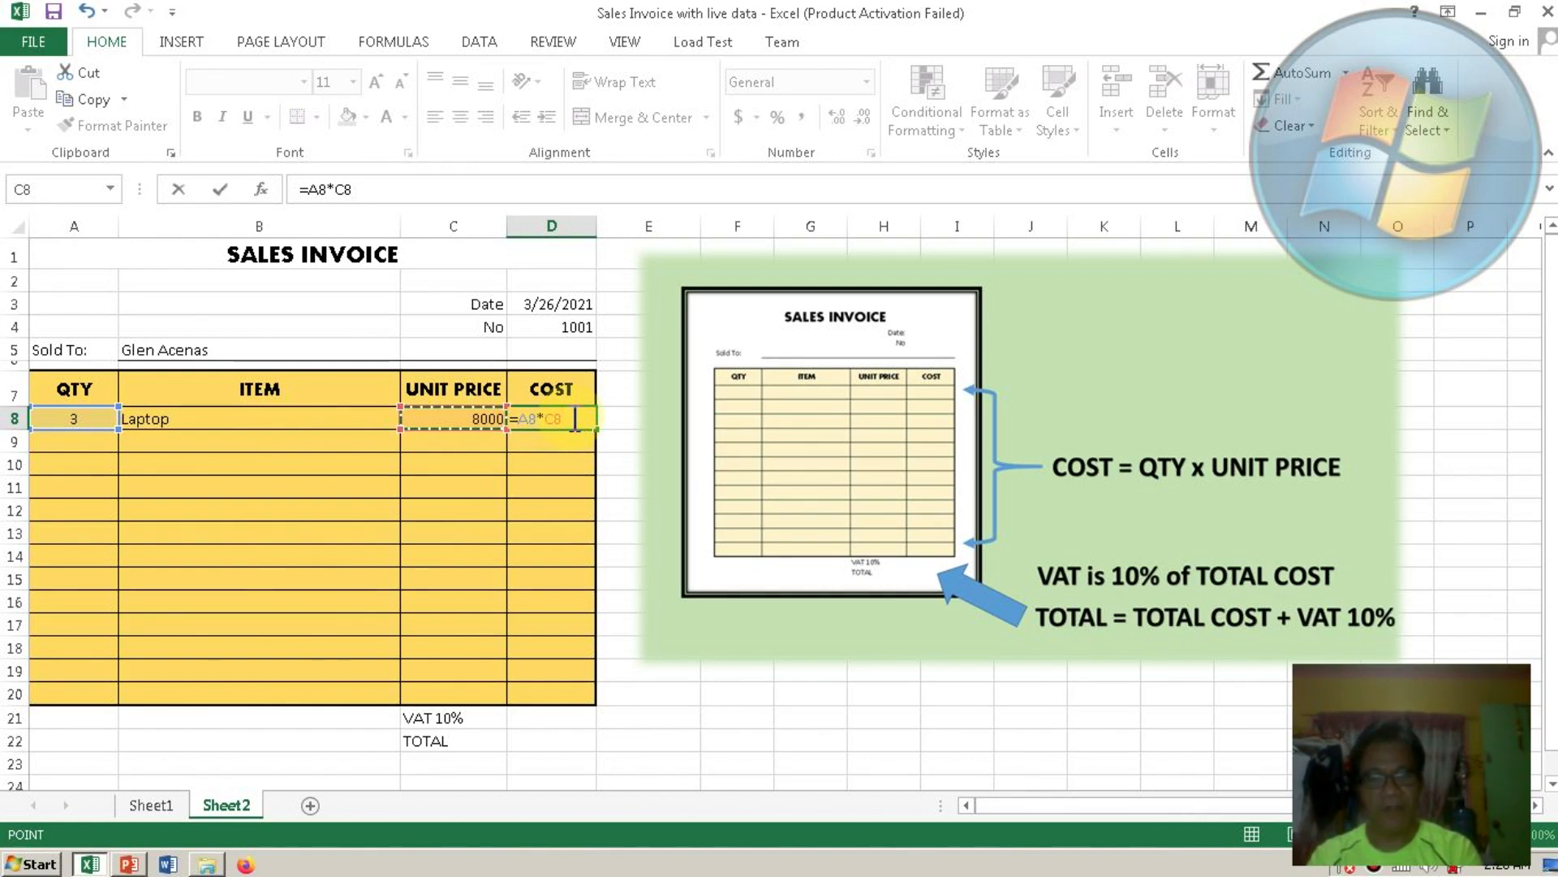
{"action": "key", "text": "Return"}
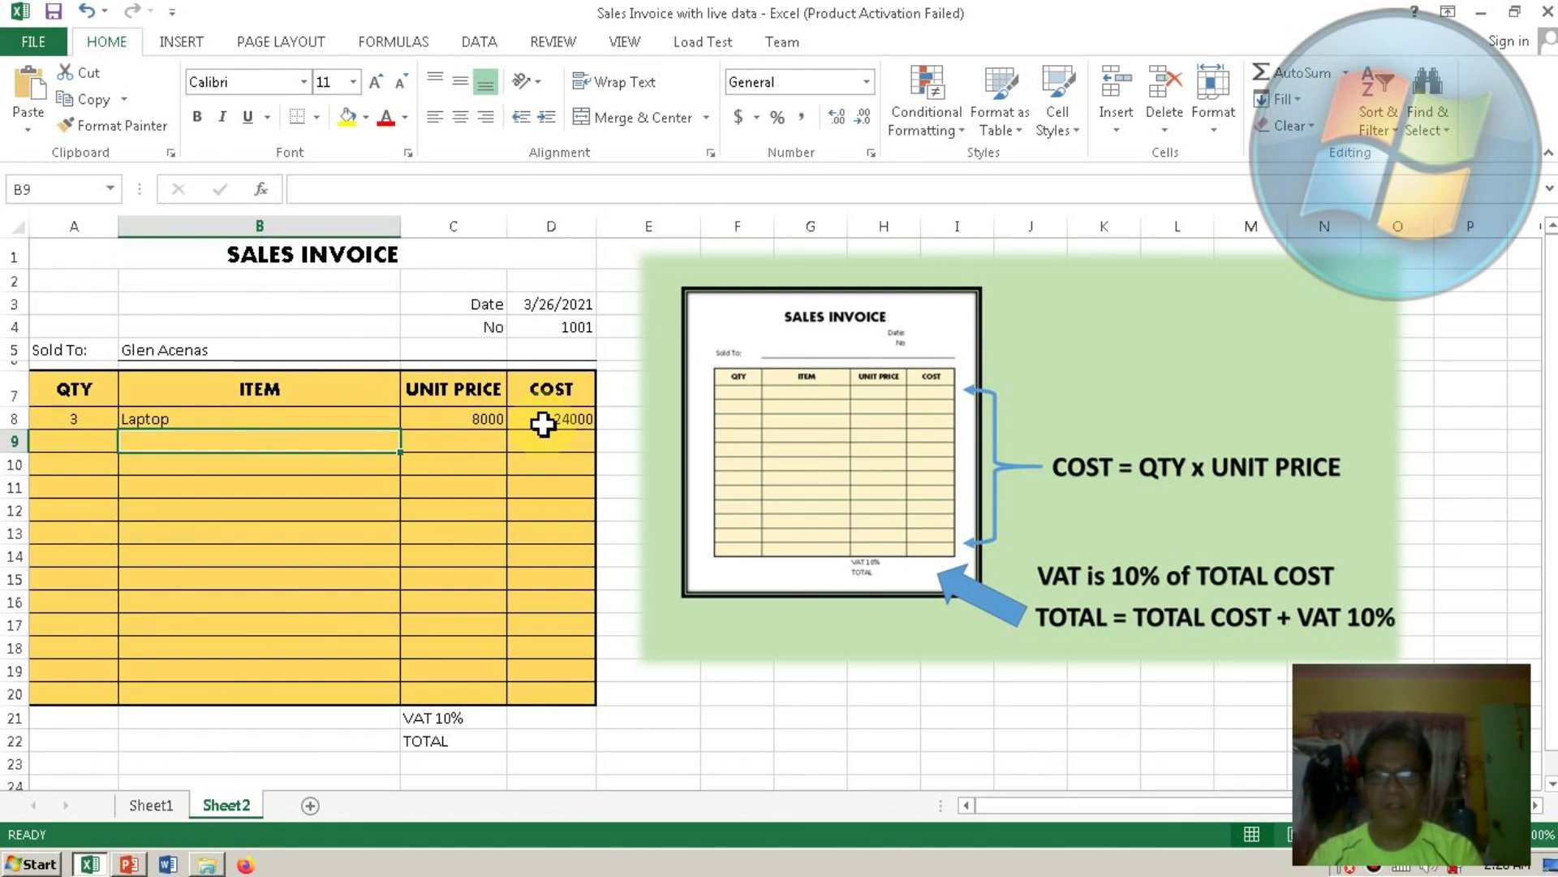
Enter row 9 as quantity 2, item Mask, unit price 5.
{"action": "left_click", "coordinate": [90, 441]}
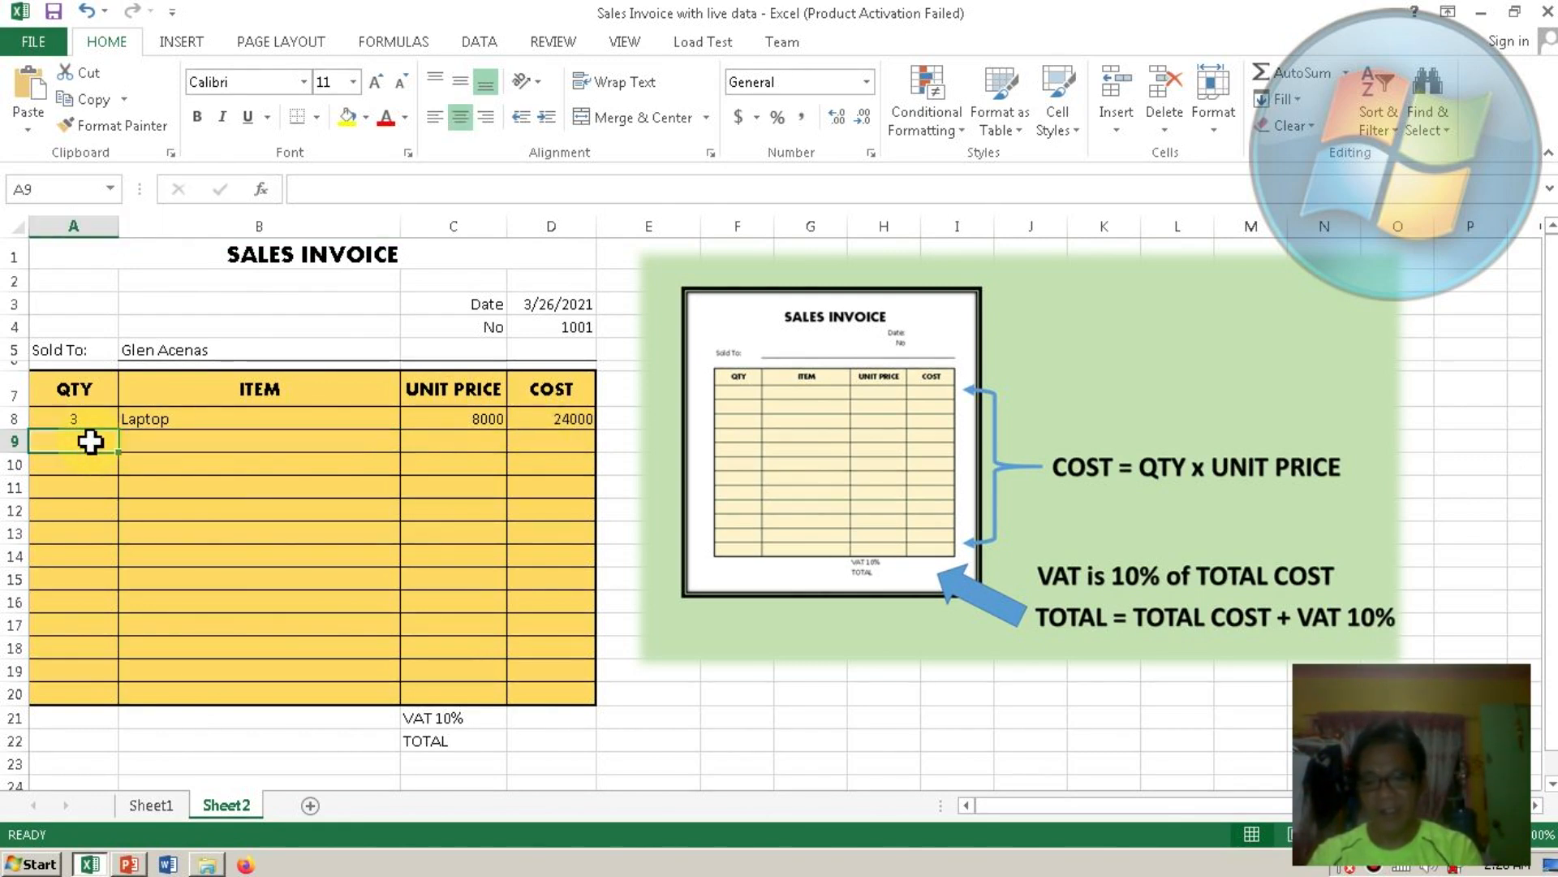
{"action": "type", "text": "2"}
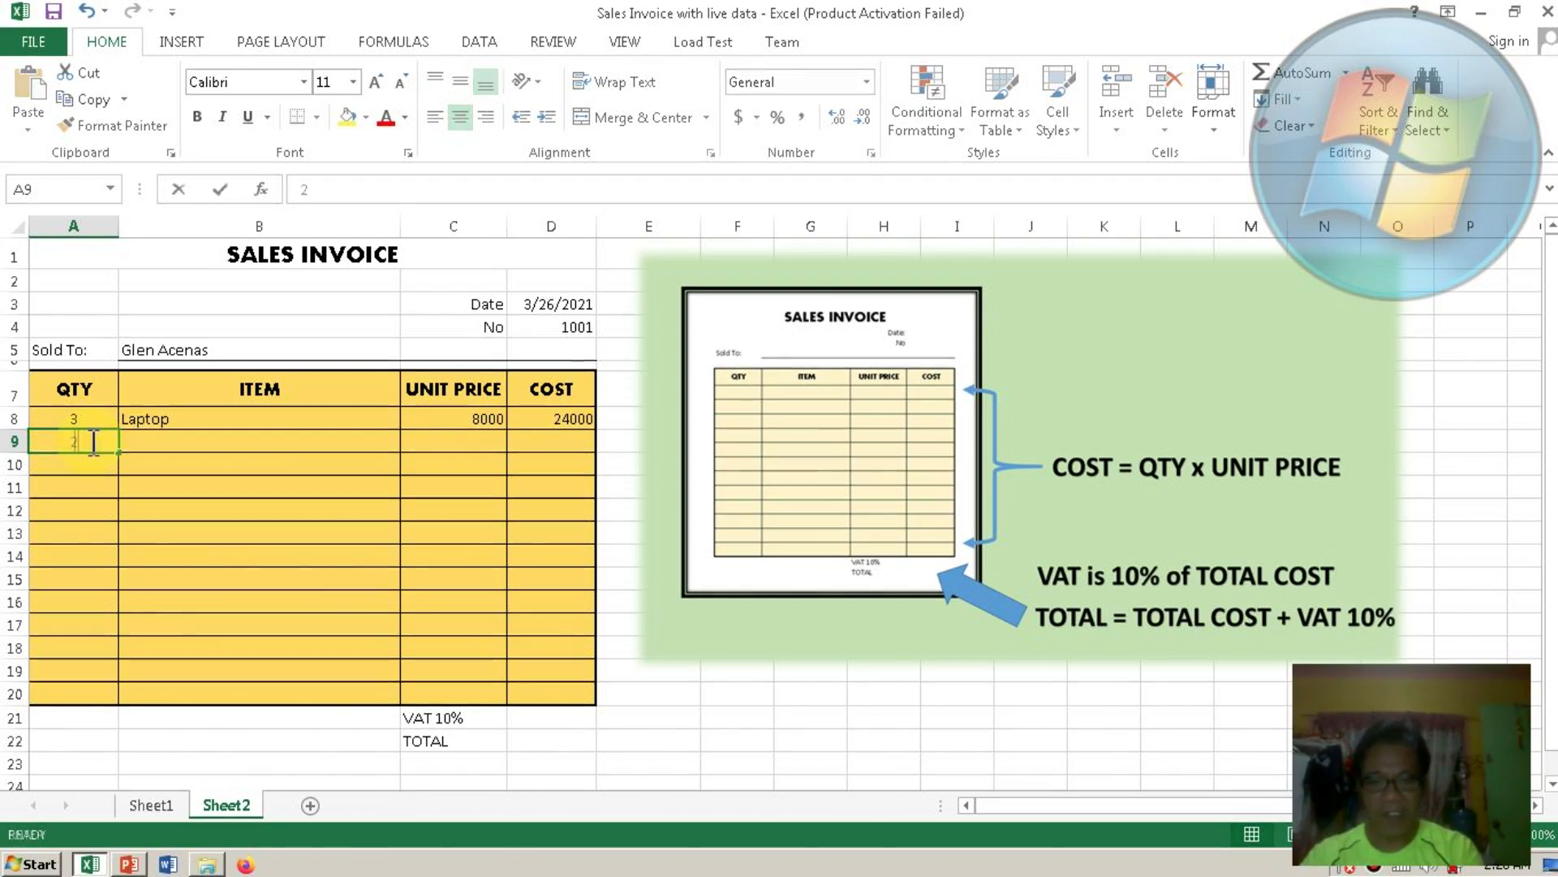
{"action": "left_click", "coordinate": [140, 440]}
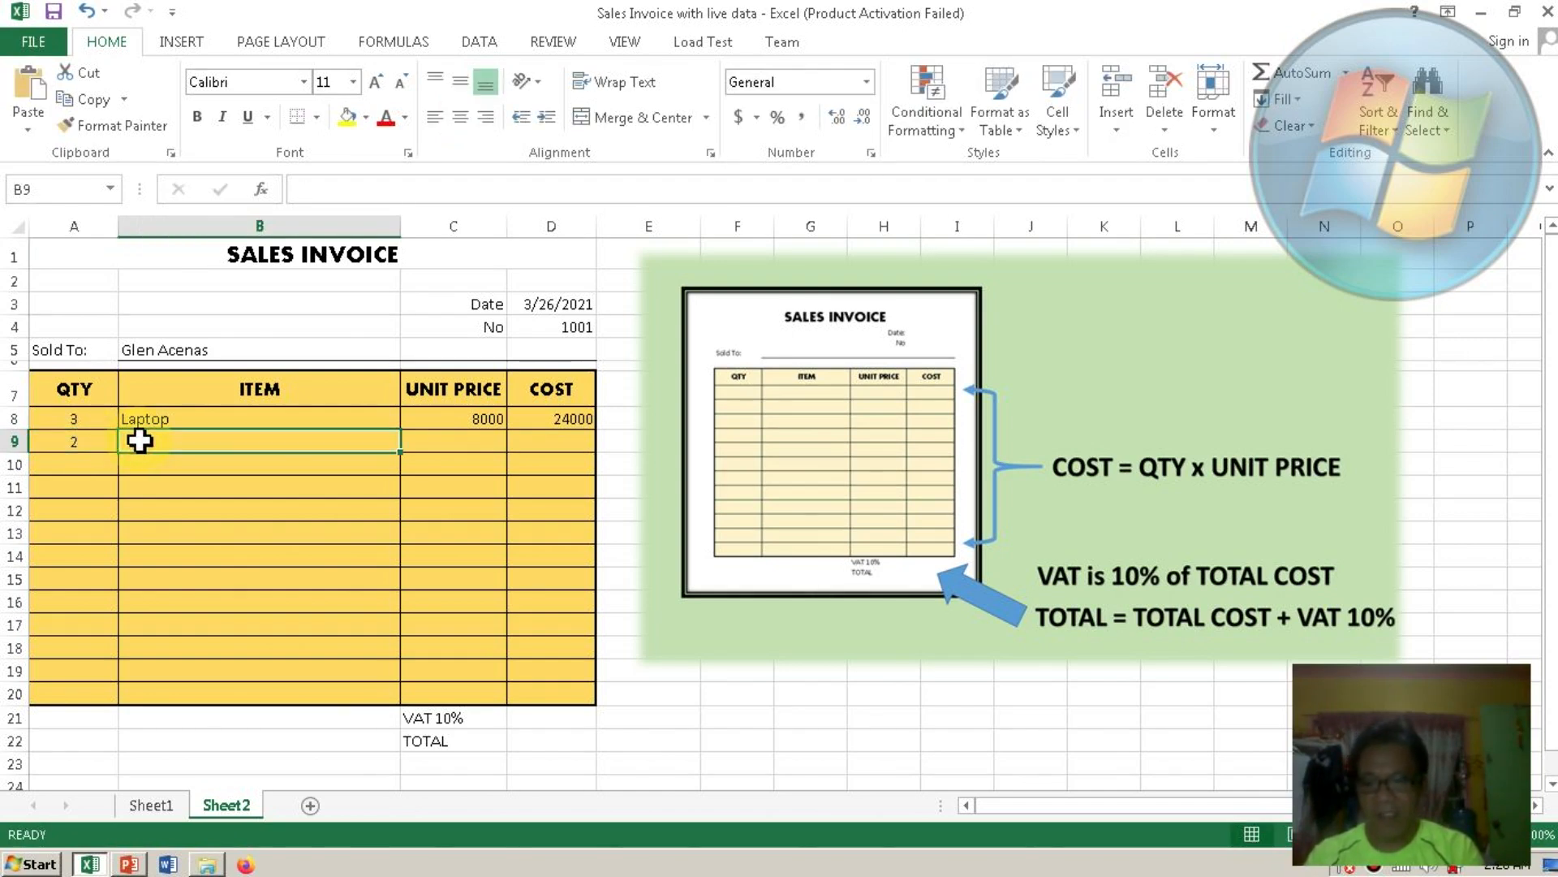
{"action": "type", "text": "Mask"}
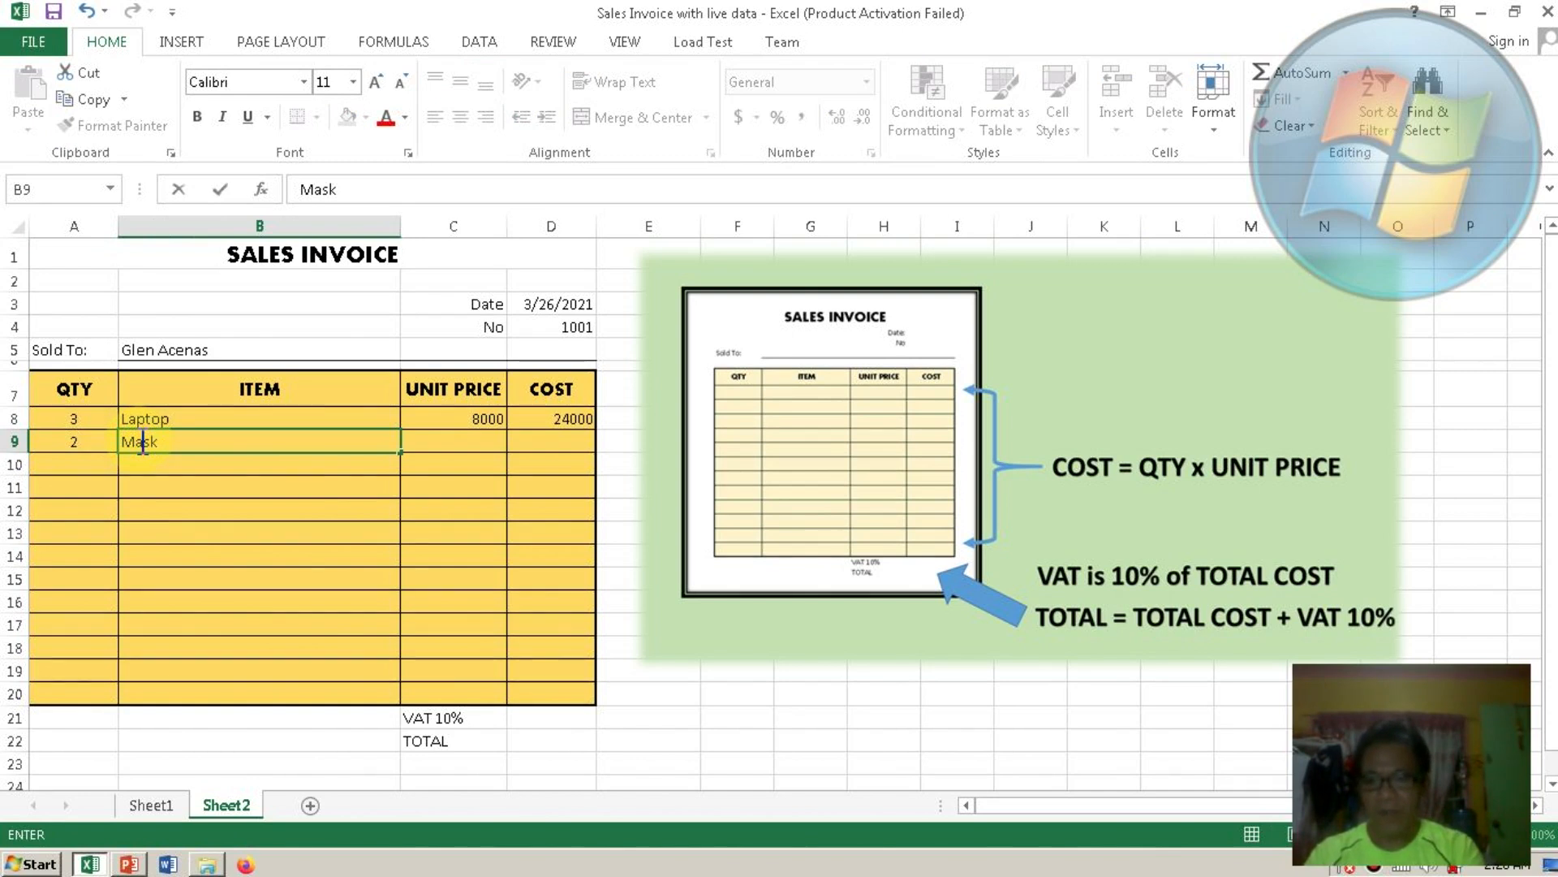
{"action": "key", "text": "Tab"}
{"action": "type", "text": "5"}
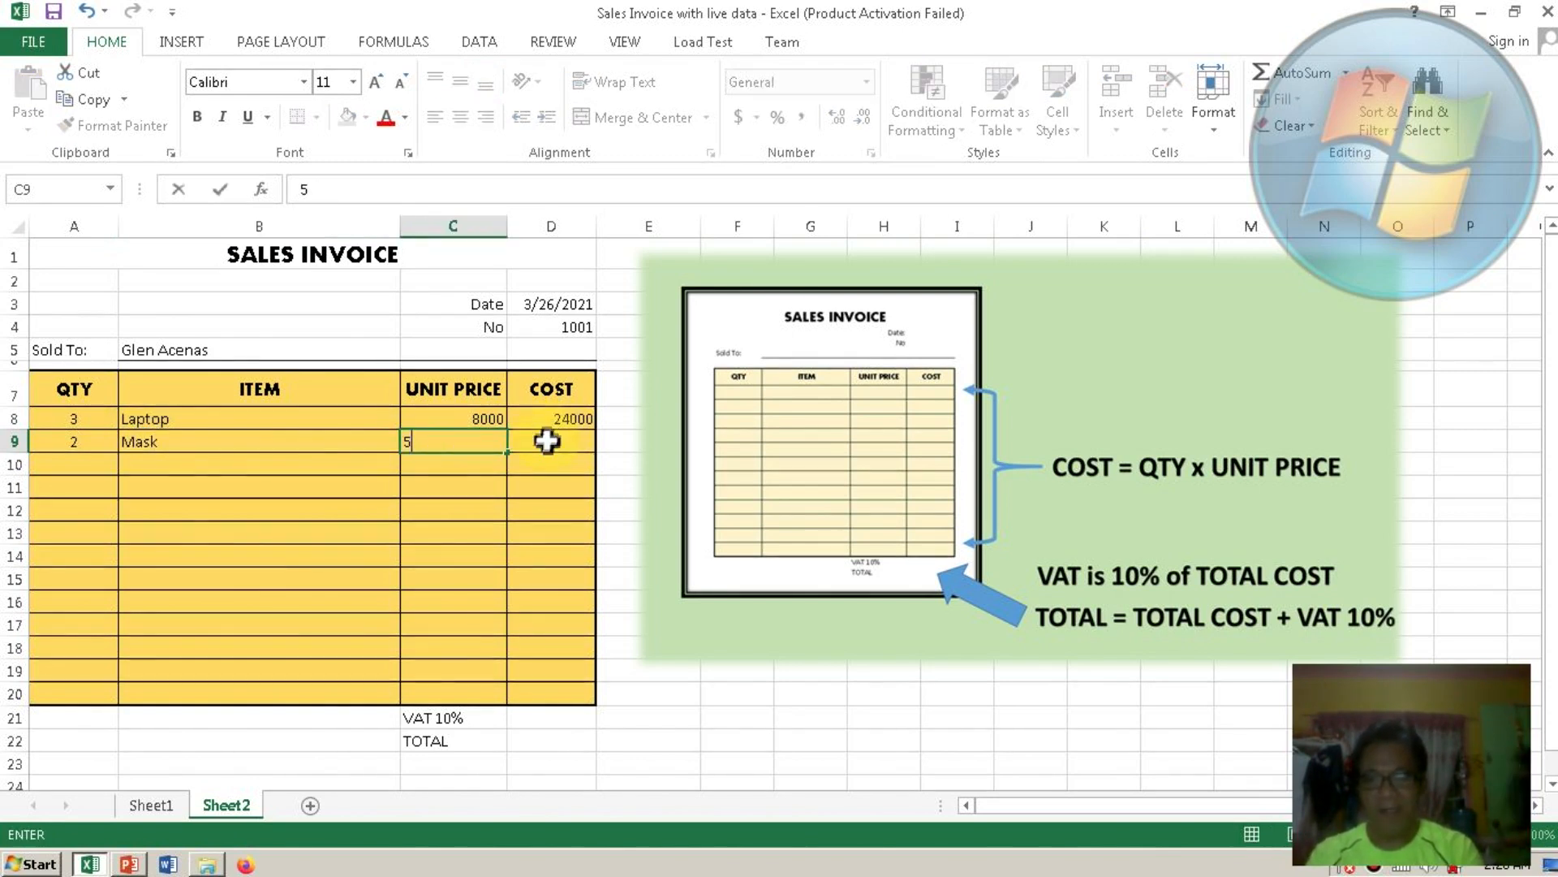
{"action": "key", "text": "Tab"}
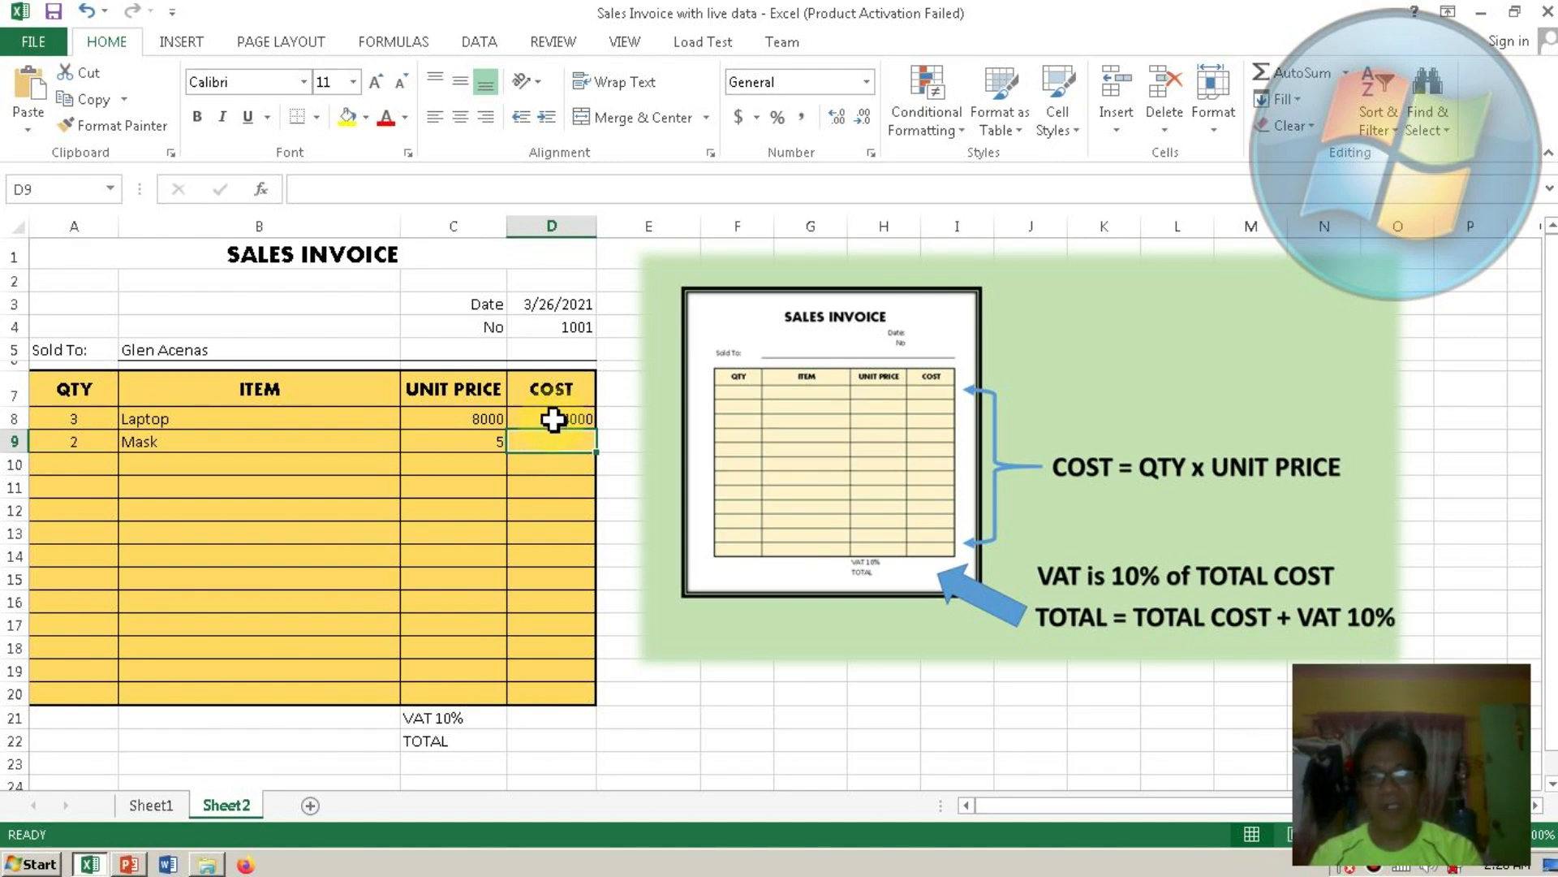
Copy D8's COST formula down to D20 and check the copies in D9–D11.
{"action": "left_click", "coordinate": [553, 419]}
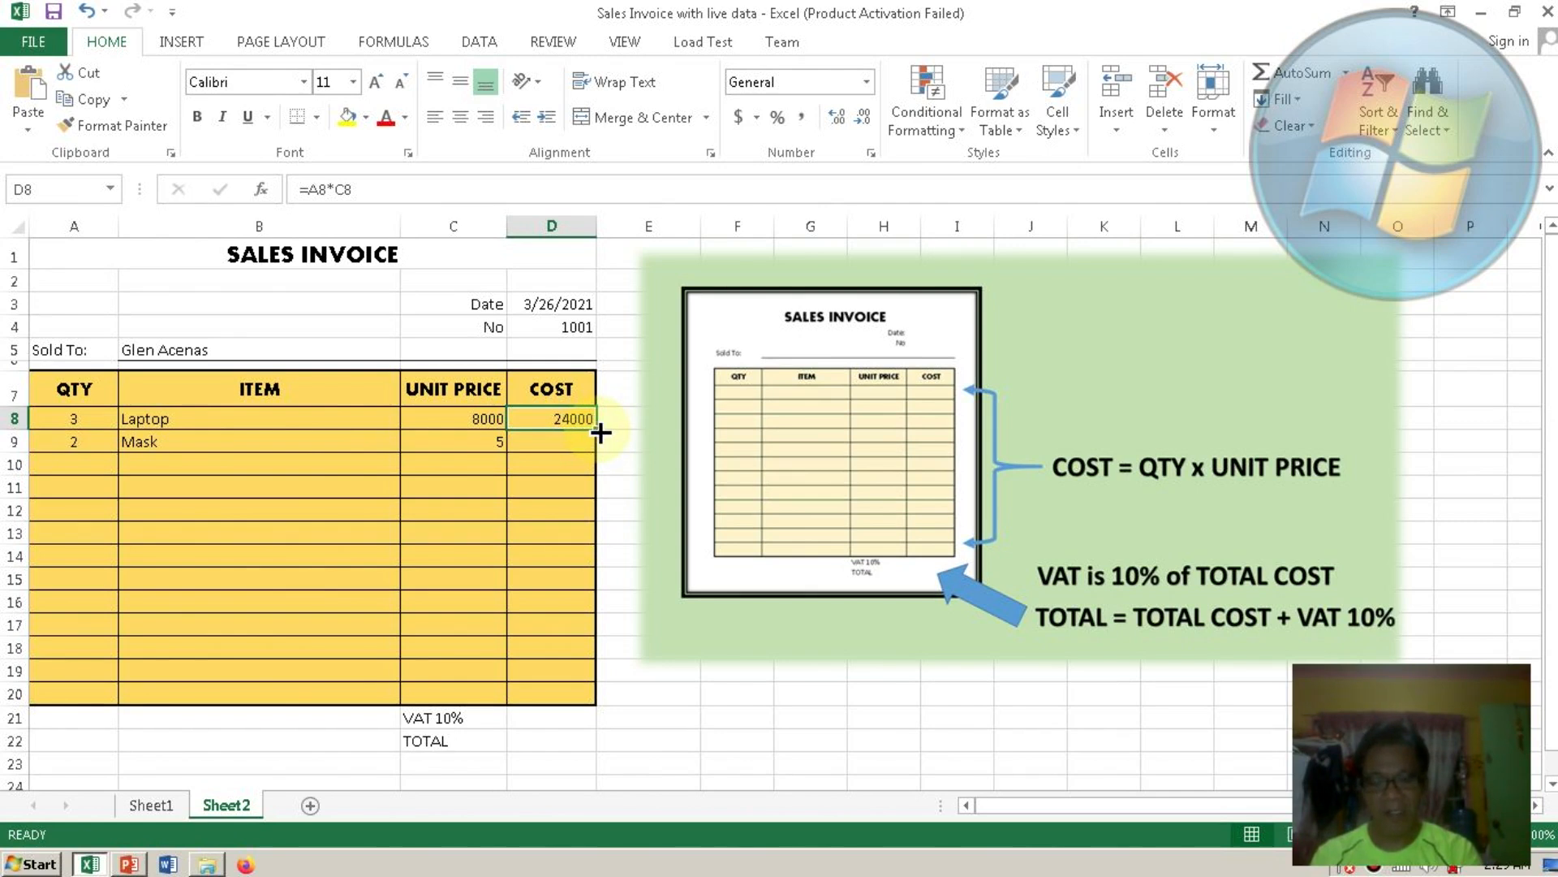
{"action": "left_click_drag", "start_coordinate": [601, 433], "coordinate": [599, 702]}
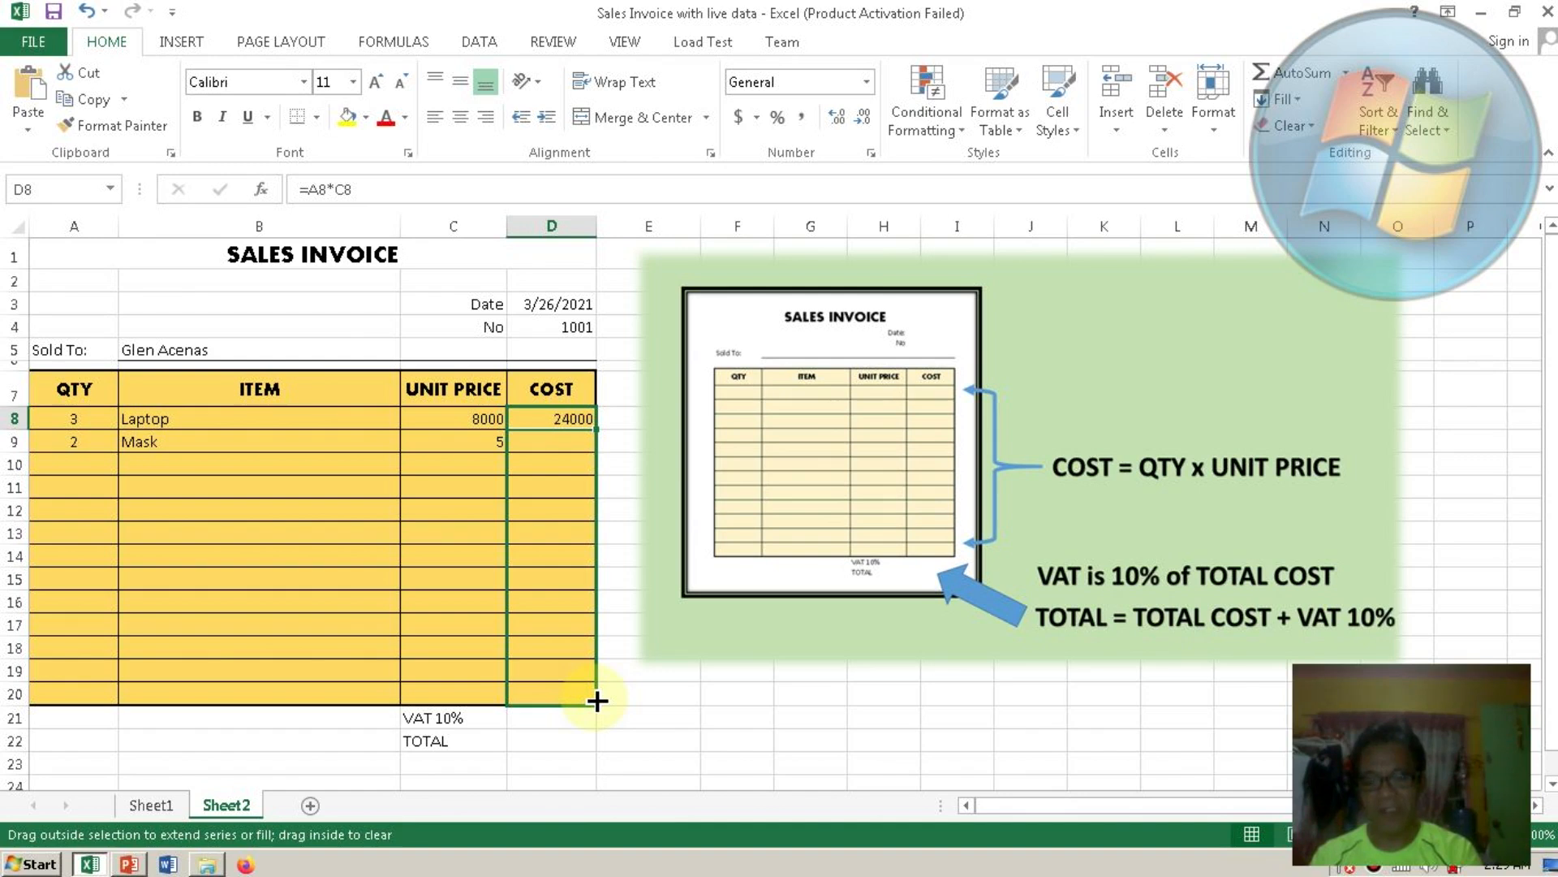
{"action": "left_click_drag", "start_coordinate": [597, 700], "coordinate": [595, 700]}
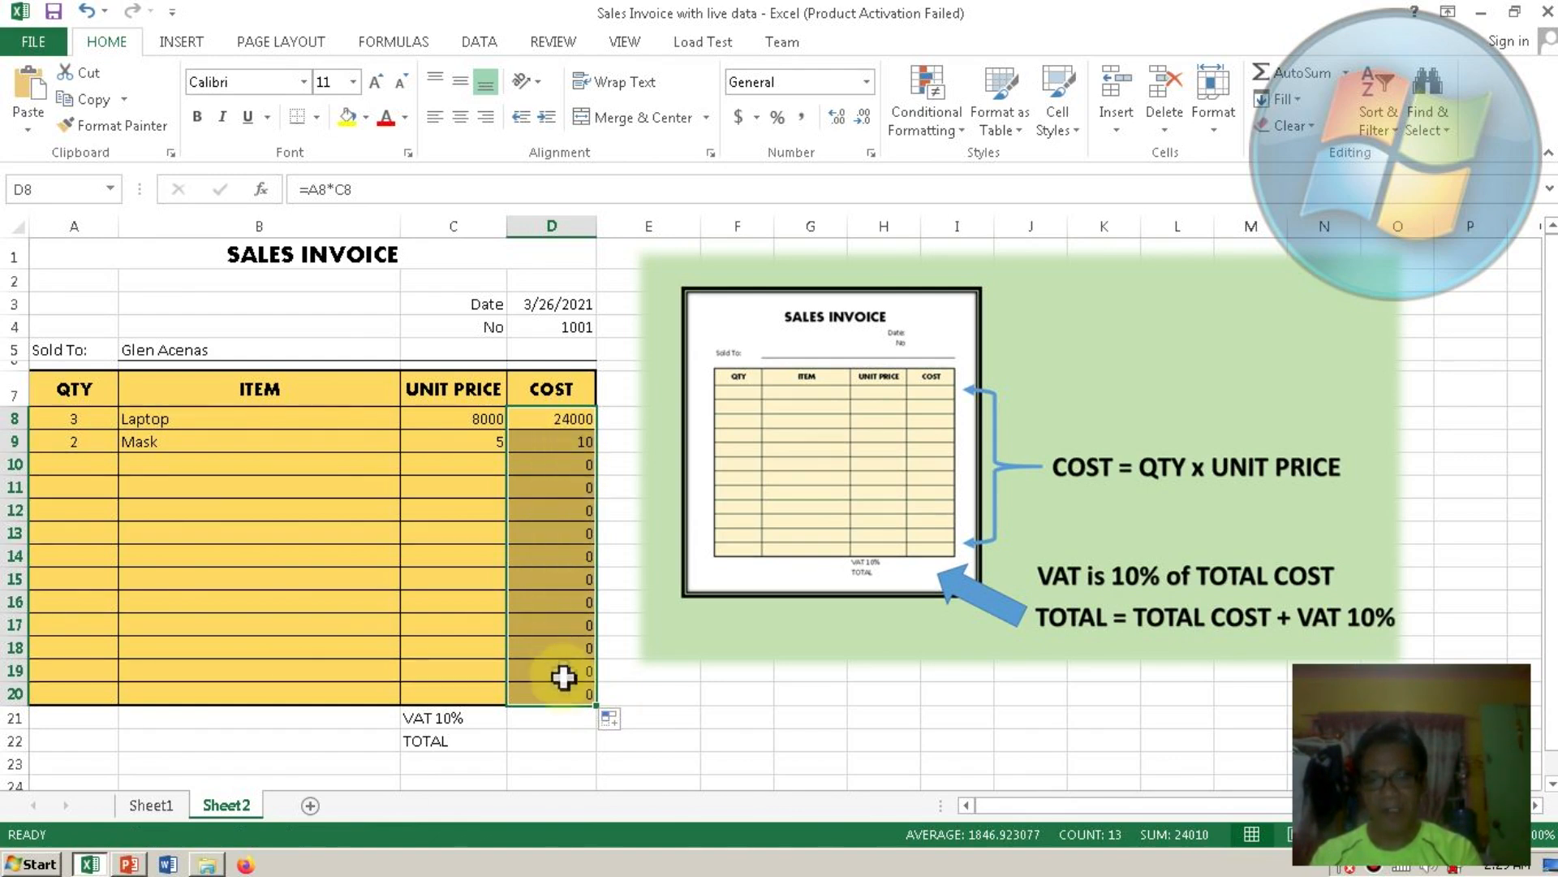
{"action": "left_click", "coordinate": [575, 442]}
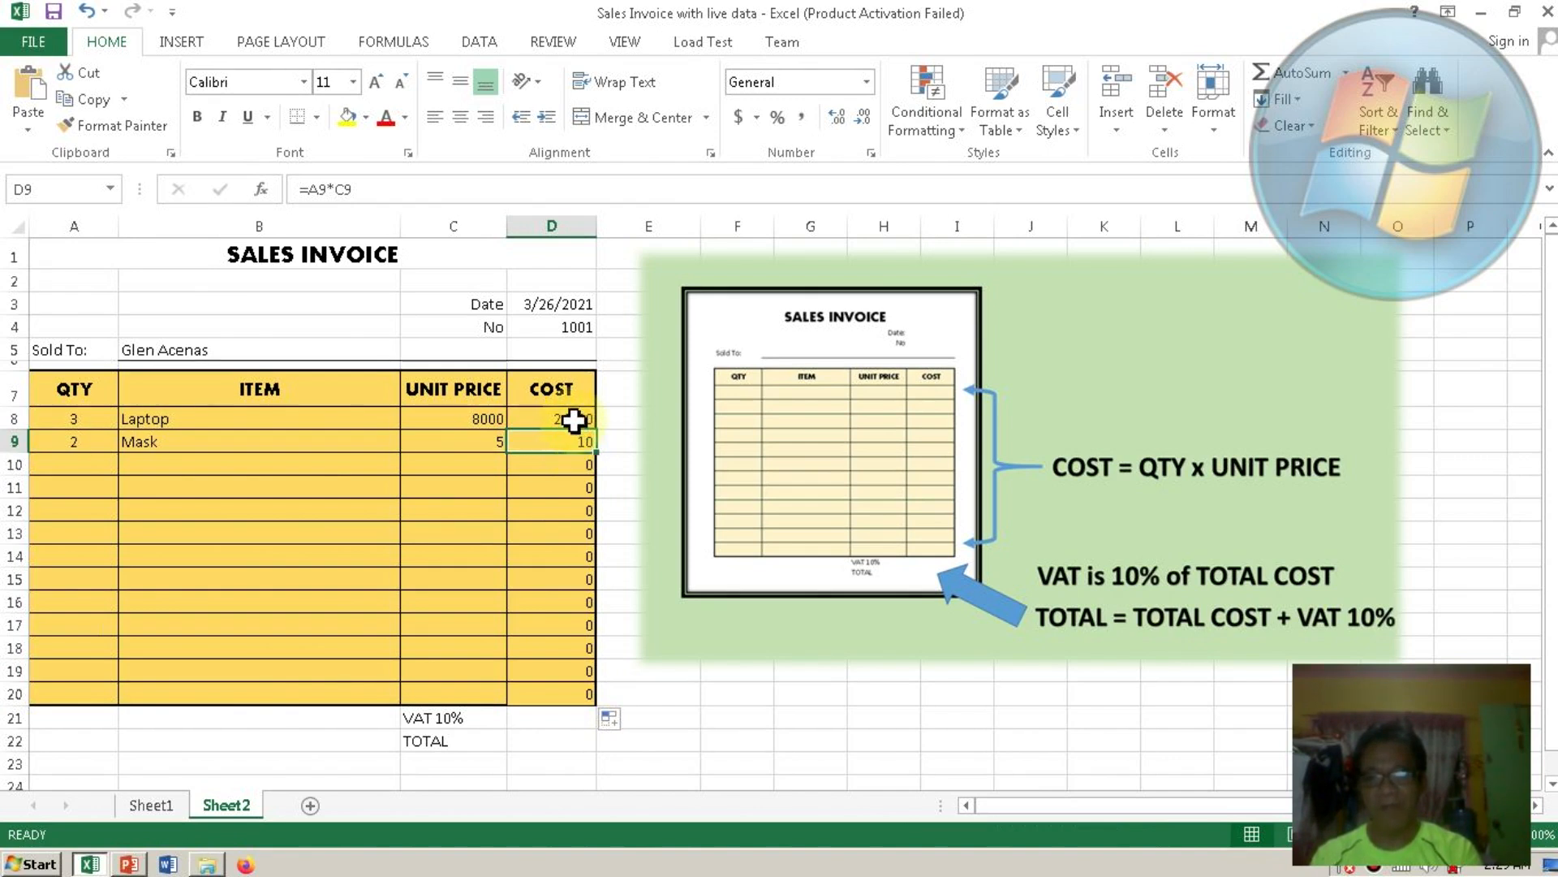
{"action": "left_click", "coordinate": [574, 422]}
{"action": "left_click", "coordinate": [572, 441]}
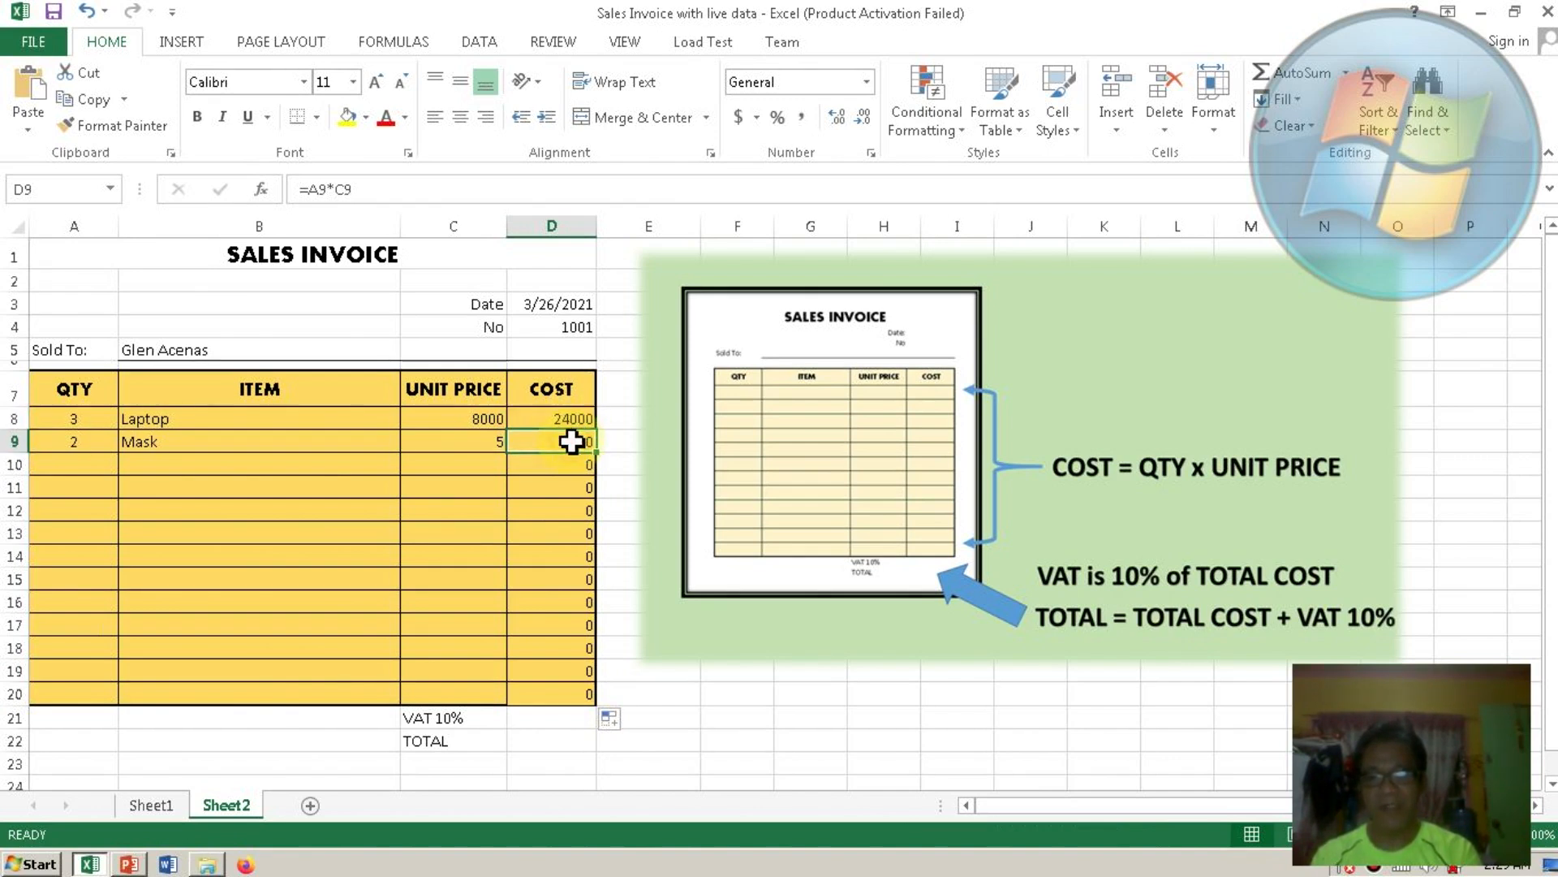
{"action": "left_click", "coordinate": [573, 464]}
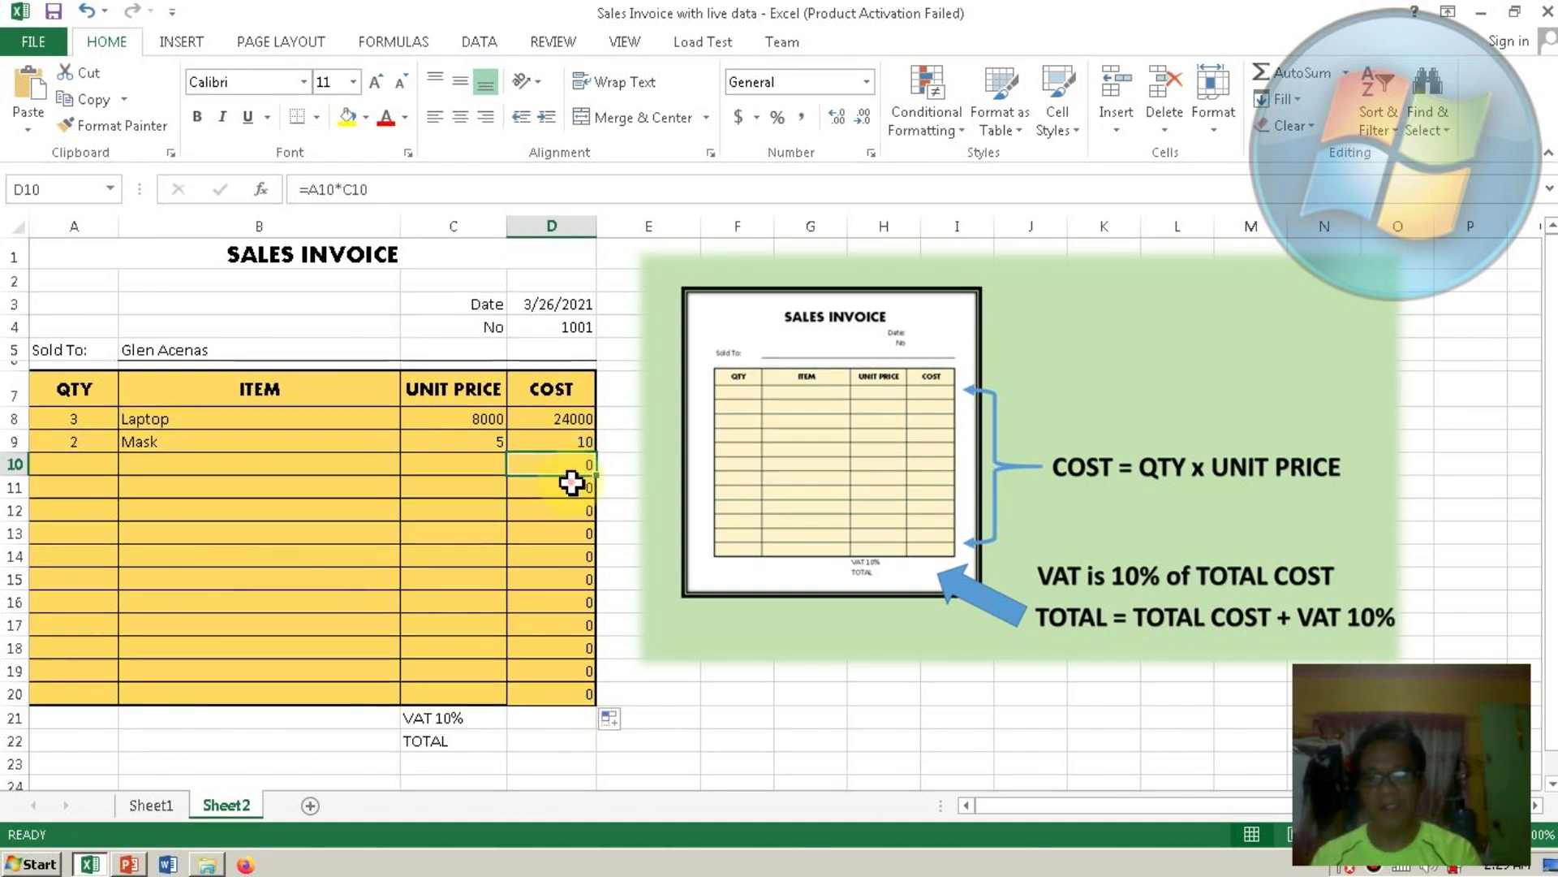
{"action": "left_click", "coordinate": [573, 481]}
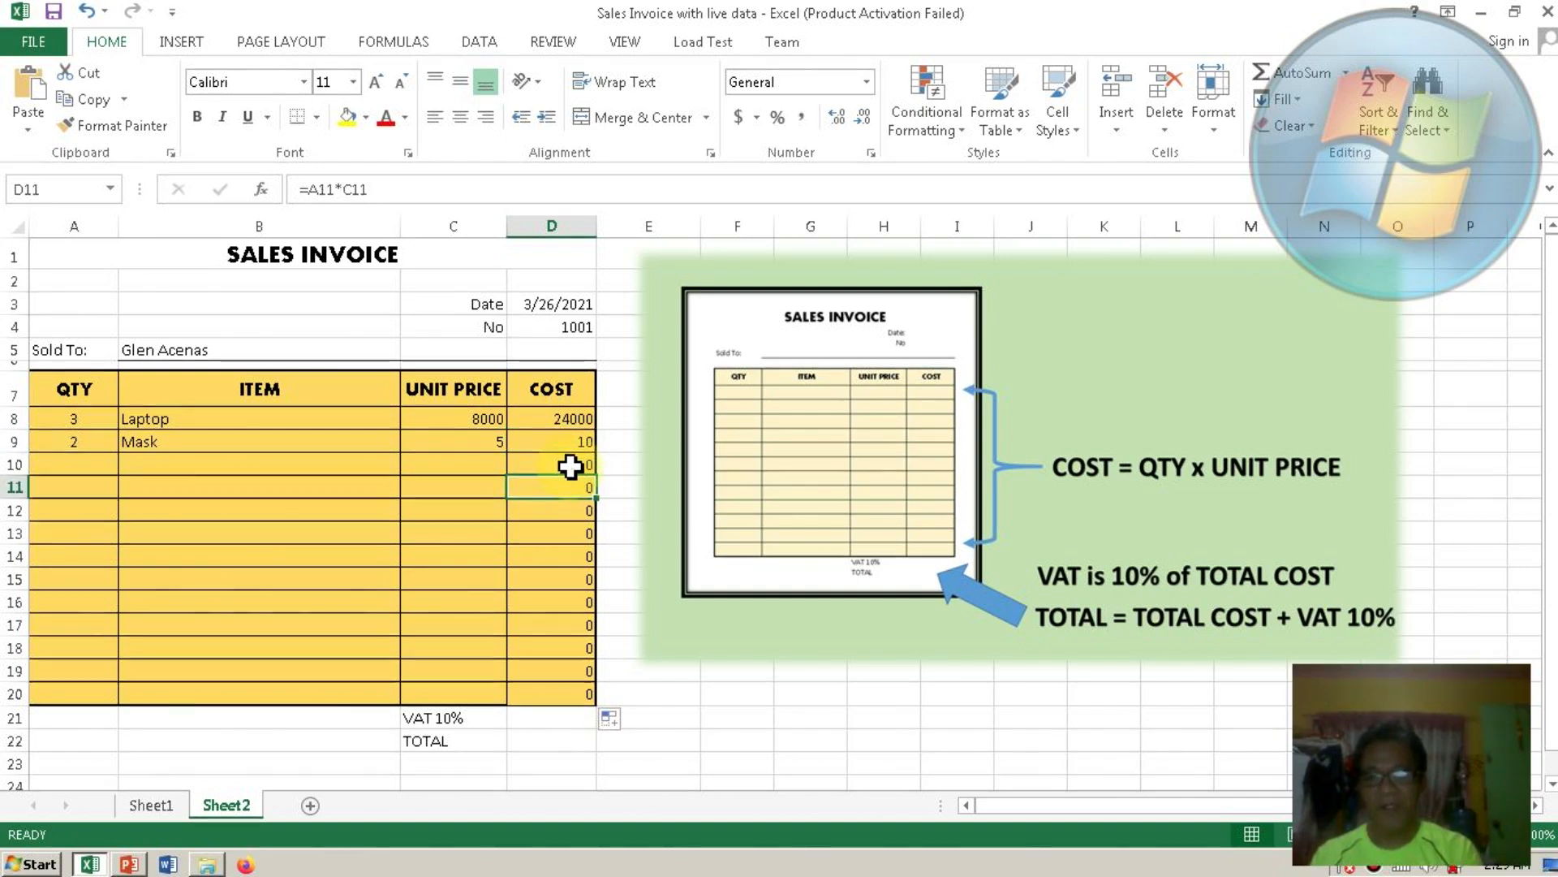
{"action": "left_click", "coordinate": [571, 466]}
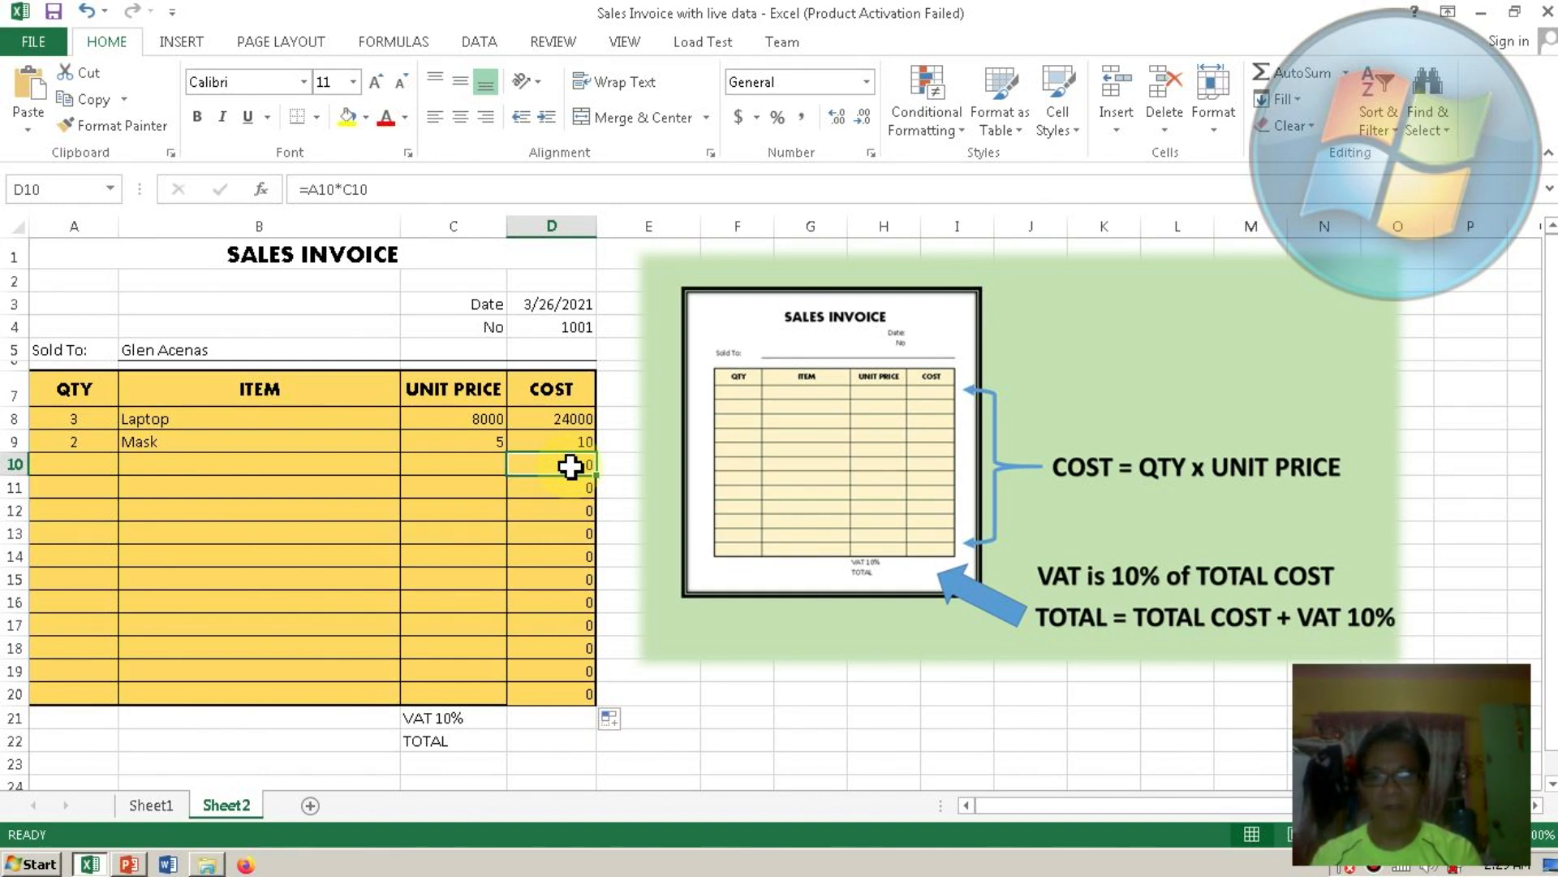
{"action": "left_click", "coordinate": [83, 466]}
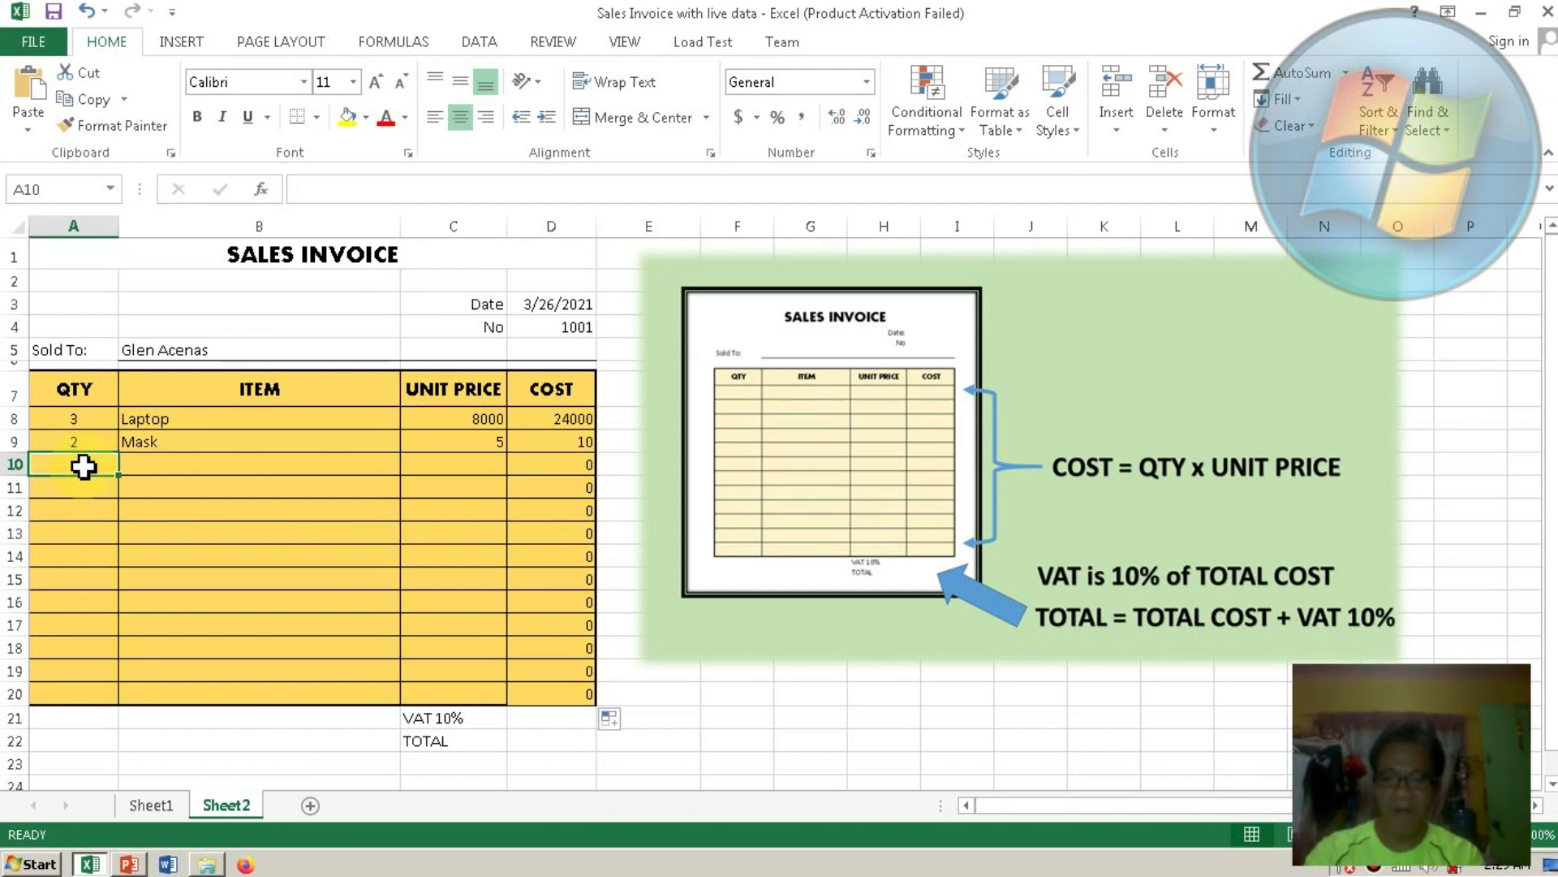
Enter row 10 as quantity 6, item Milk, unit price 20, giving COST 120.
{"action": "type", "text": "6"}
{"action": "left_click", "coordinate": [157, 469]}
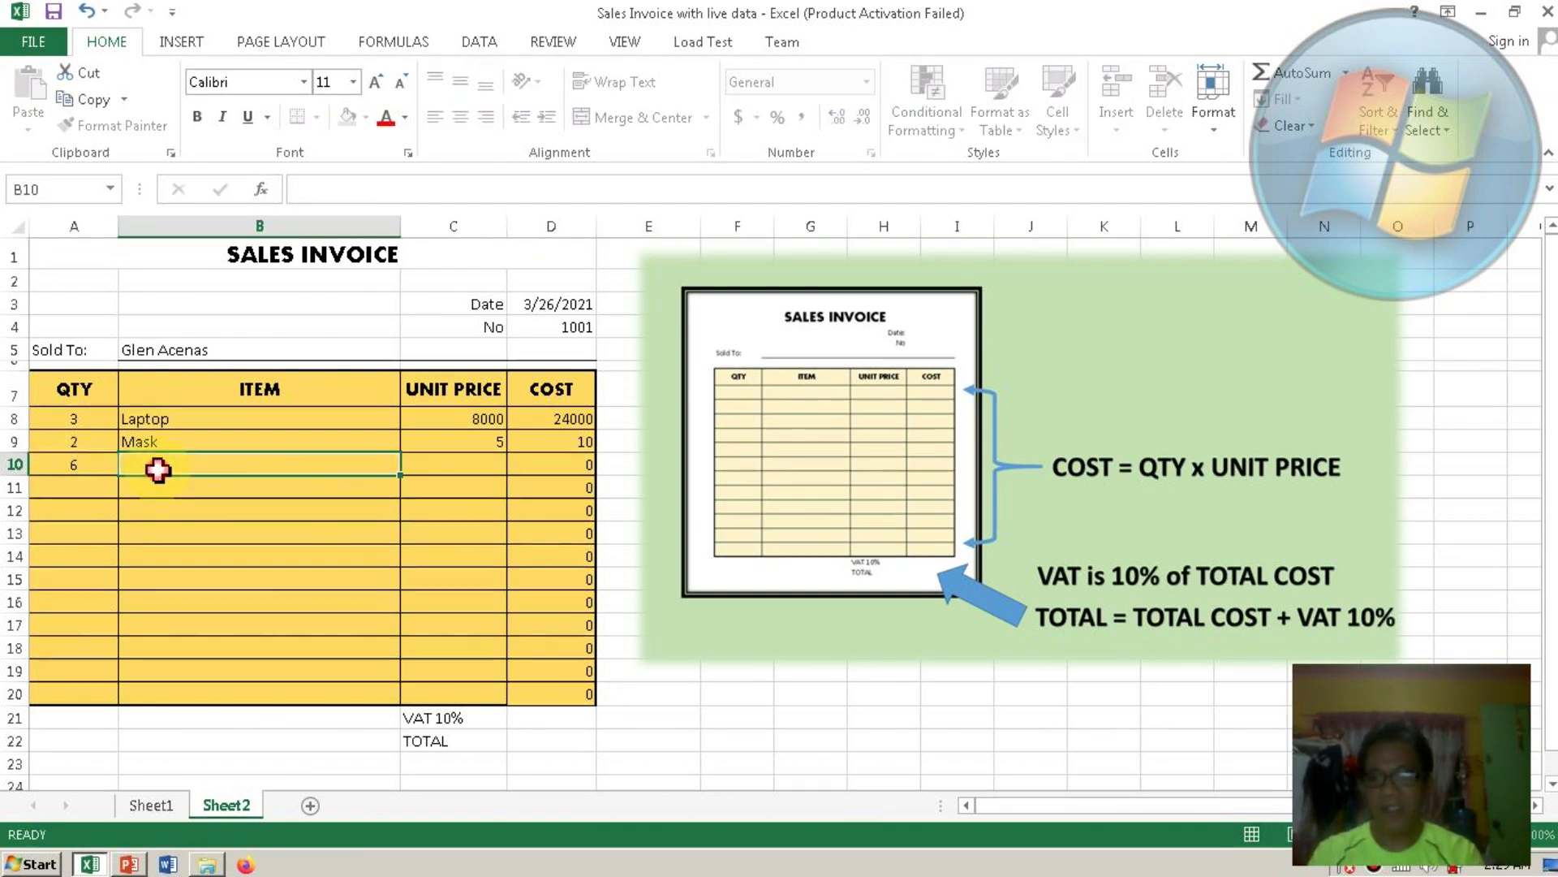
{"action": "type", "text": "Milk"}
{"action": "key", "text": "Tab"}
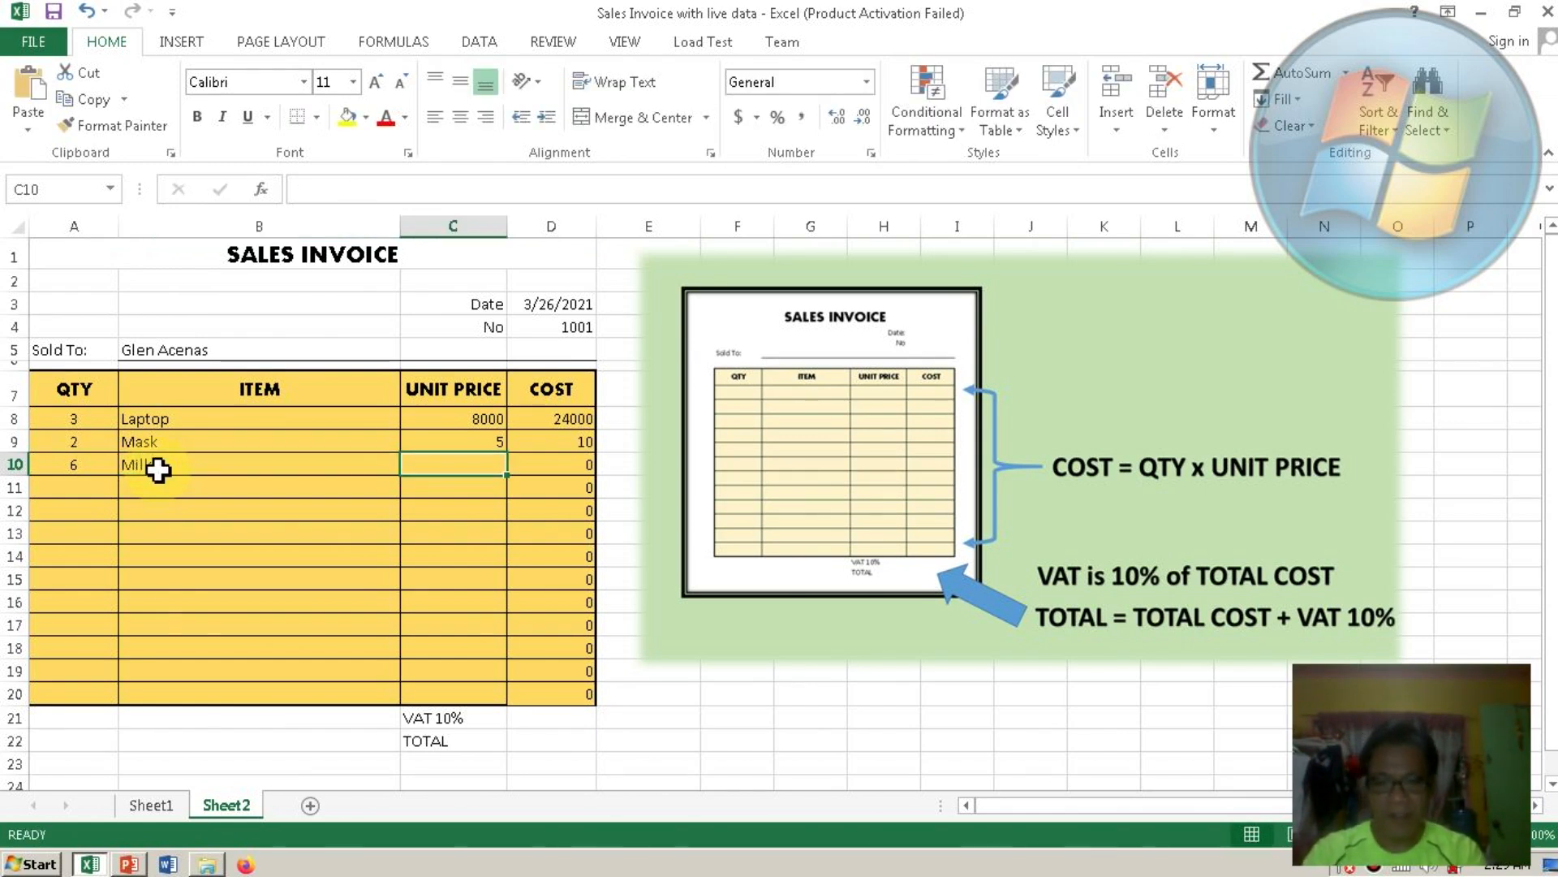
{"action": "type", "text": "20"}
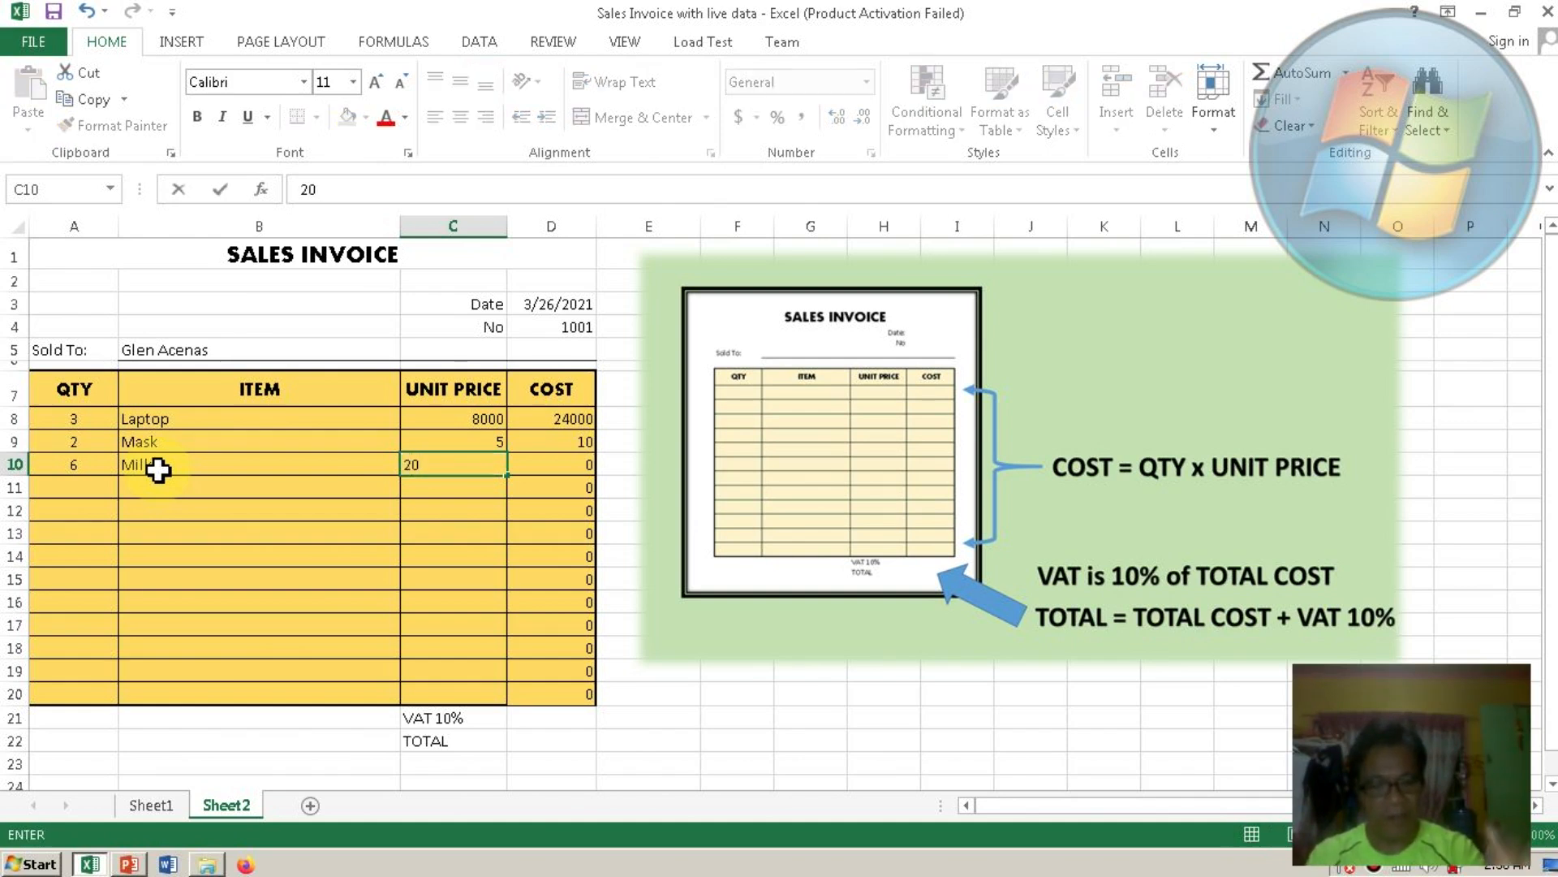
{"action": "key", "text": "Return"}
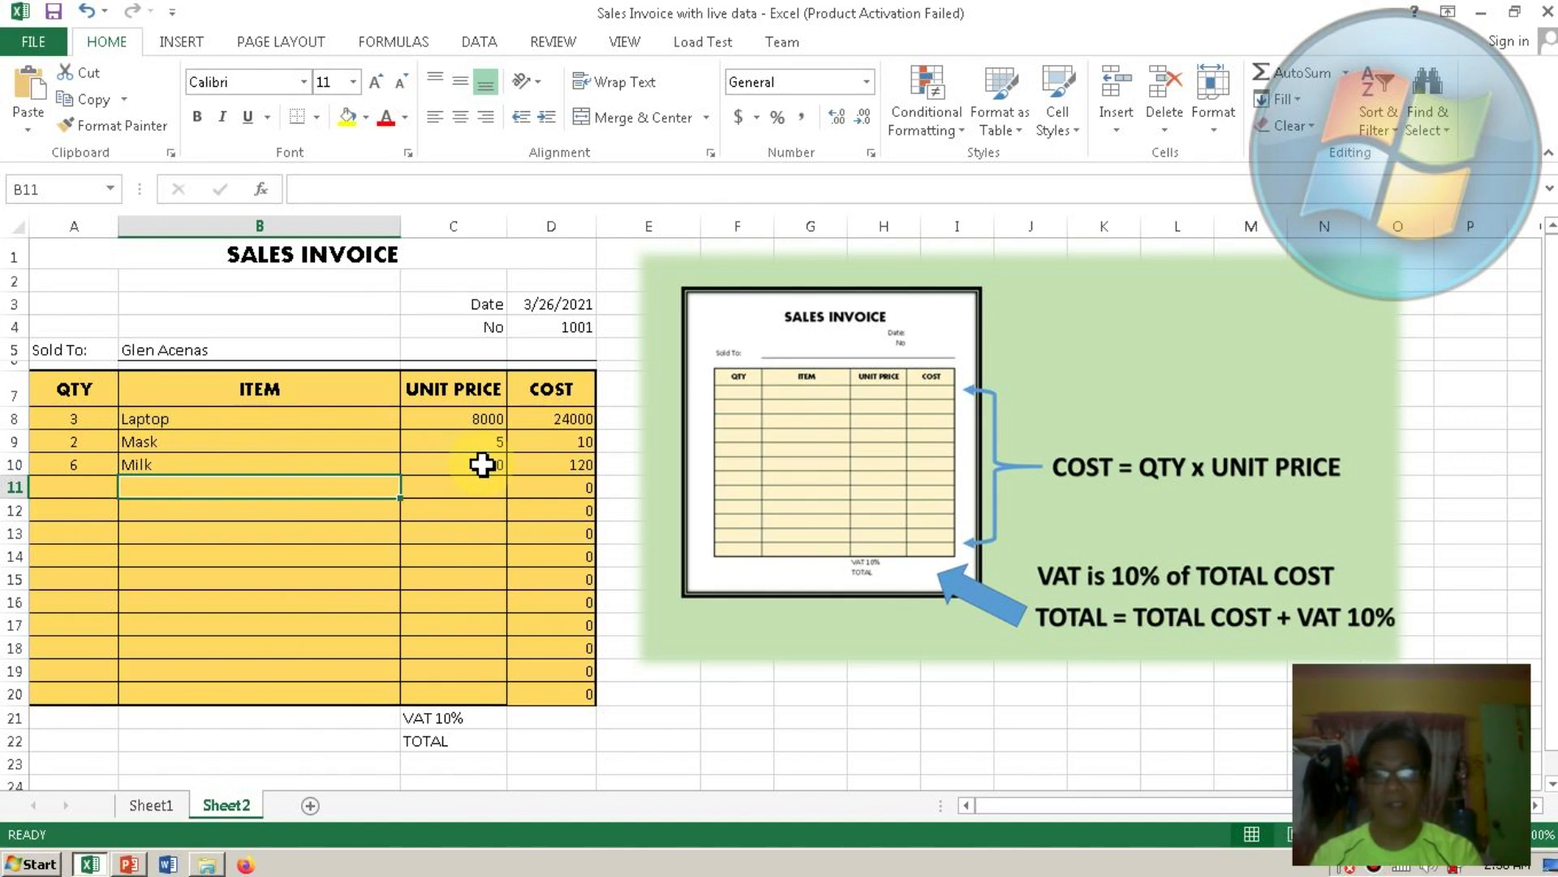
{"action": "left_click", "coordinate": [560, 422]}
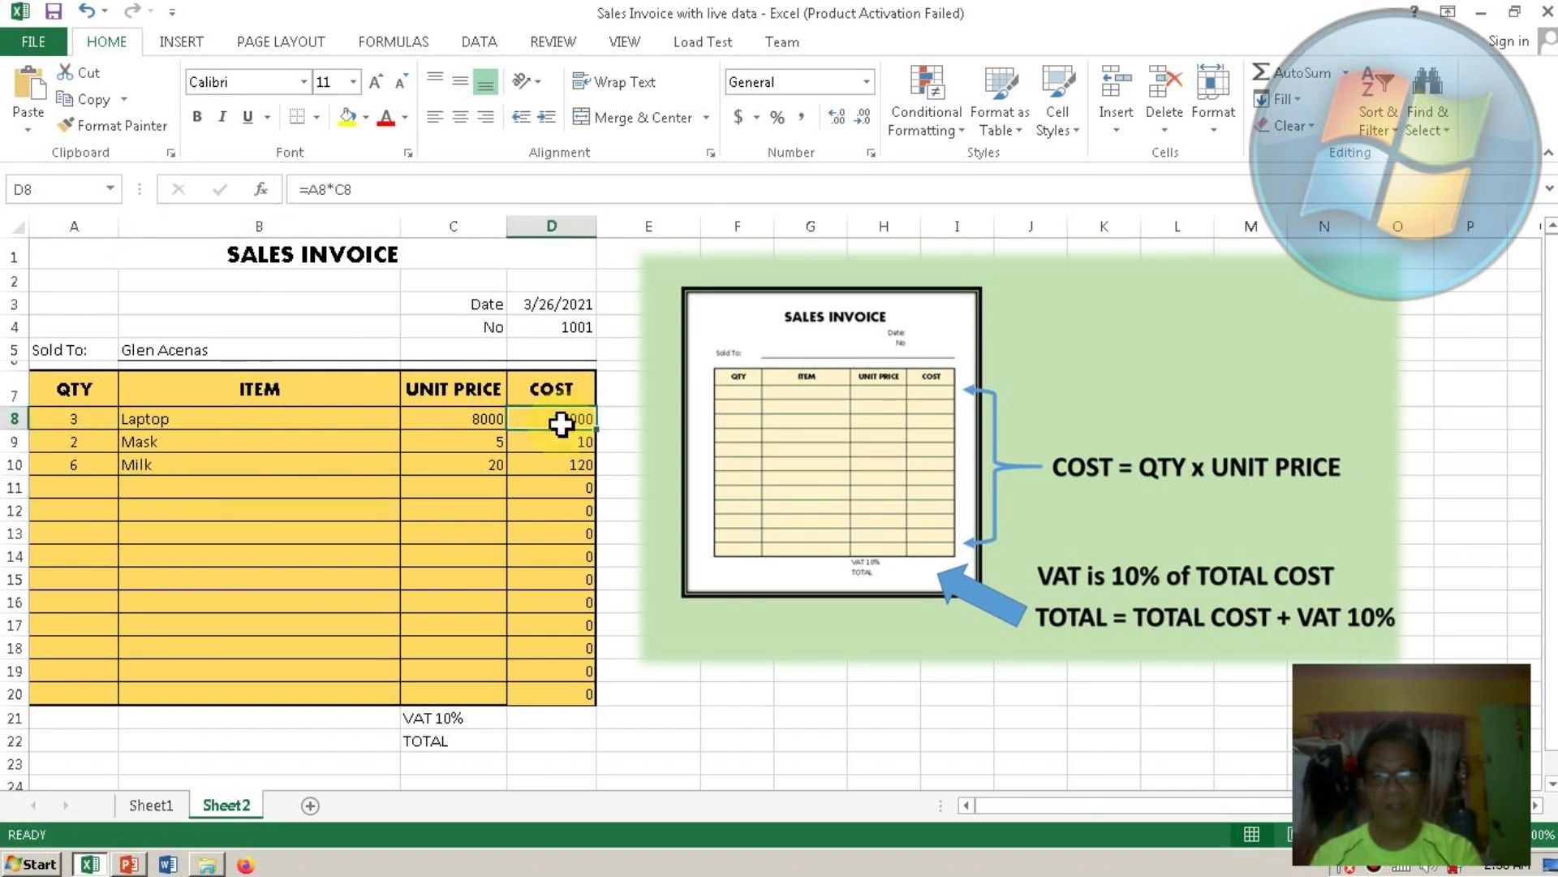
{"action": "left_click", "coordinate": [555, 695]}
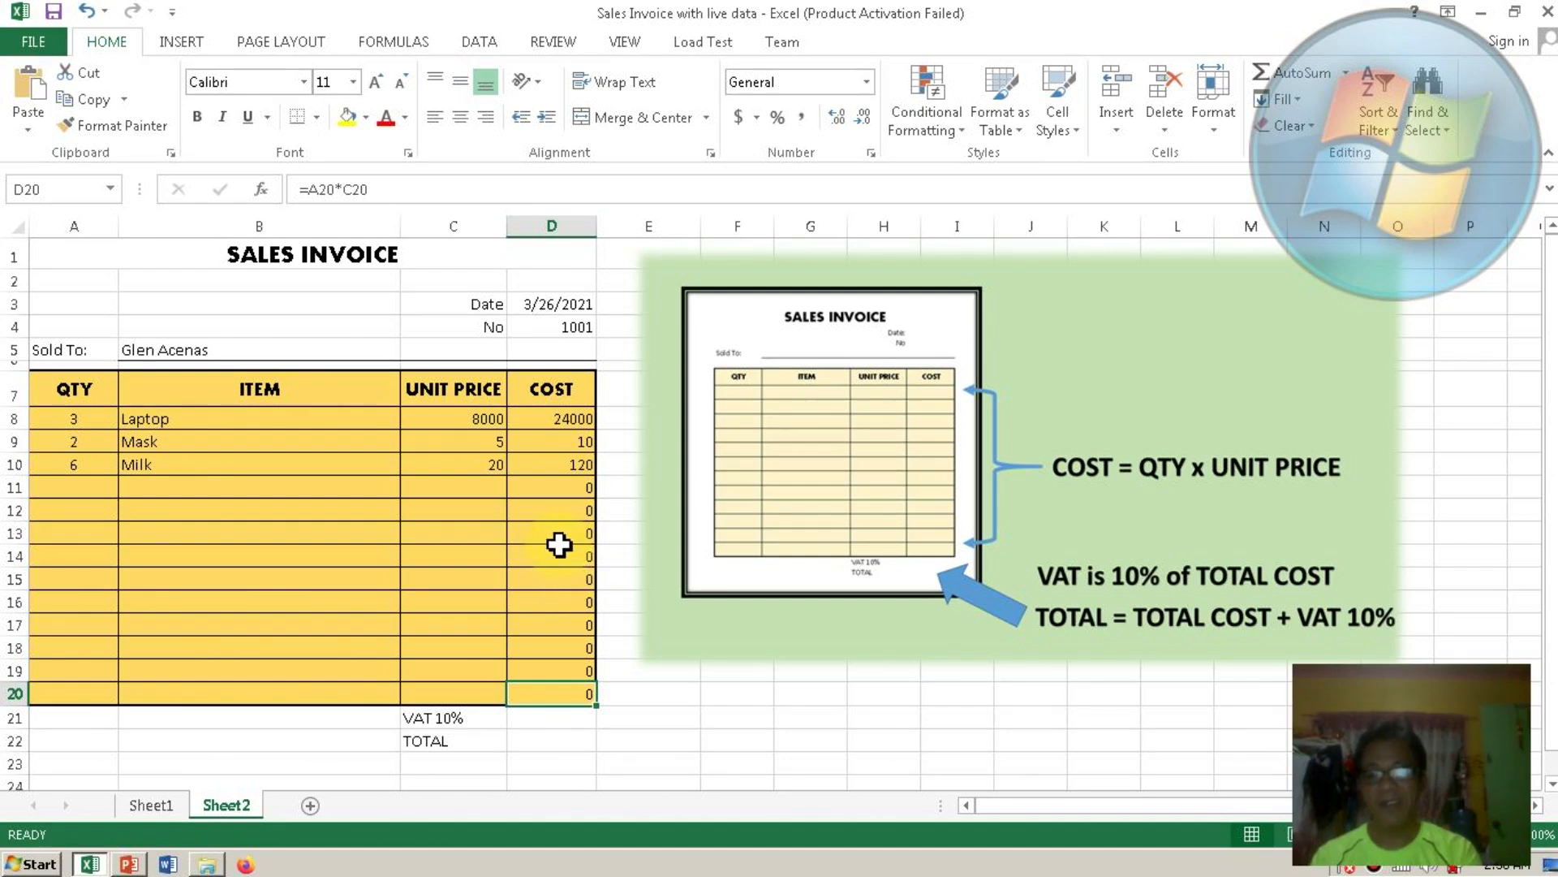
{"action": "left_click", "coordinate": [536, 718]}
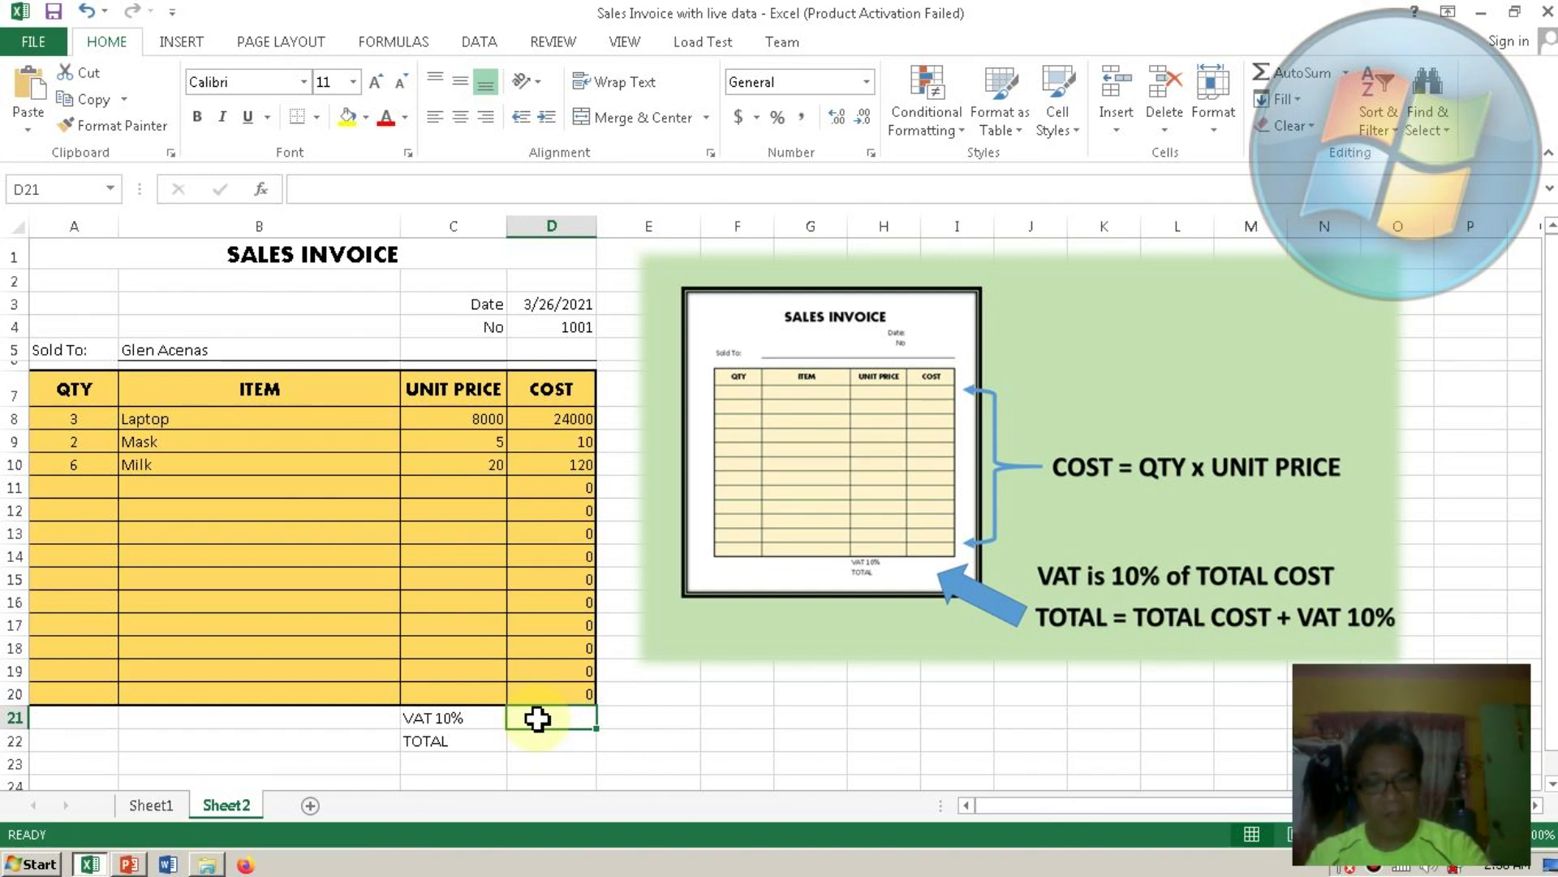
Enter =sum(D8:D20)*10% in the VAT cell D21, showing 2413.
{"action": "type", "text": "="}
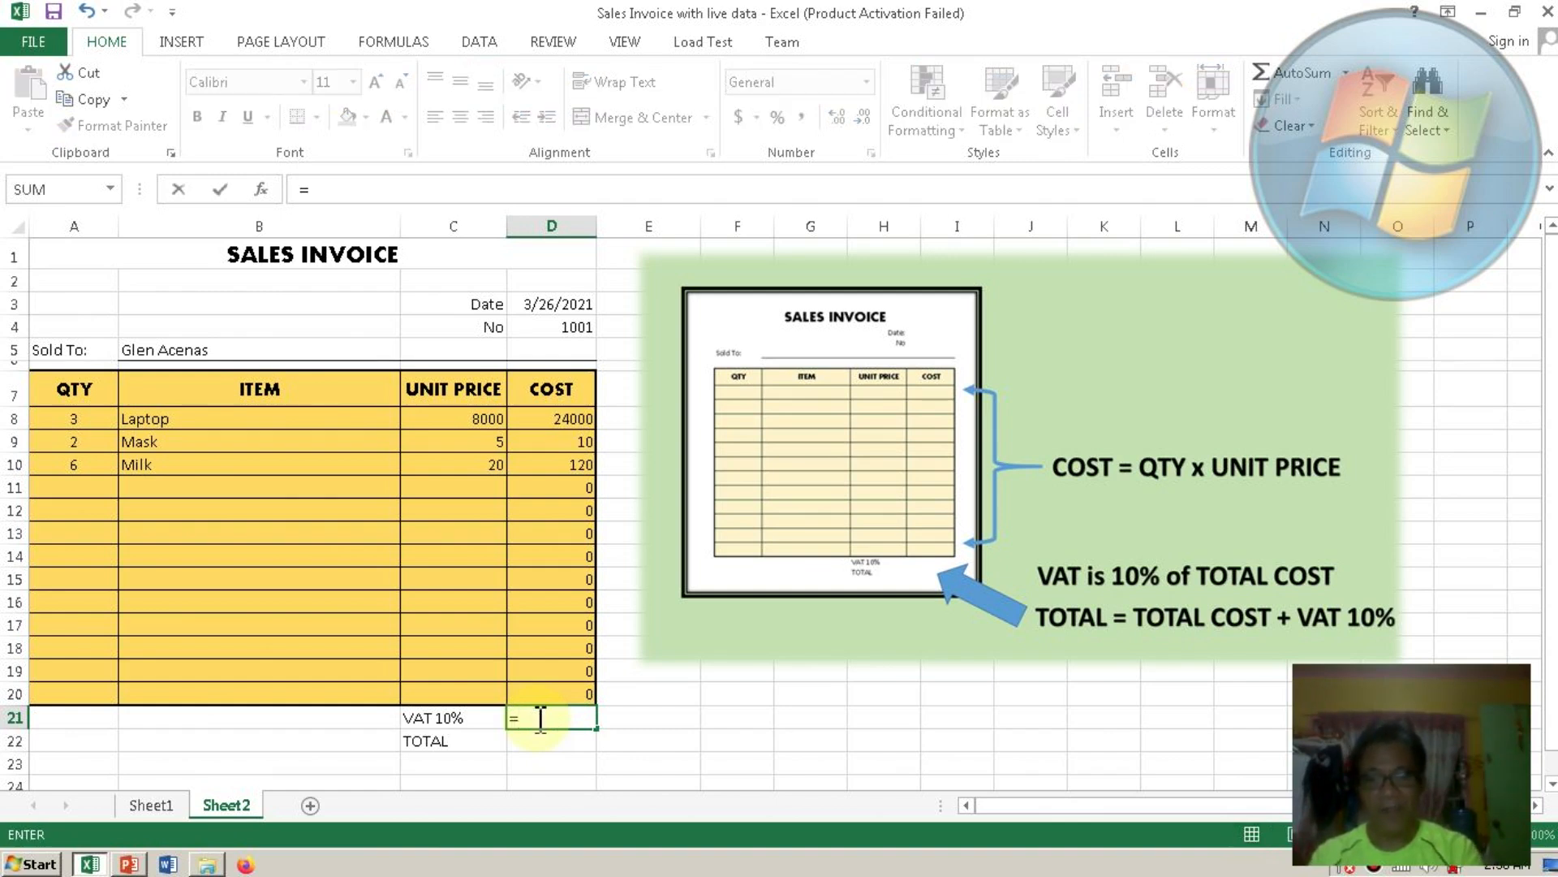
{"action": "type", "text": "sum"}
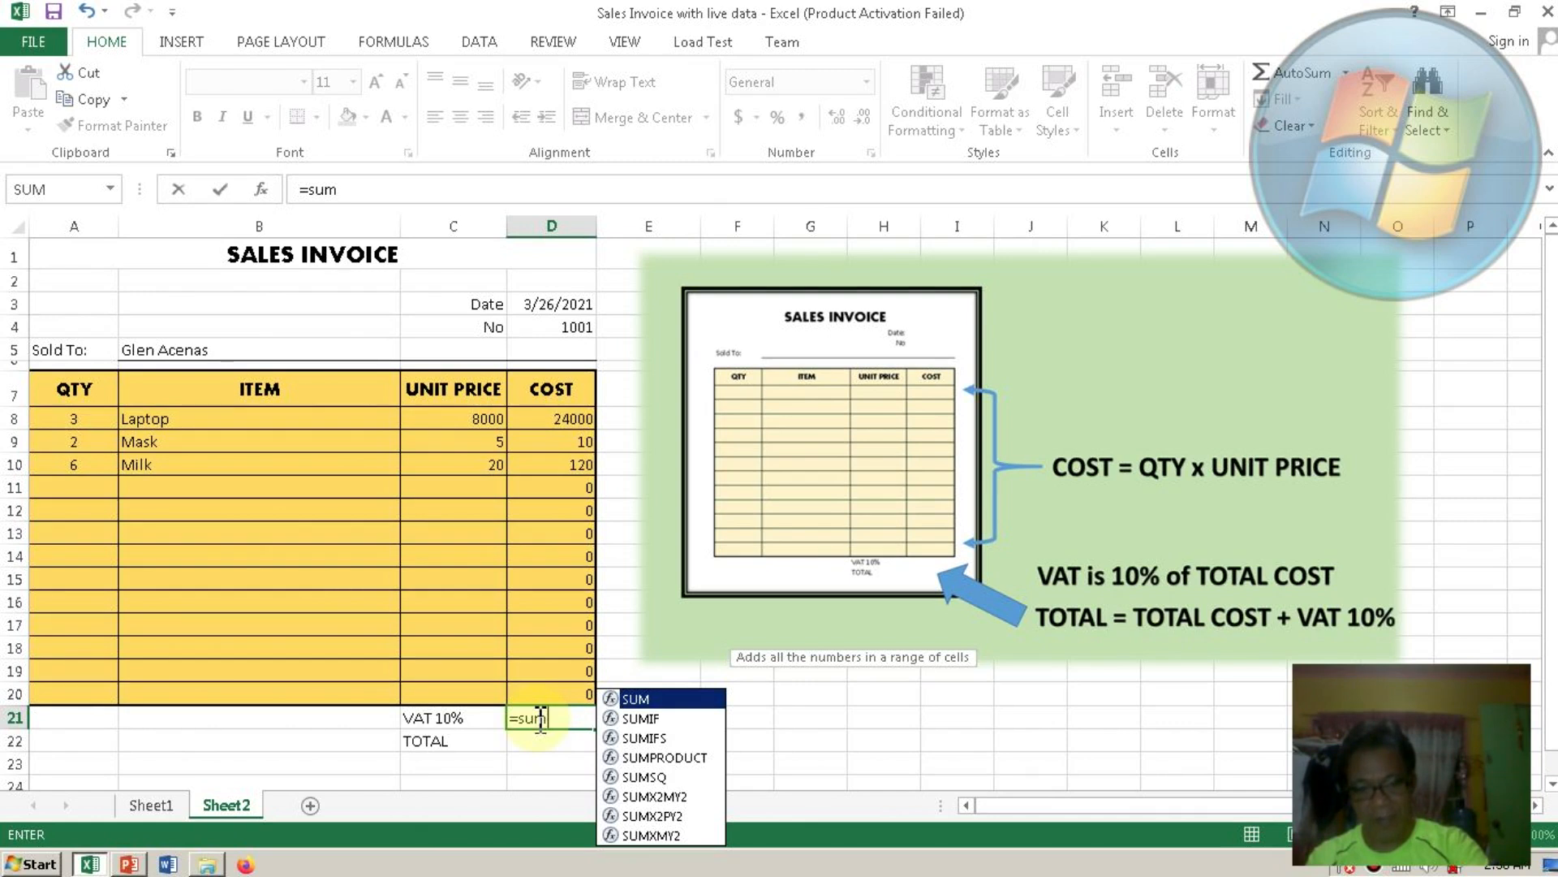
{"action": "type", "text": "("}
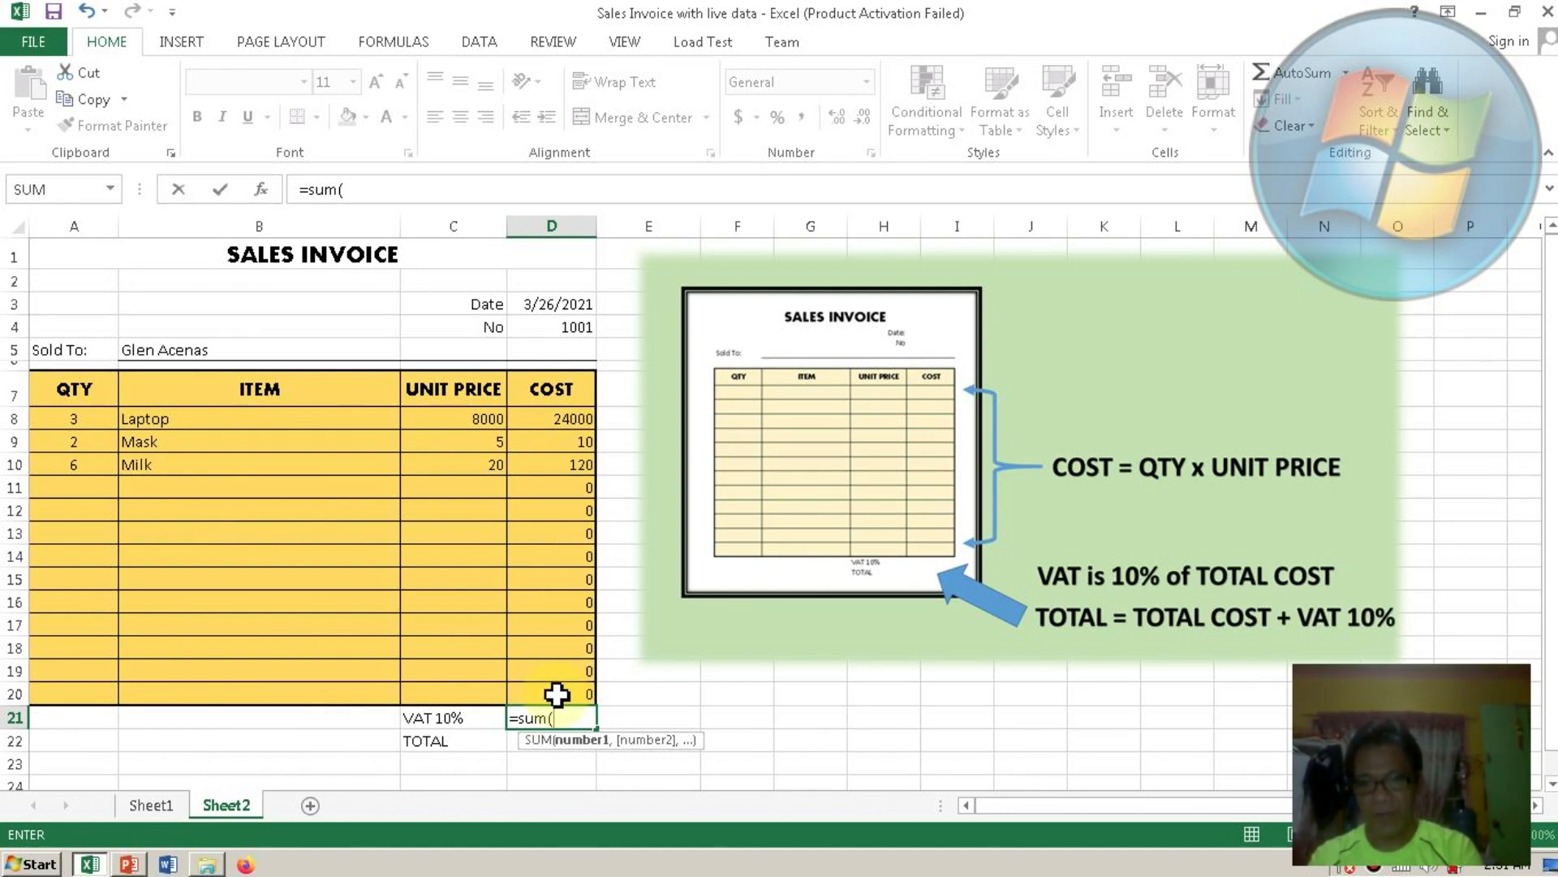
{"action": "left_click", "coordinate": [554, 420]}
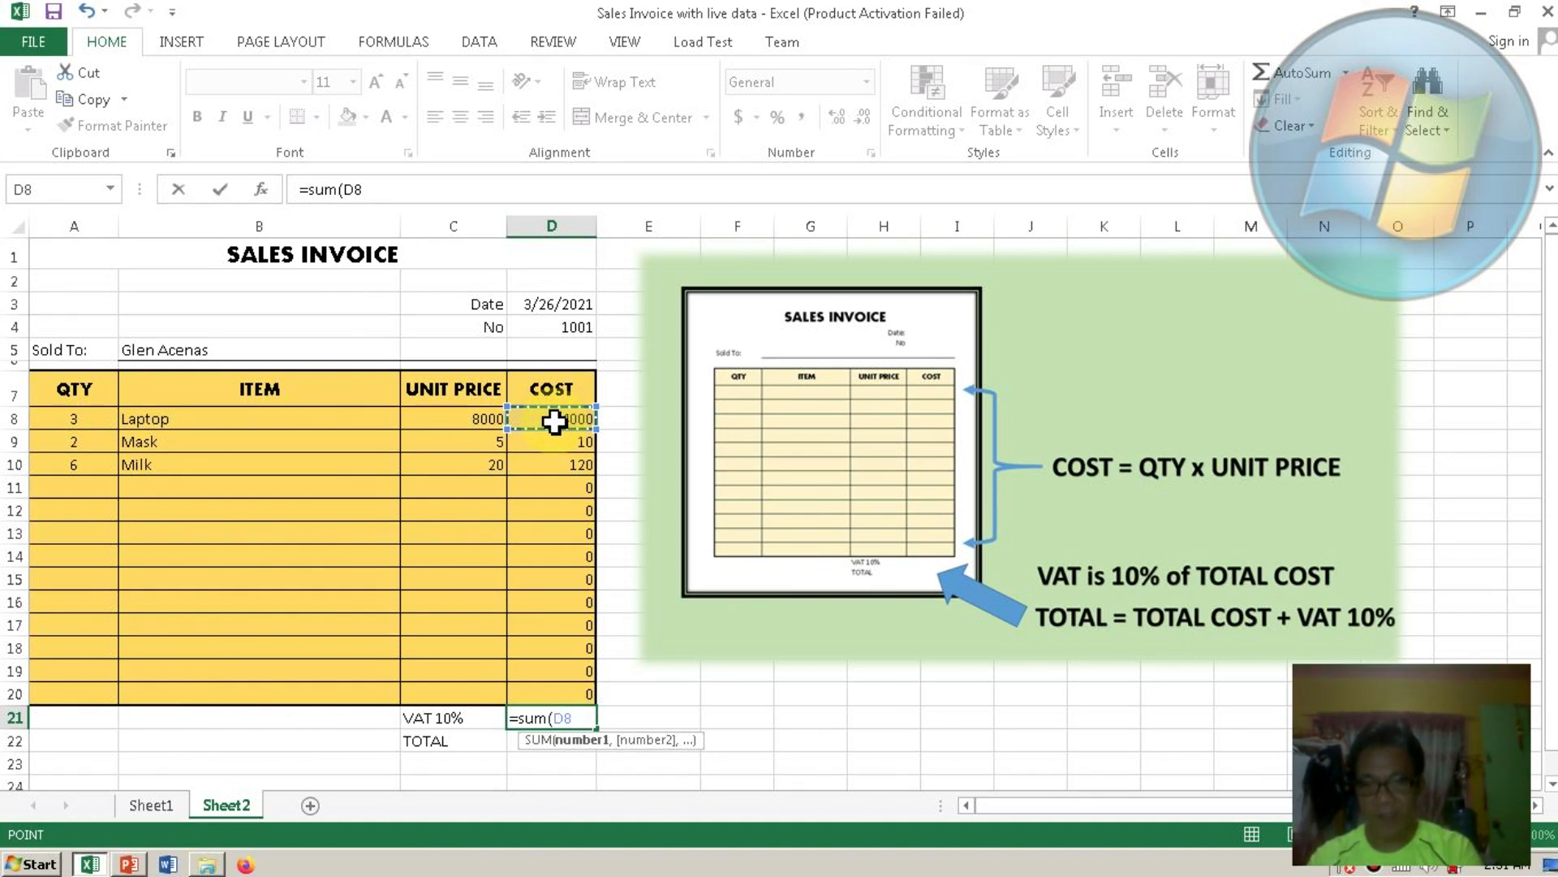
{"action": "left_click", "coordinate": [556, 693], "text": "shift"}
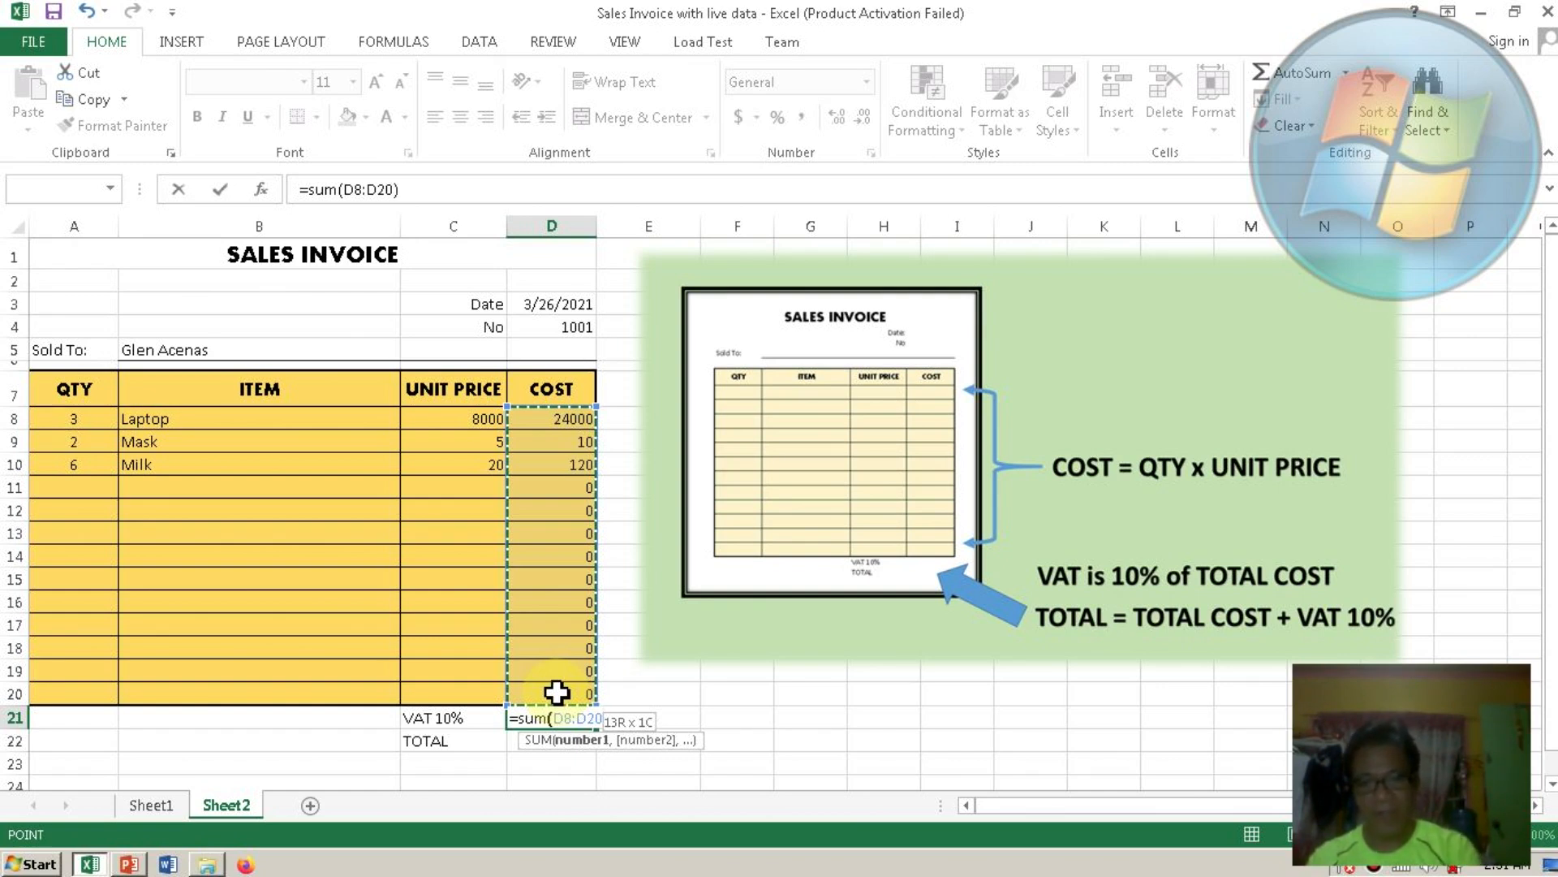
{"action": "type", "text": ") *"}
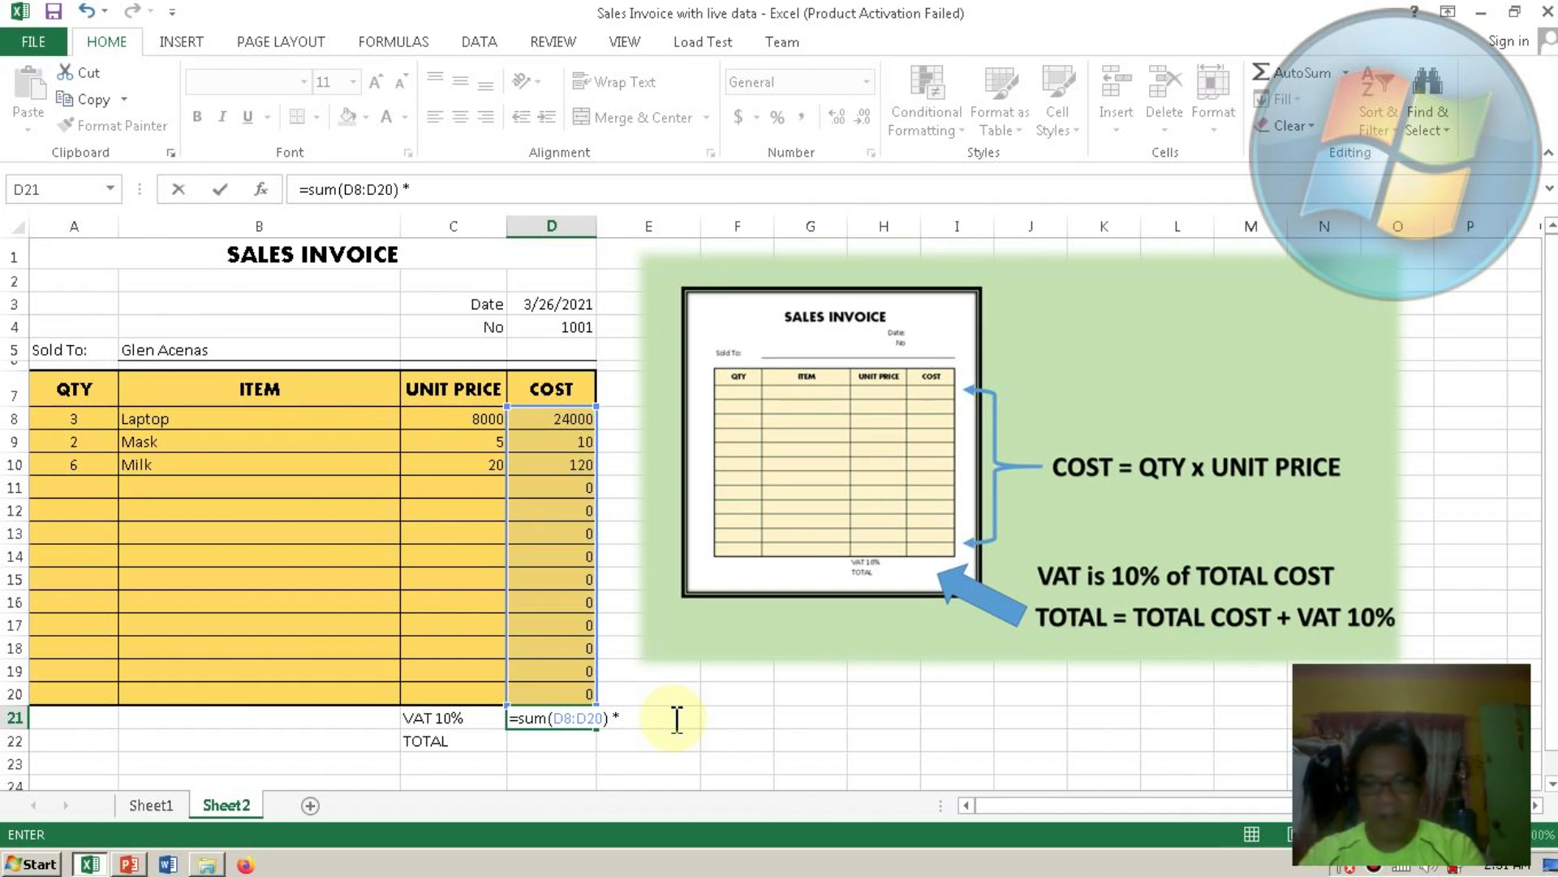
{"action": "type", "text": "10"}
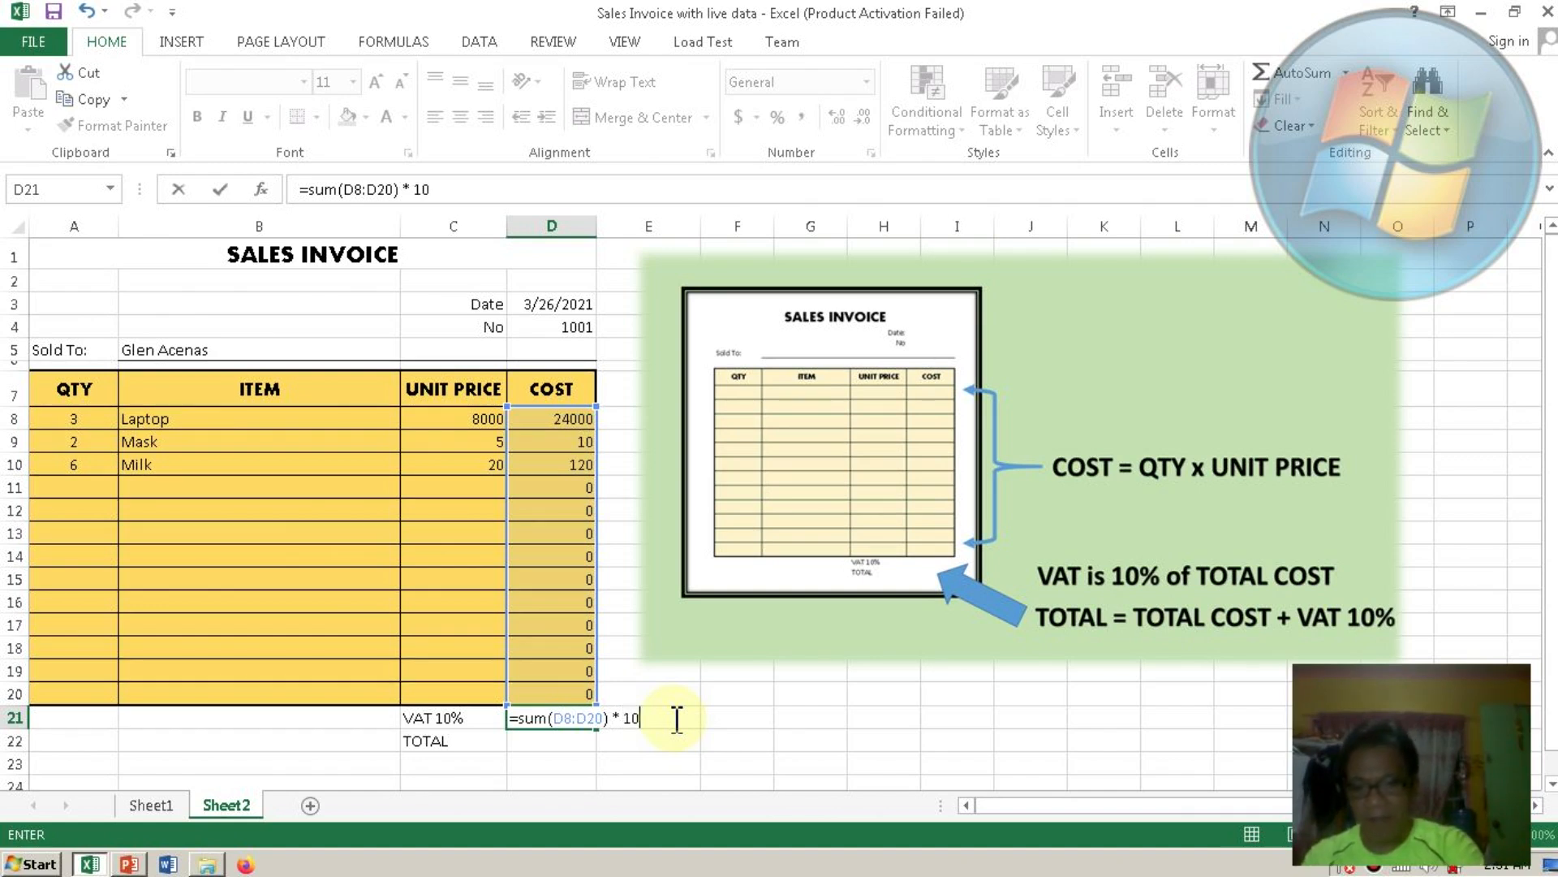
{"action": "type", "text": "%"}
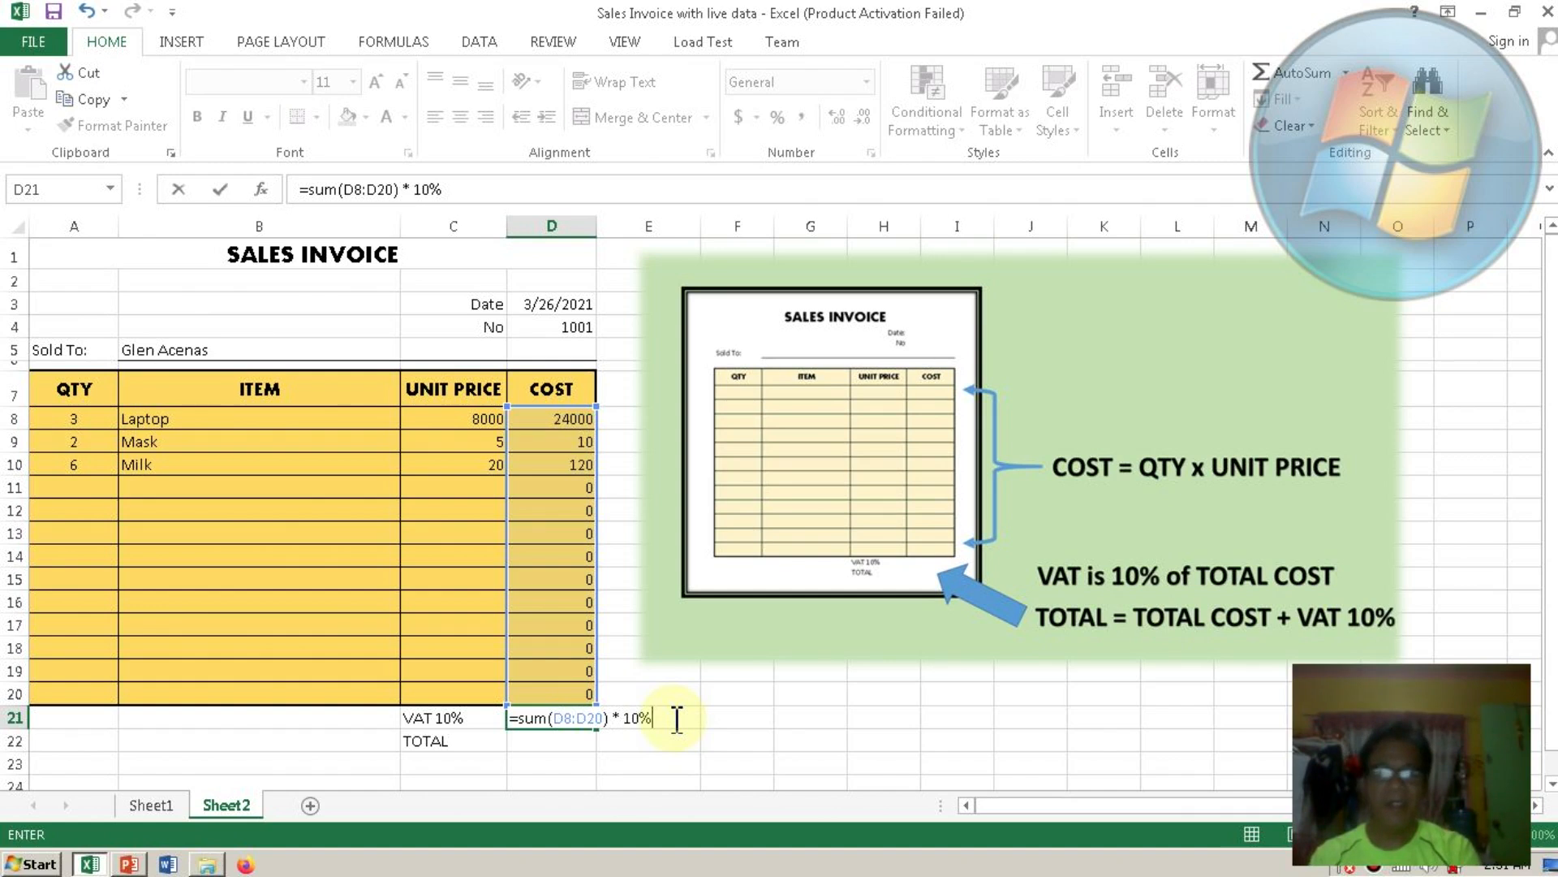
{"action": "key", "text": "Return"}
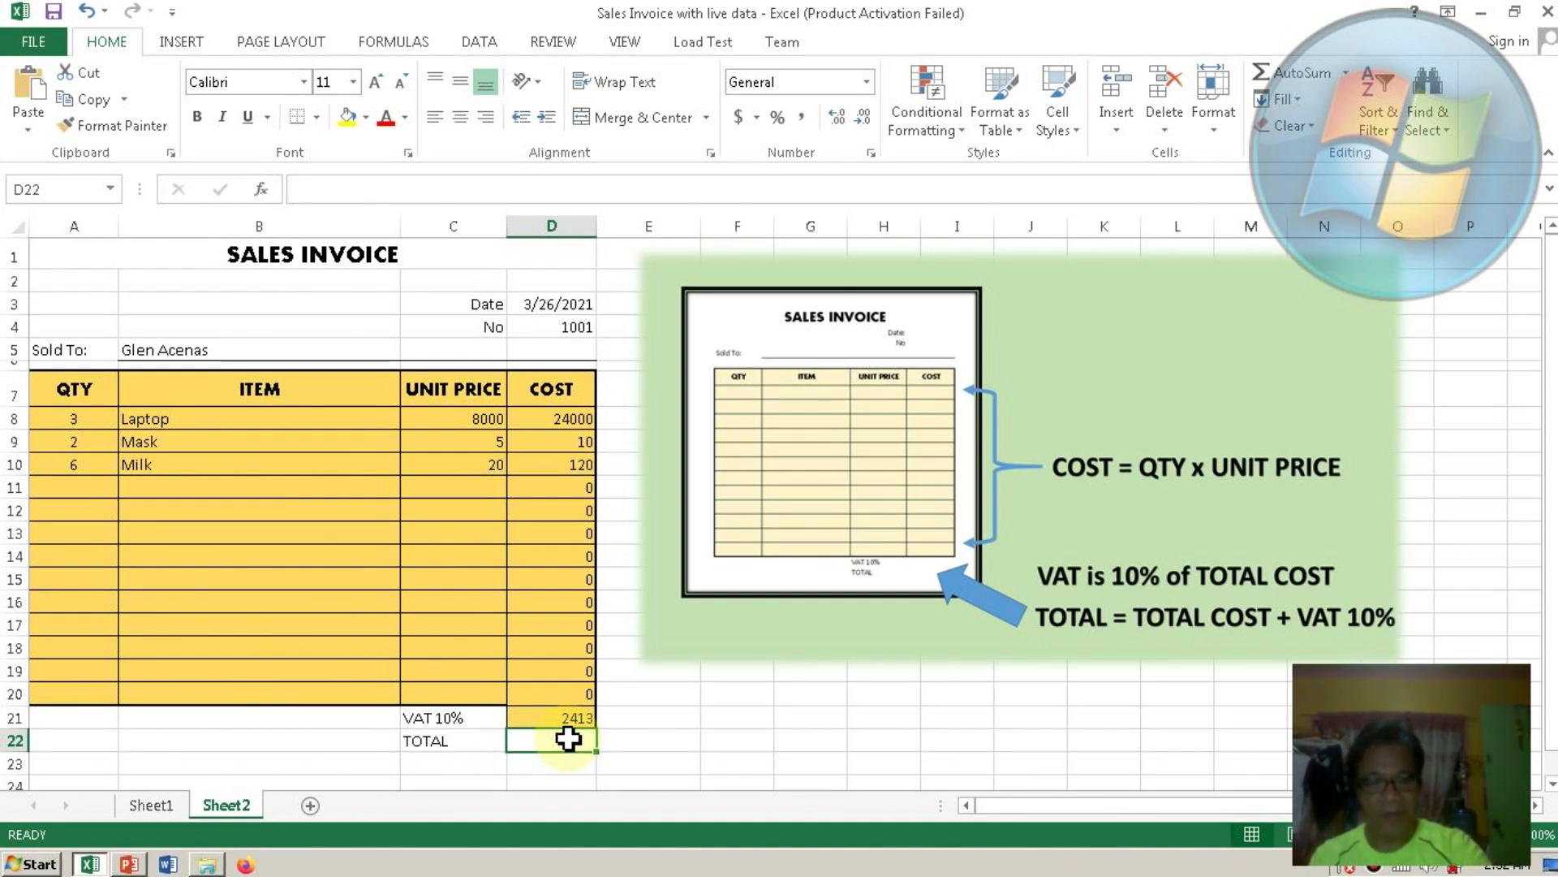
Enter =sum(D8:D20)+D21 in the TOTAL cell D22, showing 26543.
{"action": "type", "text": "="}
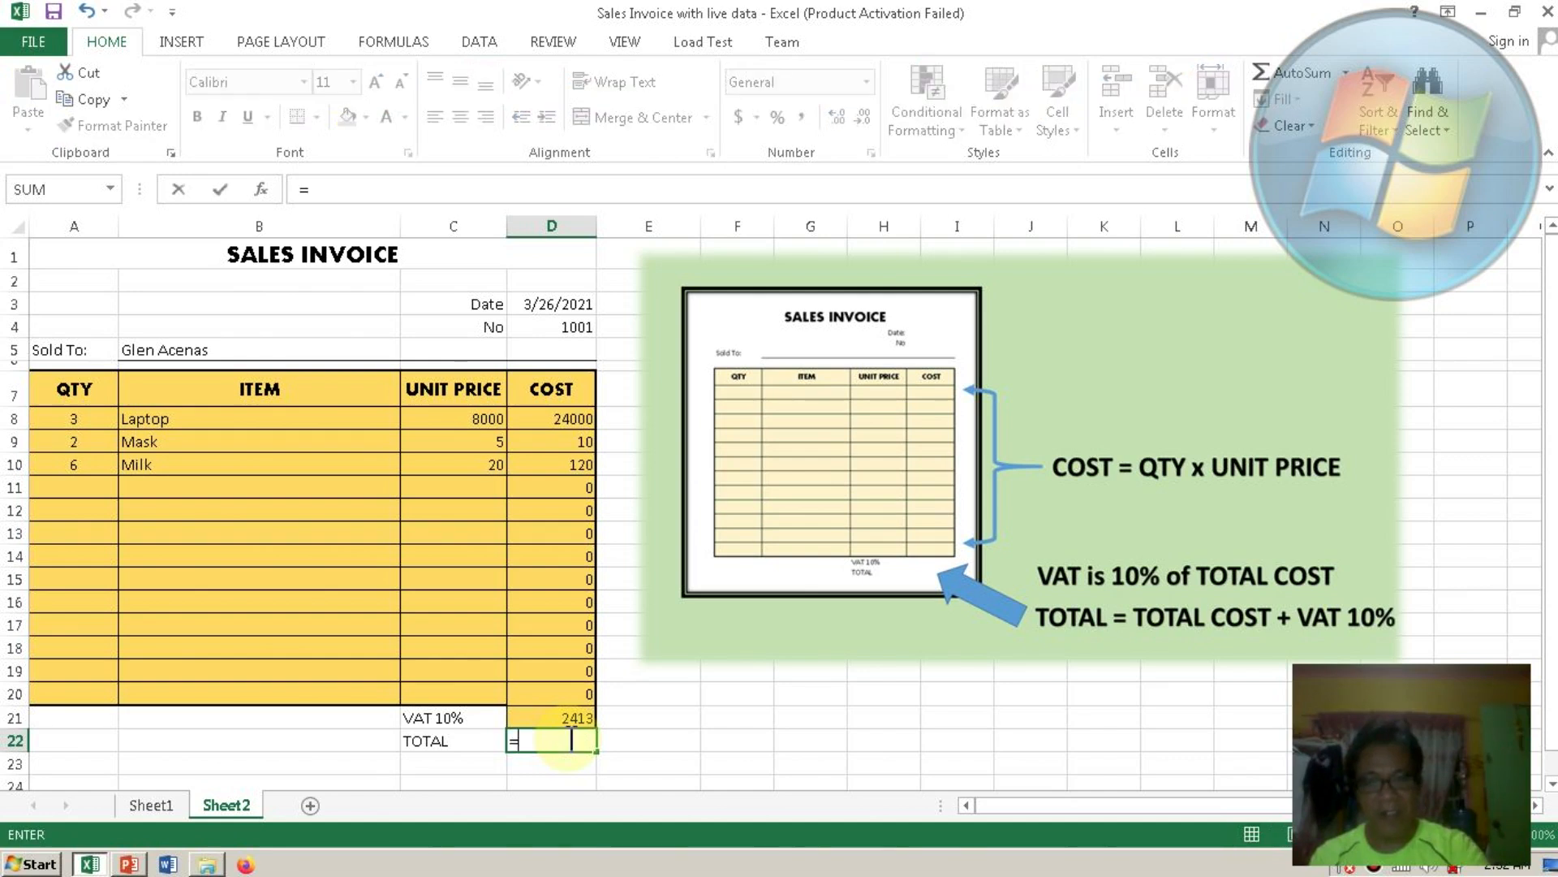
{"action": "type", "text": "sum"}
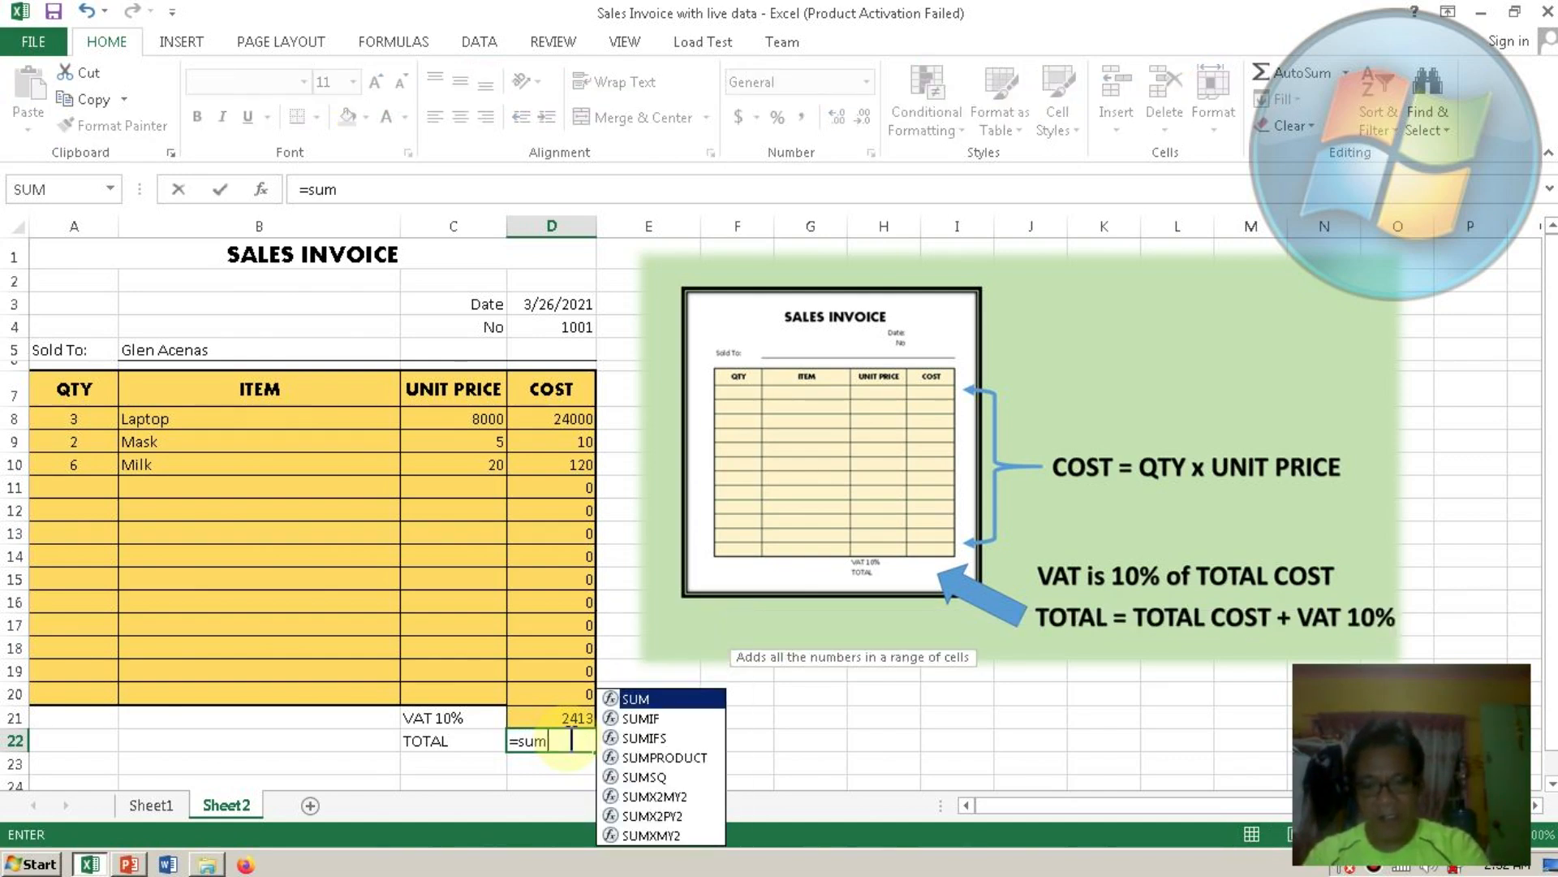
{"action": "type", "text": "("}
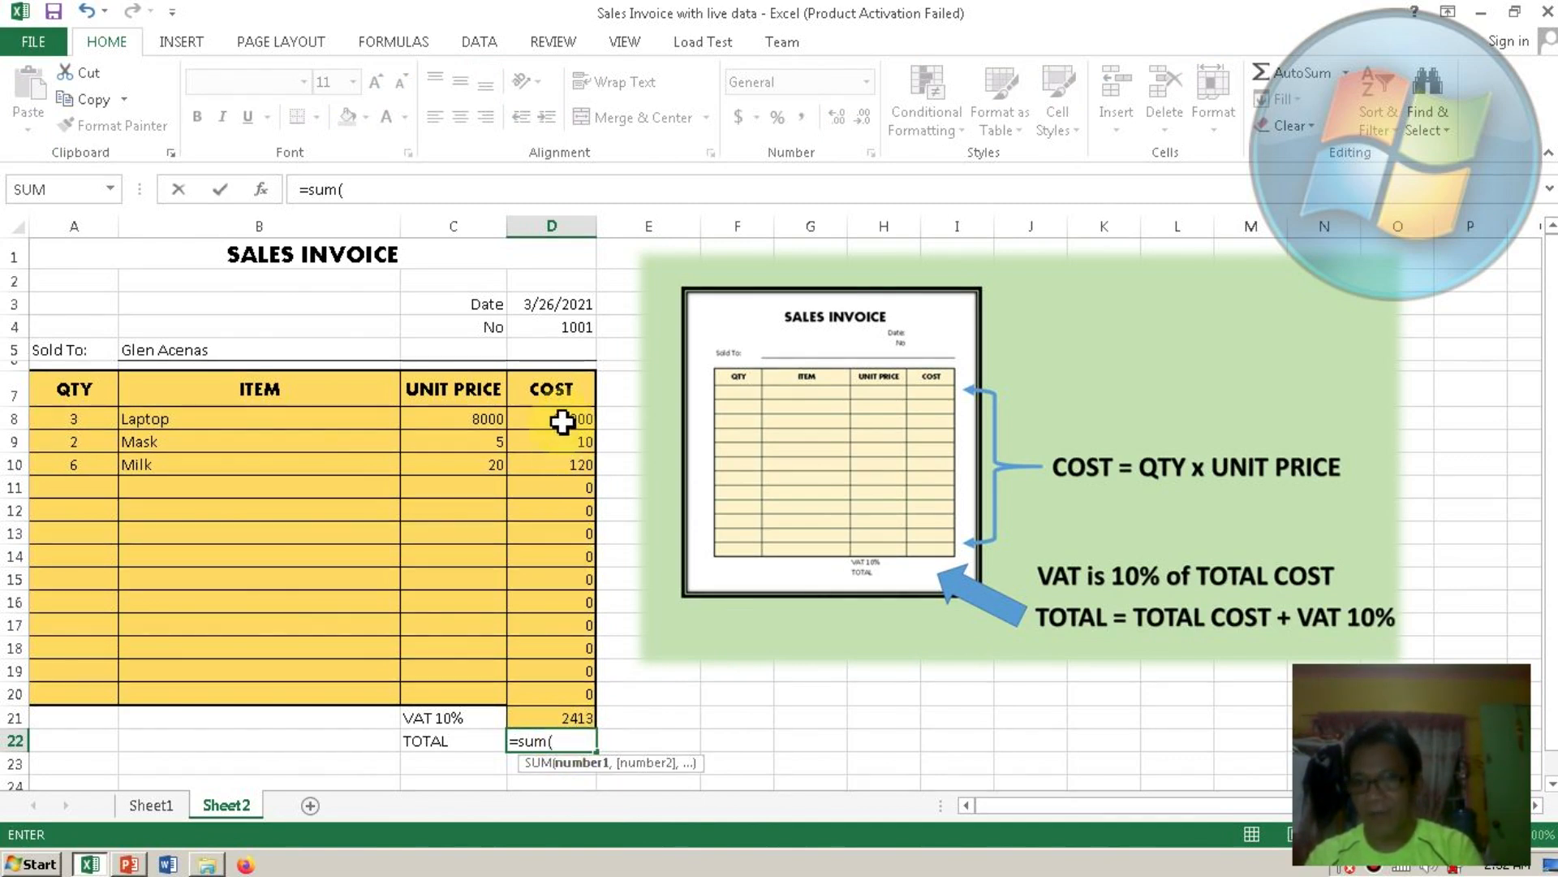
{"action": "left_click", "coordinate": [562, 421]}
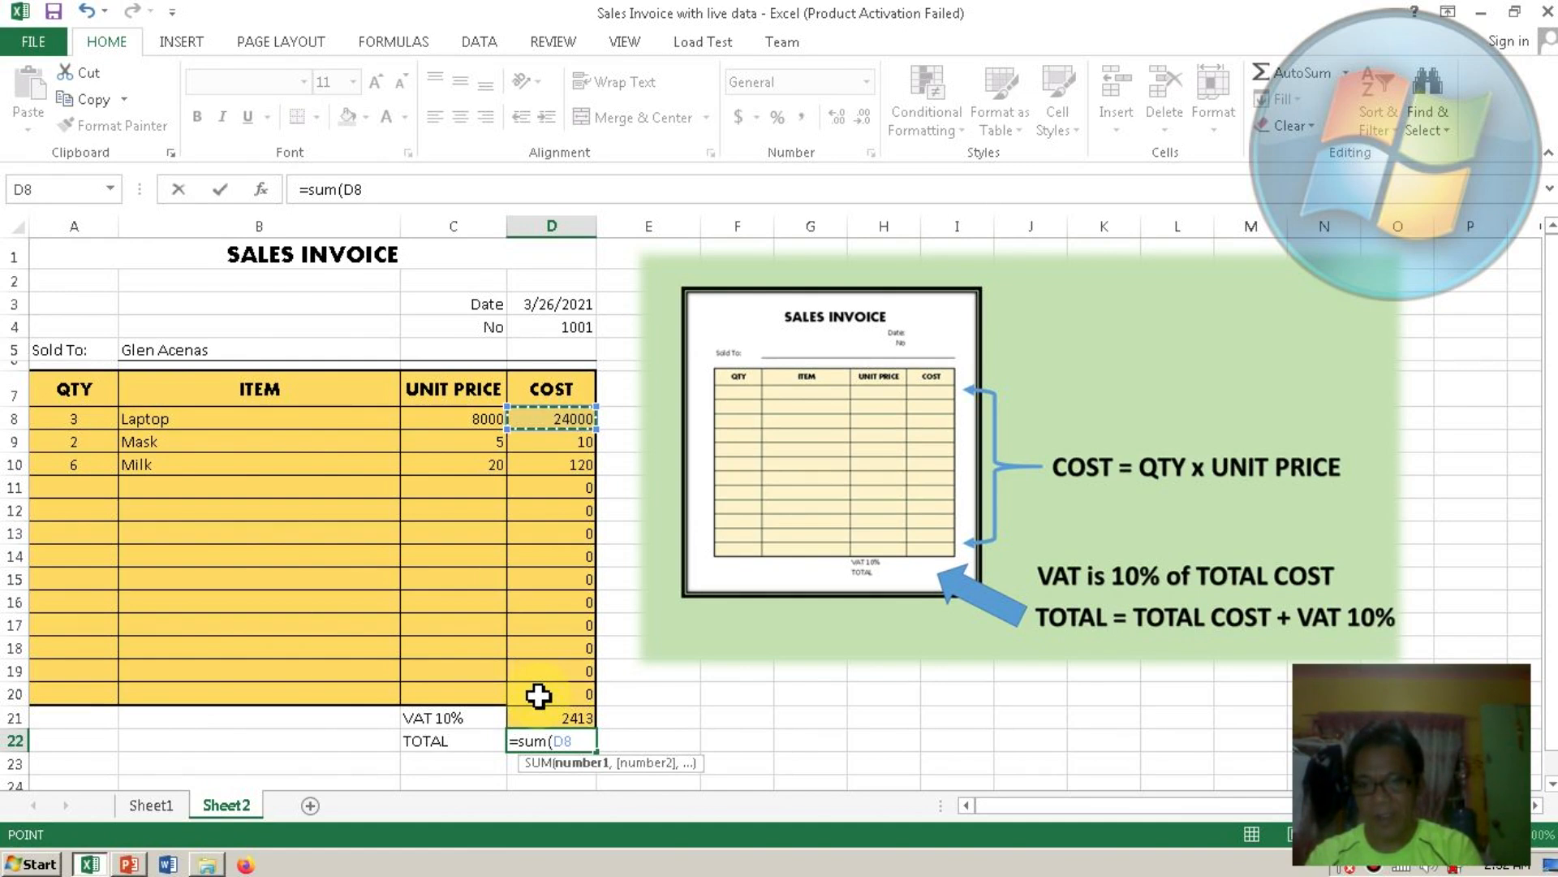
{"action": "left_click", "coordinate": [539, 694], "text": "shift"}
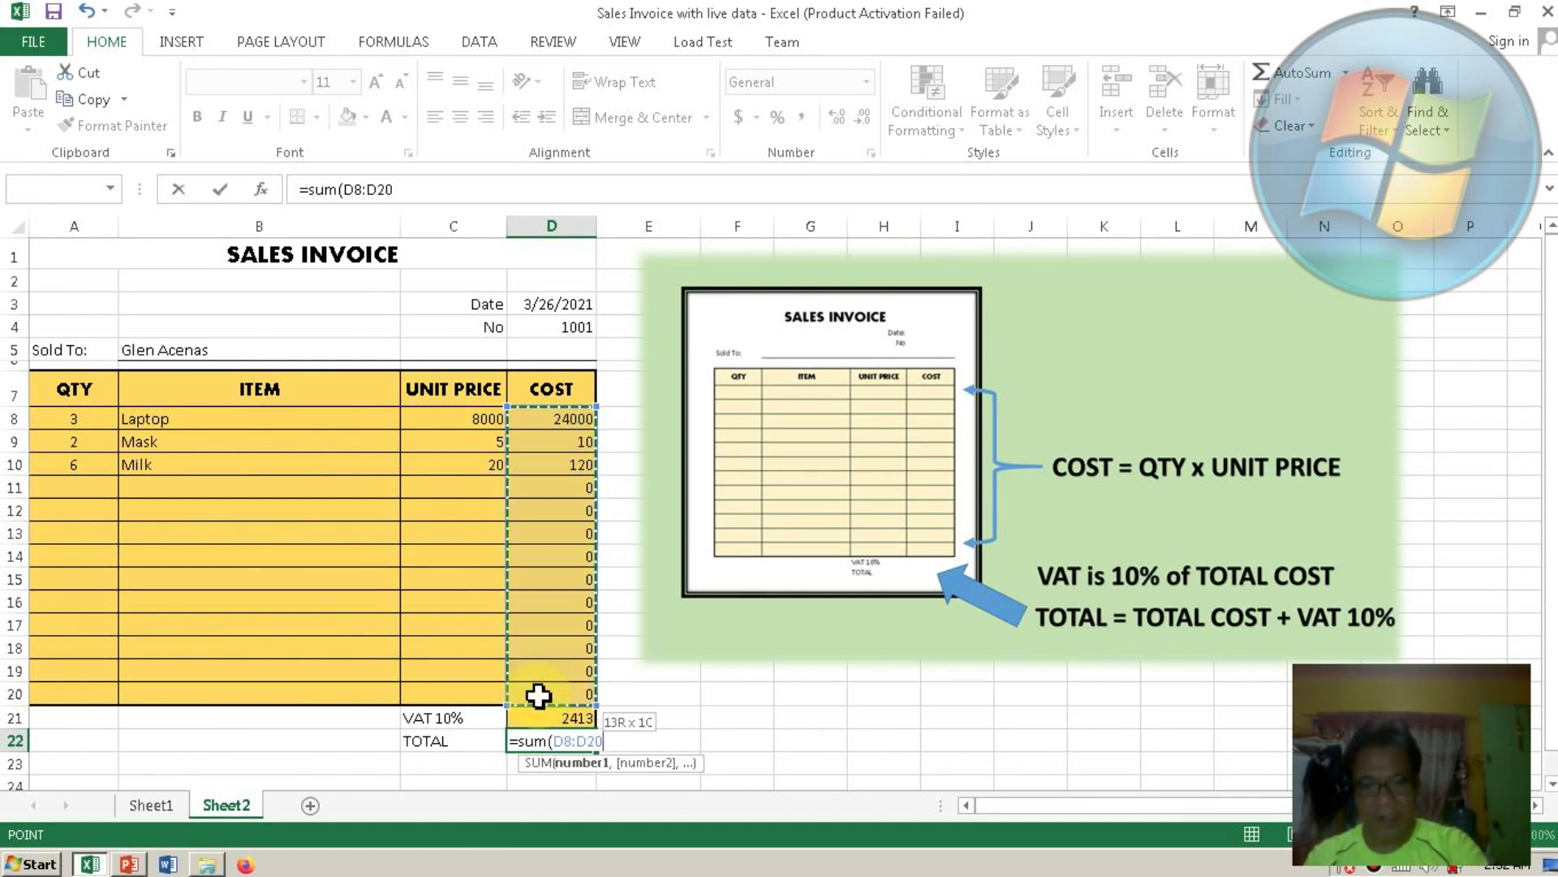
{"action": "type", "text": ")"}
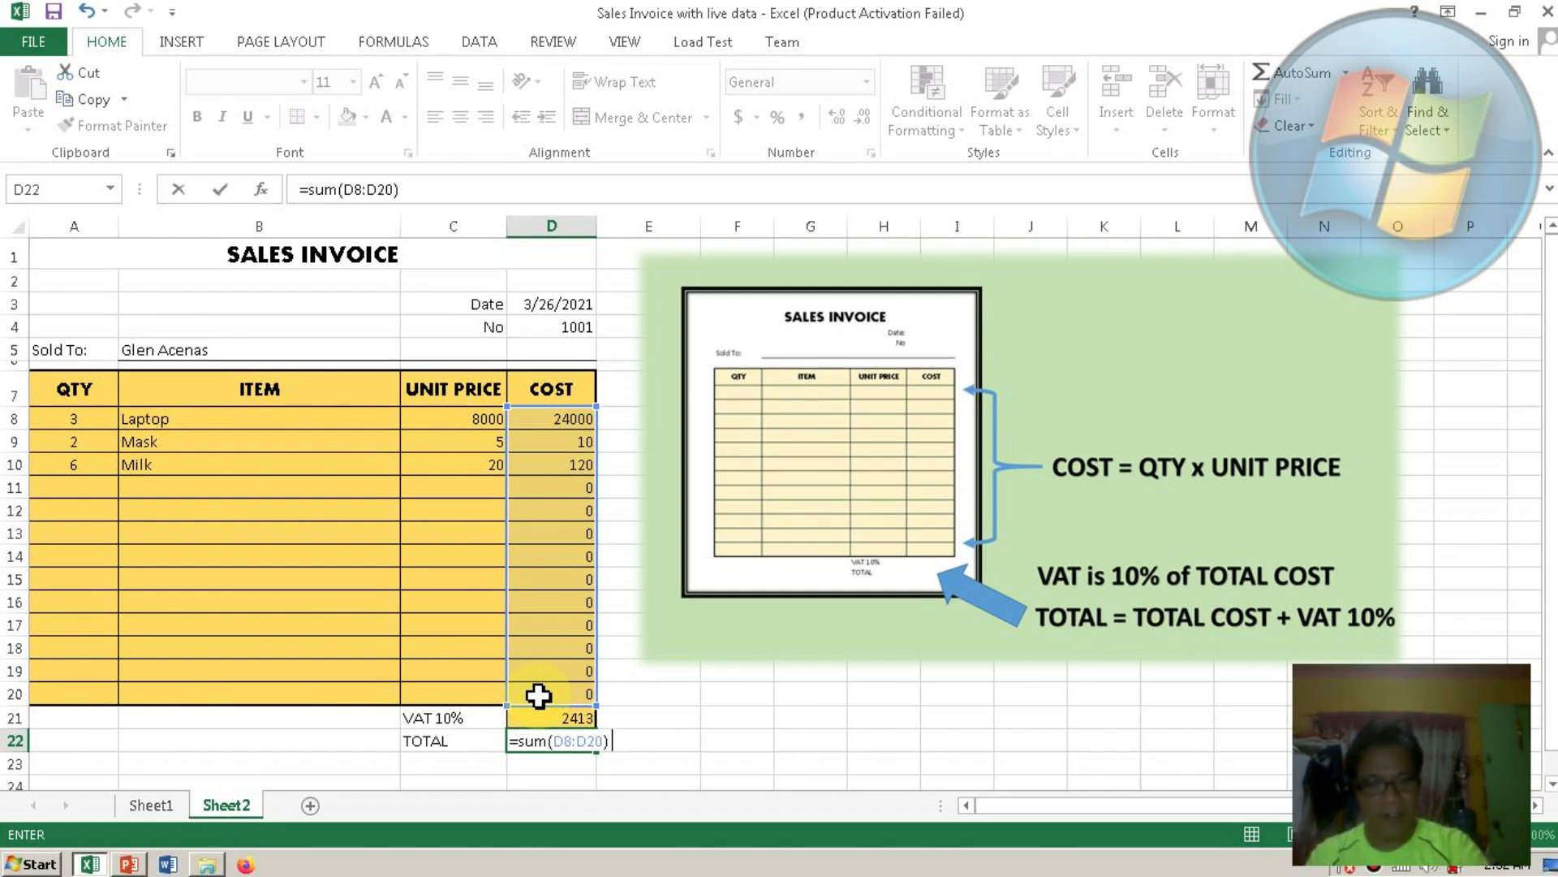
{"action": "type", "text": "+"}
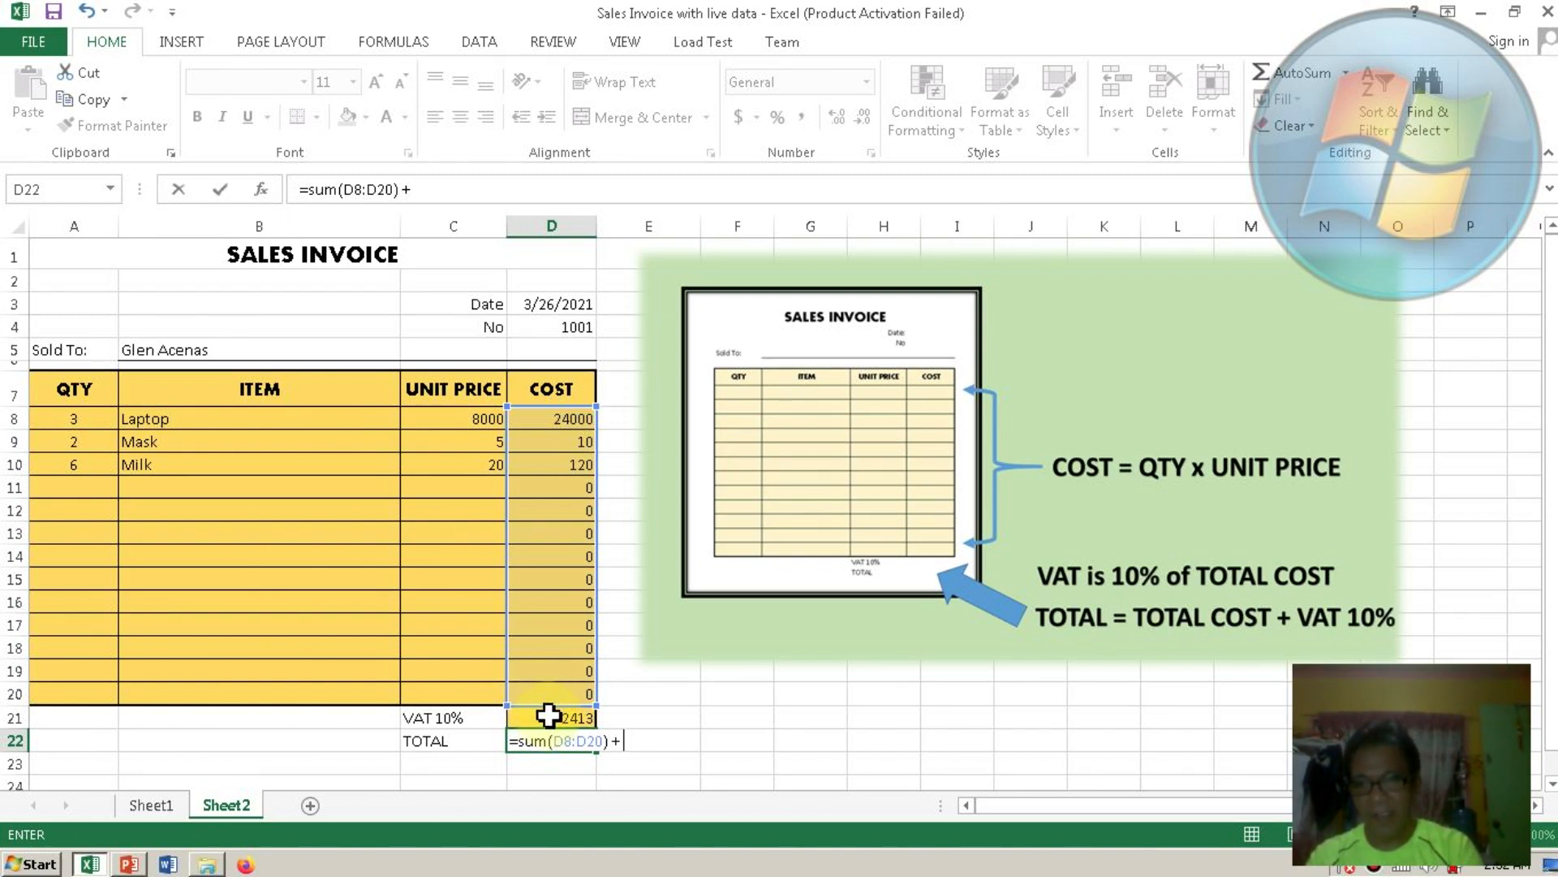
{"action": "left_click", "coordinate": [549, 716]}
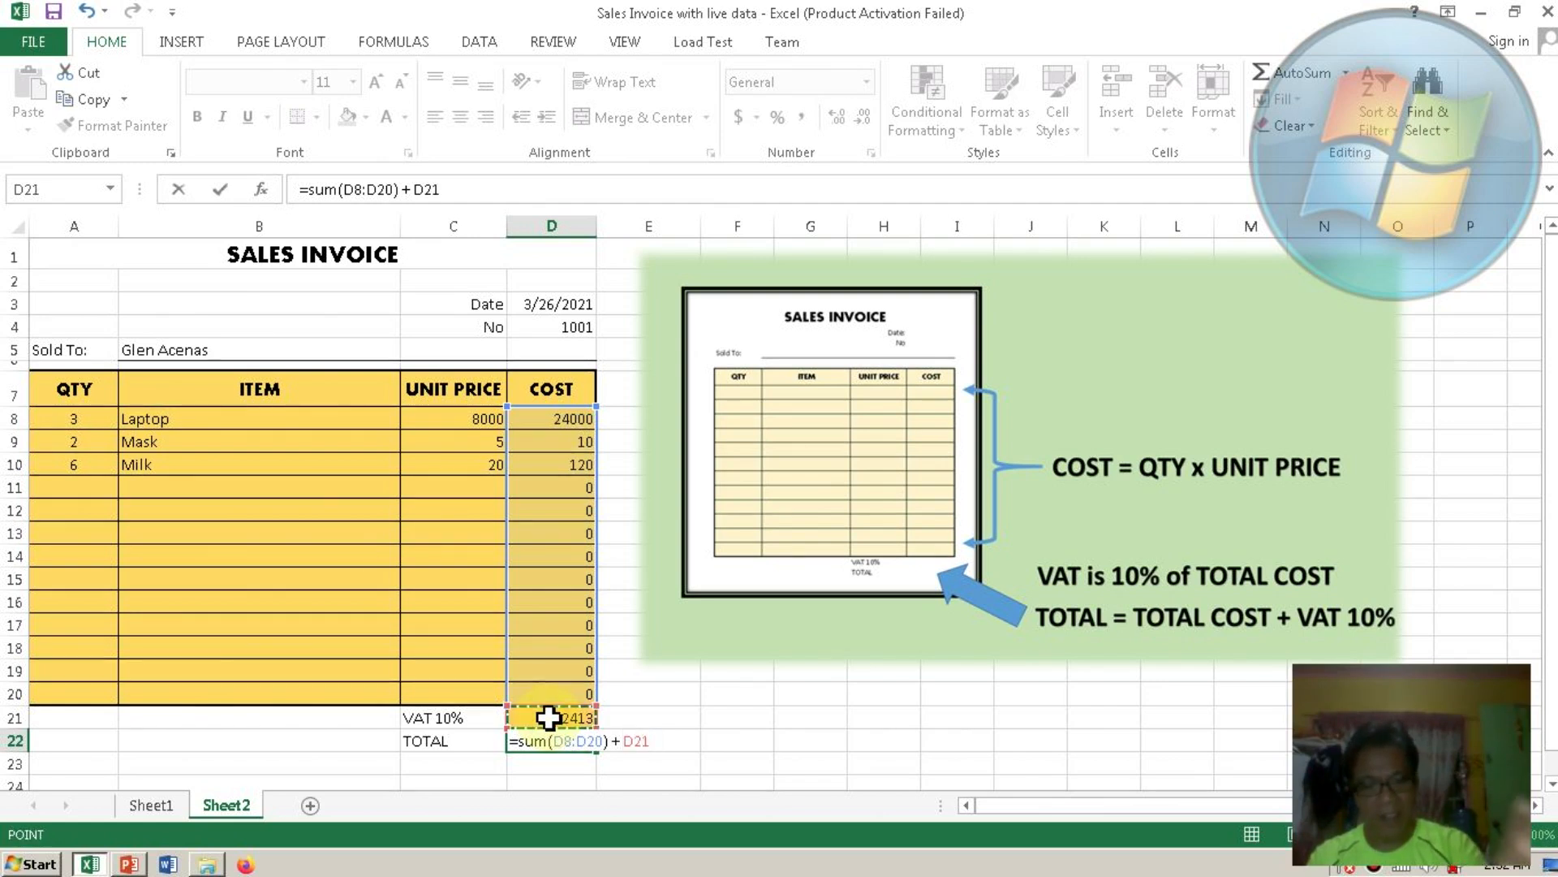
{"action": "key", "text": "Return"}
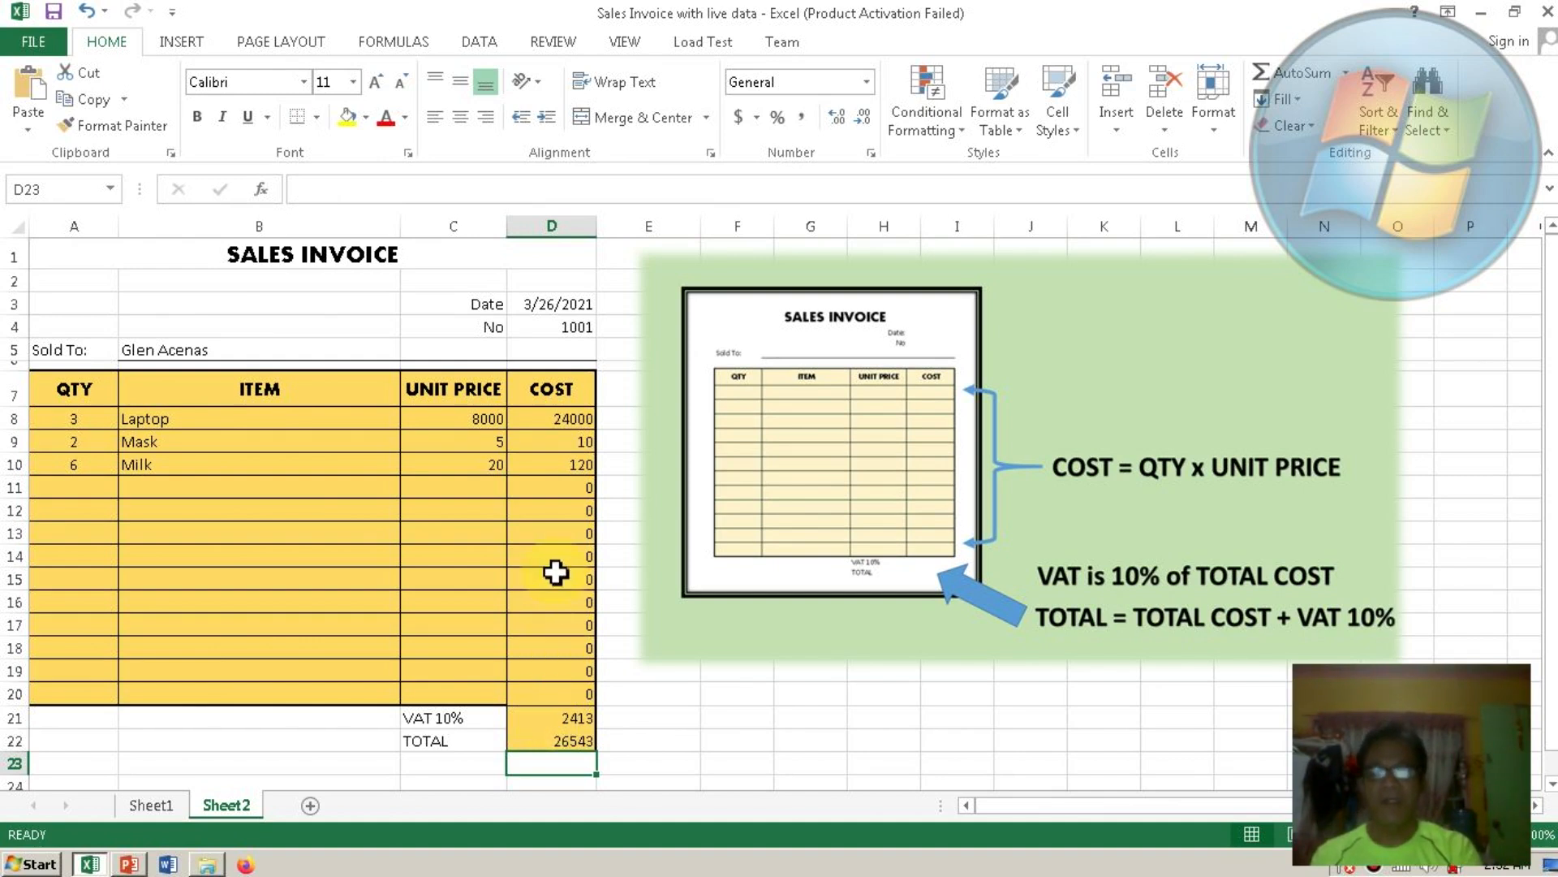
Apply Comma Style to the COST, VAT and TOTAL amounts in D8:D22.
{"action": "left_click", "coordinate": [552, 421]}
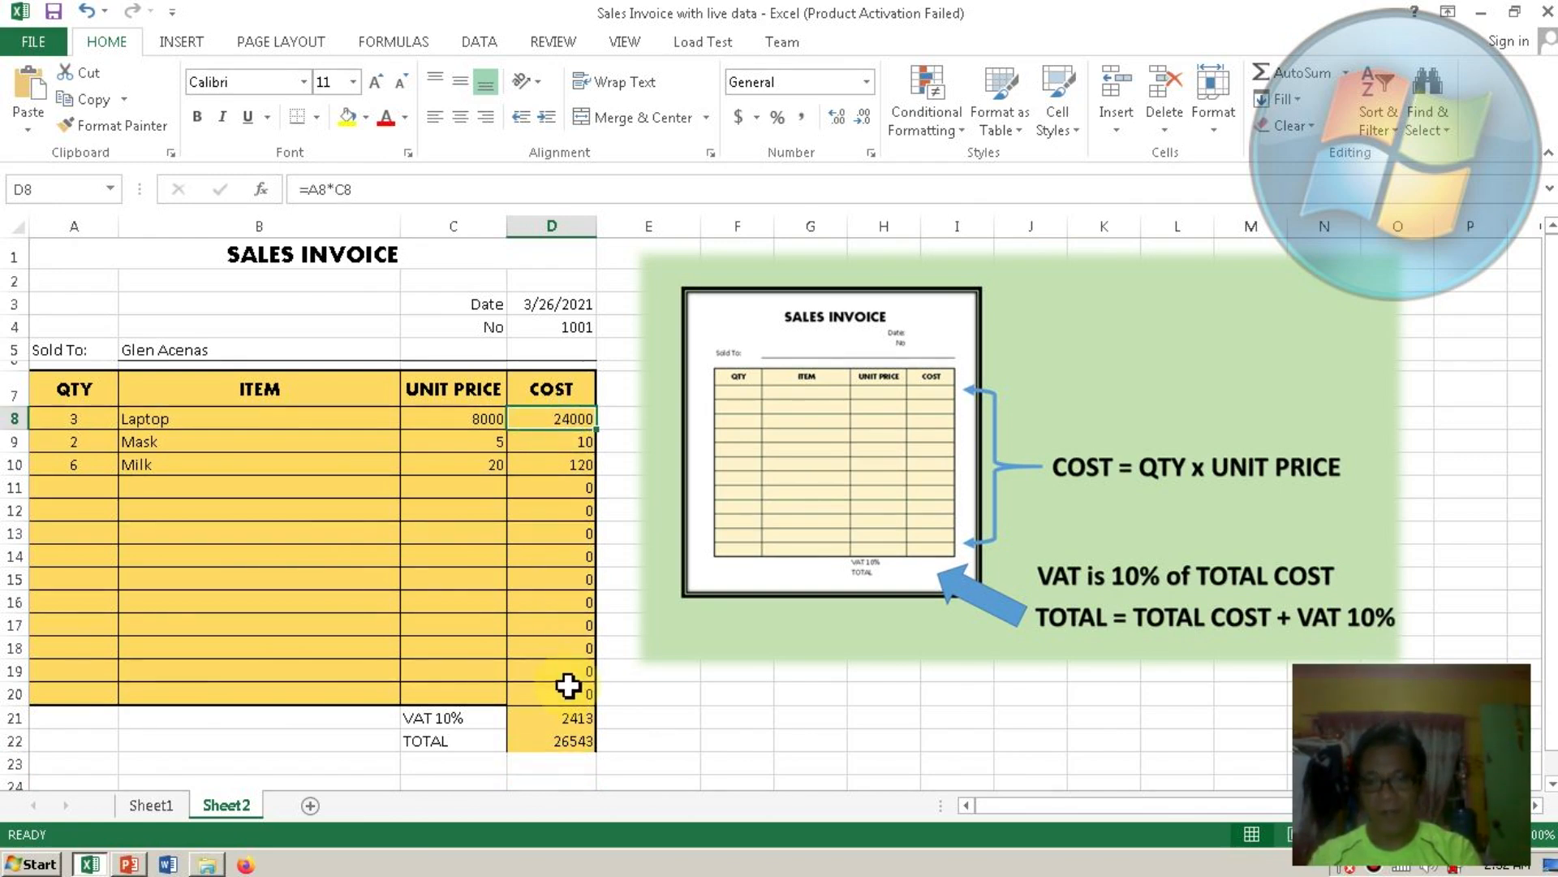
{"action": "left_click", "coordinate": [565, 744], "text": "shift"}
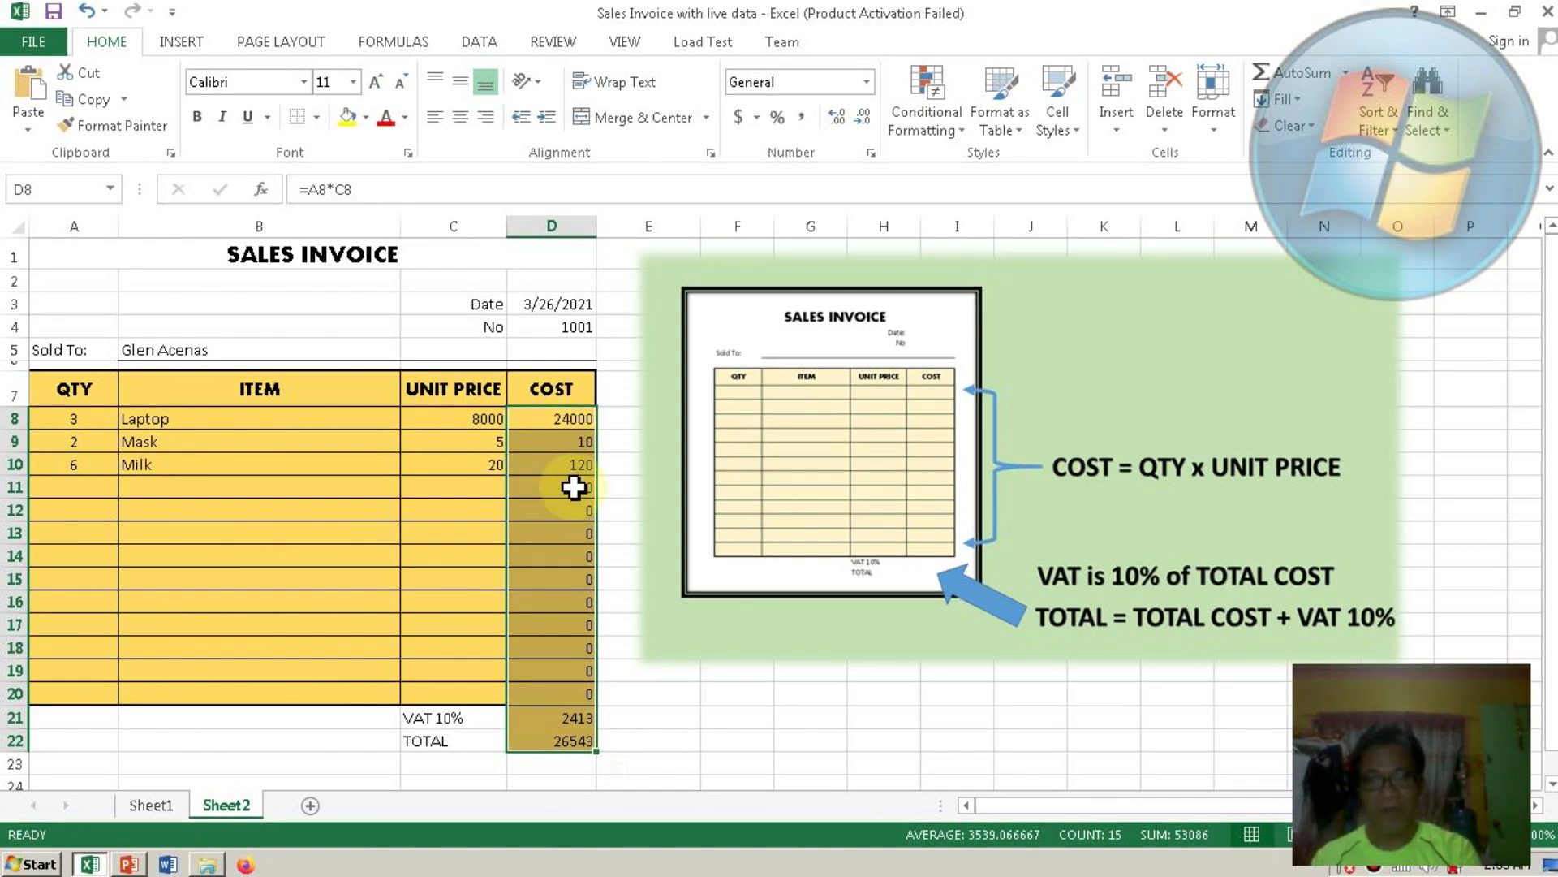
{"action": "left_click", "coordinate": [802, 116]}
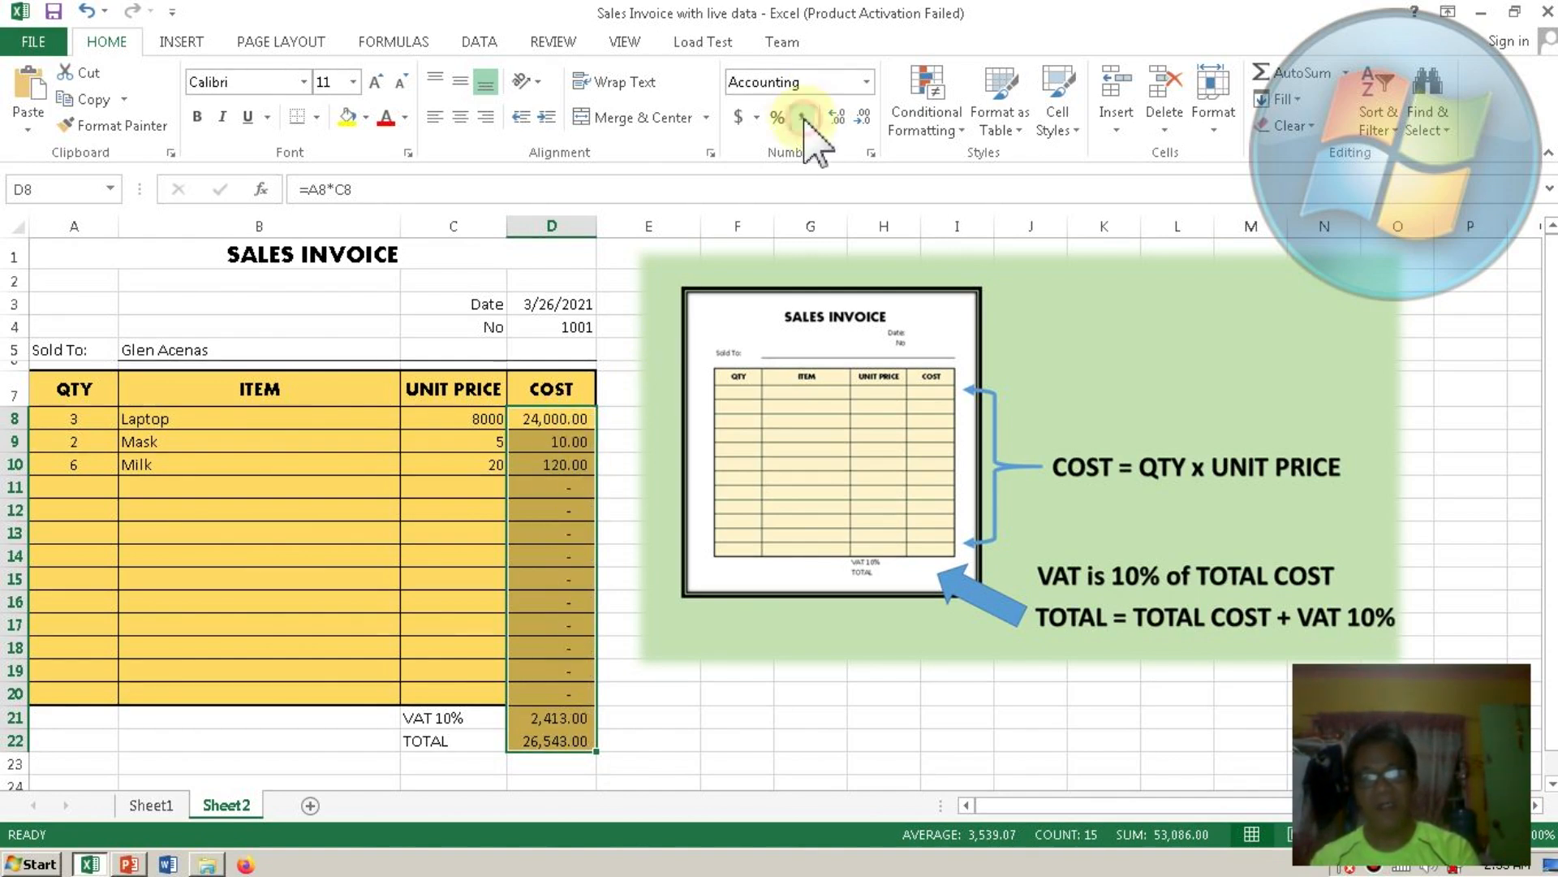
Apply Comma Style to the unit prices in C8:C20.
{"action": "left_click", "coordinate": [482, 425]}
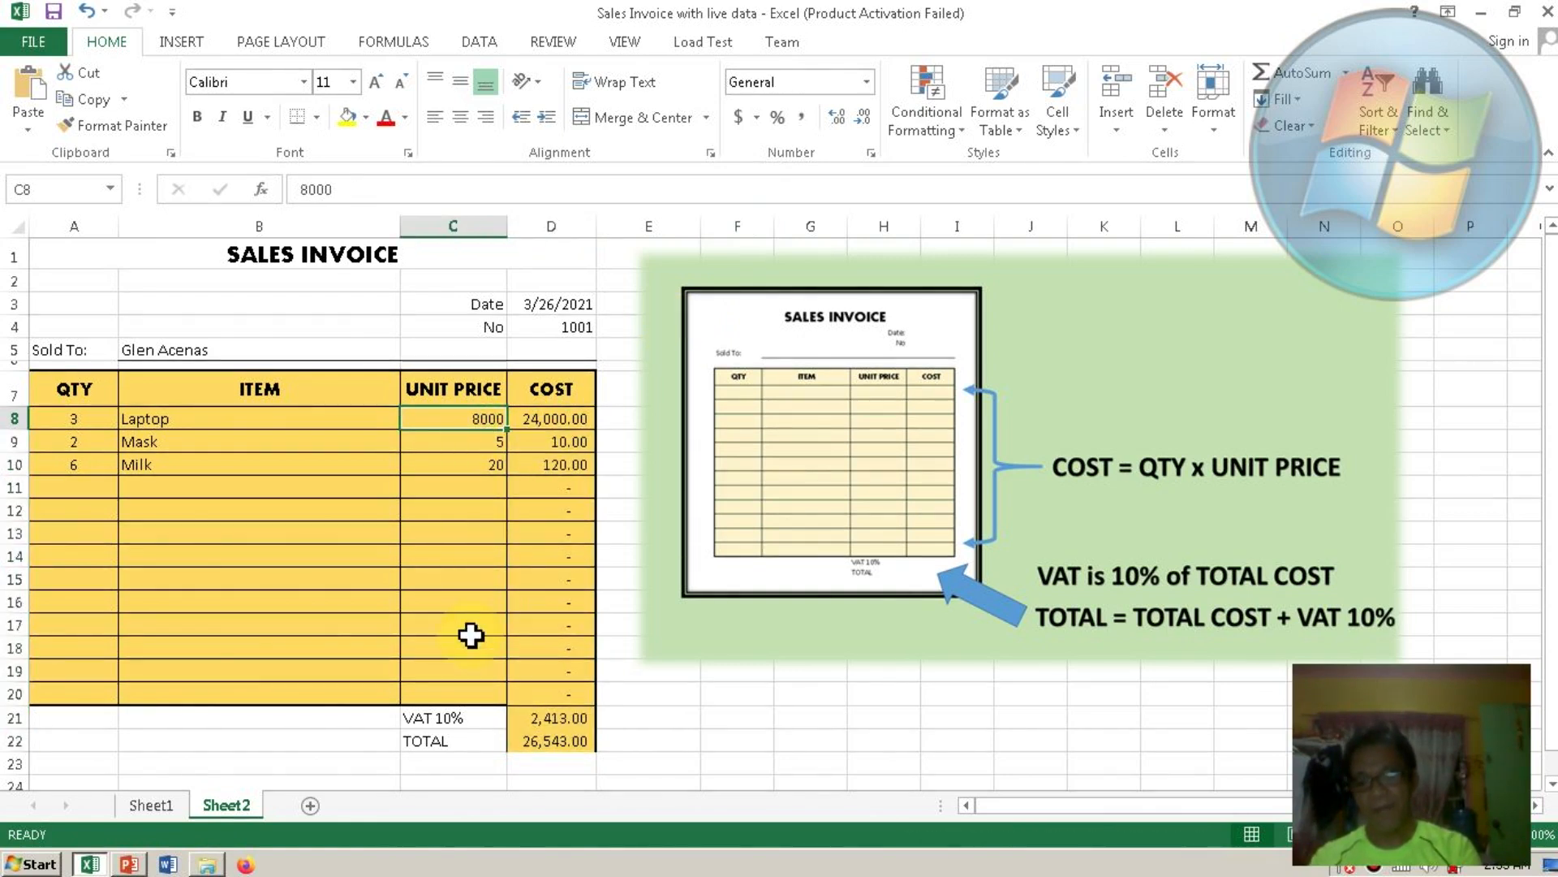
{"action": "left_click", "coordinate": [470, 694], "text": "shift"}
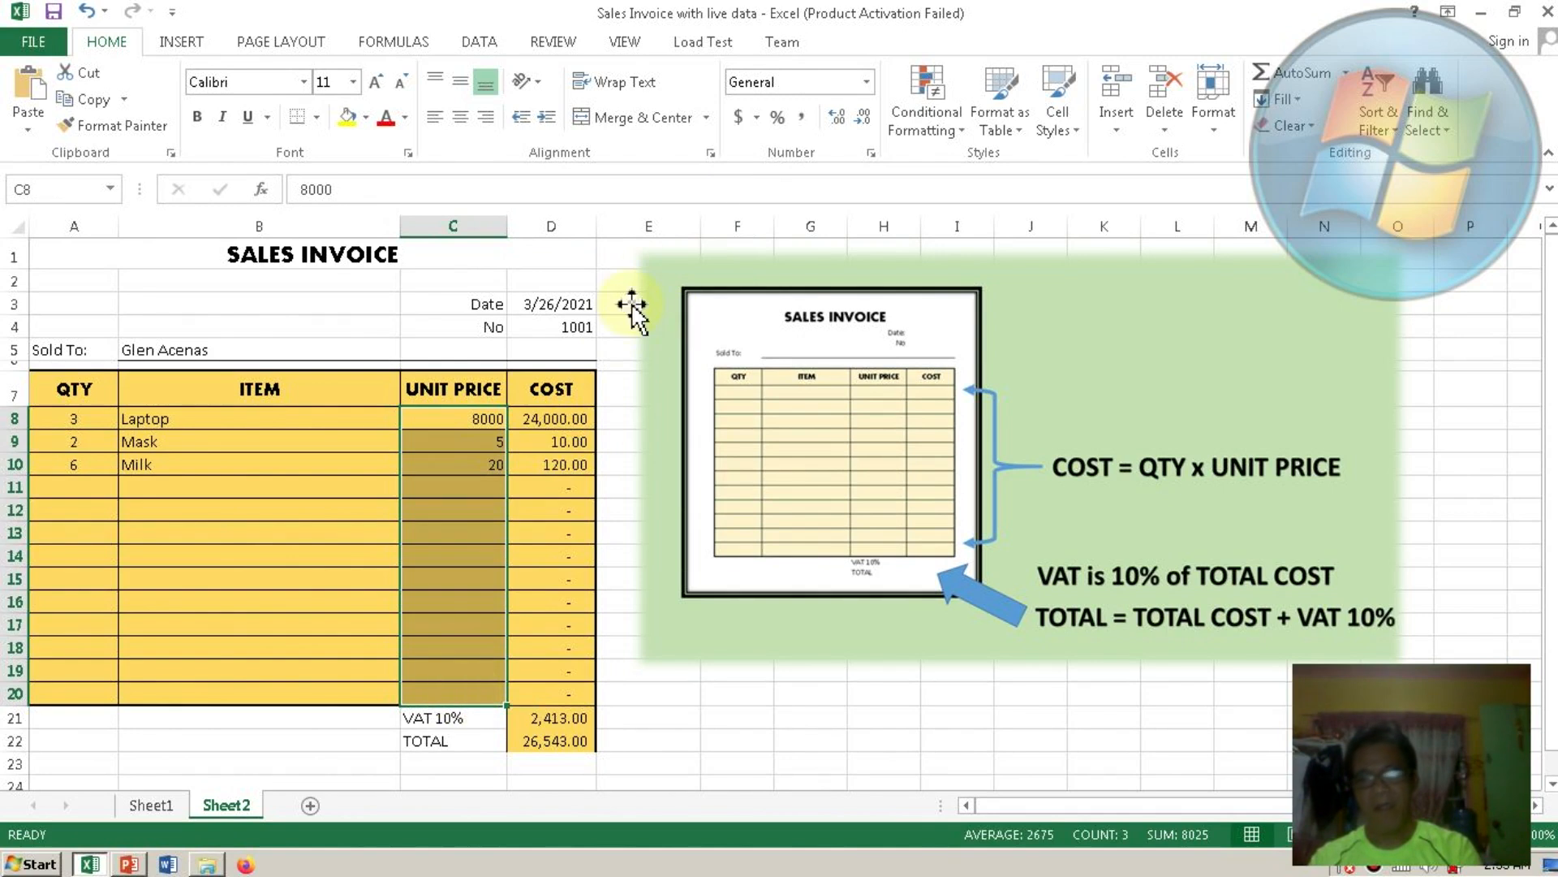
{"action": "left_click", "coordinate": [802, 118]}
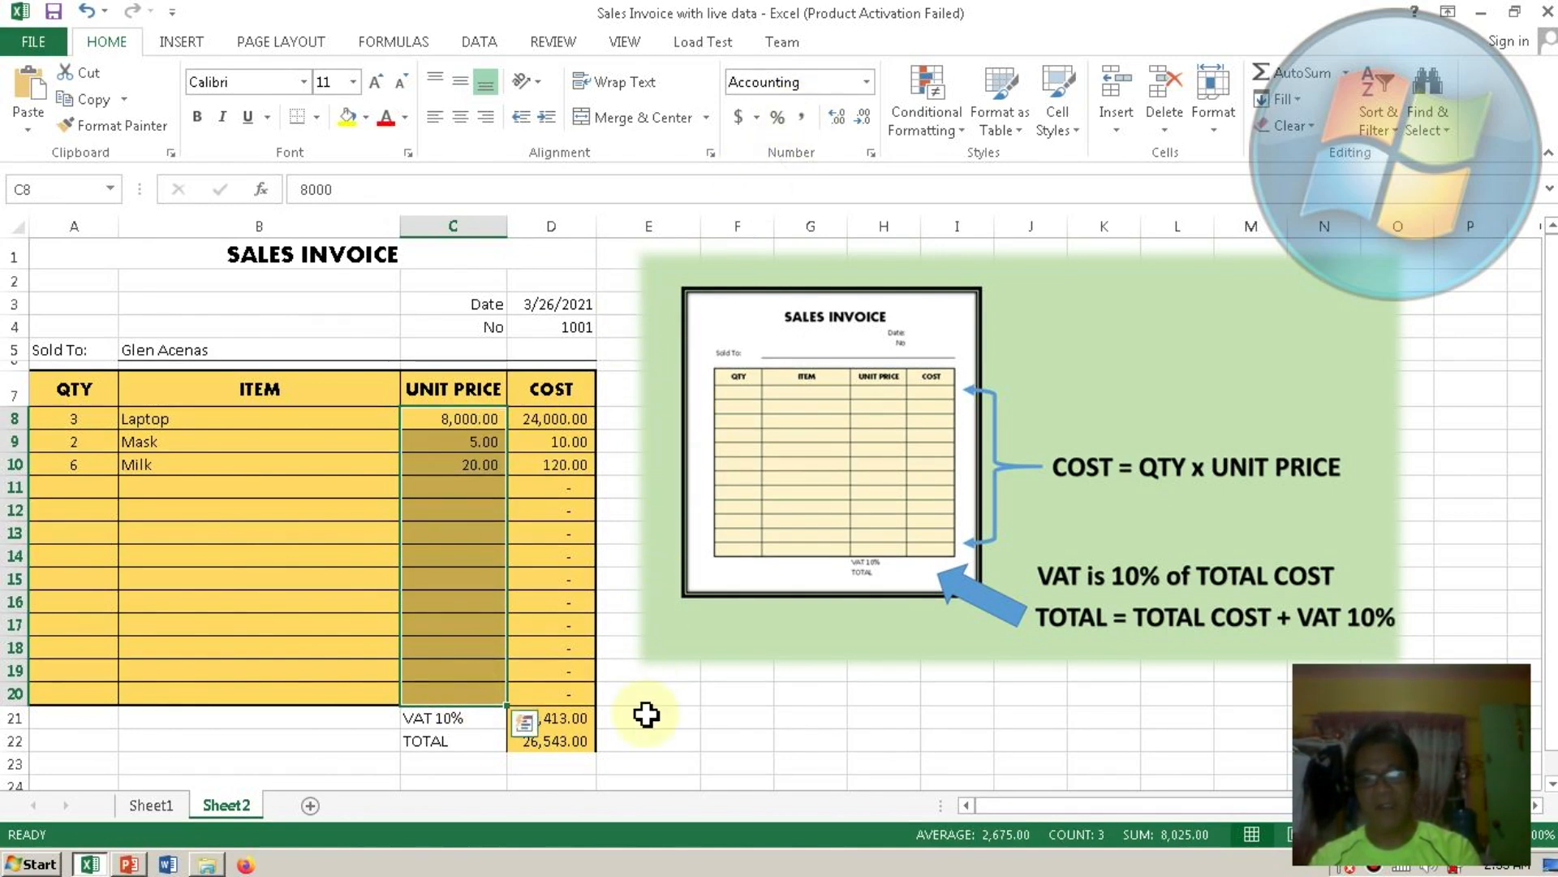
{"action": "left_click", "coordinate": [646, 715]}
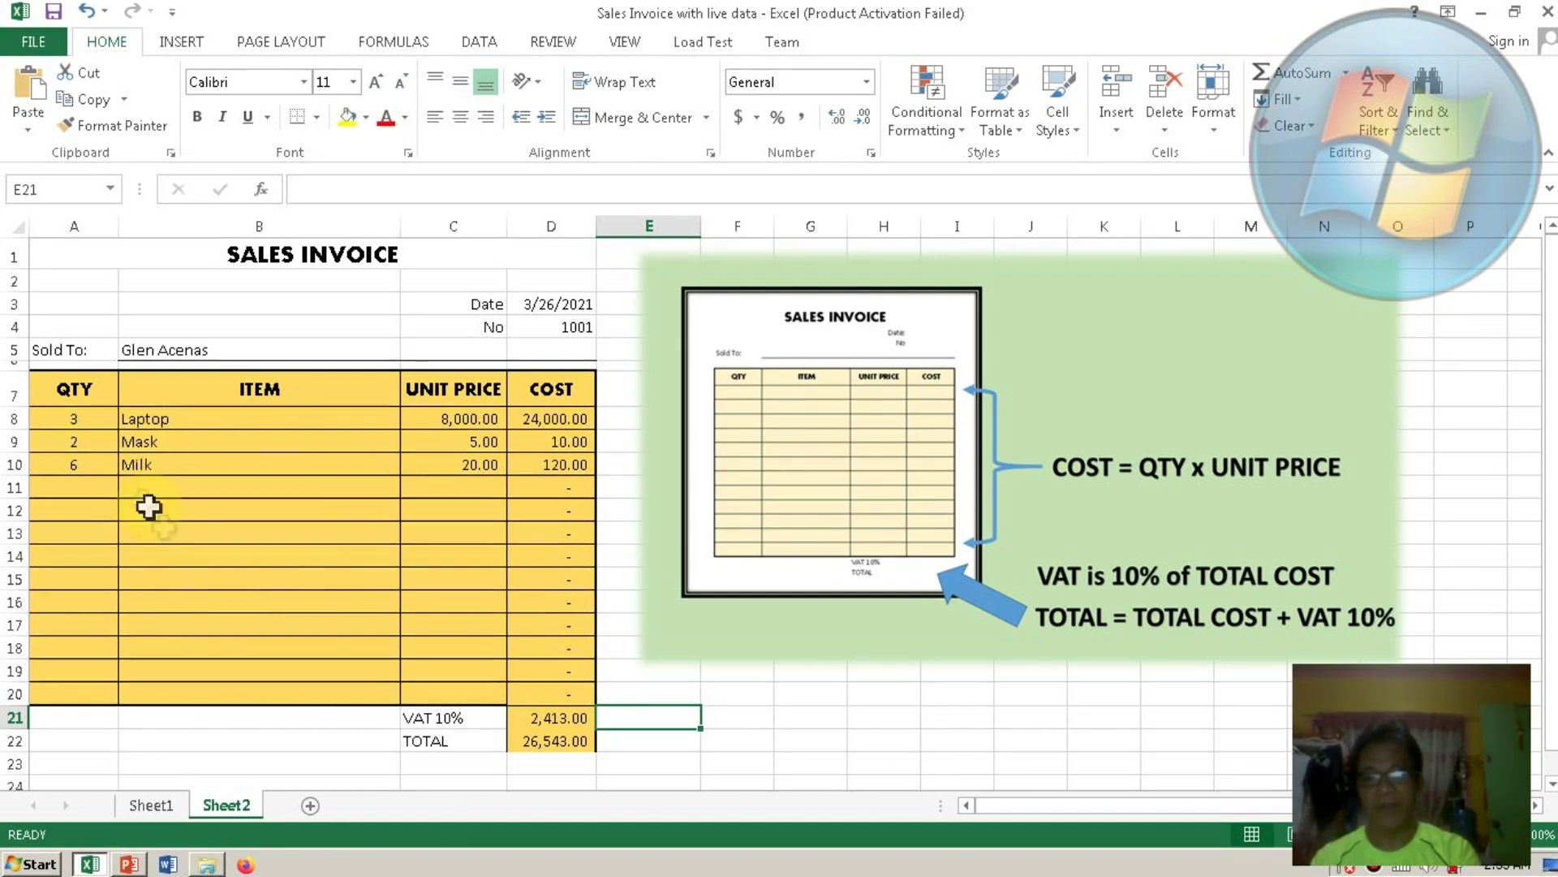
Change the Mask quantity in A9 to 5.
{"action": "left_click", "coordinate": [79, 442]}
{"action": "type", "text": "5"}
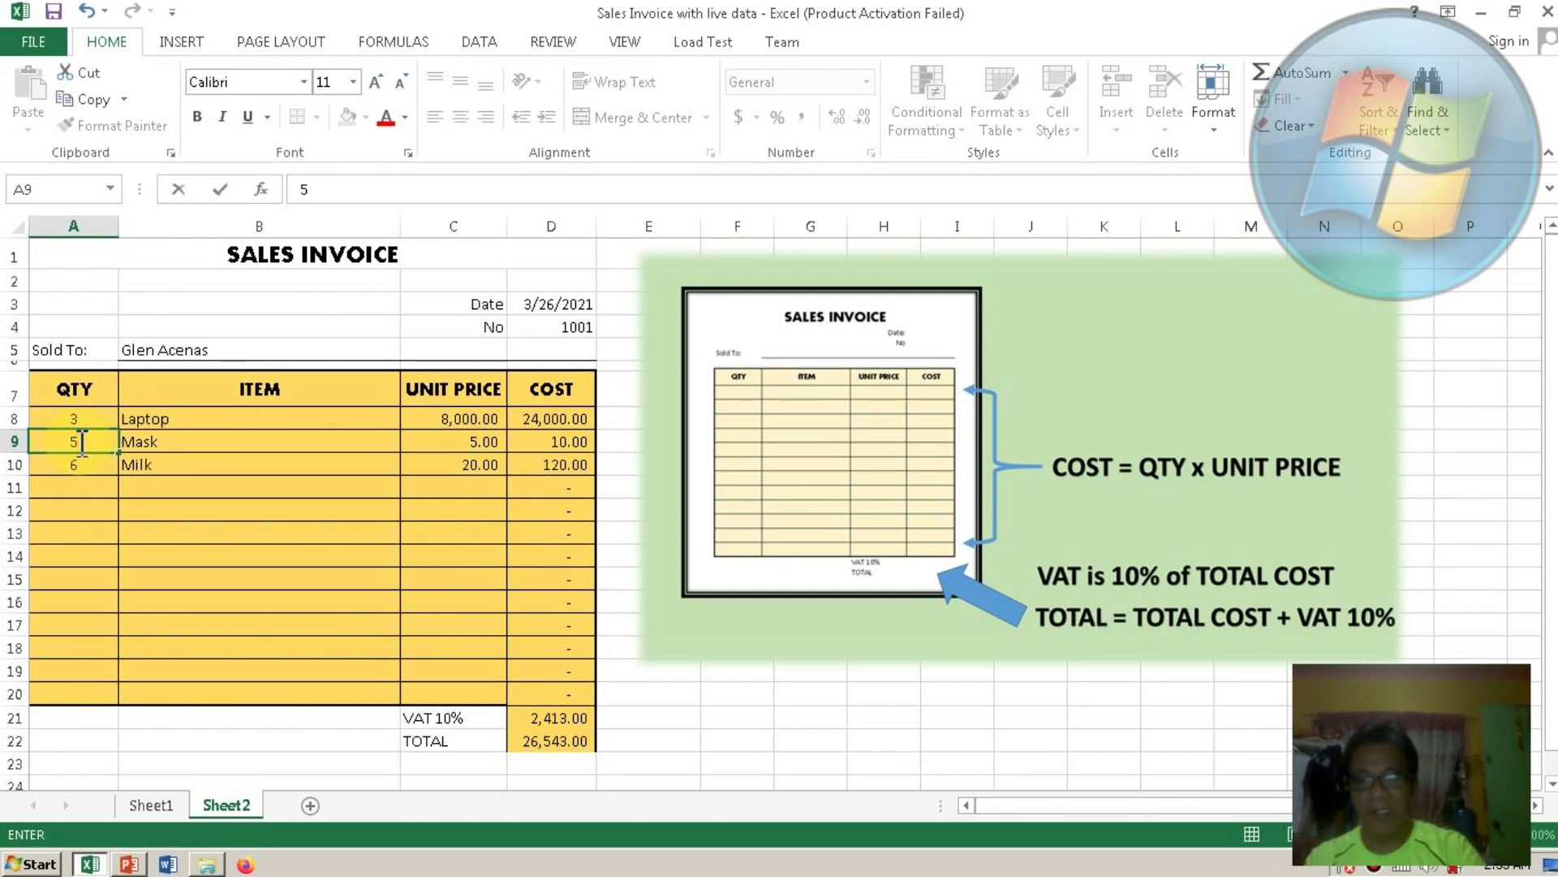
{"action": "key", "text": "Return"}
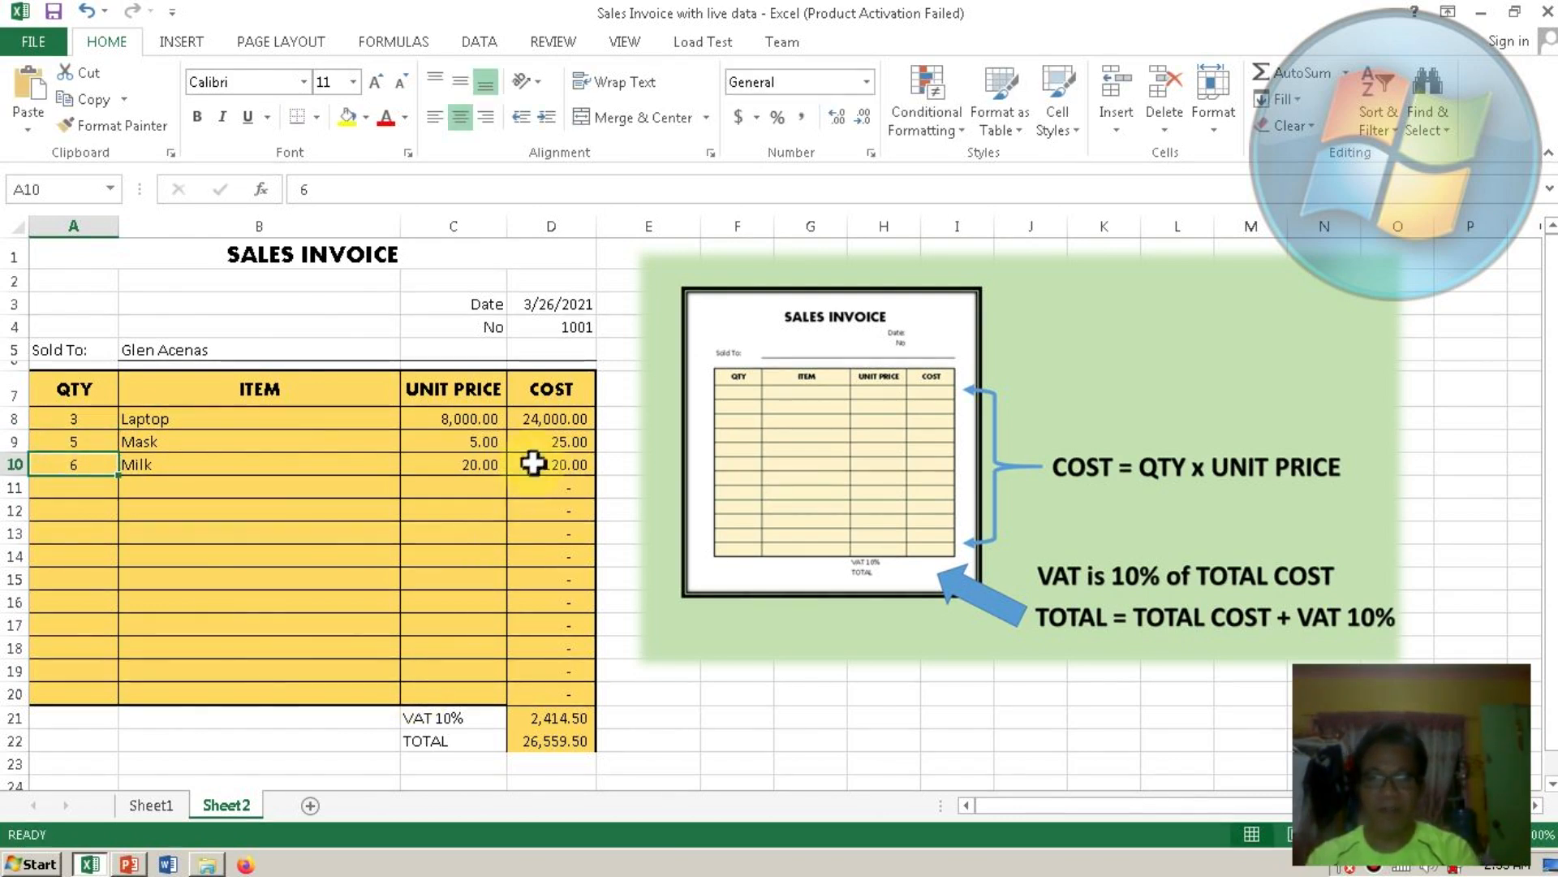
Add a bottom border under the TOTAL amount in D22.
{"action": "left_click", "coordinate": [539, 747]}
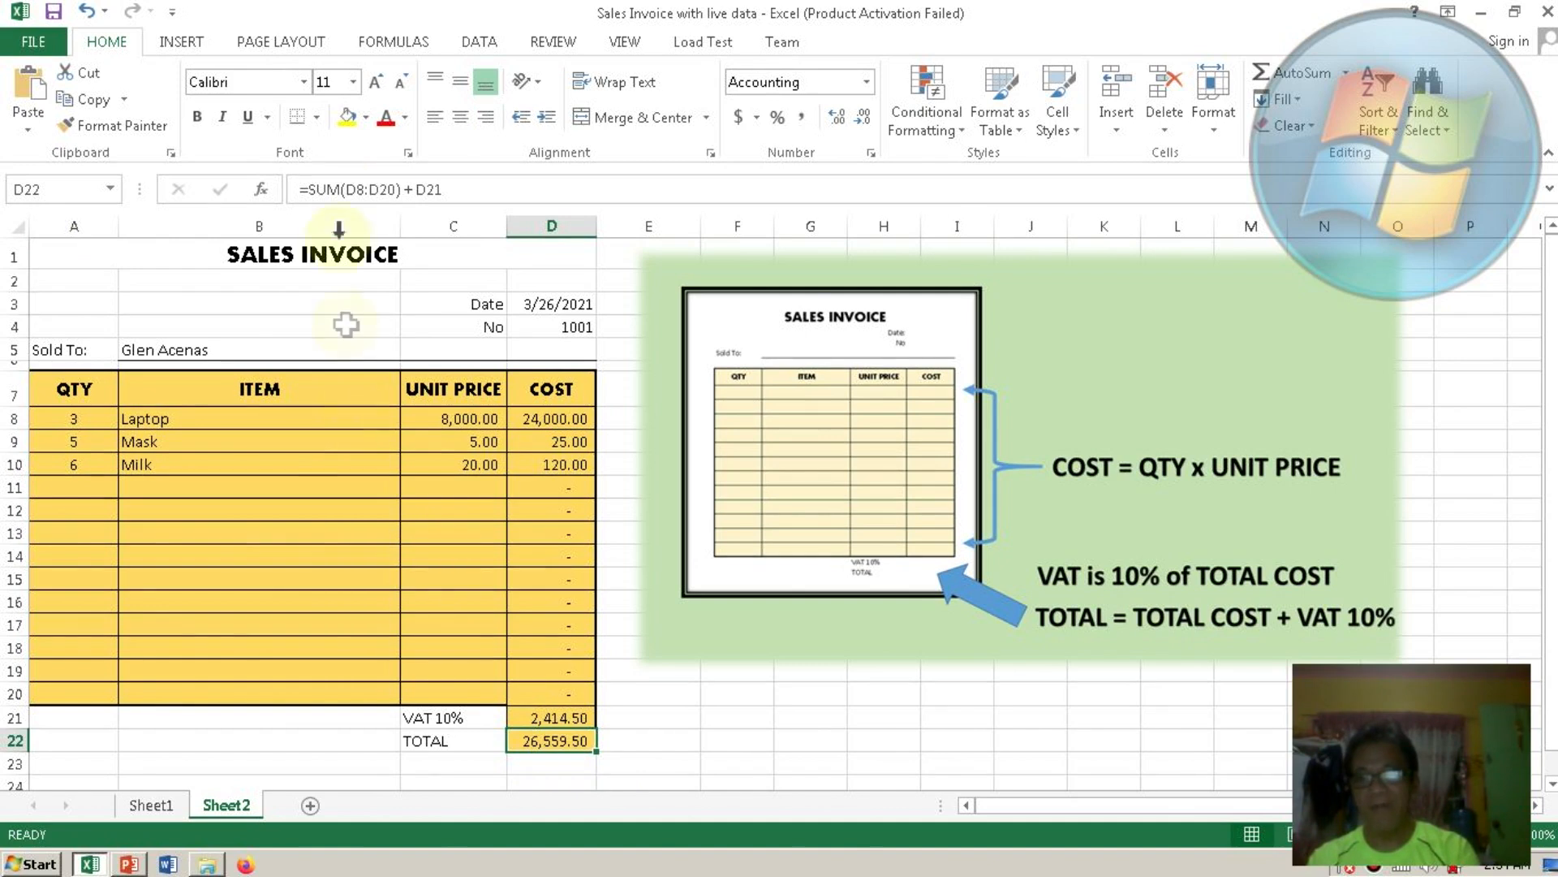
{"action": "left_click", "coordinate": [301, 120]}
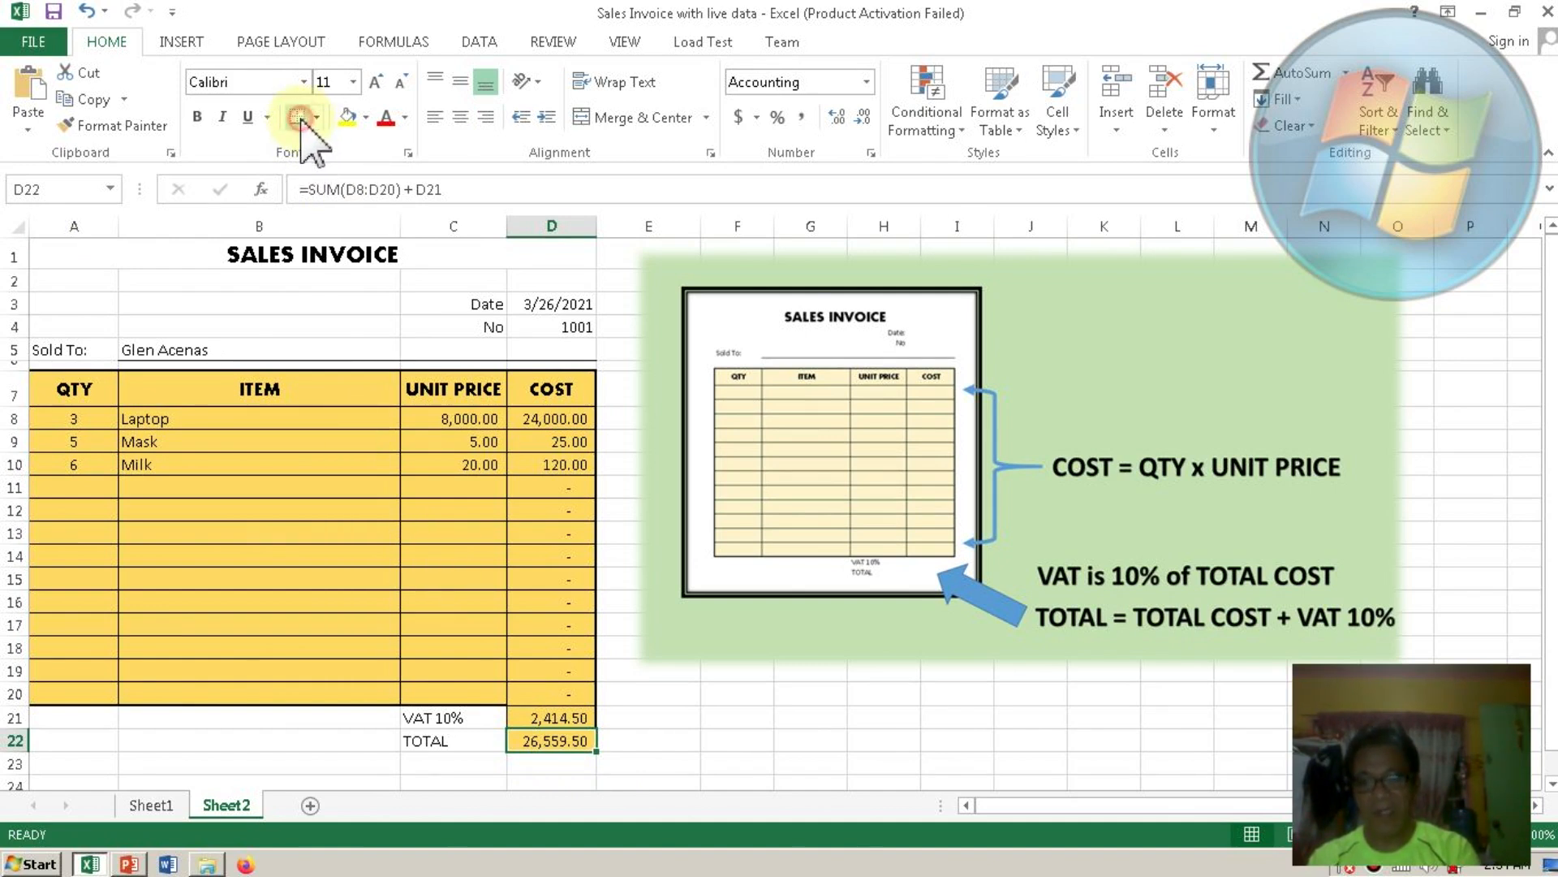
{"action": "left_click", "coordinate": [664, 696]}
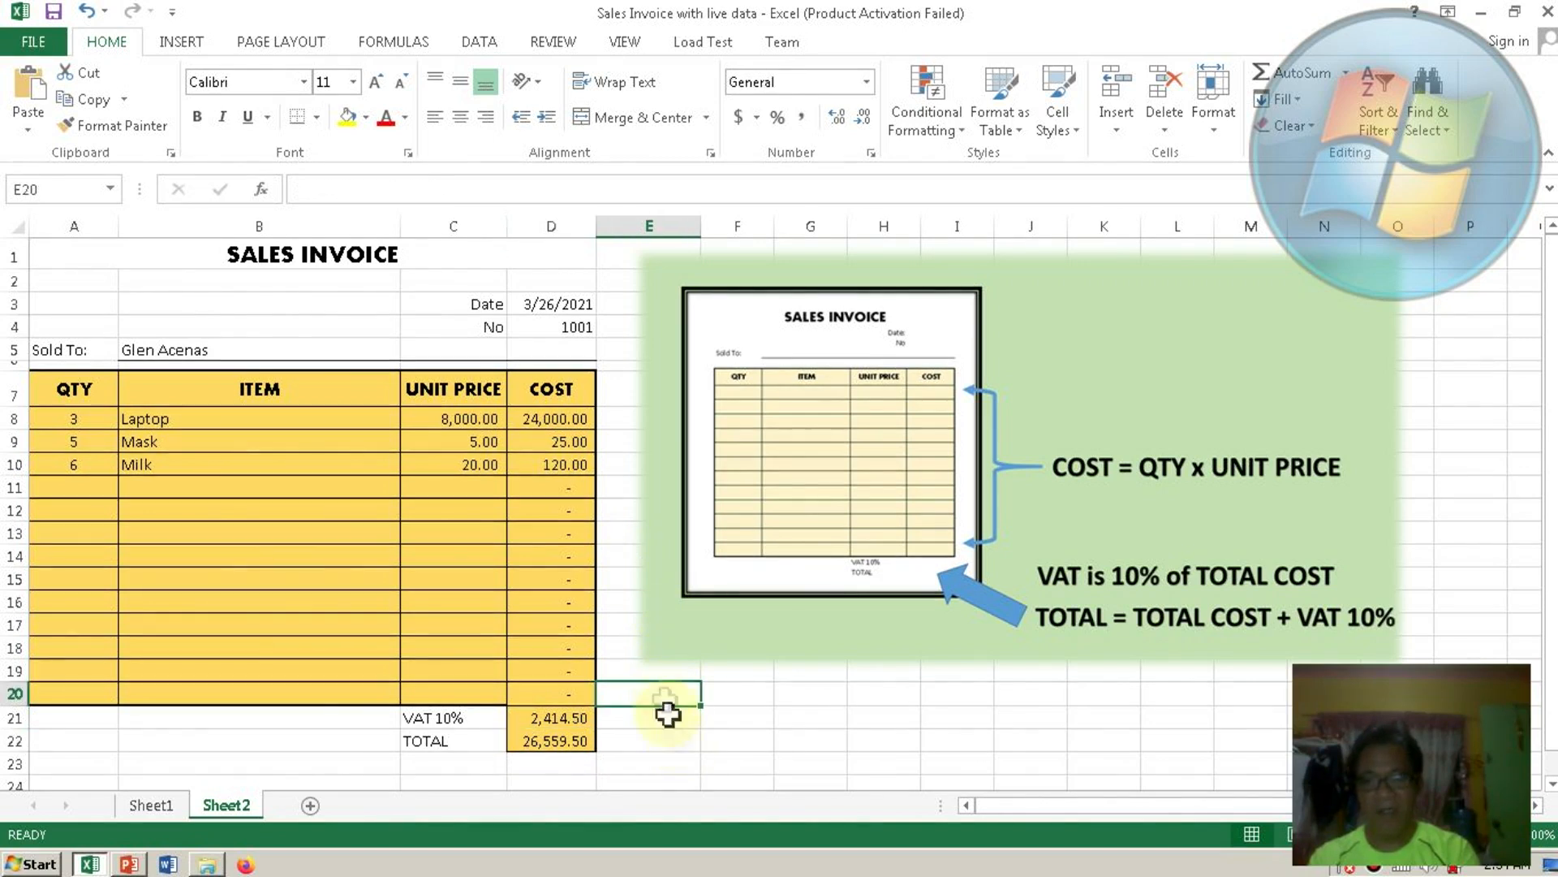
{"action": "left_click", "coordinate": [686, 748]}
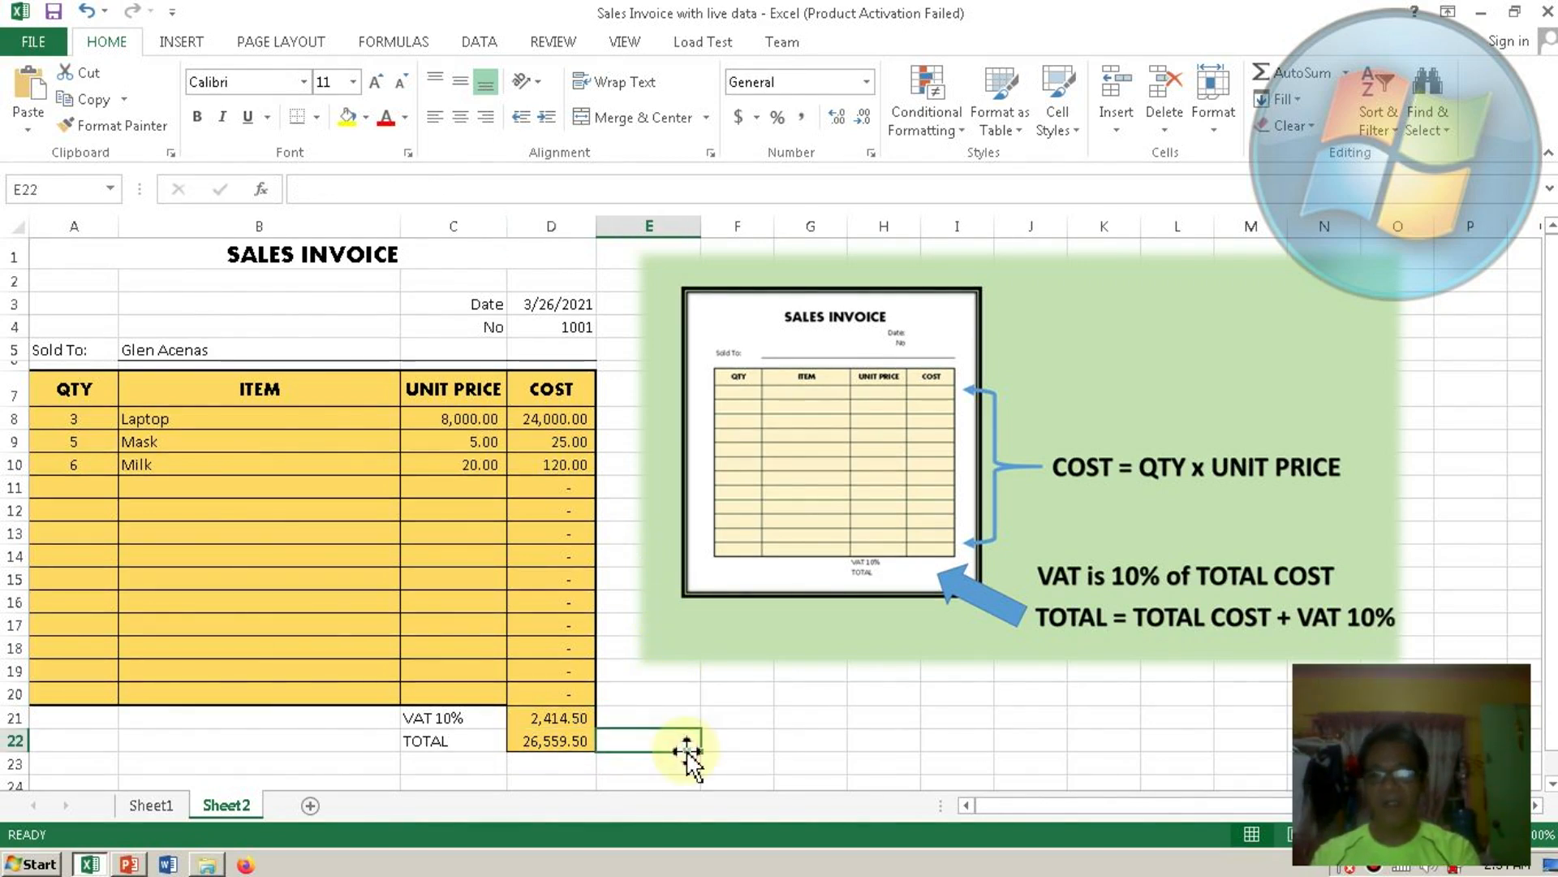